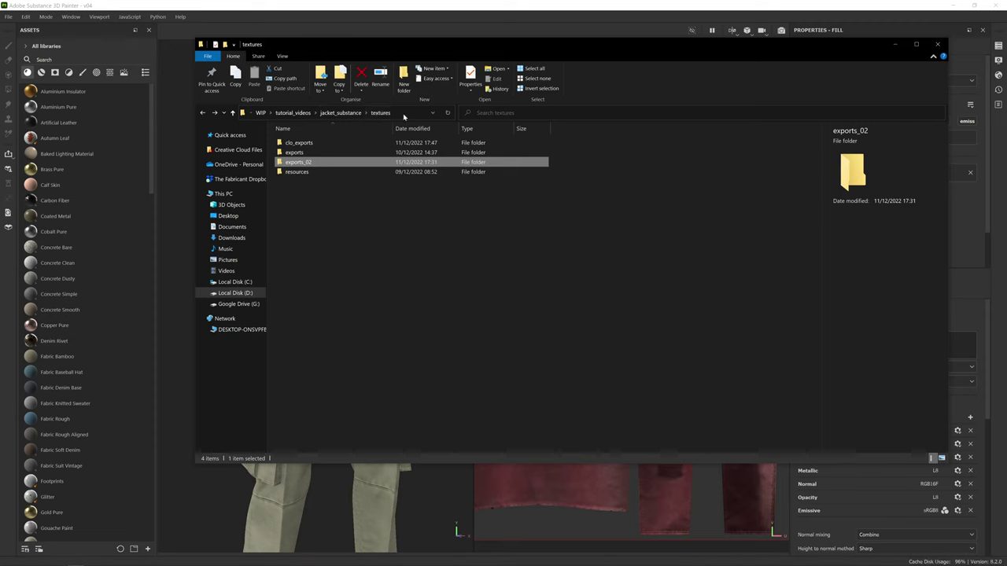
Copy the path of the jacket_substance textures folder and put the File Explorer window away
{"action": "left_click", "coordinate": [410, 115]}
{"action": "key", "text": "ctrl+c"}
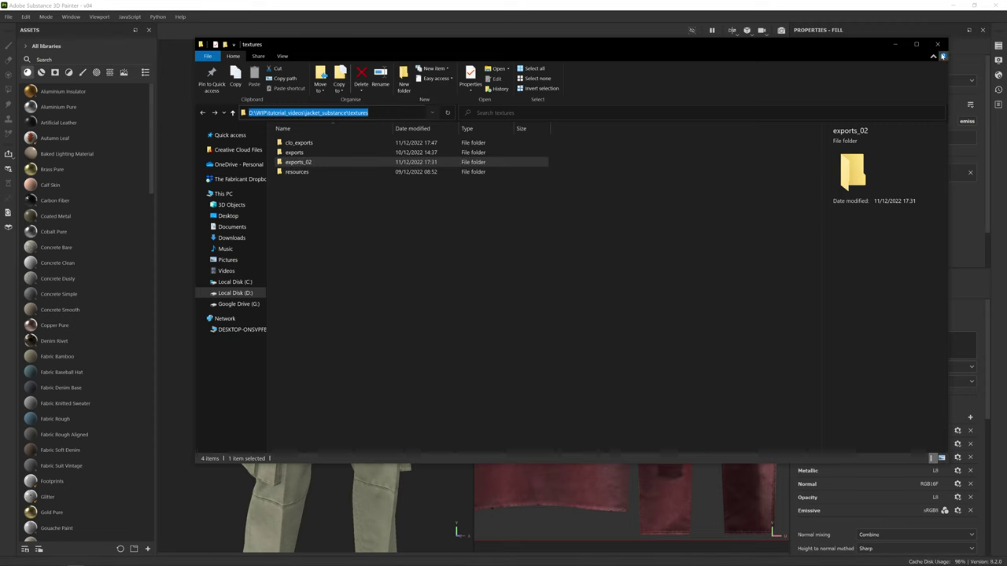
{"action": "left_click", "coordinate": [894, 44]}
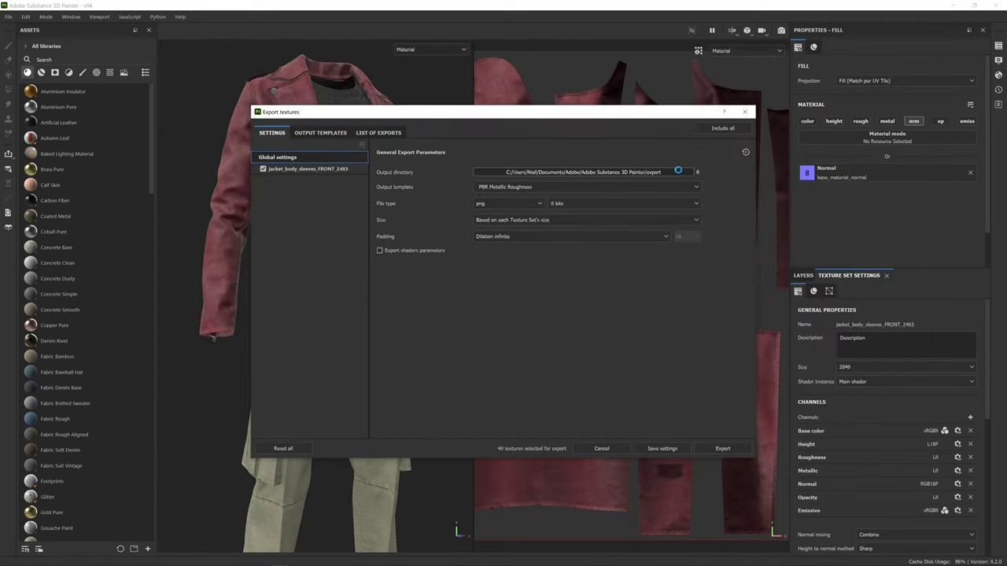
Set the export output directory to the exports_02 folder inside the copied textures path
{"action": "left_click", "coordinate": [681, 171]}
{"action": "left_click", "coordinate": [522, 142]}
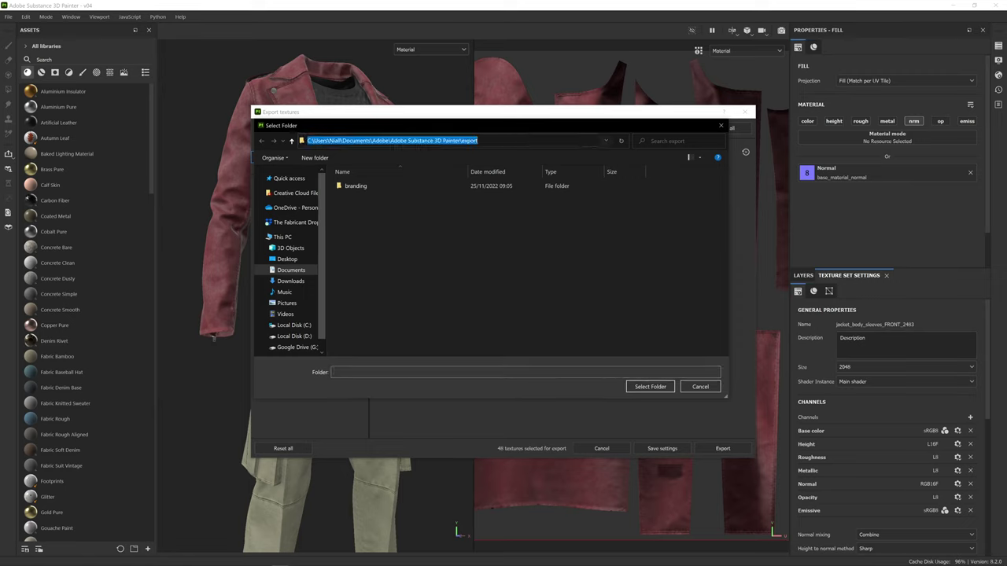
{"action": "key", "text": "ctrl+v"}
{"action": "key", "text": "Return"}
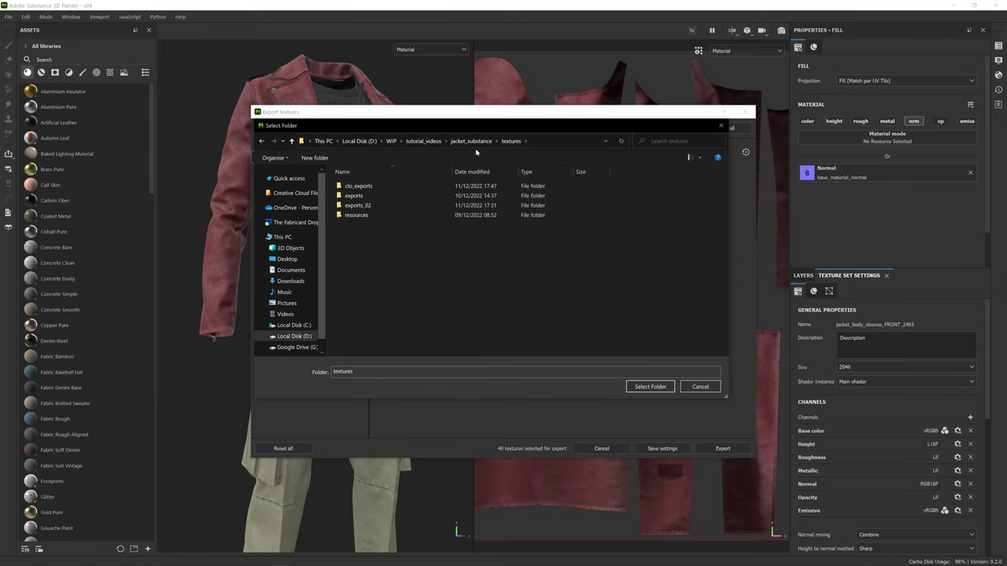
{"action": "left_click", "coordinate": [383, 208]}
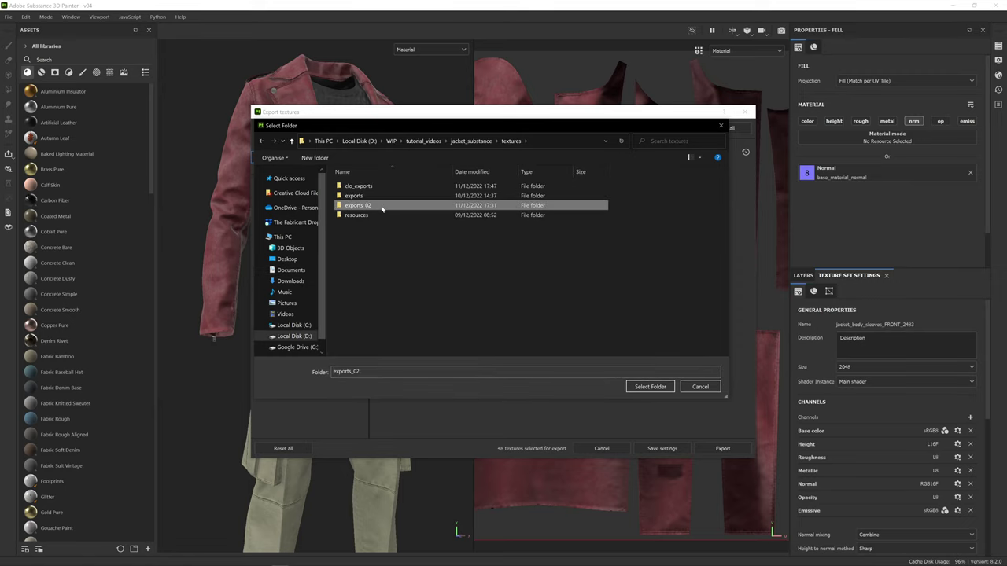
{"action": "double_click", "coordinate": [381, 207]}
{"action": "left_click", "coordinate": [650, 386]}
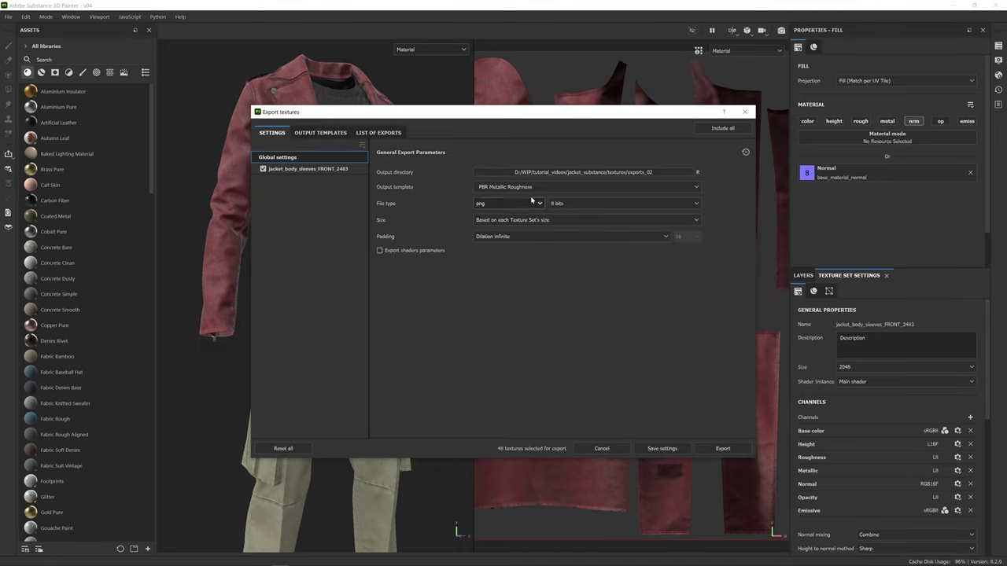
Remove the Emissive output map from the PBR Metallic Roughness output template
{"action": "left_click", "coordinate": [334, 134]}
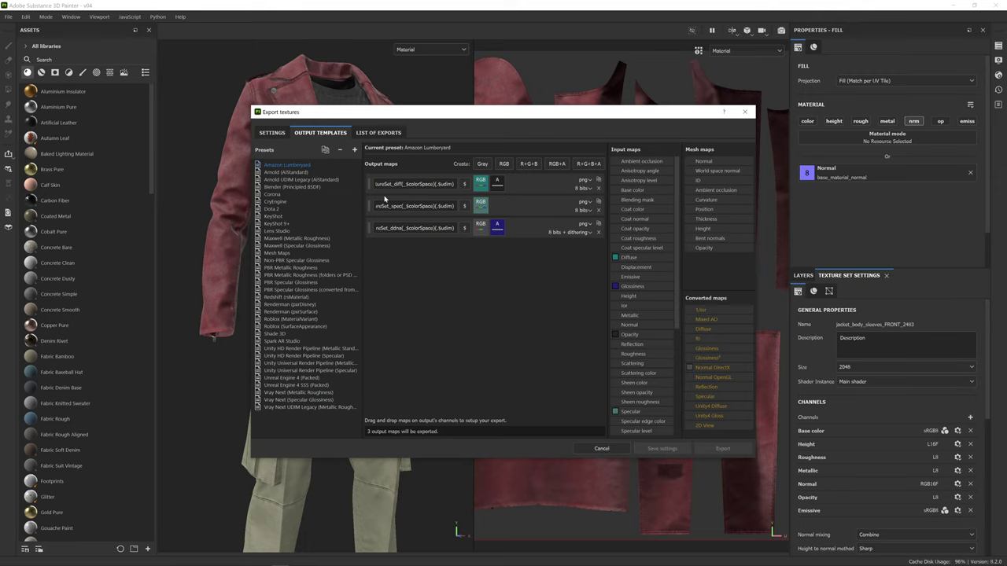
{"action": "left_click", "coordinate": [273, 133]}
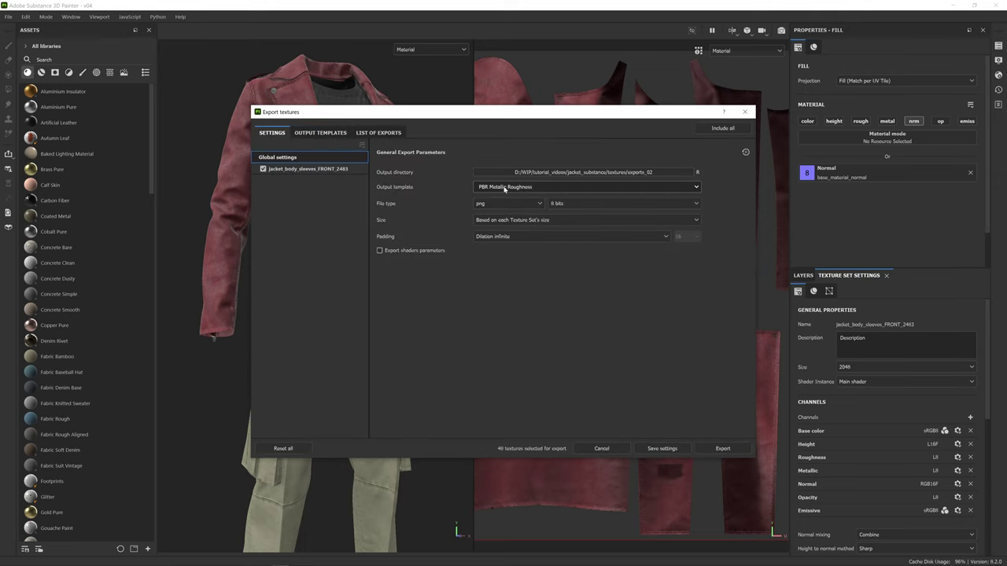
{"action": "left_click", "coordinate": [317, 135]}
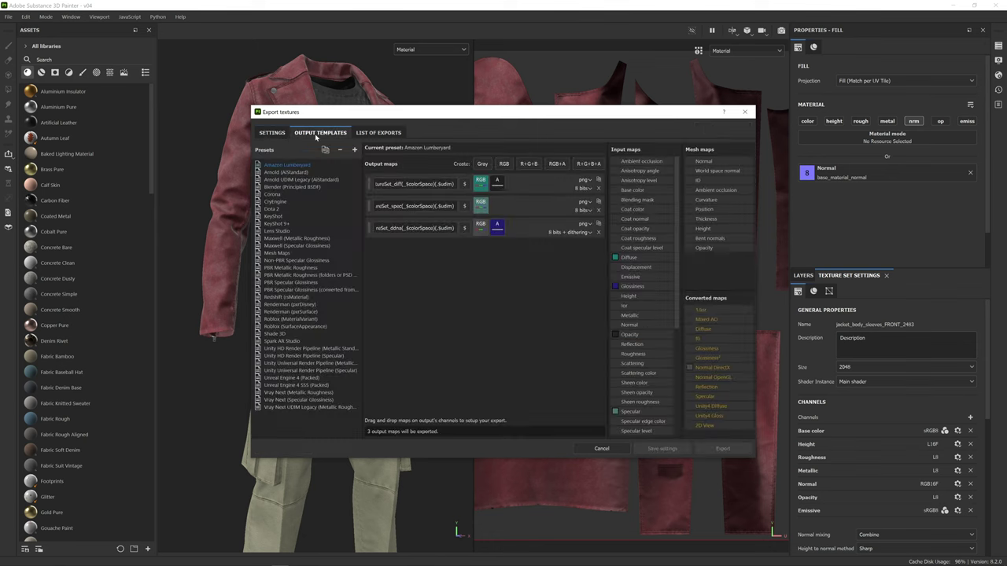
{"action": "left_click", "coordinate": [278, 268]}
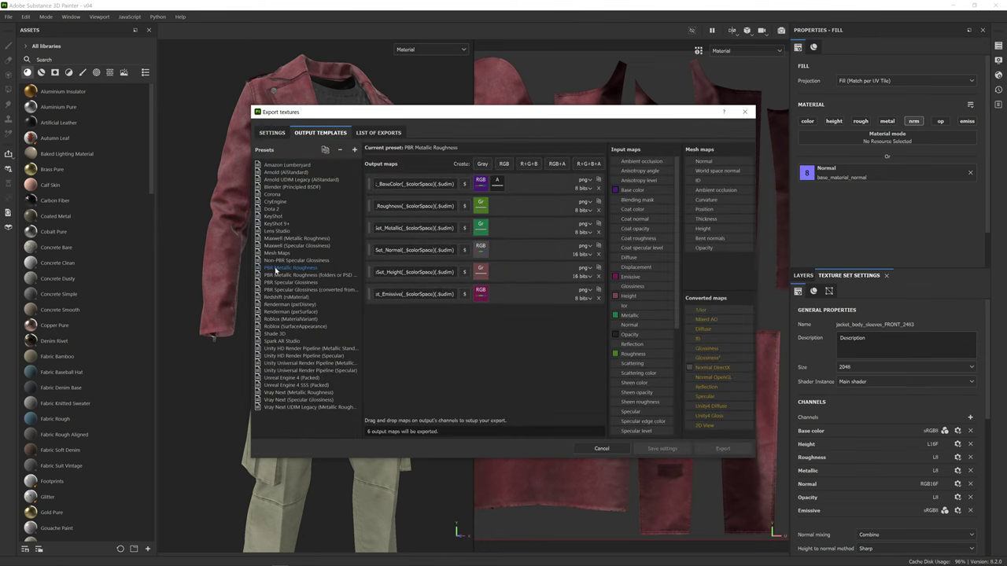
{"action": "left_click", "coordinate": [599, 299]}
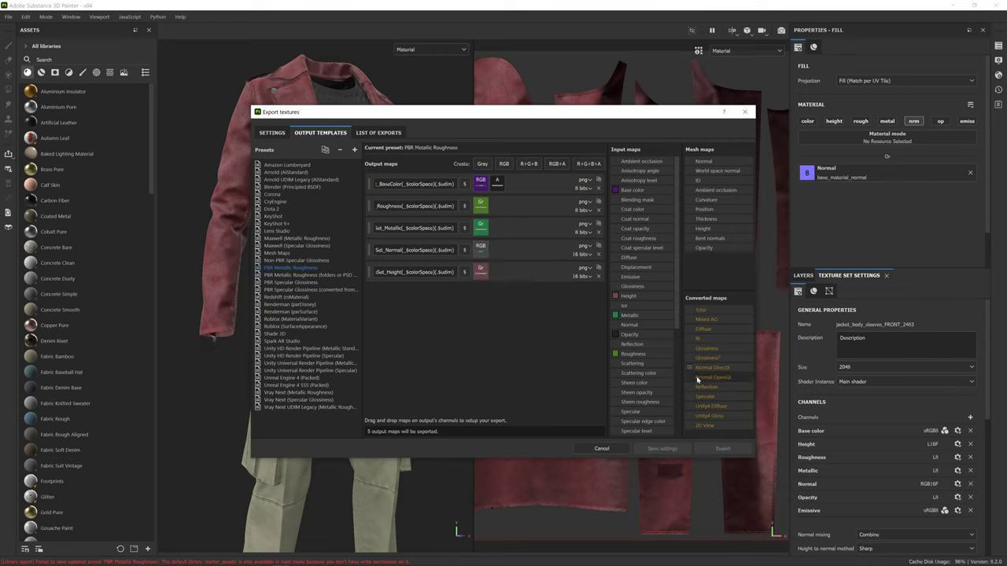
Clear the Normal output map's RGB channel and assign the converted Normal OpenGL map to it as RGB Channels
{"action": "right_click", "coordinate": [479, 255]}
{"action": "left_click", "coordinate": [481, 255]}
{"action": "right_click", "coordinate": [480, 254]}
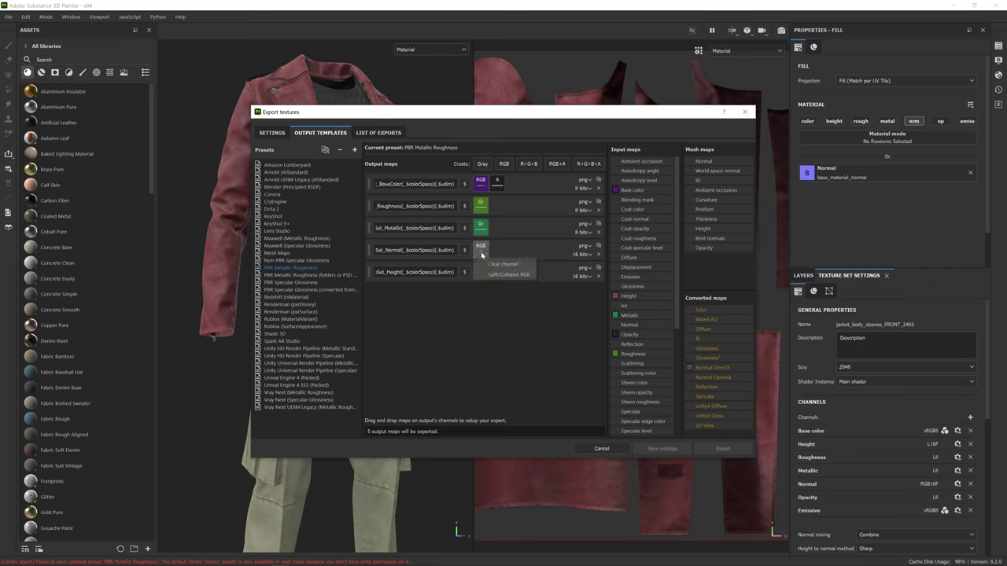
{"action": "left_click", "coordinate": [496, 265]}
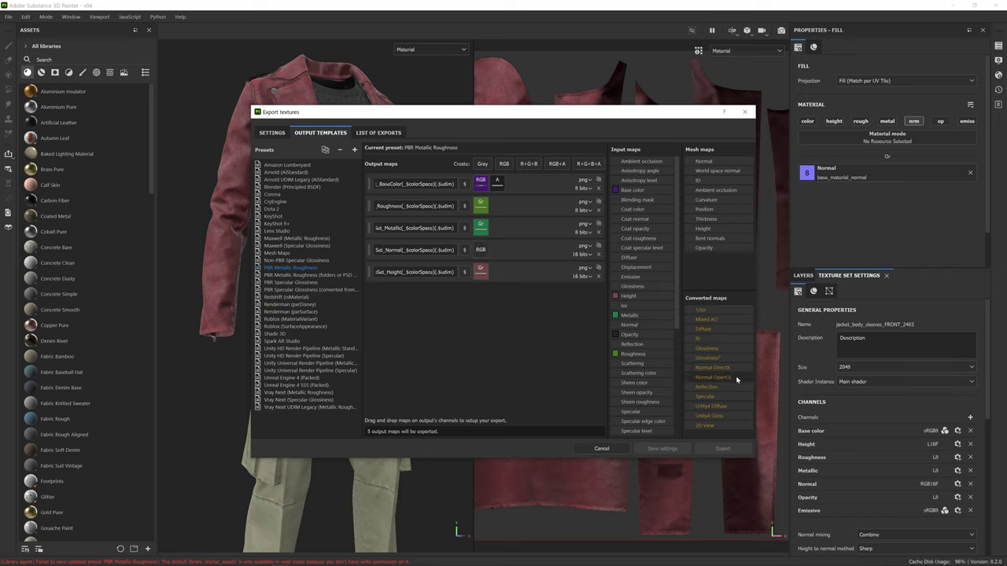
{"action": "left_click_drag", "start_coordinate": [724, 379], "coordinate": [481, 251]}
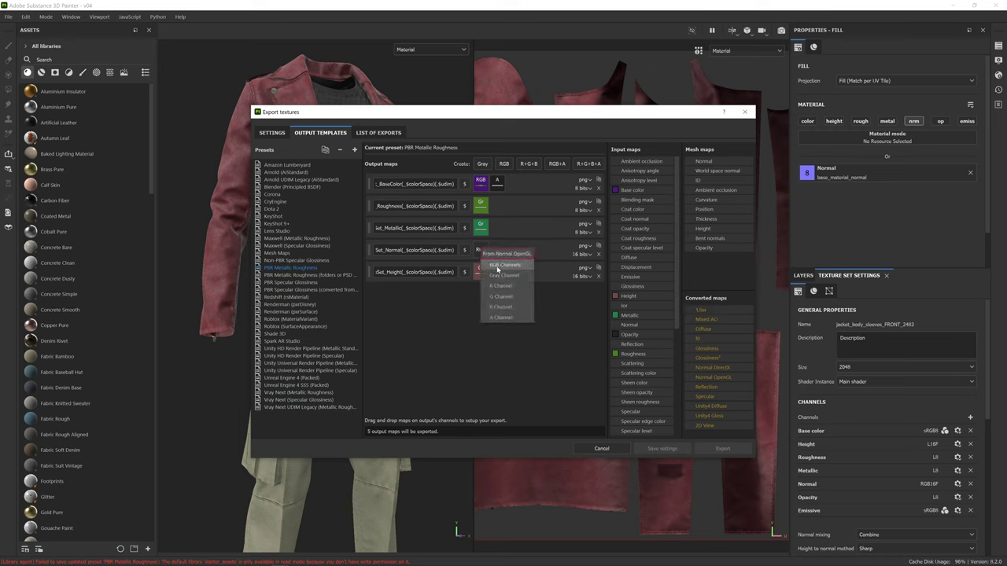
{"action": "left_click", "coordinate": [497, 266]}
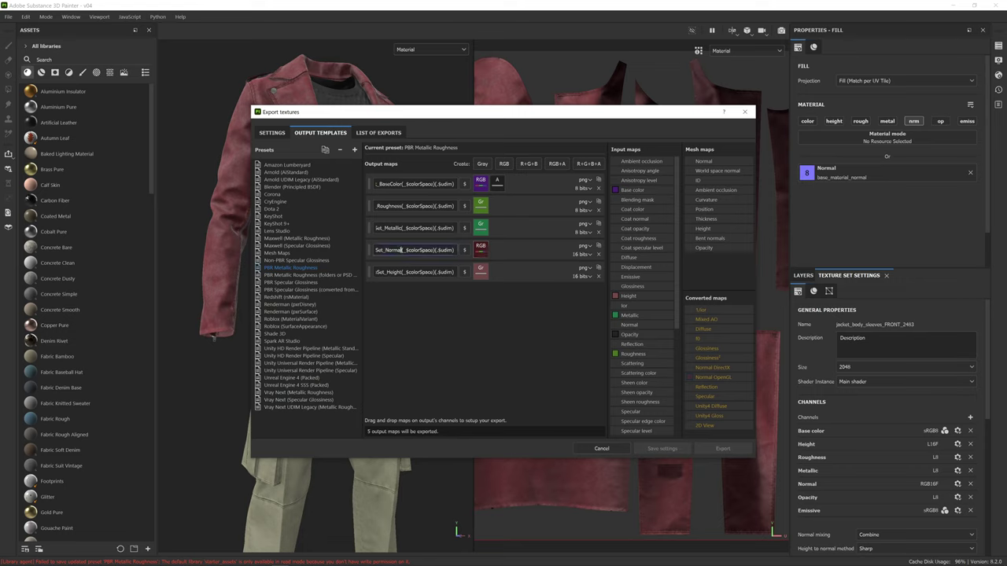
Add _opengl after Normal in the Normal output map's file name pattern
{"action": "left_click", "coordinate": [405, 250]}
{"action": "type", "text": "(_opengl"}
{"action": "key", "text": "BackSpace"}
{"action": "type", "text": "("}
Export the textures with the general export settings and review the list of exported files
{"action": "left_click", "coordinate": [269, 133]}
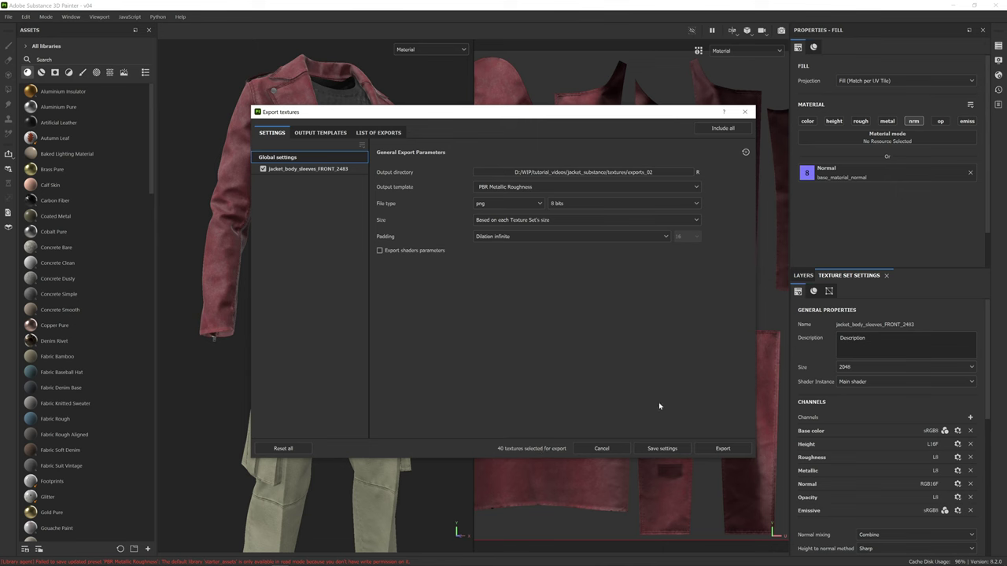
{"action": "left_click", "coordinate": [723, 448]}
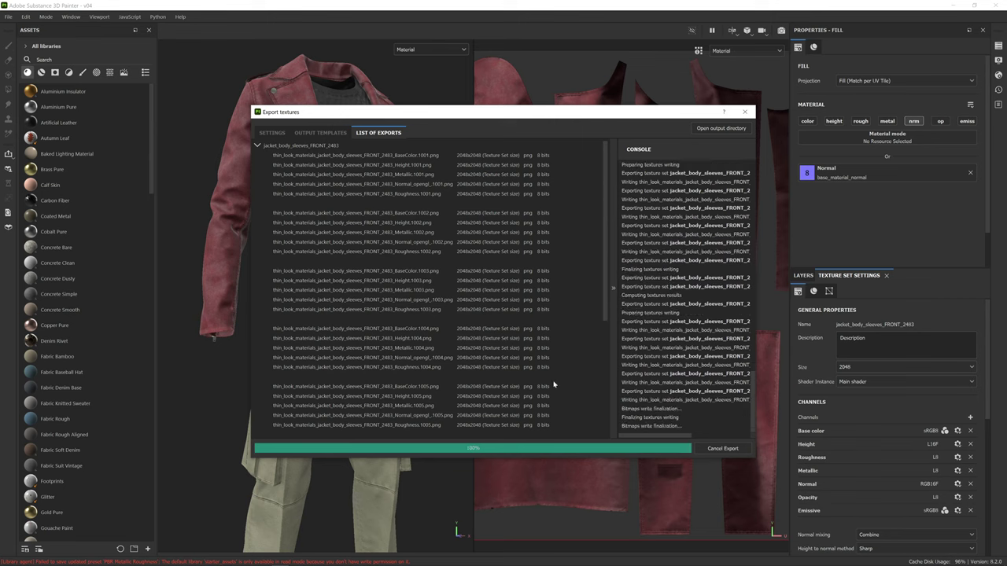
{"action": "scroll", "coordinate": [525, 299], "scroll_direction": "down", "scroll_amount": 4}
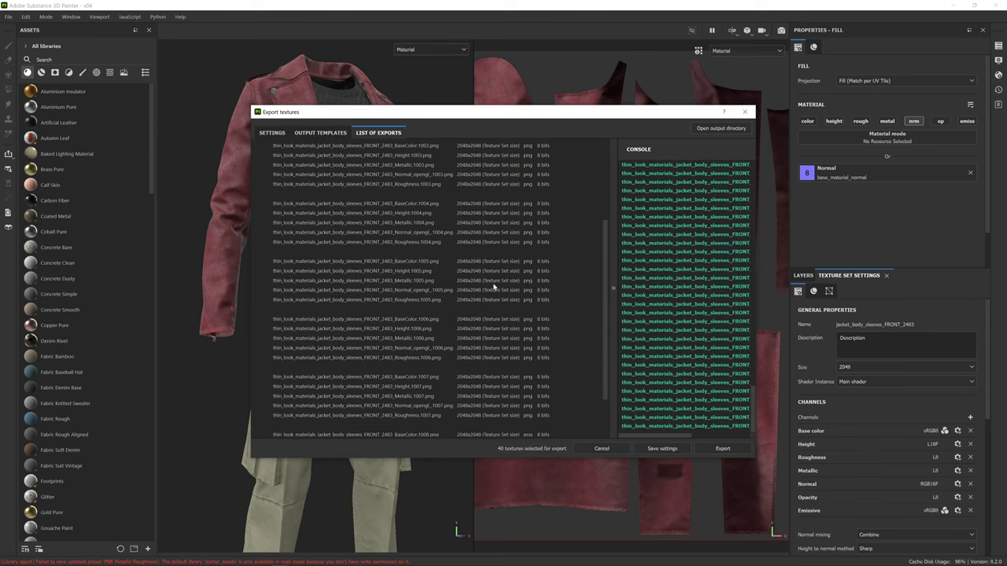
{"action": "scroll", "coordinate": [534, 255], "scroll_direction": "up", "scroll_amount": 3}
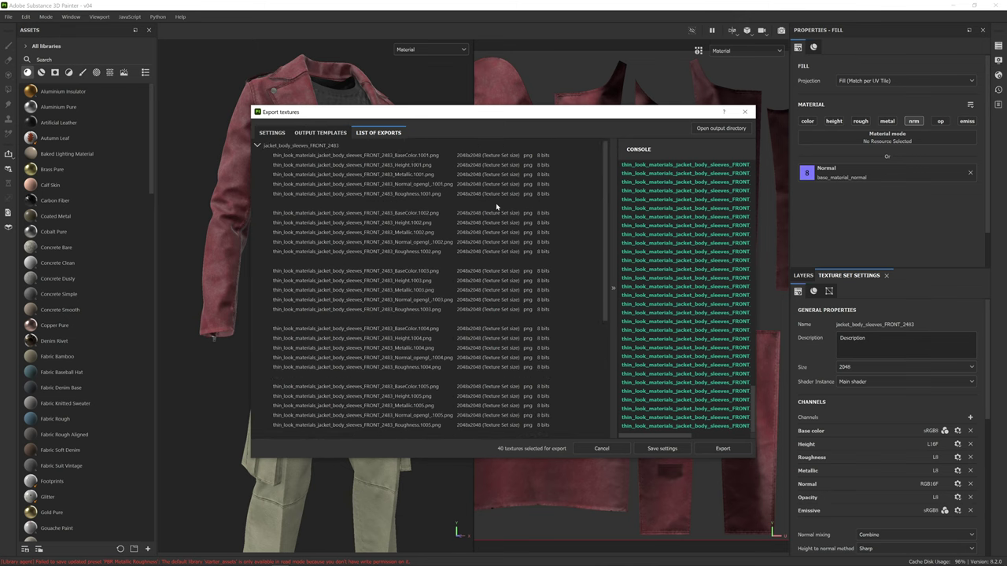
Create a folder named 4k inside exports_02 and set it as the export output directory
{"action": "left_click", "coordinate": [321, 134]}
{"action": "left_click", "coordinate": [283, 135]}
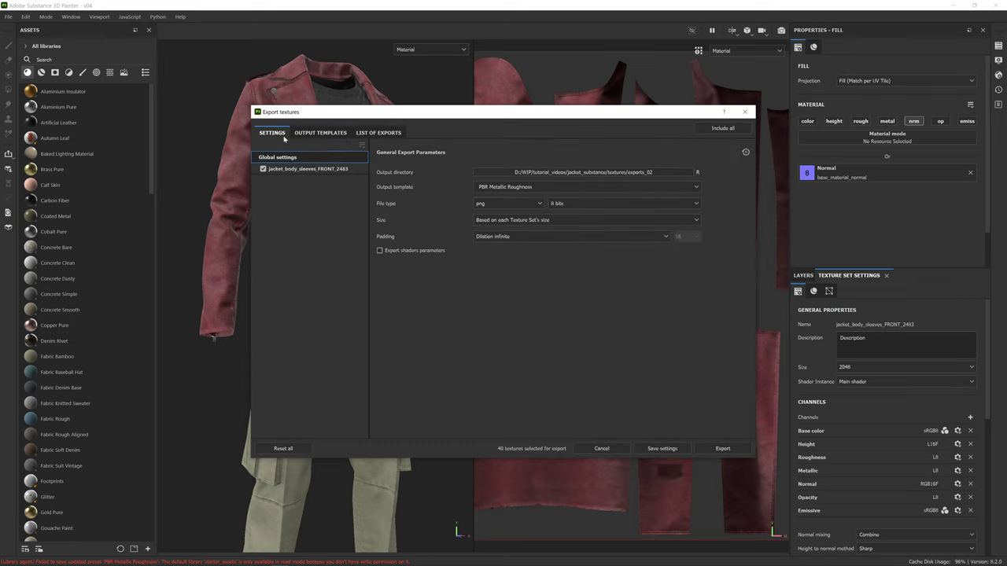
{"action": "left_click", "coordinate": [662, 173]}
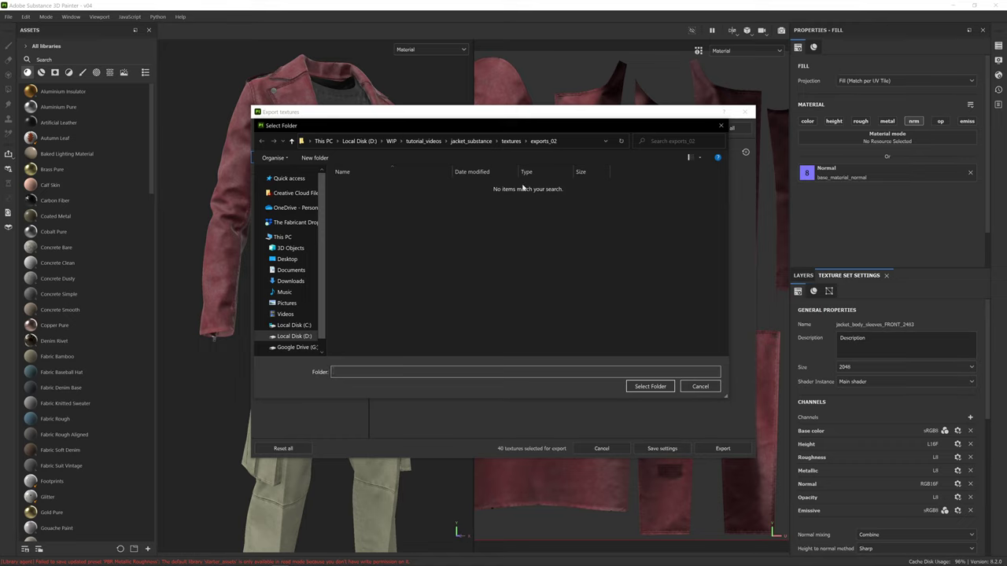
{"action": "right_click", "coordinate": [419, 241]}
{"action": "mouse_move", "coordinate": [370, 353]}
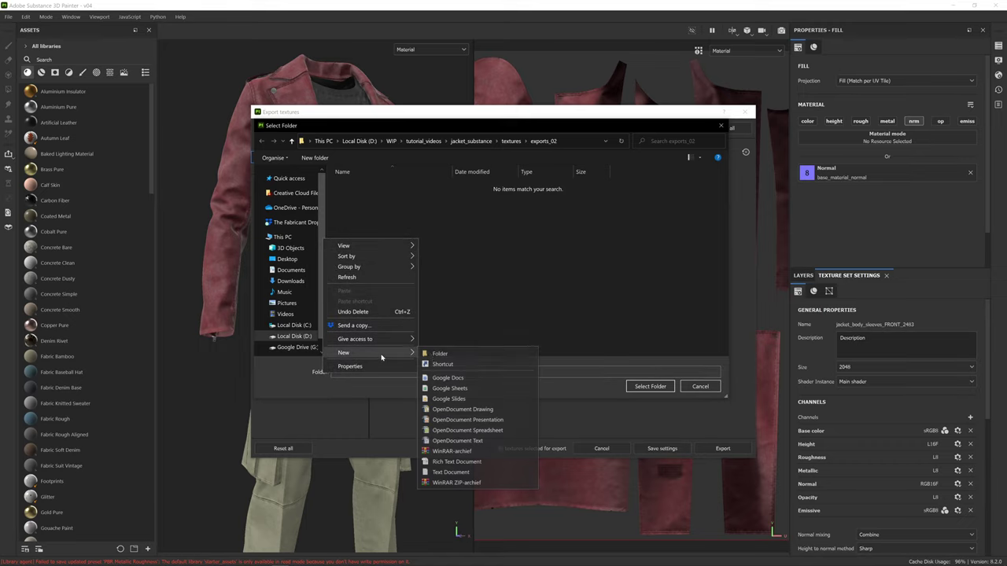
{"action": "left_click", "coordinate": [431, 354]}
{"action": "type", "text": "4k"}
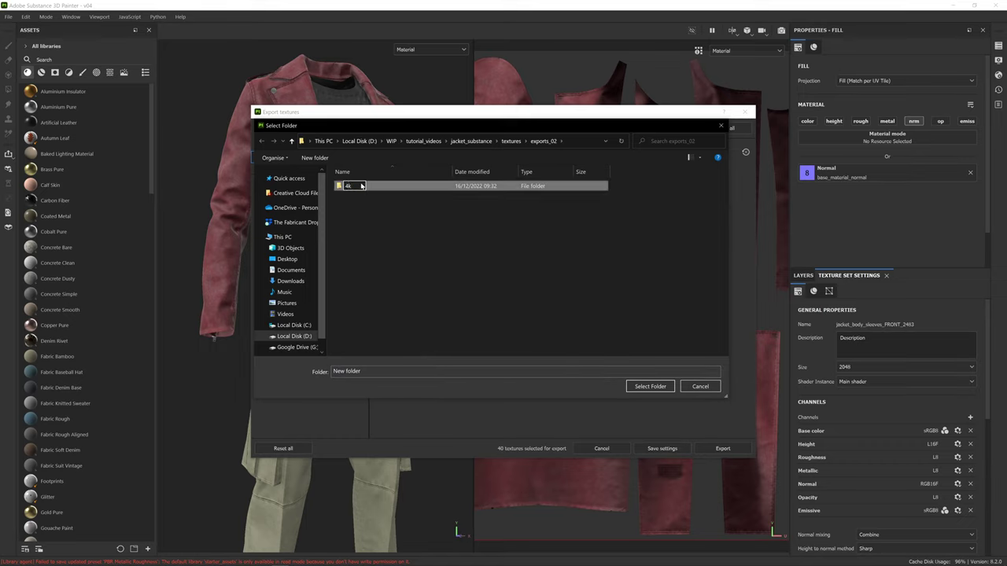
{"action": "key", "text": "Return"}
{"action": "double_click", "coordinate": [380, 186]}
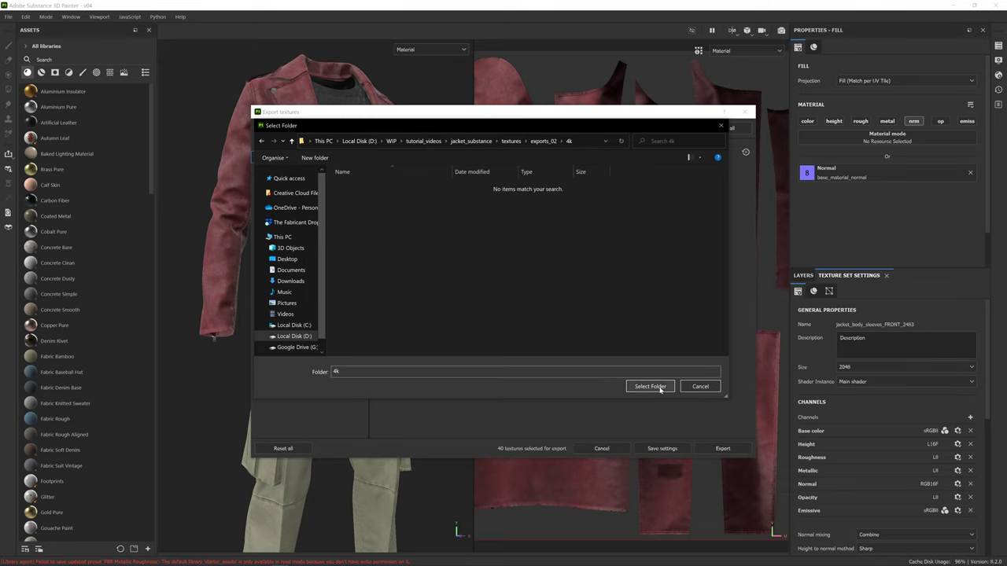
{"action": "left_click", "coordinate": [649, 386]}
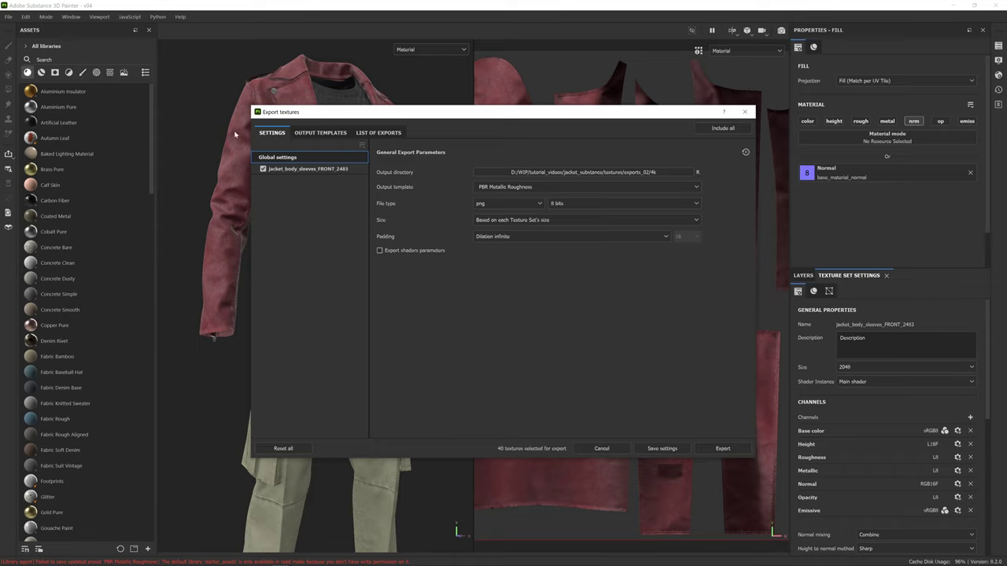
Set the export size to 4096 for all texture sets and export the textures
{"action": "left_click", "coordinate": [549, 221]}
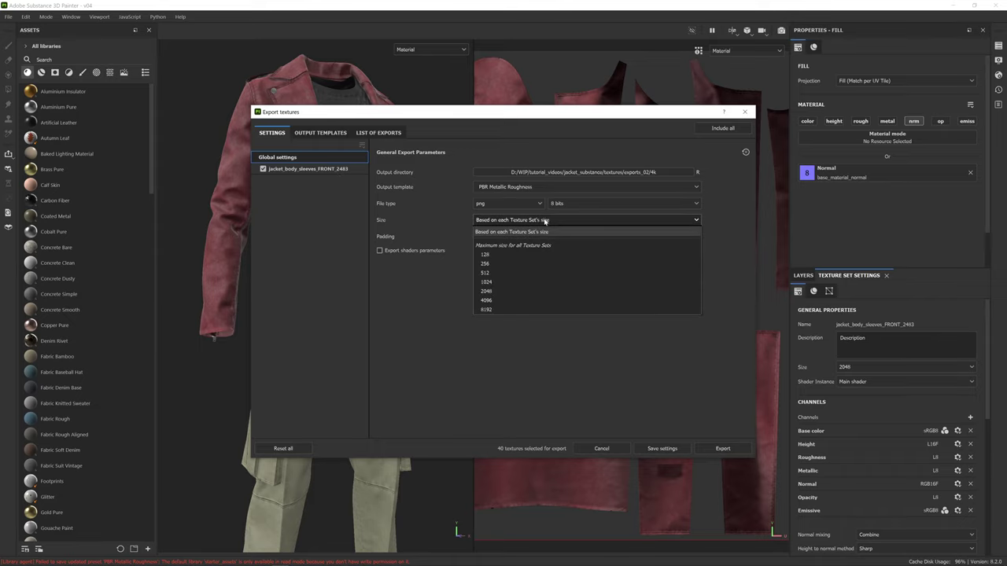
{"action": "left_click", "coordinate": [541, 221]}
{"action": "left_click", "coordinate": [543, 221]}
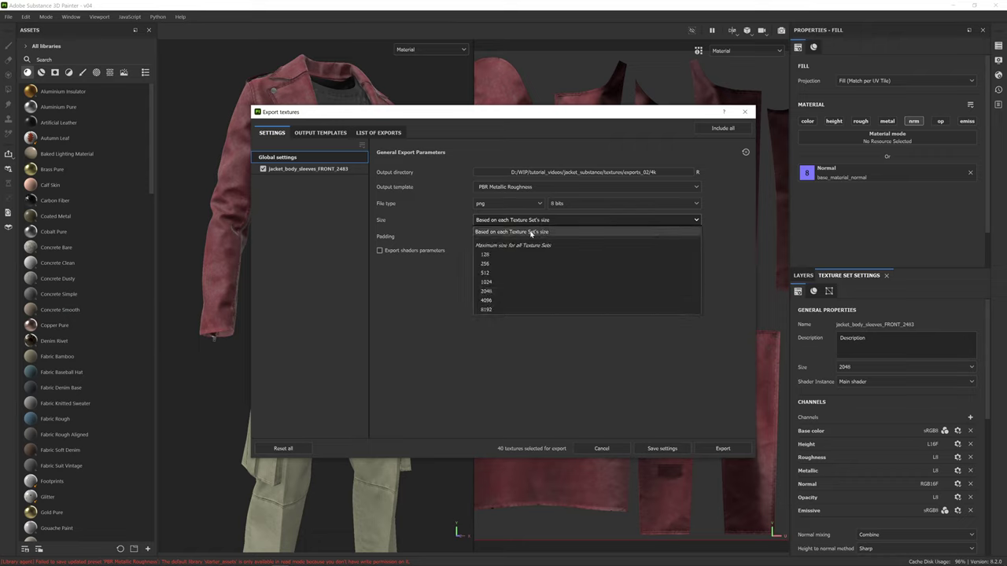
{"action": "left_click", "coordinate": [487, 304]}
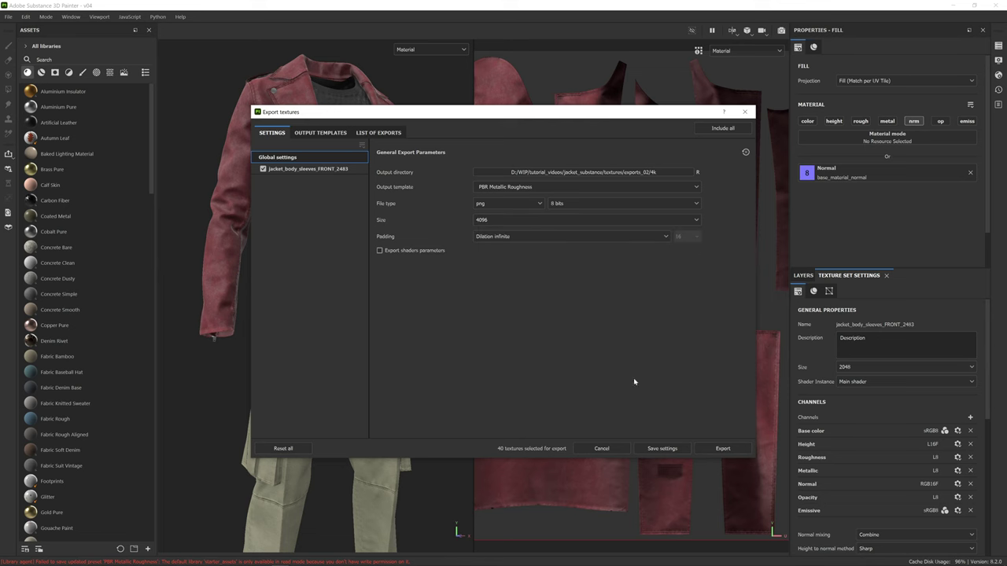
{"action": "left_click", "coordinate": [723, 449]}
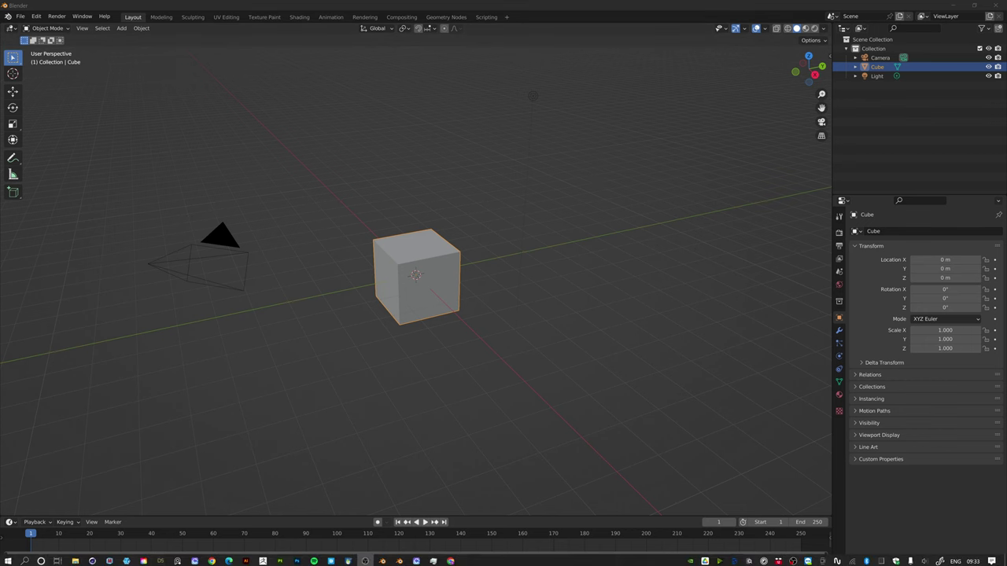
Switch to File Explorer and inspect the exported texture images in exports_02 and its 4k subfolder
{"action": "left_click", "coordinate": [75, 559]}
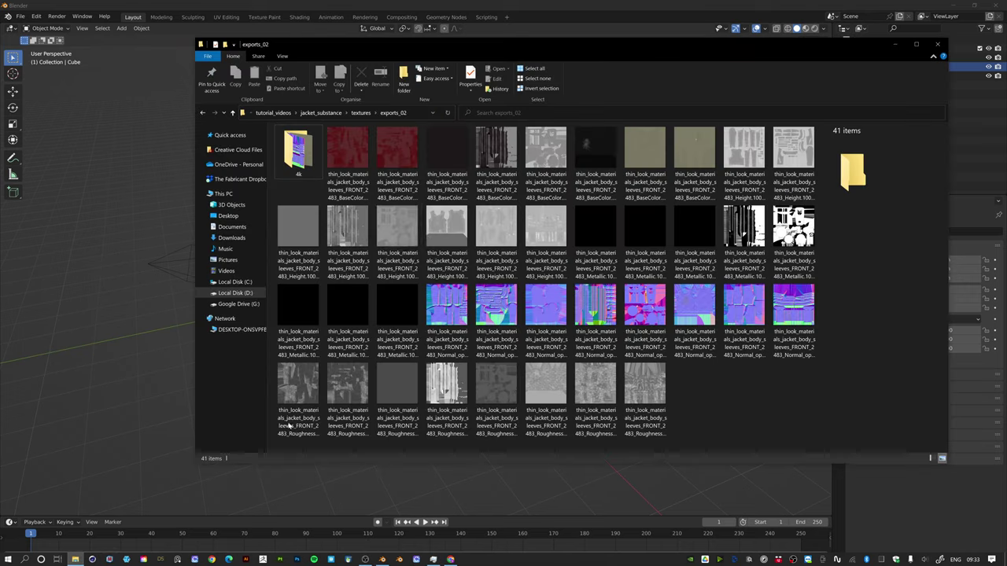
{"action": "left_click", "coordinate": [347, 154]}
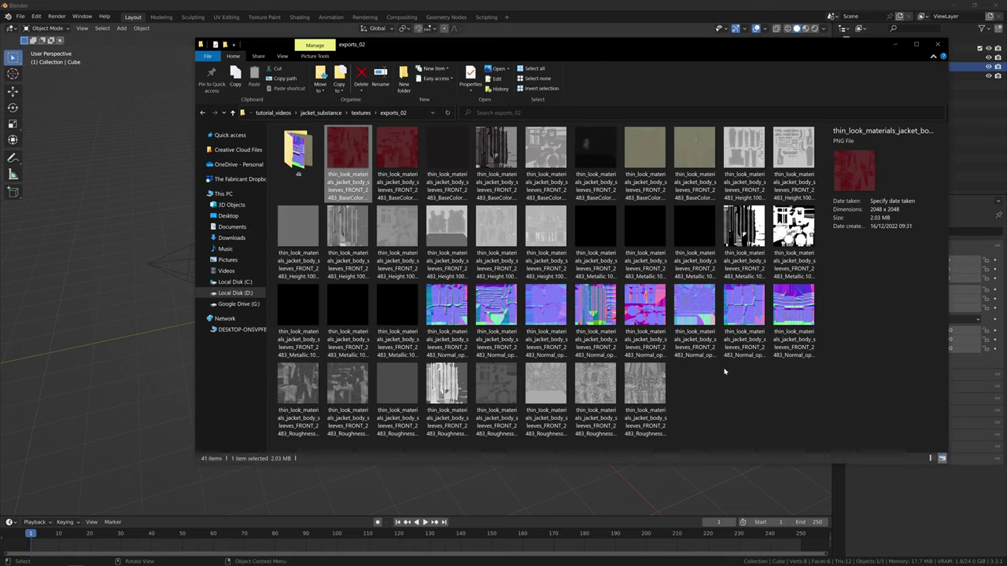
{"action": "left_click", "coordinate": [594, 223]}
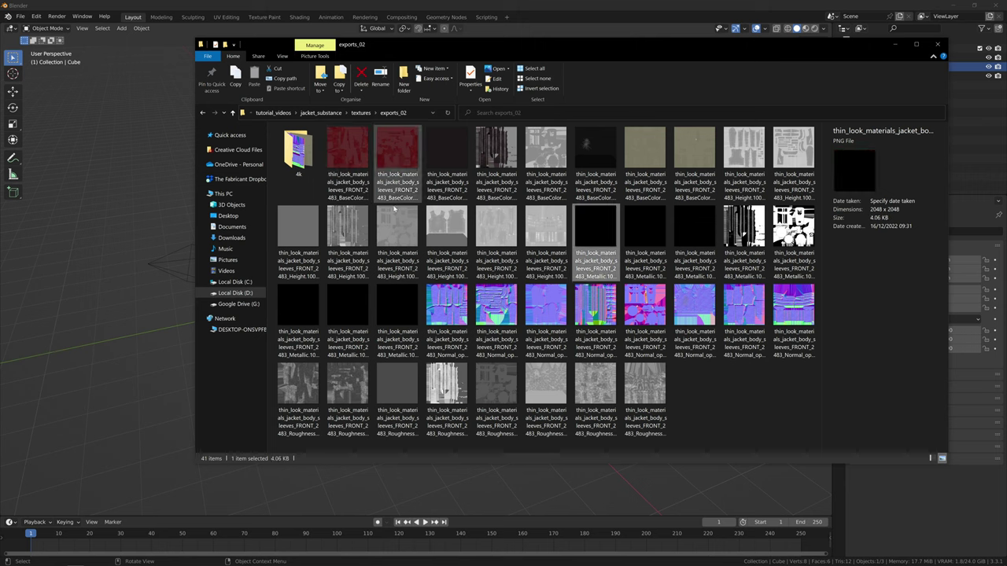
{"action": "left_click", "coordinate": [203, 193]}
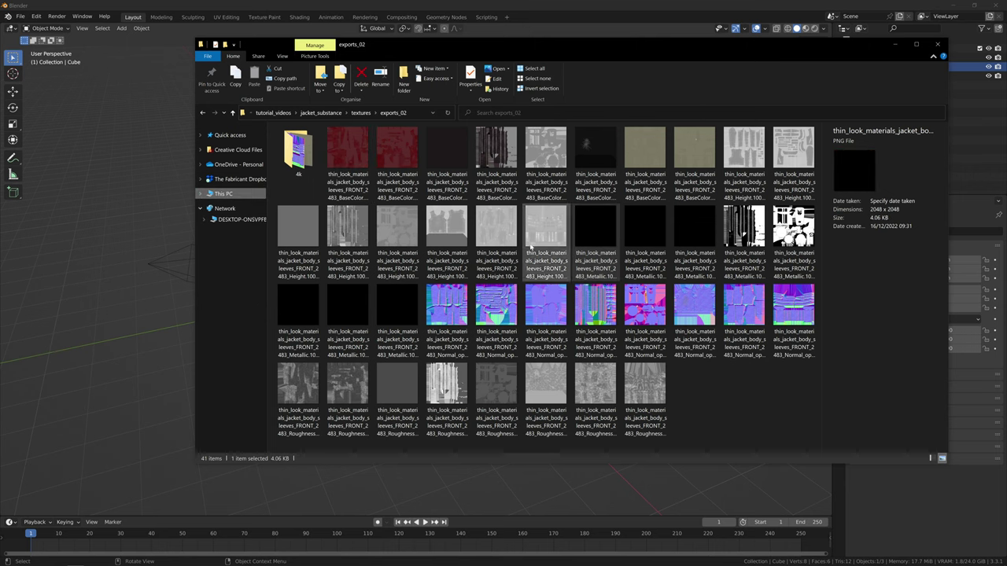
{"action": "left_click", "coordinate": [304, 149]}
{"action": "double_click", "coordinate": [304, 150]}
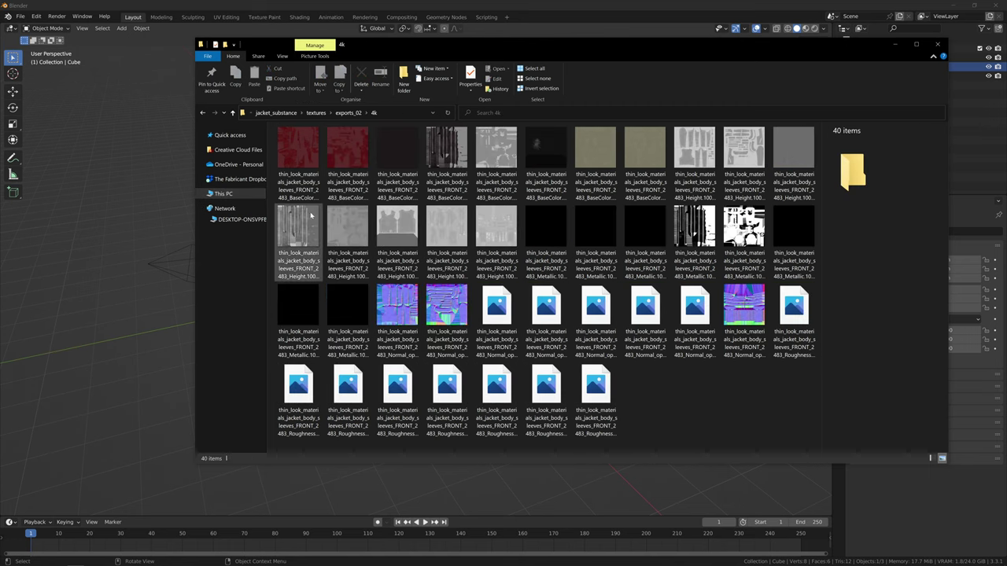
{"action": "left_click", "coordinate": [203, 112]}
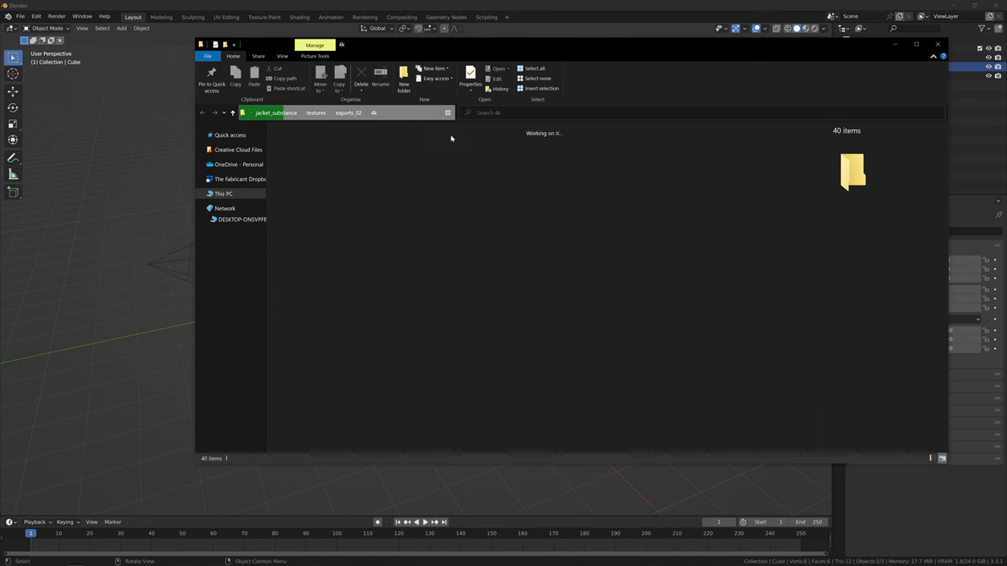
Open the geometry folder inside jacket_substance and copy its folder path
{"action": "left_click", "coordinate": [276, 112]}
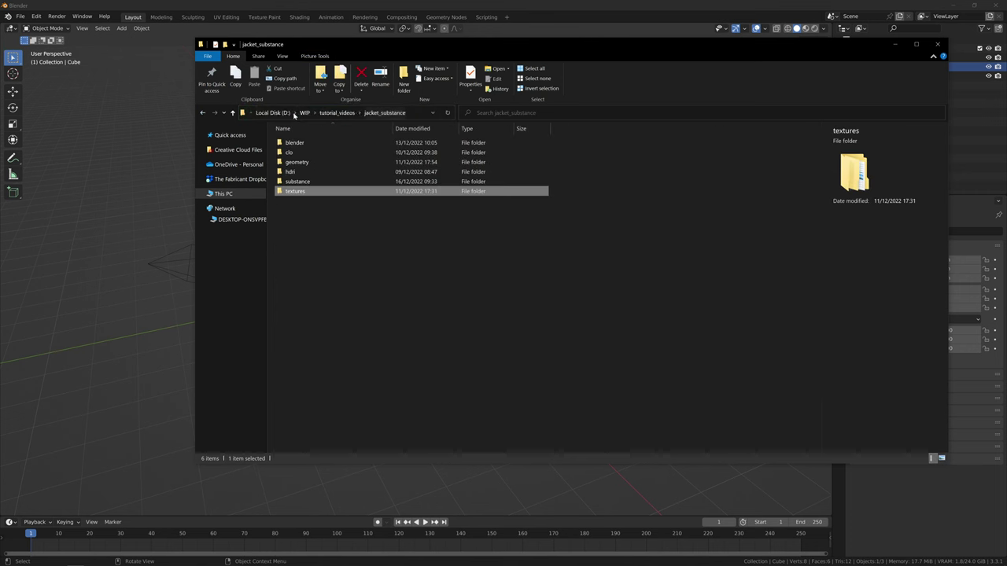
{"action": "double_click", "coordinate": [315, 163]}
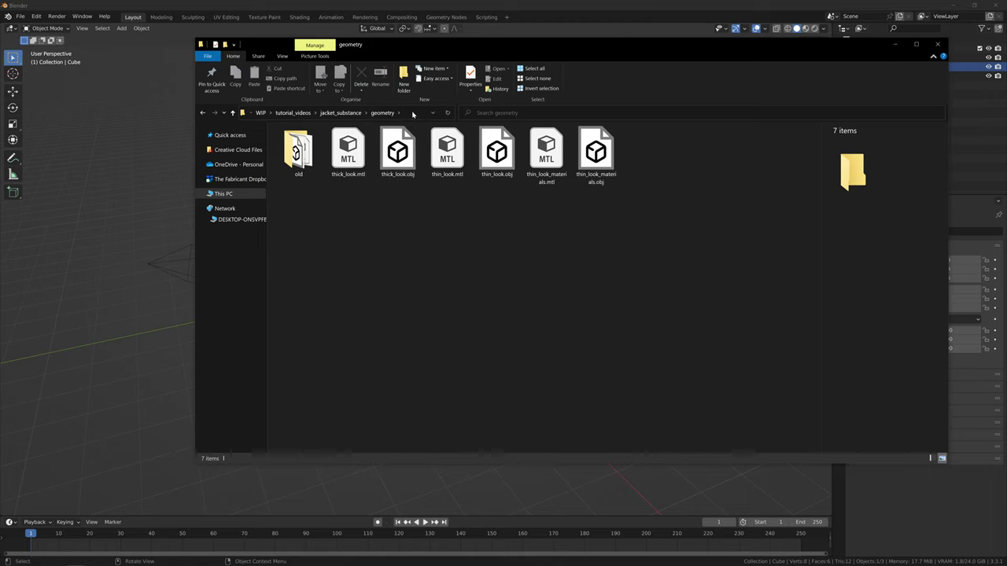
{"action": "left_click", "coordinate": [413, 114]}
{"action": "key", "text": "ctrl+c"}
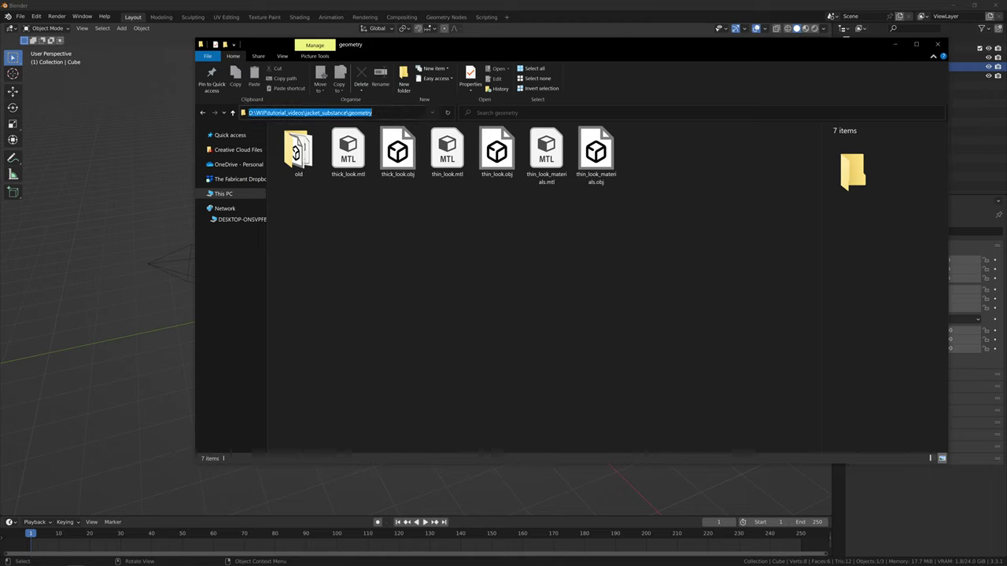
Switch to Blender and delete the default cube from the scene
{"action": "left_click", "coordinate": [896, 44]}
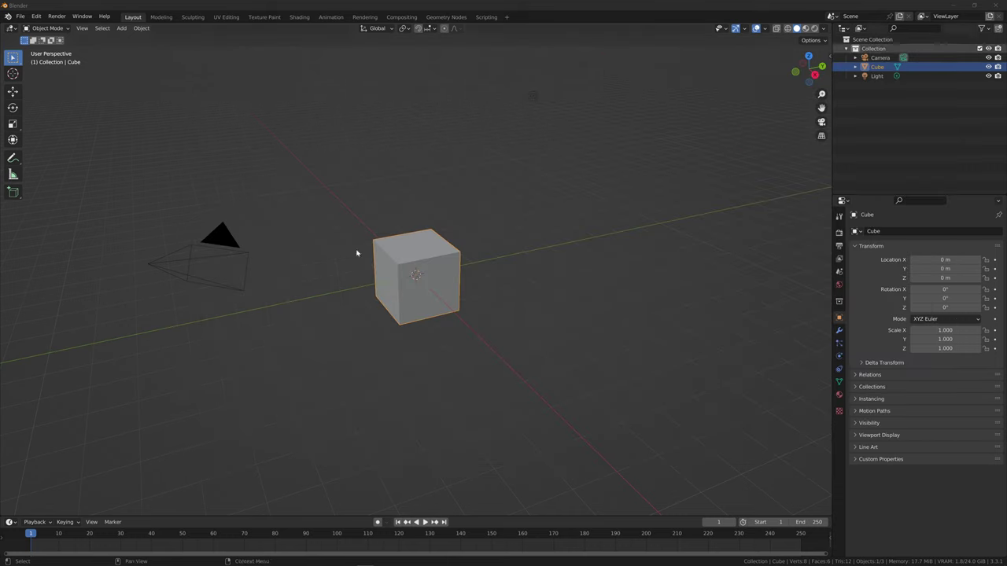
{"action": "key", "text": "x"}
{"action": "left_click", "coordinate": [428, 260]}
Import thick_look.obj as a Wavefront OBJ from the copied path D:\WIP\tutorial_videos\jacket_substance\geometry
{"action": "left_click_drag", "start_coordinate": [808, 67], "coordinate": [811, 81]}
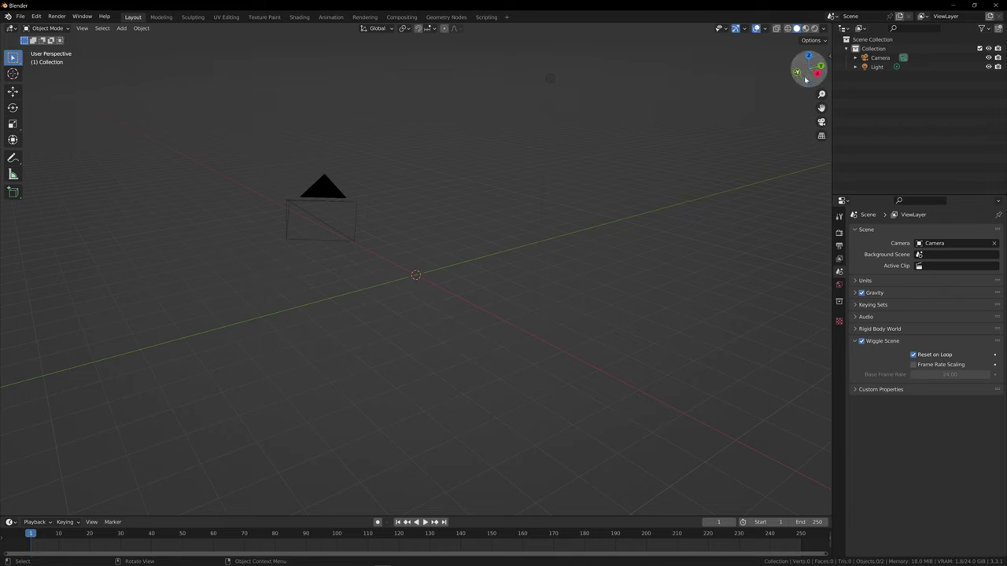
{"action": "left_click_drag", "start_coordinate": [806, 78], "coordinate": [795, 81]}
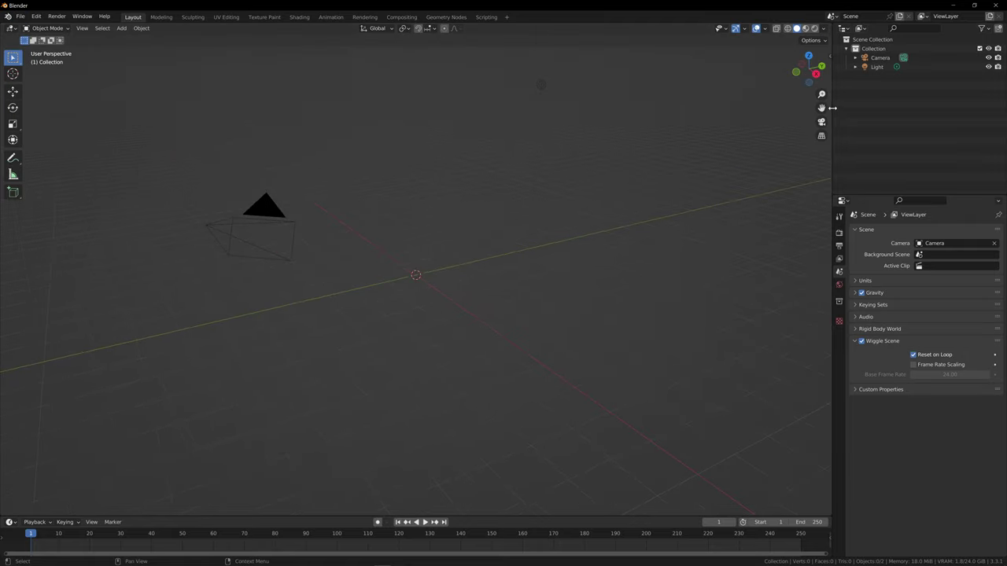
{"action": "left_click_drag", "start_coordinate": [822, 94], "coordinate": [821, 85]}
{"action": "left_click", "coordinate": [20, 16]}
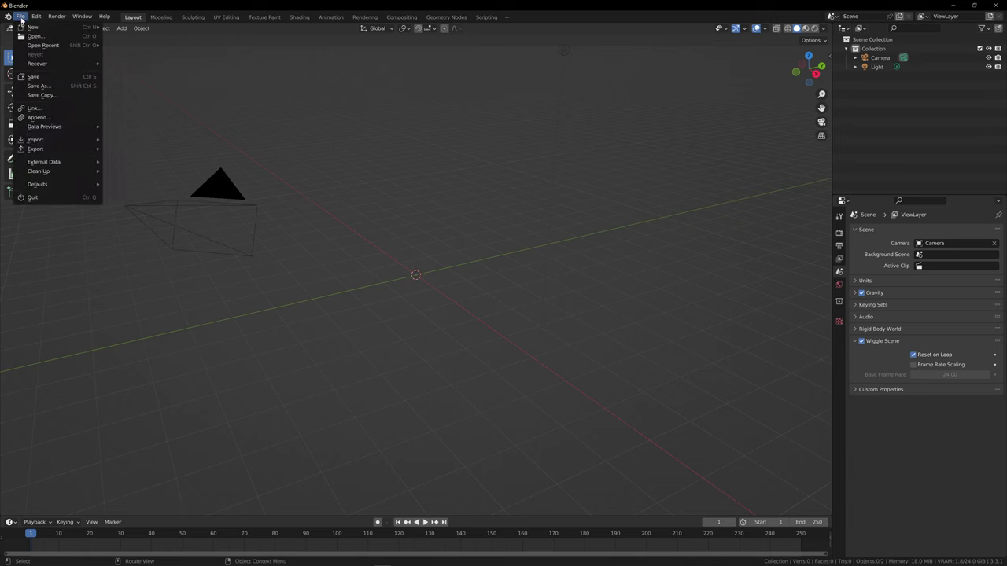
{"action": "mouse_move", "coordinate": [41, 142]}
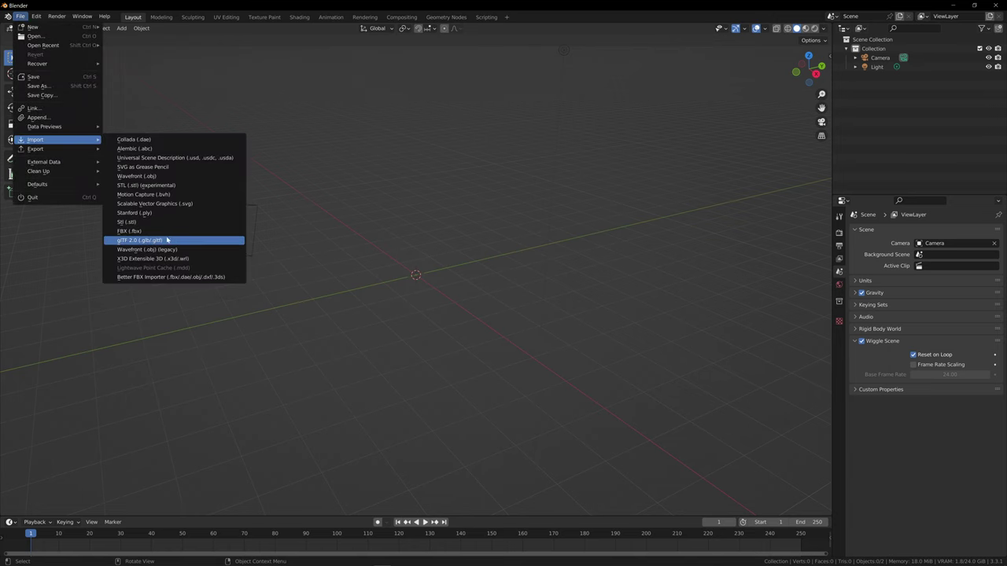
{"action": "left_click", "coordinate": [169, 178]}
{"action": "left_click", "coordinate": [377, 123]}
{"action": "key", "text": "ctrl+v"}
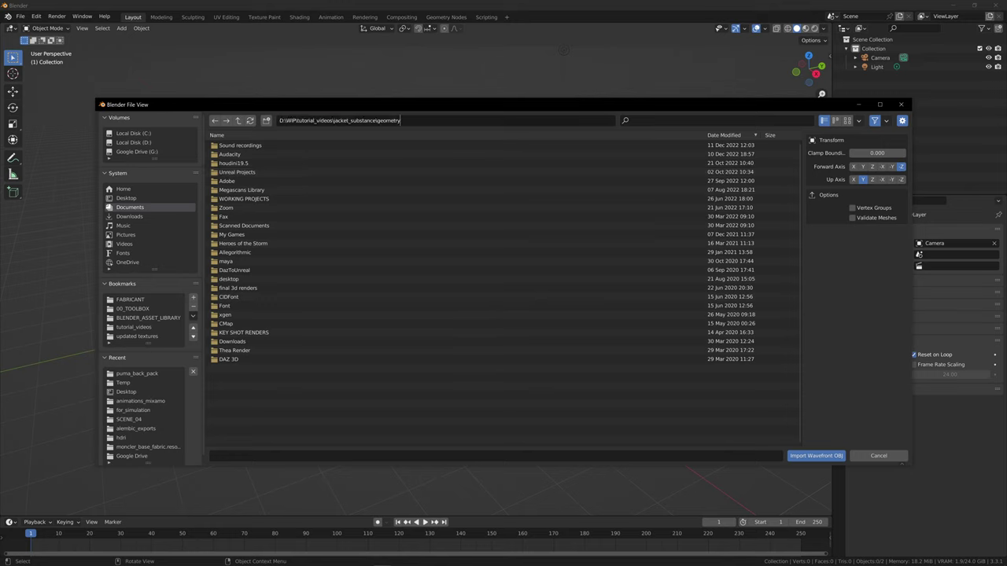
{"action": "key", "text": "Return"}
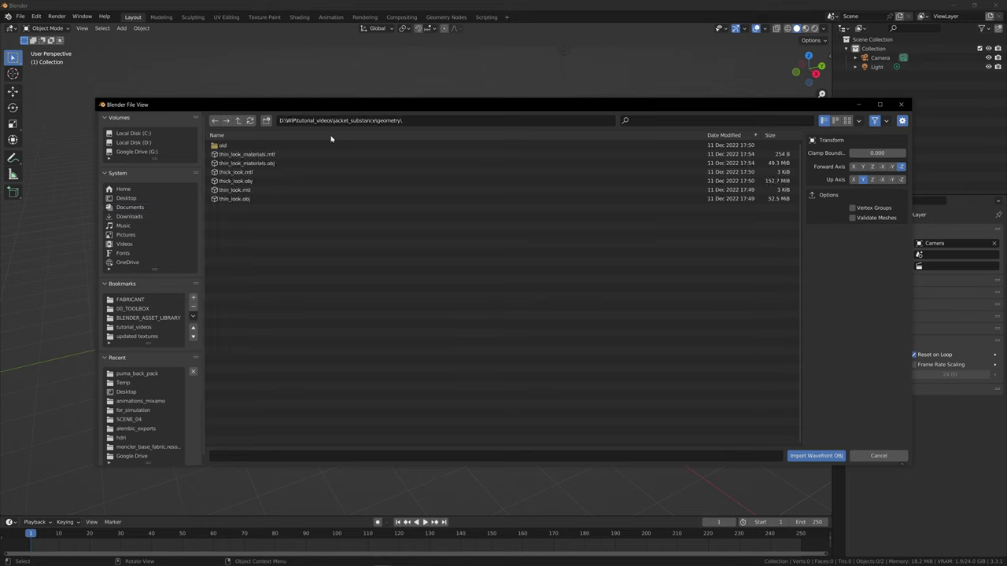
{"action": "left_click", "coordinate": [236, 181]}
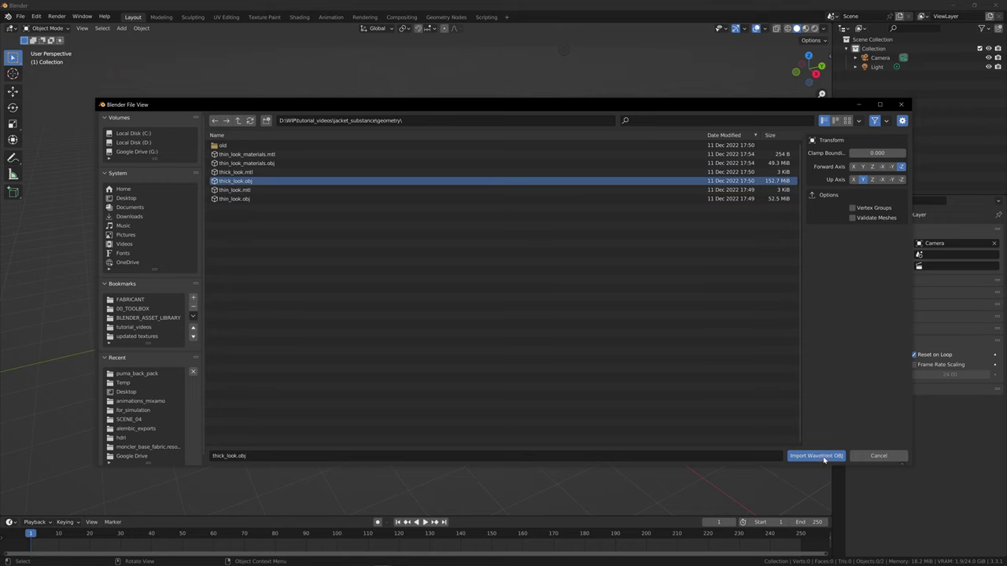
{"action": "left_click", "coordinate": [826, 455]}
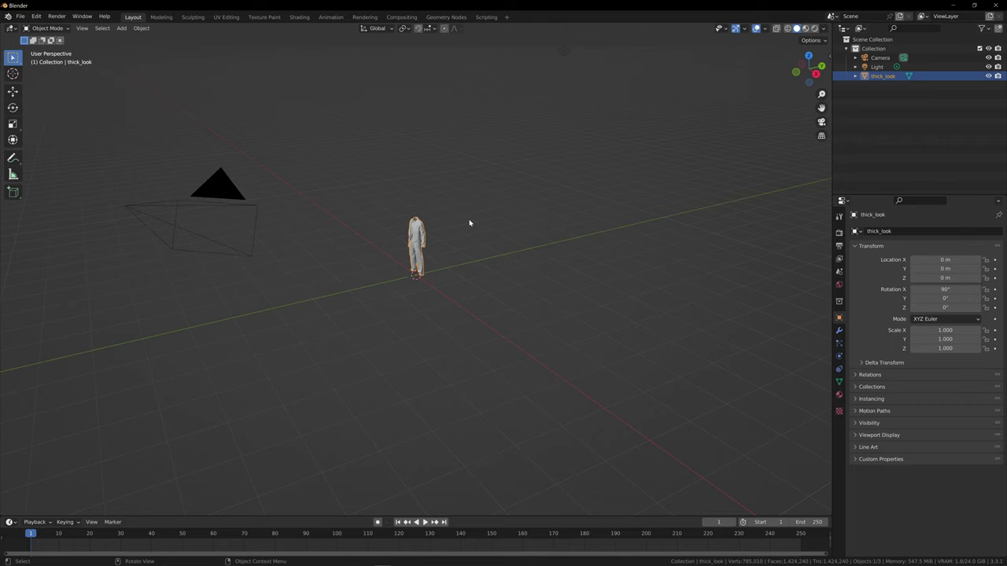
Frame the imported outfit from the front, widen the properties area, and split the 3D viewport vertically into two side-by-side areas
{"action": "key", "text": "grave"}
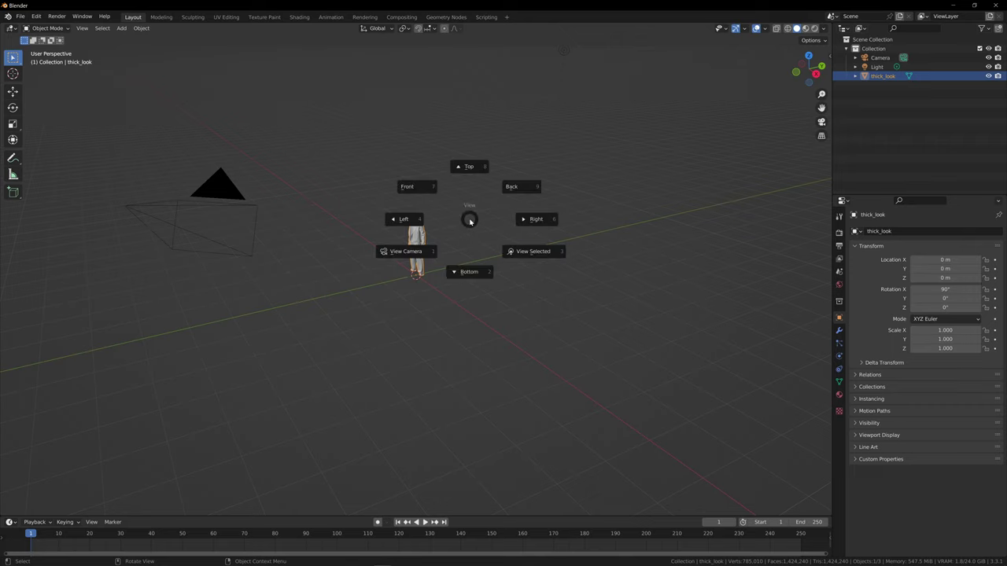
{"action": "left_click", "coordinate": [535, 253]}
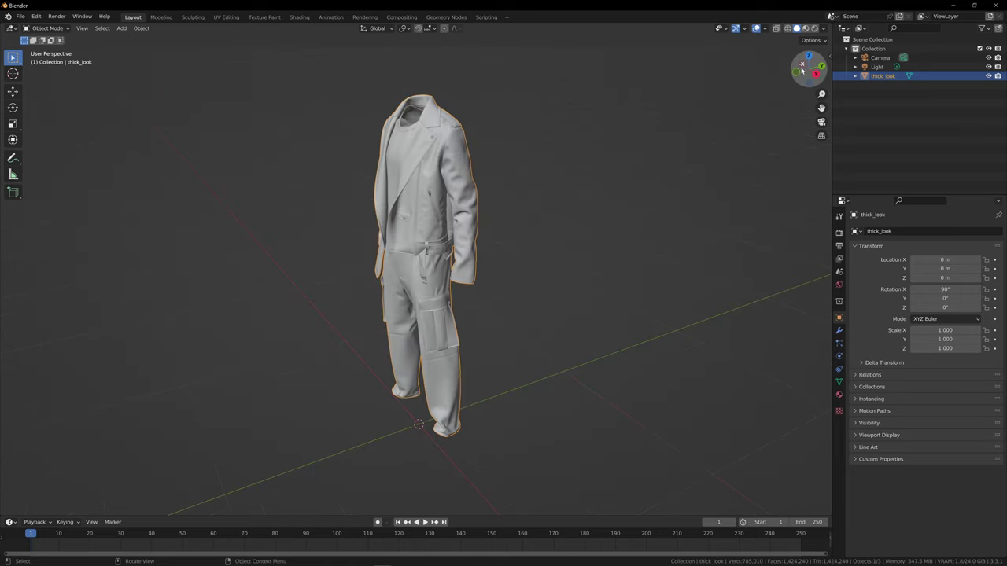
{"action": "mouse_move", "coordinate": [806, 71]}
{"action": "left_mouse_down"}
{"action": "mouse_move", "coordinate": [815, 70]}
{"action": "mouse_move", "coordinate": [793, 69]}
{"action": "mouse_move", "coordinate": [801, 69]}
{"action": "left_mouse_up"}
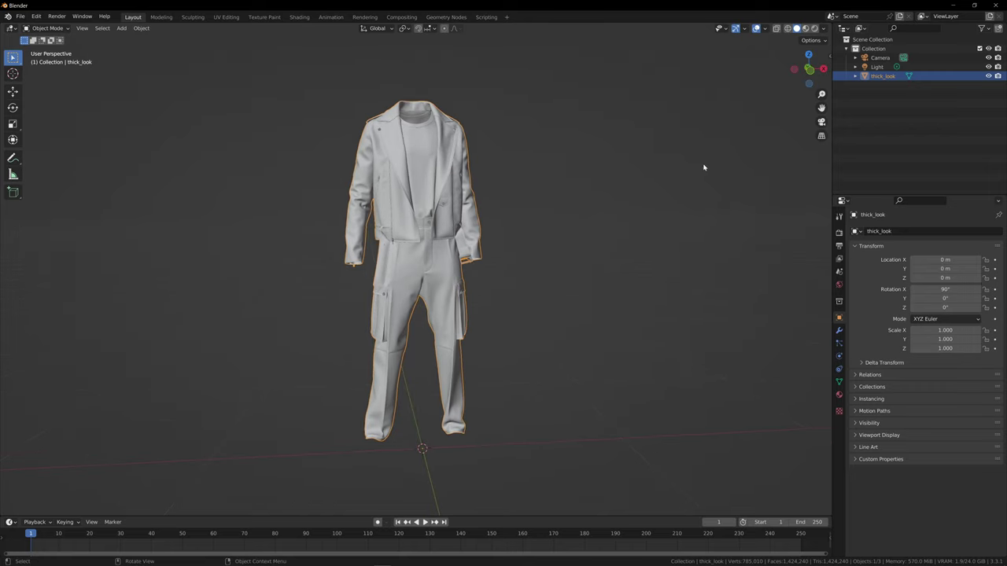
{"action": "right_click", "coordinate": [833, 168]}
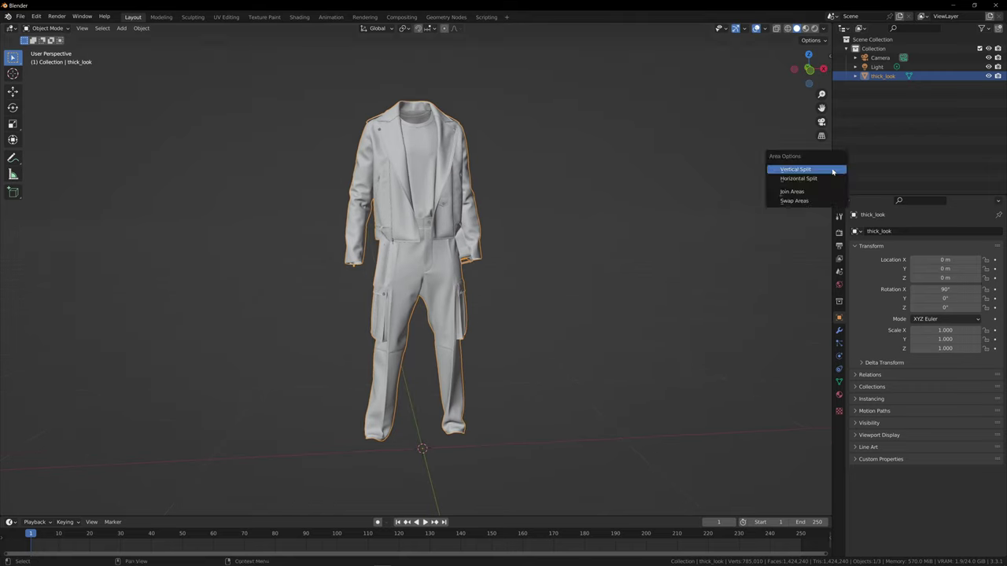
{"action": "left_click", "coordinate": [832, 132]}
{"action": "mouse_move", "coordinate": [831, 131]}
{"action": "left_mouse_down"}
{"action": "mouse_move", "coordinate": [725, 131]}
{"action": "mouse_move", "coordinate": [833, 131]}
{"action": "mouse_move", "coordinate": [795, 131]}
{"action": "mouse_move", "coordinate": [822, 131]}
{"action": "mouse_move", "coordinate": [812, 132]}
{"action": "left_mouse_up"}
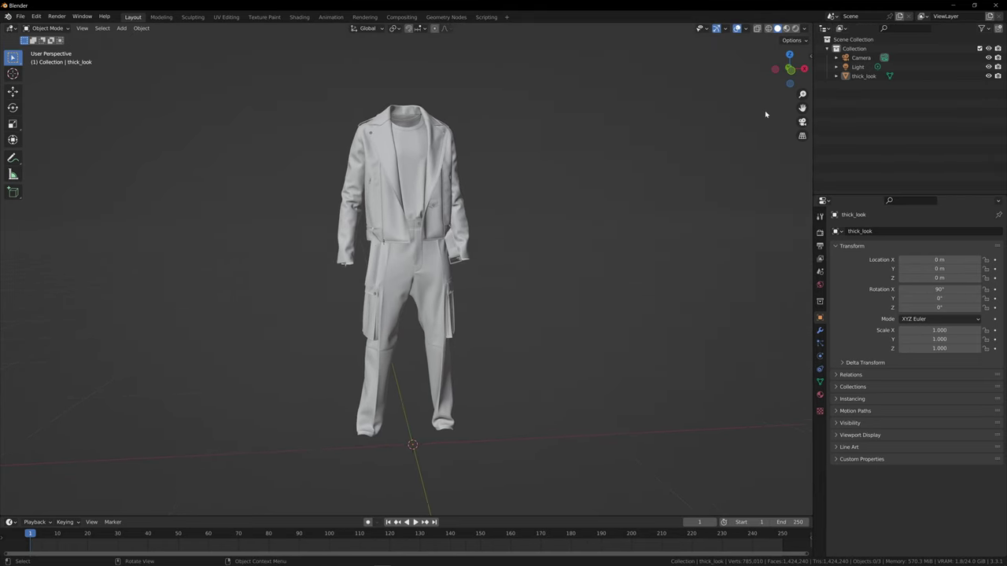
{"action": "right_click", "coordinate": [812, 122]}
{"action": "left_click", "coordinate": [813, 122]}
{"action": "left_click", "coordinate": [430, 156]}
Enlarge the outfit in the first viewport and change the second viewport to the Shader Editor
{"action": "scroll", "coordinate": [345, 175], "scroll_direction": "up", "scroll_amount": 5}
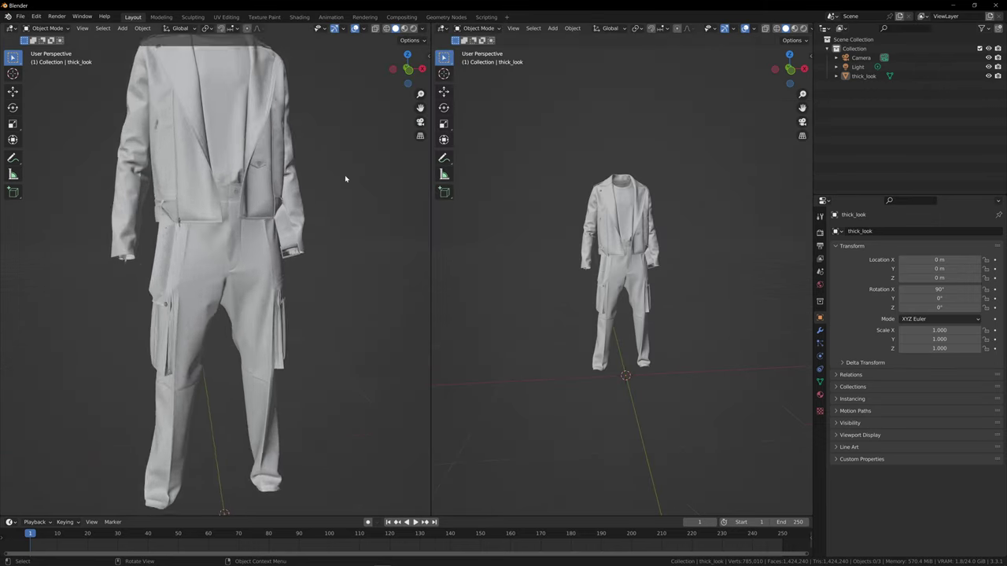
{"action": "scroll", "coordinate": [344, 175], "scroll_direction": "down", "scroll_amount": 1}
{"action": "scroll", "coordinate": [345, 174], "scroll_direction": "up", "scroll_amount": 3}
{"action": "scroll", "coordinate": [345, 175], "scroll_direction": "down", "scroll_amount": 3}
{"action": "scroll", "coordinate": [346, 179], "scroll_direction": "up", "scroll_amount": 1}
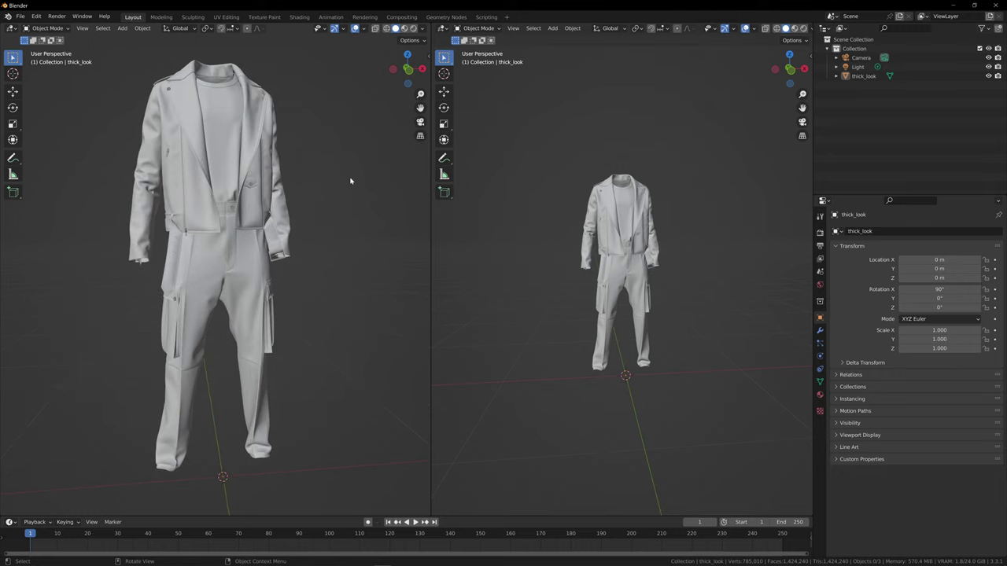
{"action": "left_click", "coordinate": [443, 28]}
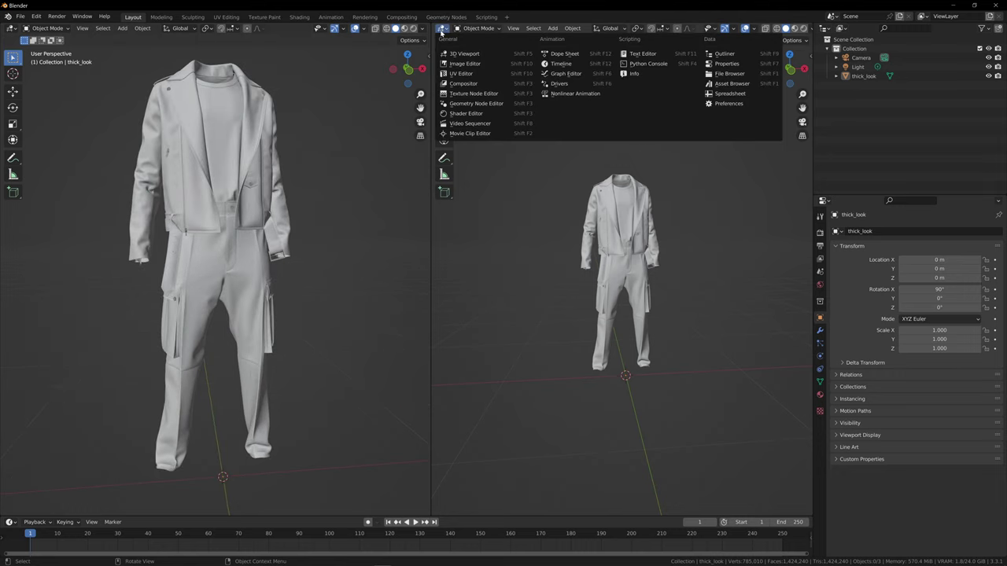
{"action": "left_click", "coordinate": [443, 29]}
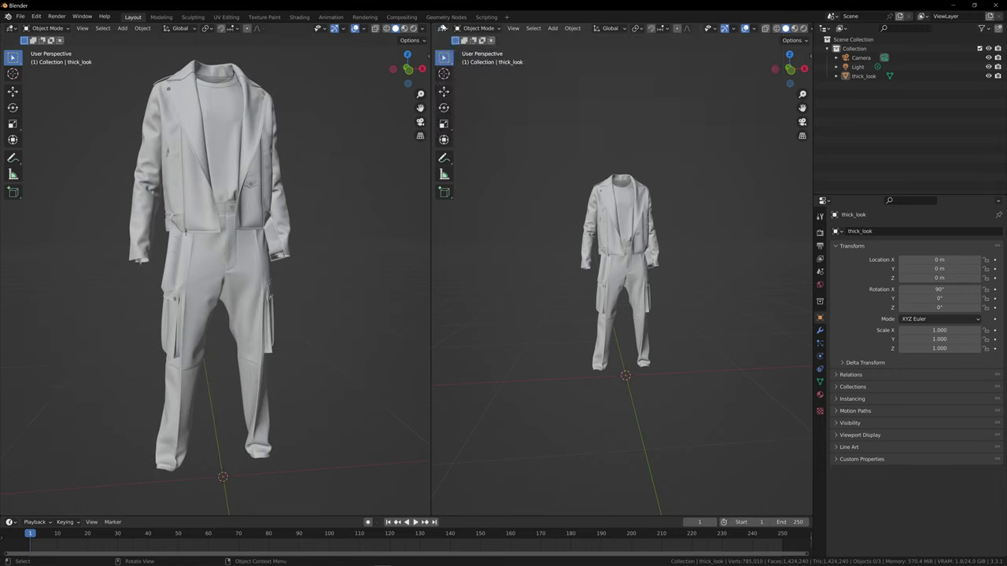
{"action": "left_click", "coordinate": [443, 28]}
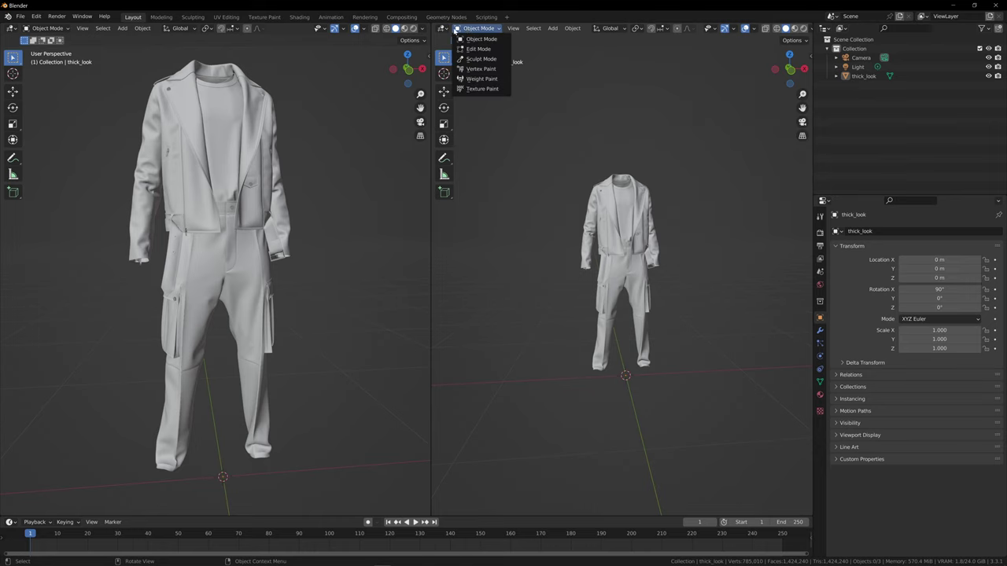
{"action": "left_click", "coordinate": [443, 29]}
{"action": "left_click", "coordinate": [443, 29]}
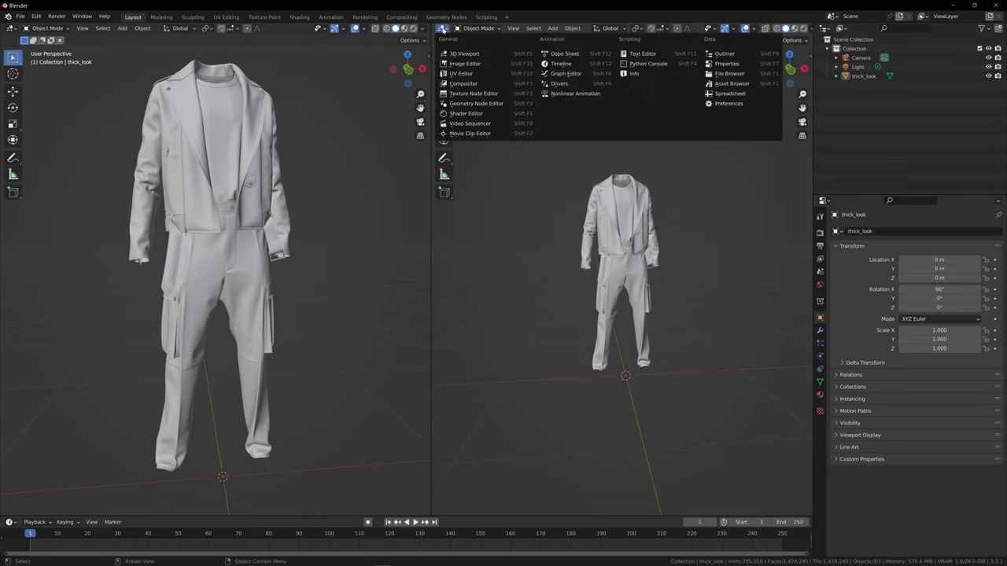
{"action": "left_click", "coordinate": [480, 113]}
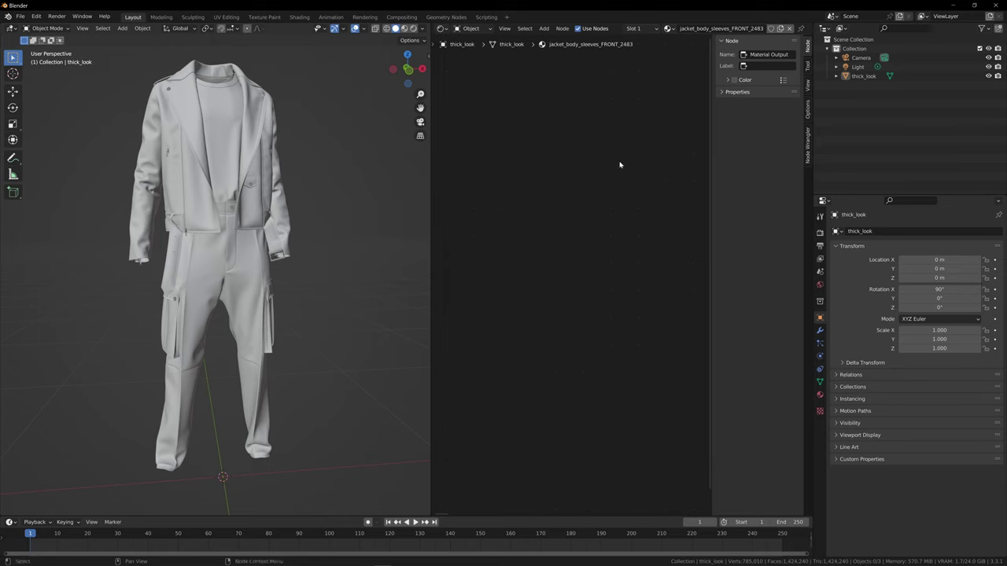
Select the thick_look outfit, show its material slots, and lengthen the list until every slot fits
{"action": "left_click", "coordinate": [249, 161]}
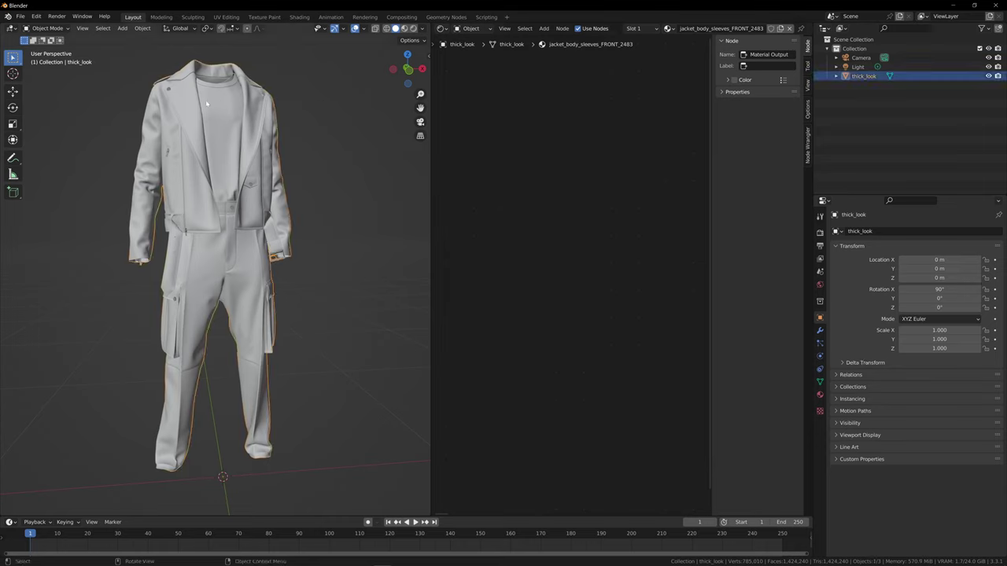
{"action": "left_click", "coordinate": [821, 397]}
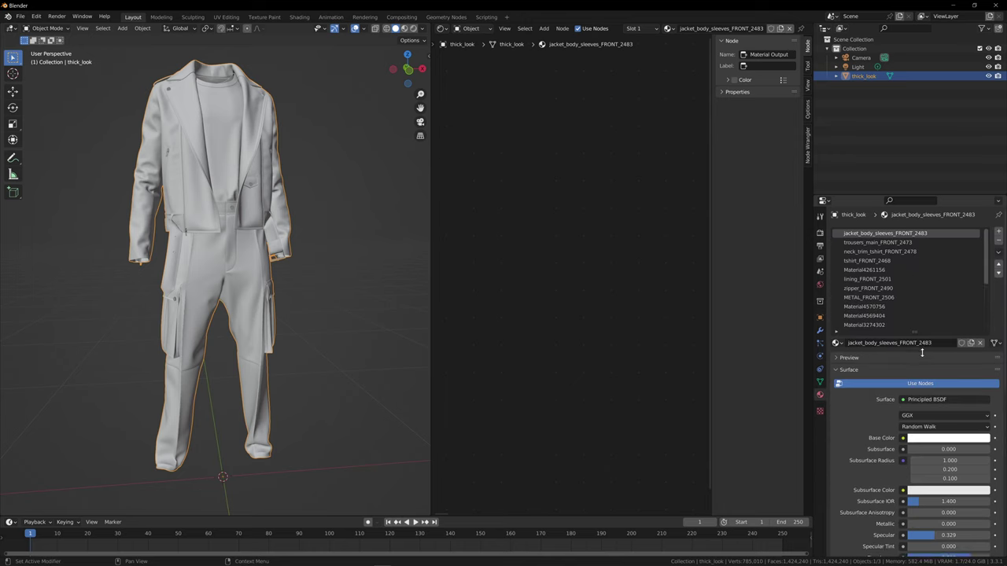
{"action": "left_click_drag", "start_coordinate": [922, 352], "coordinate": [914, 421]}
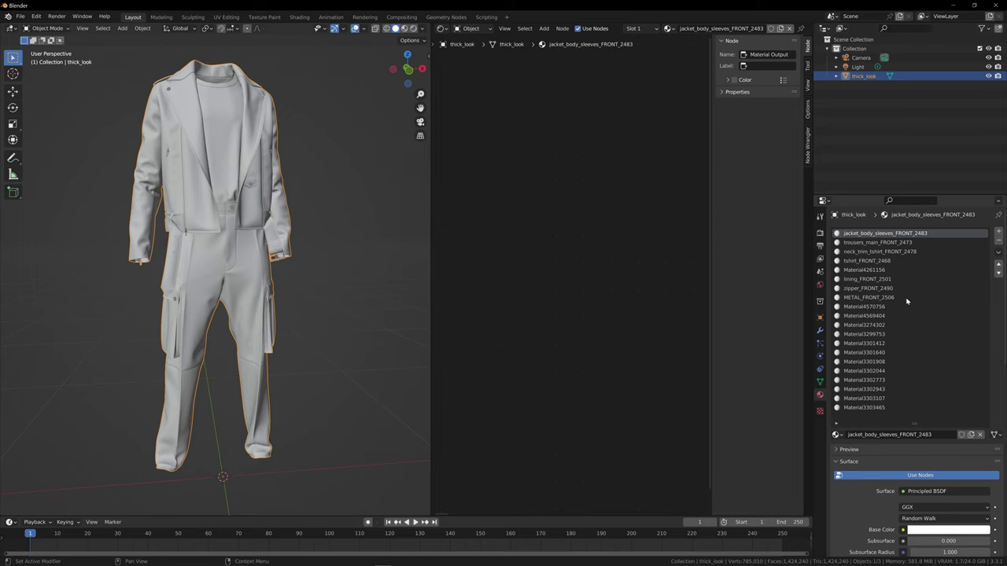
Remove the eleven material slots from Material3303465 up through Material4569404, and shorten the slot list
{"action": "left_click", "coordinate": [868, 407]}
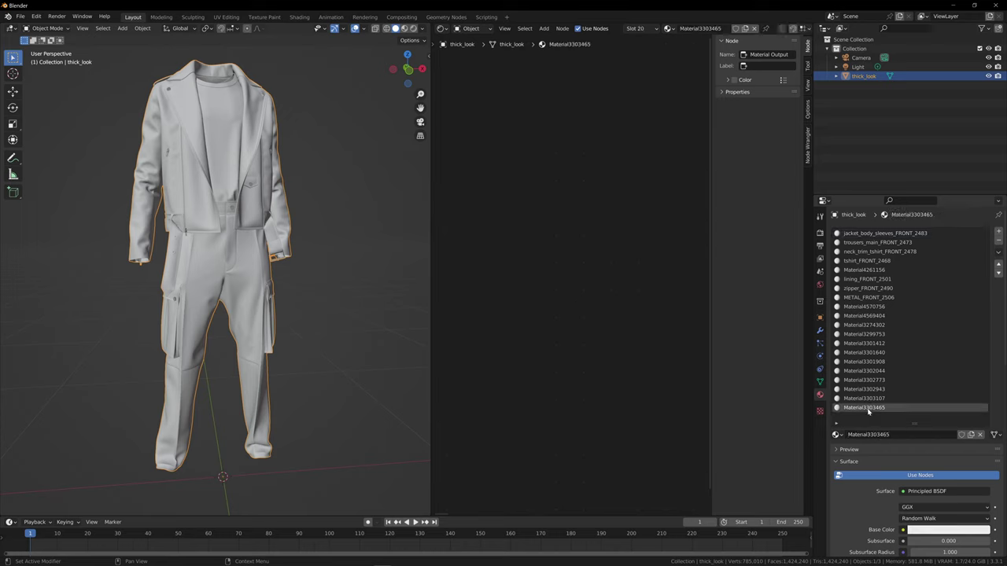
{"action": "left_click", "coordinate": [998, 242]}
{"action": "left_click", "coordinate": [999, 243]}
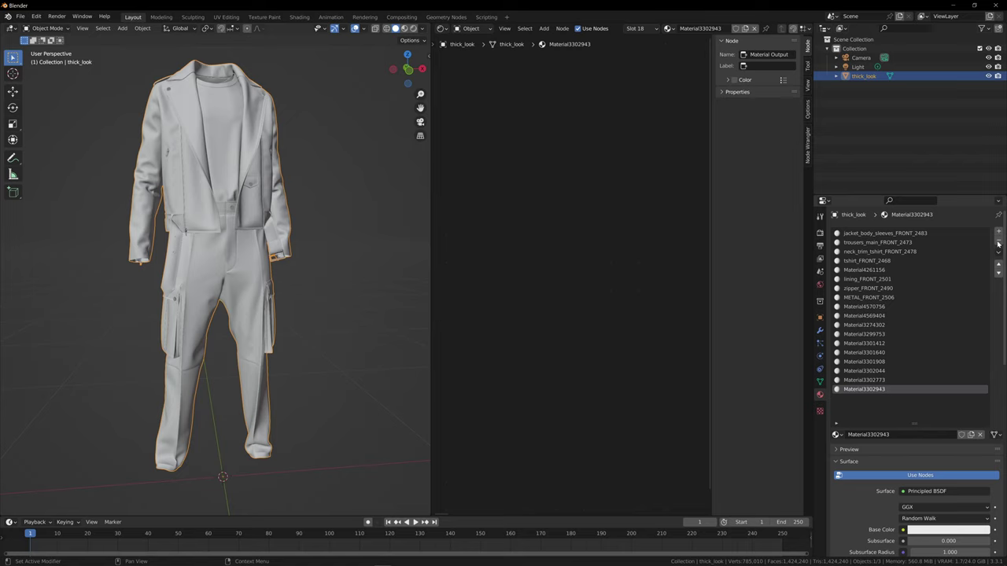
{"action": "left_click", "coordinate": [999, 243]}
{"action": "left_click", "coordinate": [999, 243]}
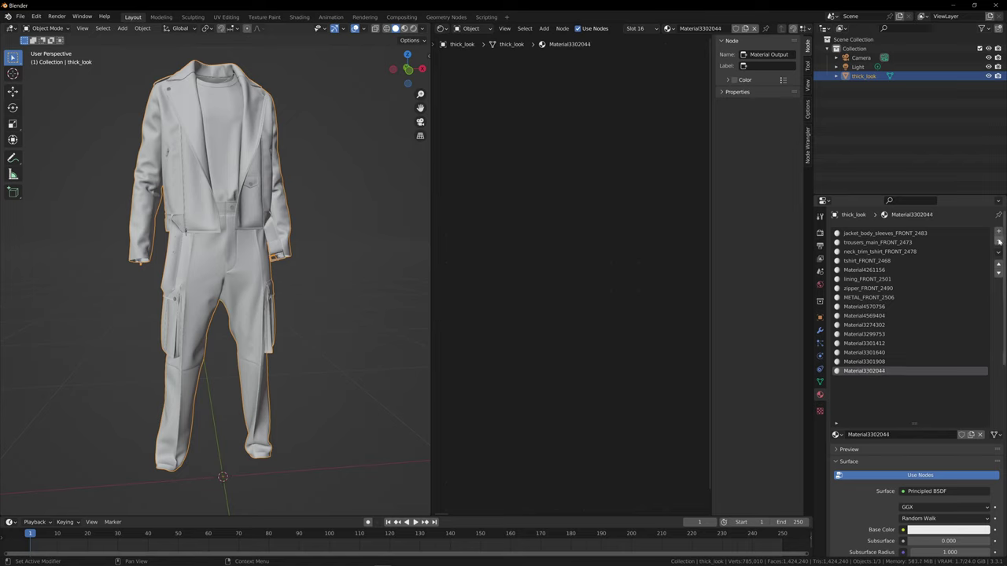
{"action": "left_click", "coordinate": [999, 243]}
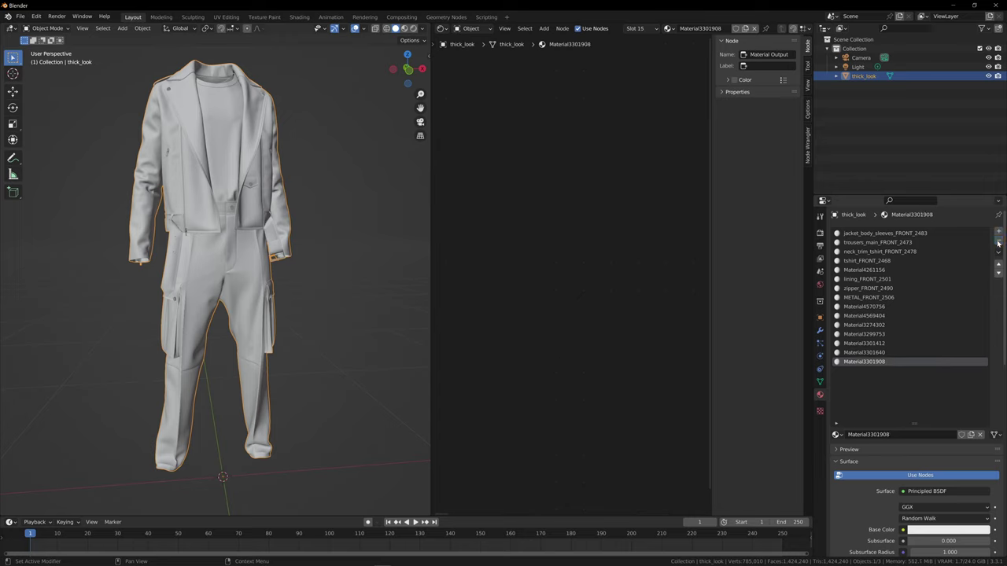
{"action": "left_click", "coordinate": [999, 243]}
{"action": "left_click", "coordinate": [998, 243]}
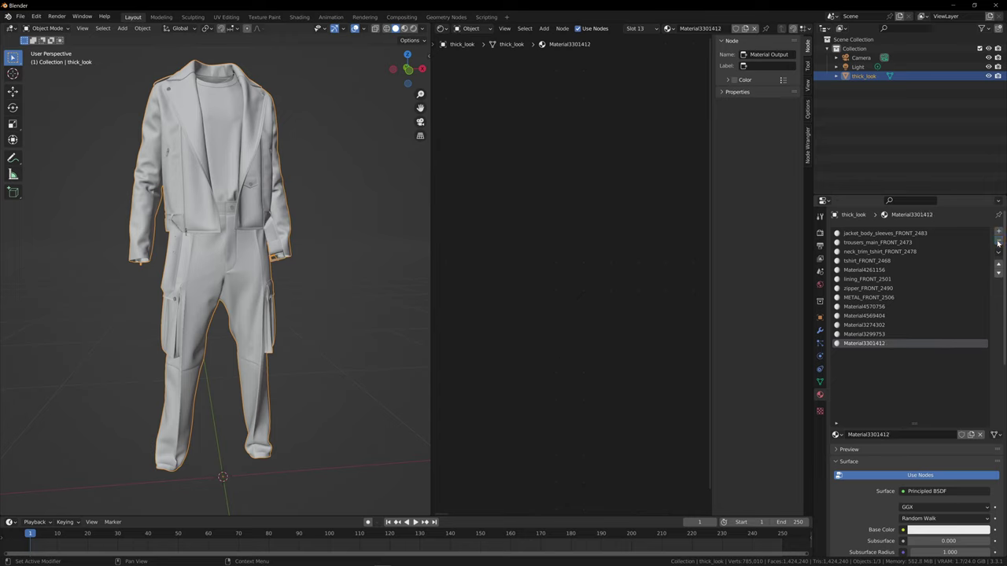
{"action": "left_click", "coordinate": [999, 244]}
{"action": "left_click", "coordinate": [999, 243]}
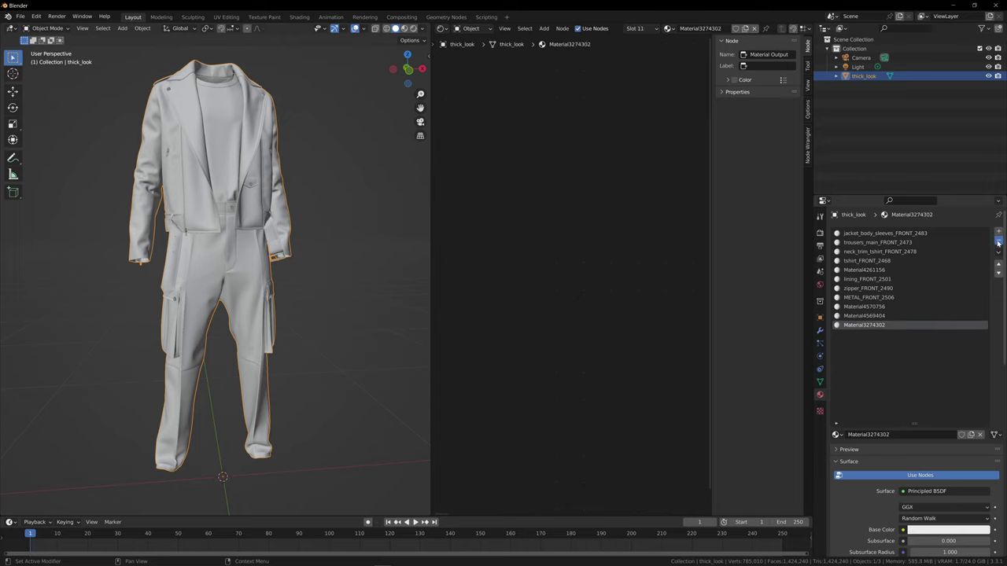
{"action": "left_click", "coordinate": [998, 243]}
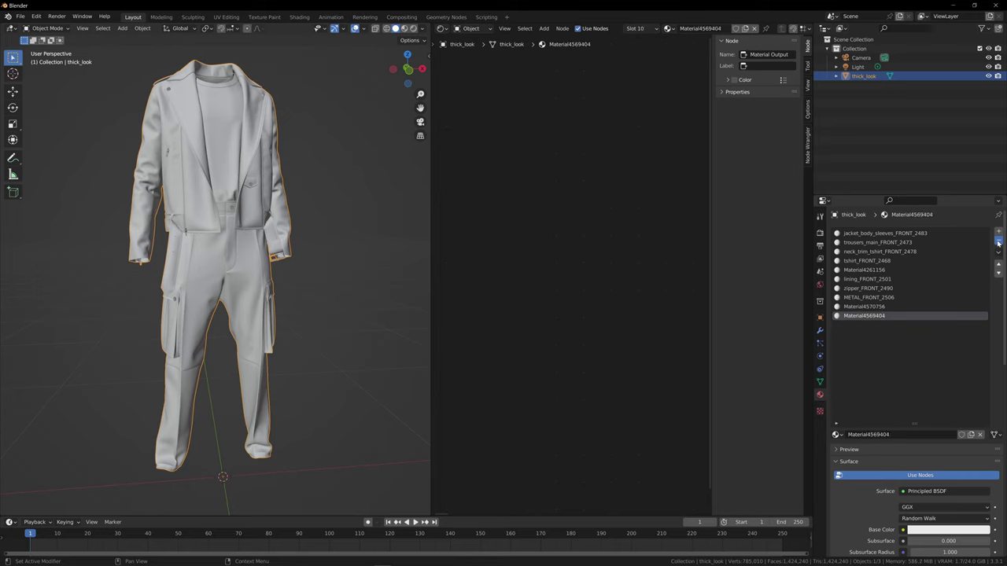
{"action": "left_click", "coordinate": [998, 244]}
{"action": "left_click_drag", "start_coordinate": [915, 422], "coordinate": [900, 338]}
{"action": "scroll", "coordinate": [865, 433], "scroll_direction": "down", "scroll_amount": 7}
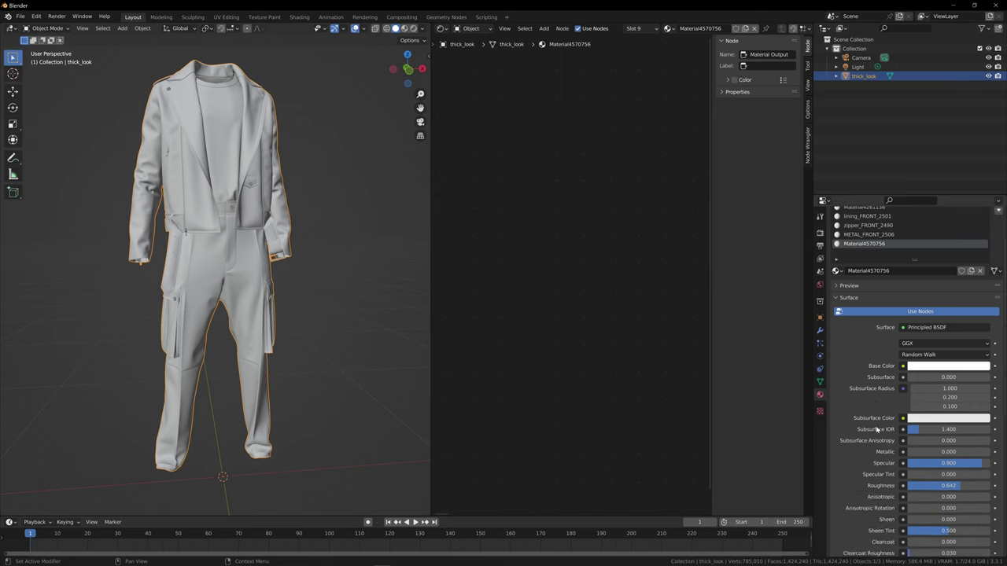
Set the viewport display colour of Material4570756 to bright green and deselect the outfit
{"action": "scroll", "coordinate": [875, 443], "scroll_direction": "down", "scroll_amount": 3}
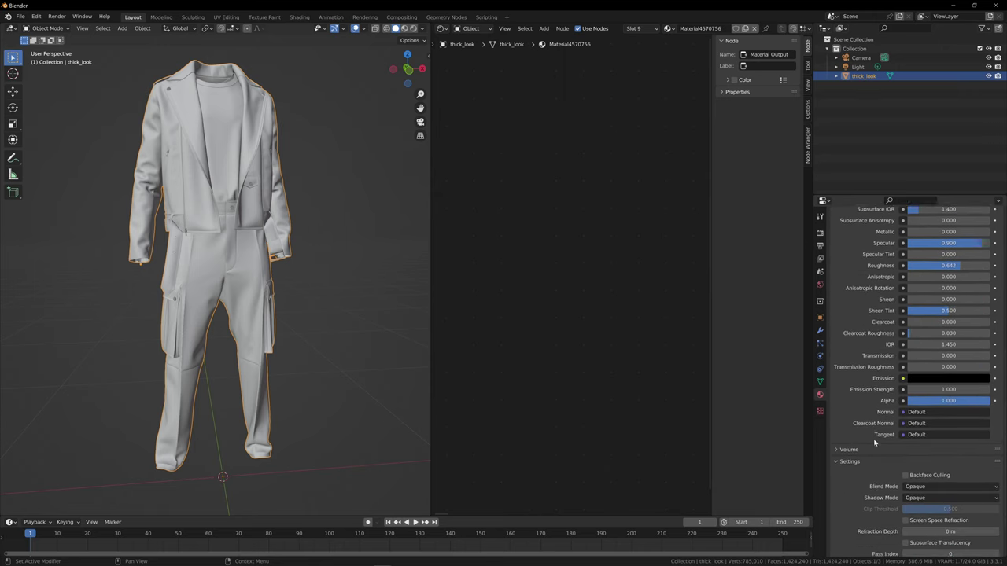
{"action": "left_click", "coordinate": [847, 539]}
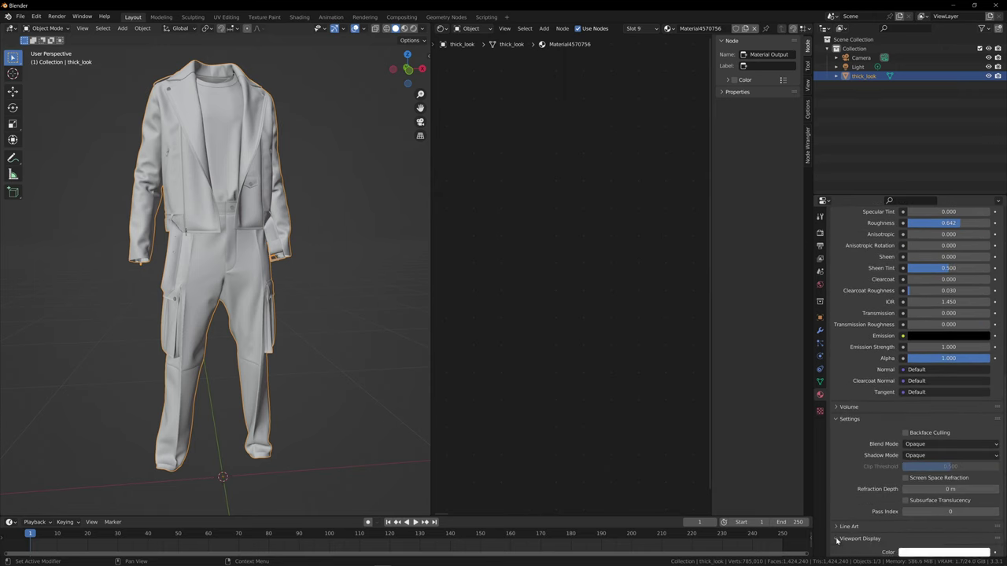
{"action": "scroll", "coordinate": [952, 519], "scroll_direction": "down", "scroll_amount": 1}
{"action": "left_click", "coordinate": [911, 518]}
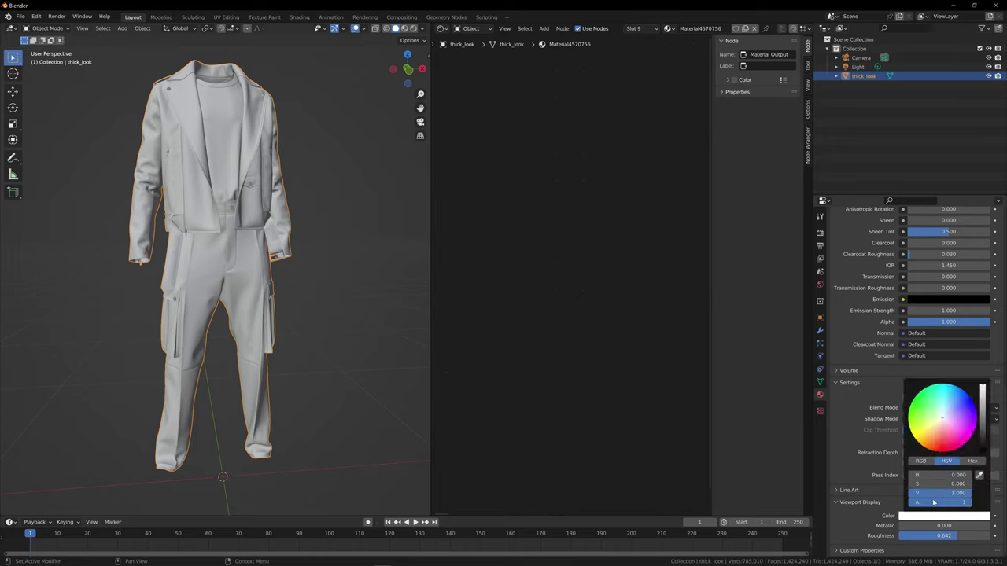
{"action": "left_click", "coordinate": [919, 407]}
{"action": "left_click_drag", "start_coordinate": [962, 484], "coordinate": [972, 484]}
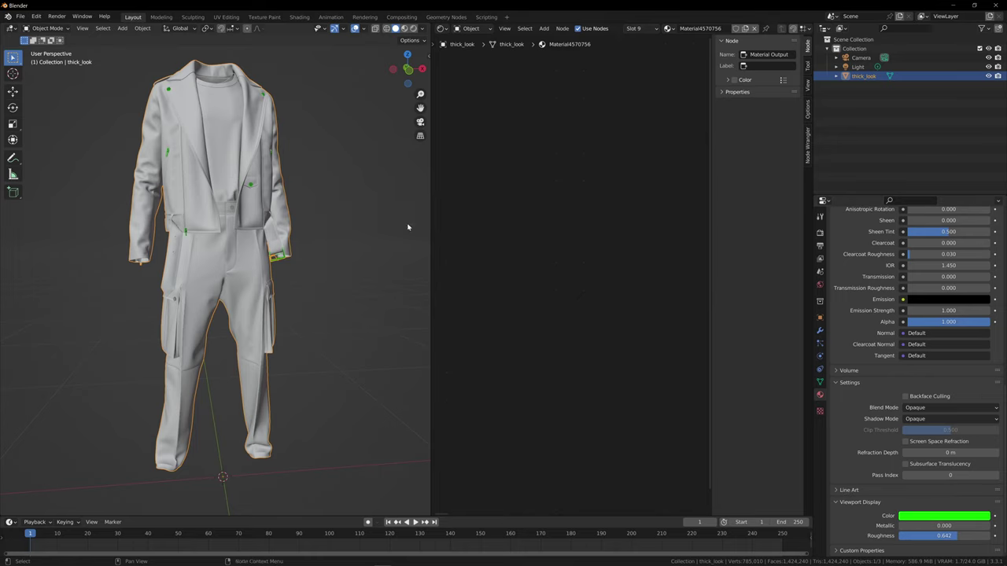
{"action": "left_click", "coordinate": [330, 193]}
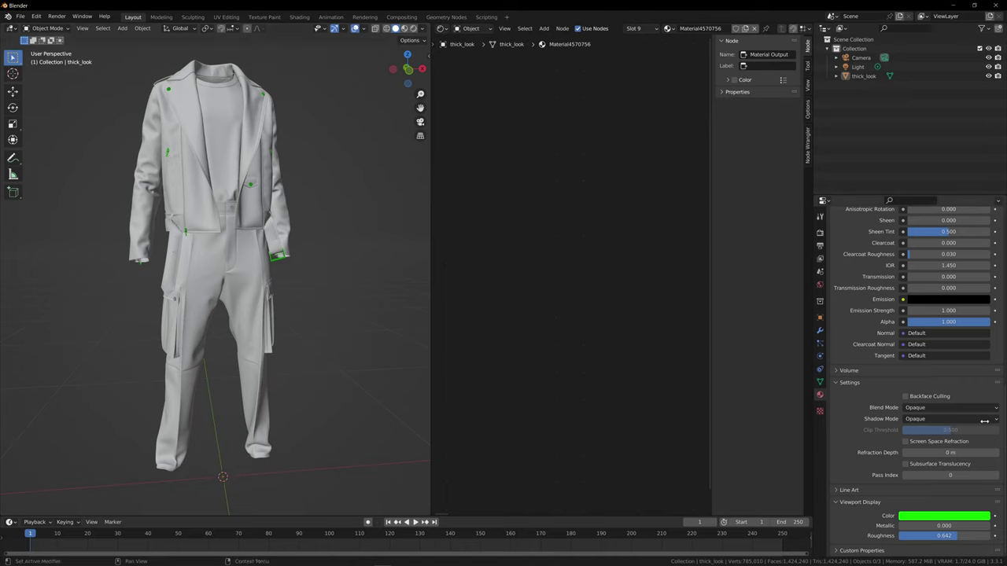
Show the outfit in Material Preview shading and set the base colour of Material4570756 to red
{"action": "left_click", "coordinate": [406, 29]}
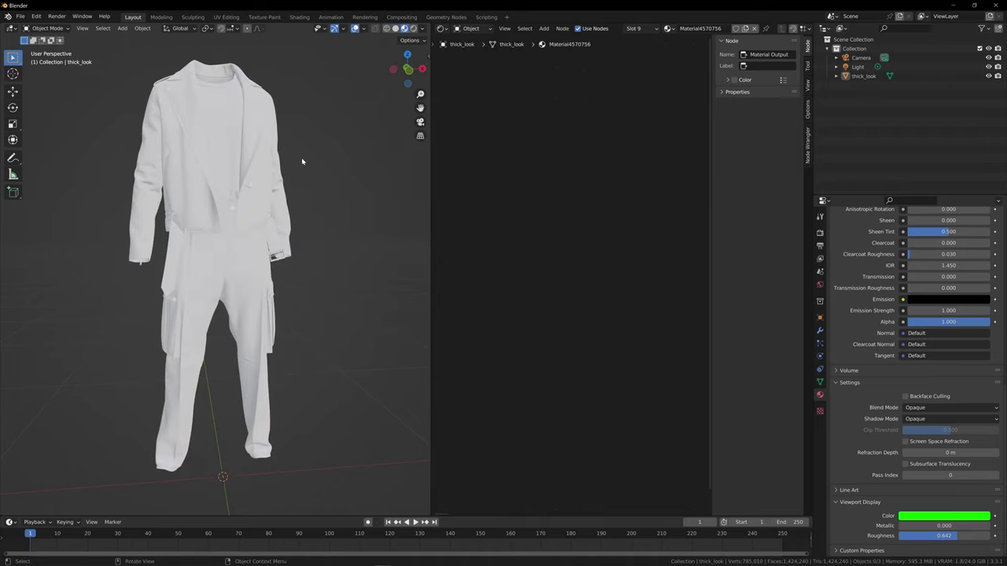
{"action": "mouse_move", "coordinate": [397, 69]}
{"action": "left_mouse_down"}
{"action": "mouse_move", "coordinate": [437, 70]}
{"action": "mouse_move", "coordinate": [397, 71]}
{"action": "left_mouse_up"}
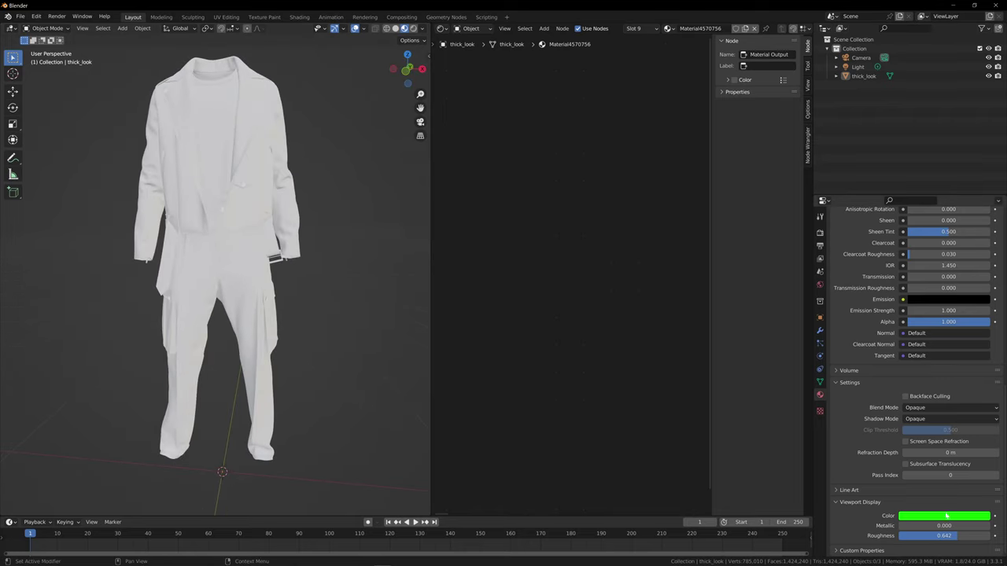
{"action": "scroll", "coordinate": [861, 338], "scroll_direction": "up", "scroll_amount": 10}
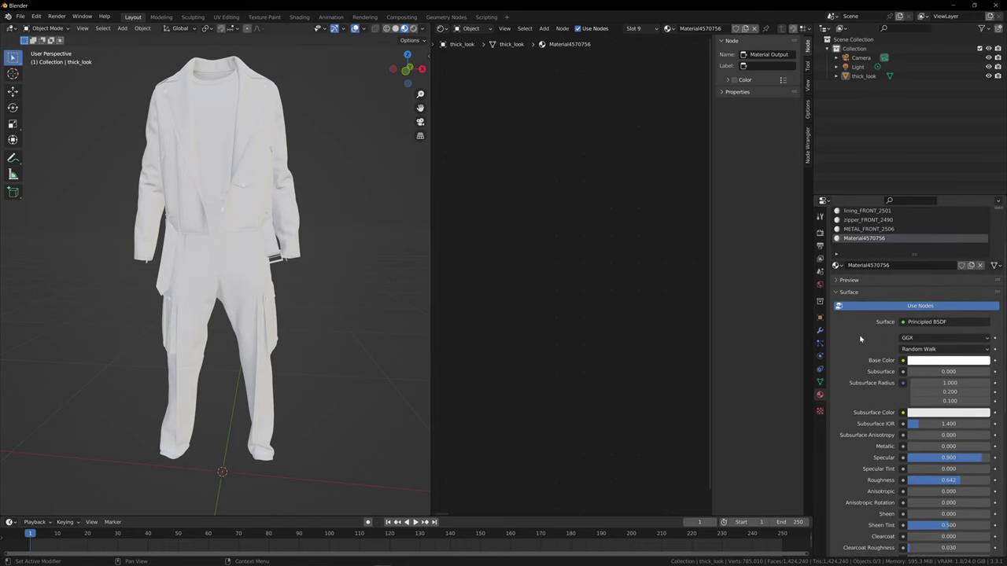
{"action": "left_click", "coordinate": [934, 361]}
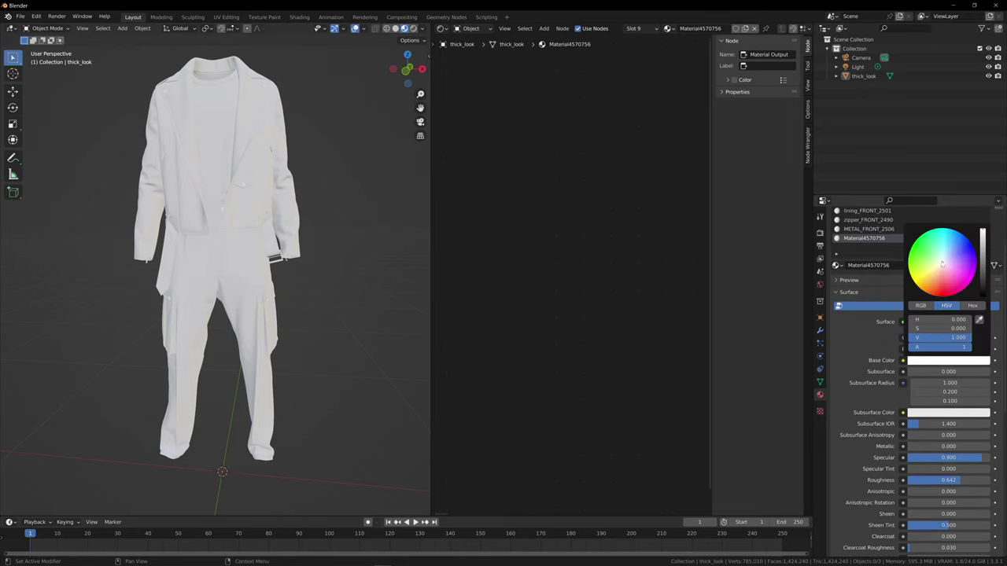
{"action": "left_click_drag", "start_coordinate": [942, 265], "coordinate": [944, 295]}
Inspect the outfit up close and from the side, and return the viewport to Solid shading
{"action": "scroll", "coordinate": [169, 169], "scroll_direction": "up", "scroll_amount": 7}
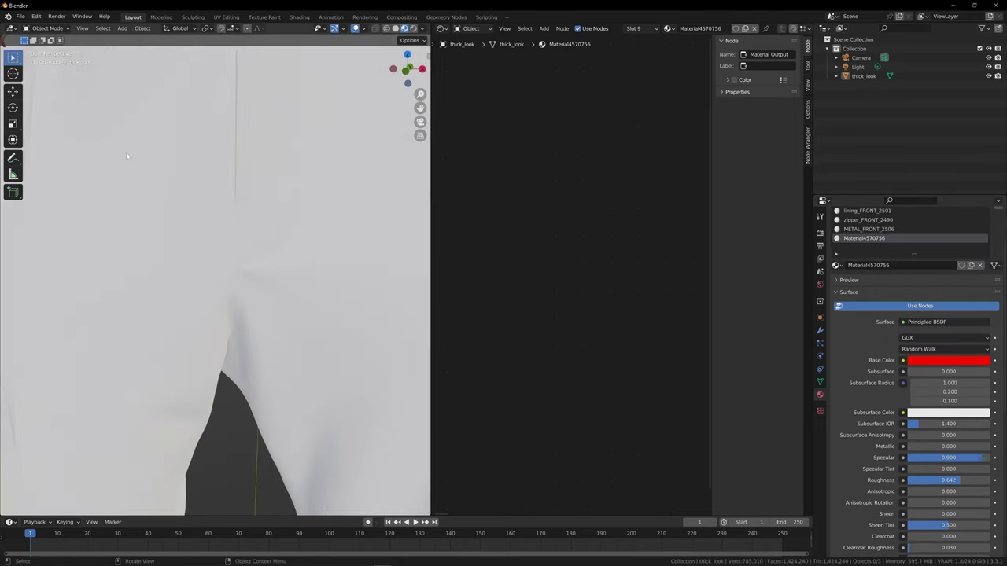
{"action": "scroll", "coordinate": [126, 155], "scroll_direction": "down", "scroll_amount": 10}
{"action": "middle_click_drag", "start_coordinate": [196, 148], "coordinate": [260, 154]}
{"action": "left_click", "coordinate": [395, 29]}
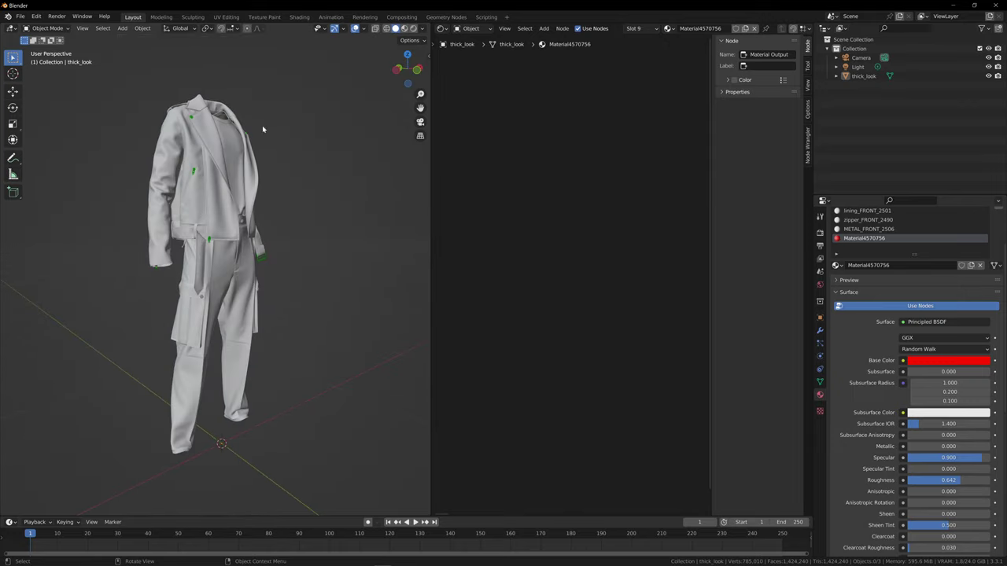
{"action": "left_click_drag", "start_coordinate": [402, 67], "coordinate": [397, 68]}
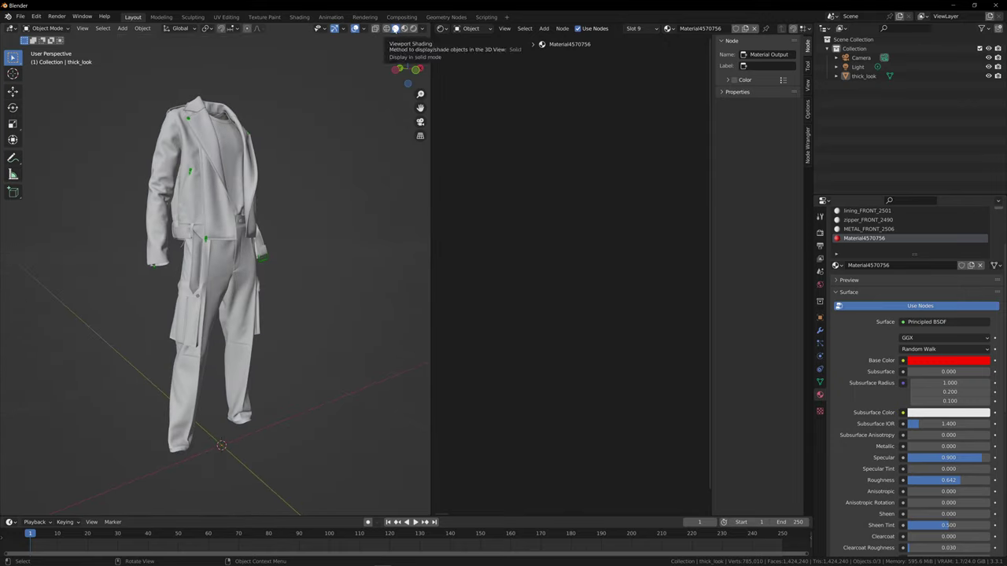
Compare the surface base colour with the viewport display colour in the settings of Material4570756
{"action": "scroll", "coordinate": [908, 467], "scroll_direction": "down", "scroll_amount": 8}
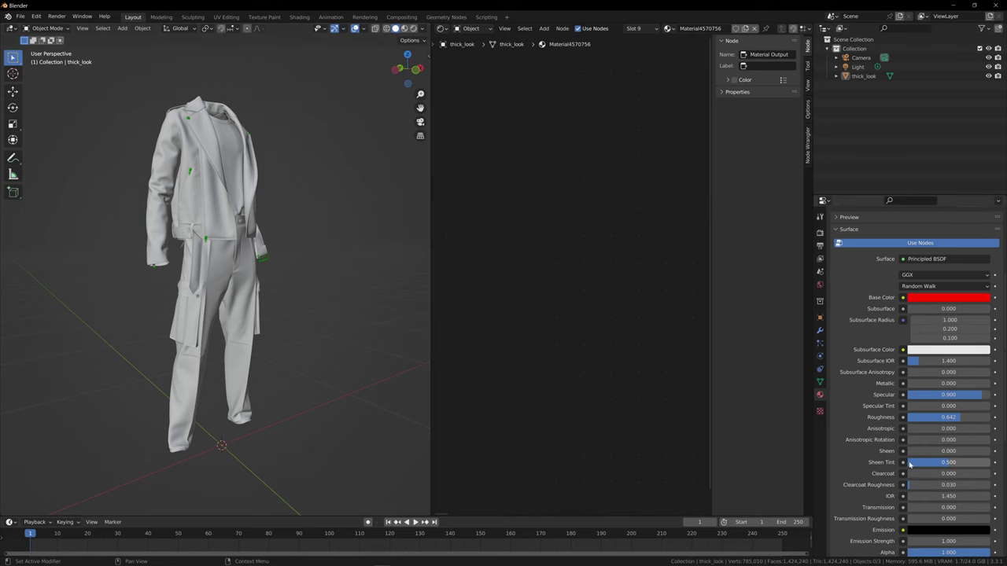
{"action": "scroll", "coordinate": [907, 467], "scroll_direction": "up", "scroll_amount": 1}
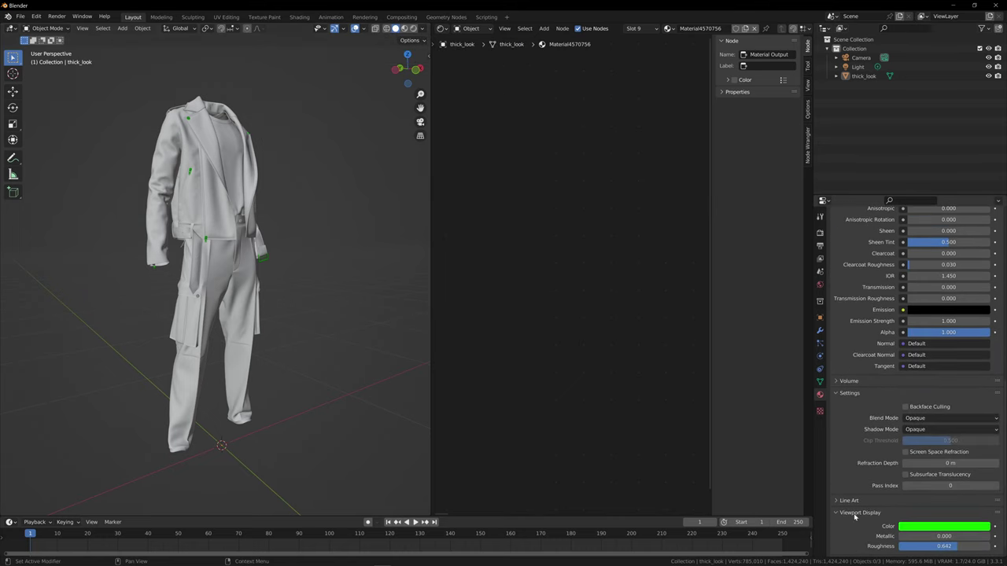
{"action": "scroll", "coordinate": [924, 384], "scroll_direction": "up", "scroll_amount": 3}
{"action": "scroll", "coordinate": [924, 384], "scroll_direction": "up", "scroll_amount": 6}
{"action": "scroll", "coordinate": [913, 317], "scroll_direction": "down", "scroll_amount": 7}
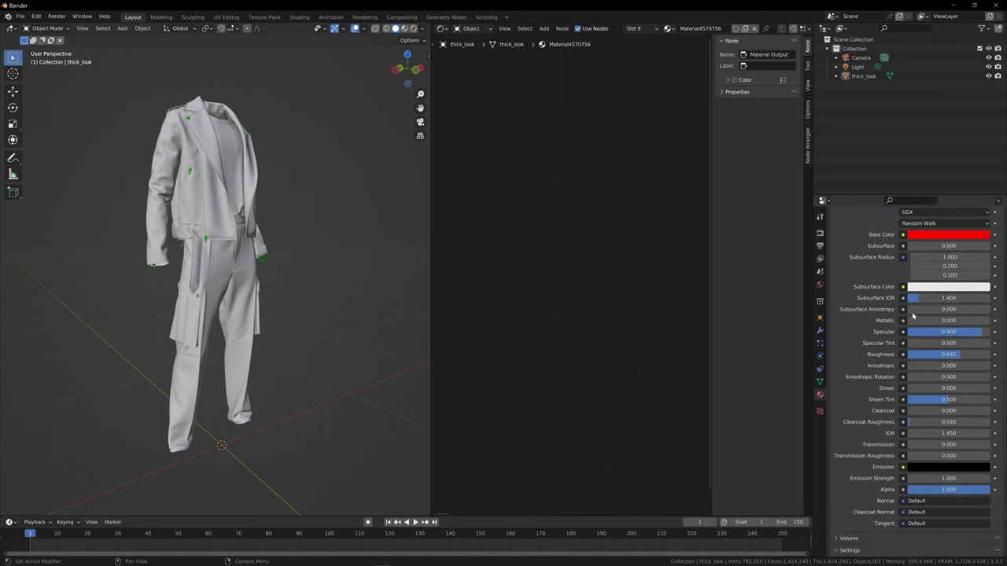
{"action": "scroll", "coordinate": [909, 318], "scroll_direction": "up", "scroll_amount": 6}
{"action": "scroll", "coordinate": [910, 251], "scroll_direction": "up", "scroll_amount": 3}
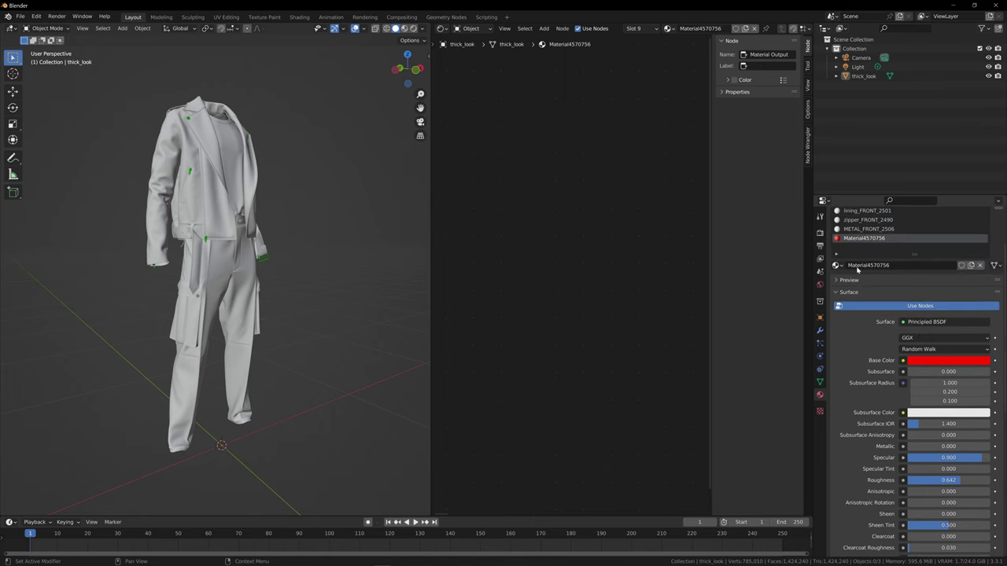
{"action": "scroll", "coordinate": [869, 270], "scroll_direction": "up", "scroll_amount": 3}
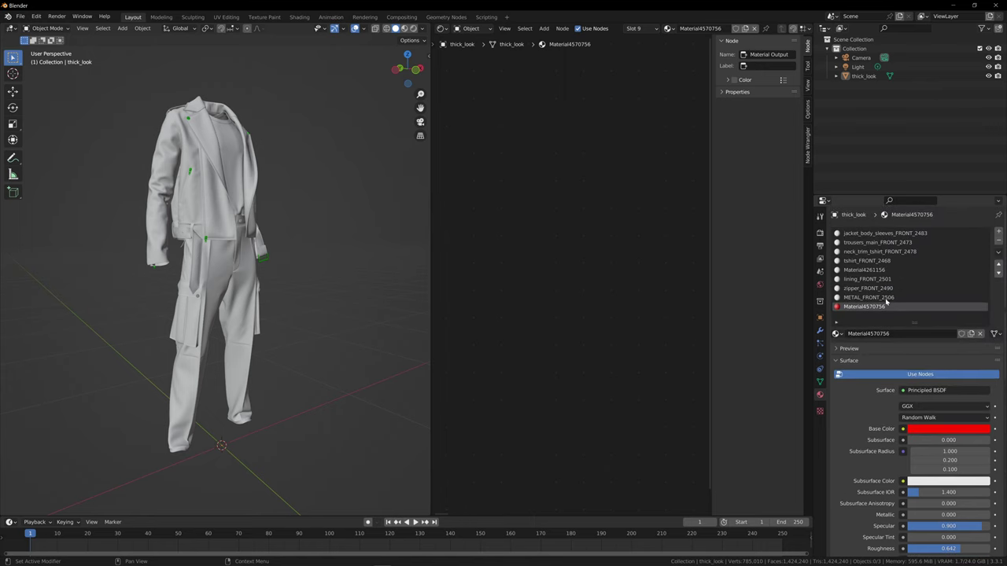
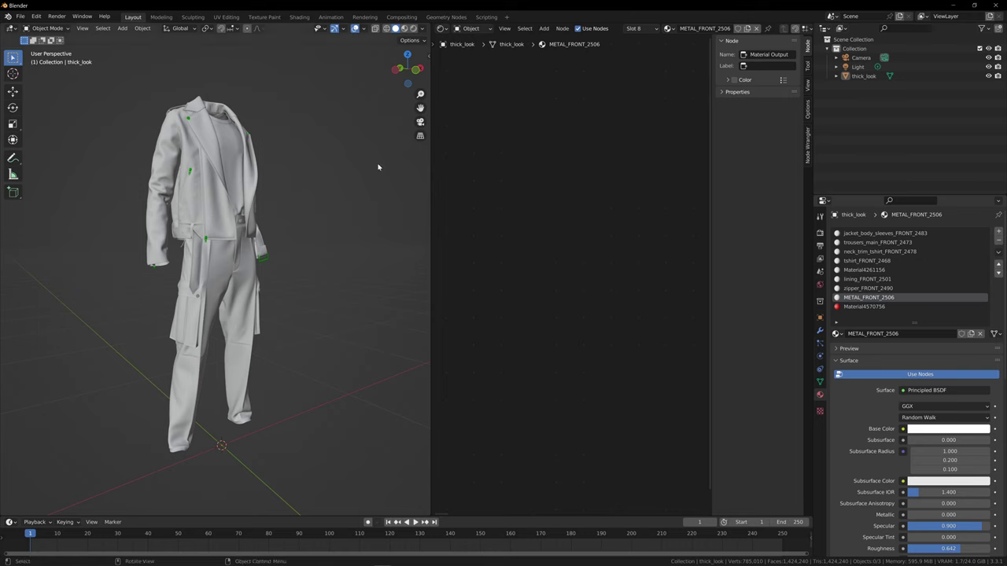
Remove the Material4570756 slot from the outfit
{"action": "scroll", "coordinate": [151, 207], "scroll_direction": "up", "scroll_amount": 8}
{"action": "scroll", "coordinate": [157, 158], "scroll_direction": "down", "scroll_amount": 5}
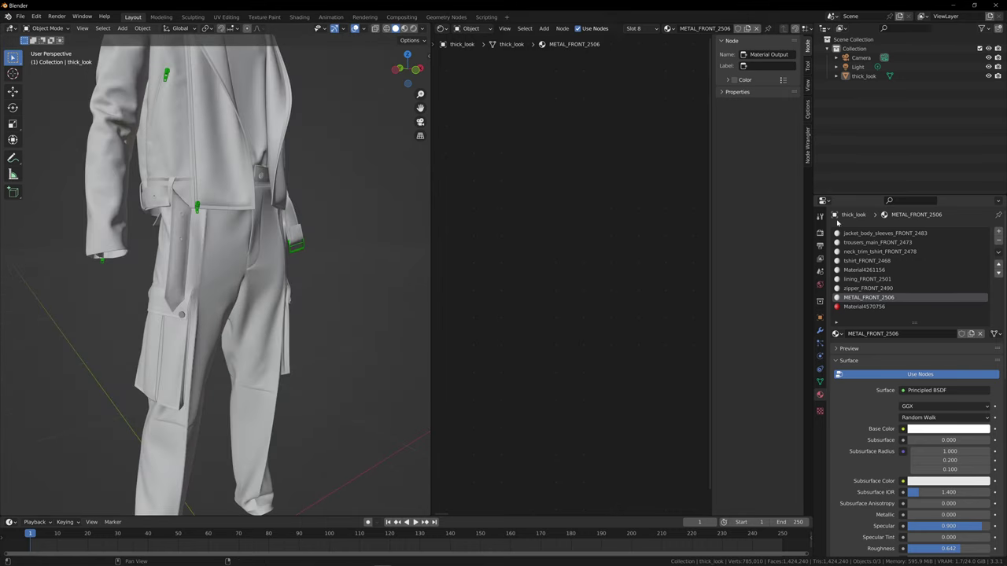
{"action": "left_click", "coordinate": [870, 306]}
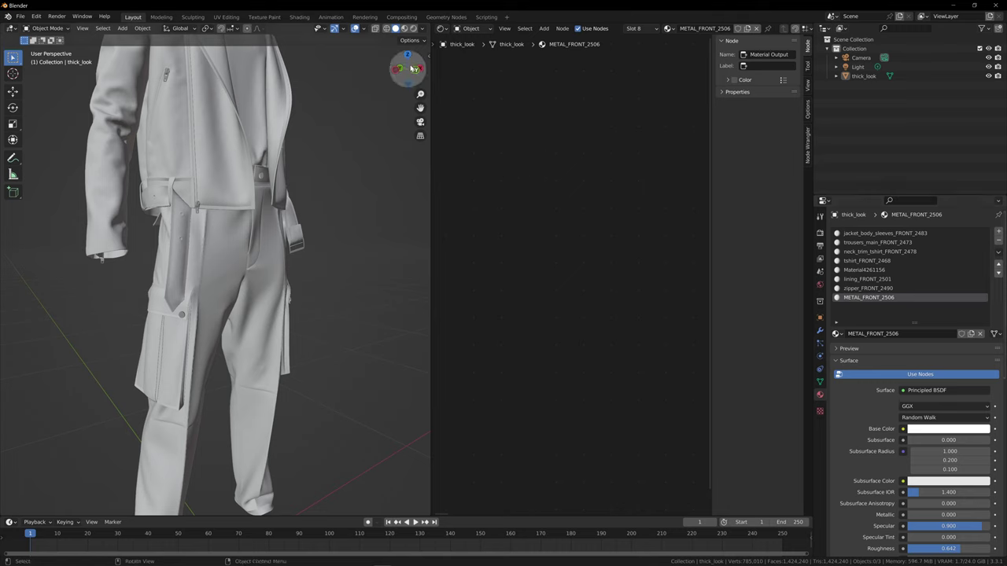
{"action": "mouse_move", "coordinate": [412, 70]}
{"action": "left_mouse_down"}
{"action": "mouse_move", "coordinate": [456, 70]}
{"action": "mouse_move", "coordinate": [393, 72]}
{"action": "left_mouse_up"}
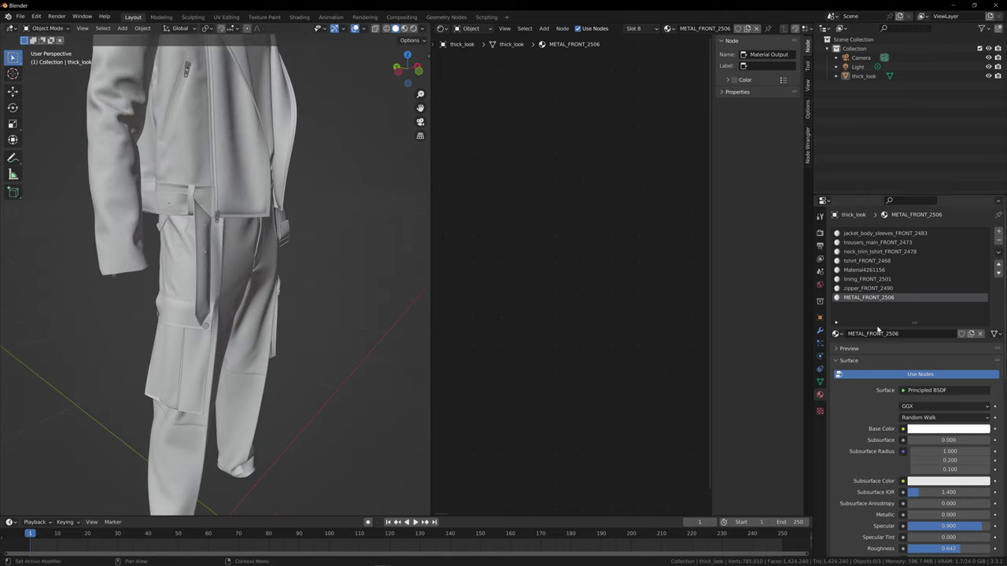
Set the viewport display colour of METAL_FRONT_2506 to blue and check the jacket's metal parts from both sides
{"action": "scroll", "coordinate": [909, 441], "scroll_direction": "down", "scroll_amount": 8}
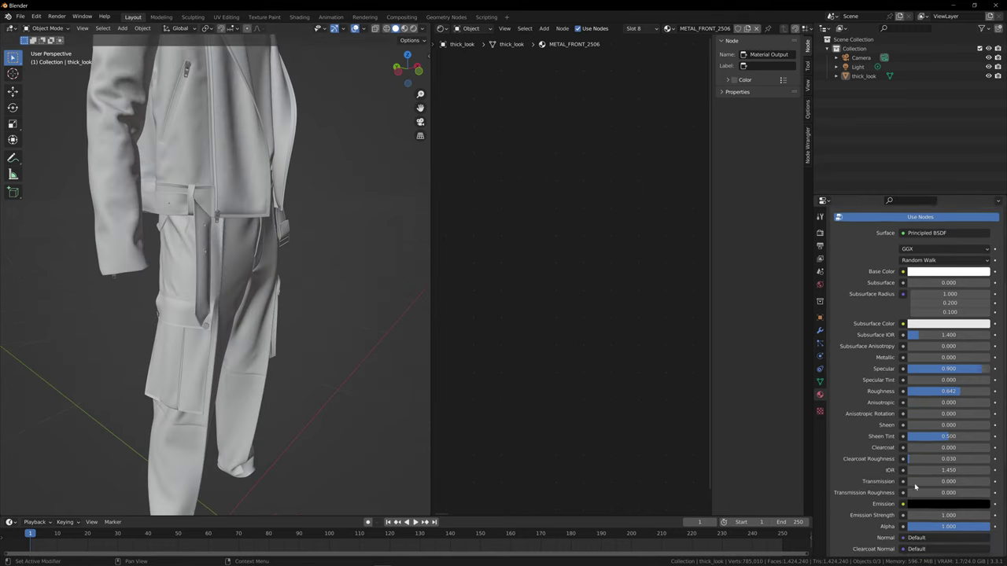
{"action": "scroll", "coordinate": [912, 492], "scroll_direction": "down", "scroll_amount": 4}
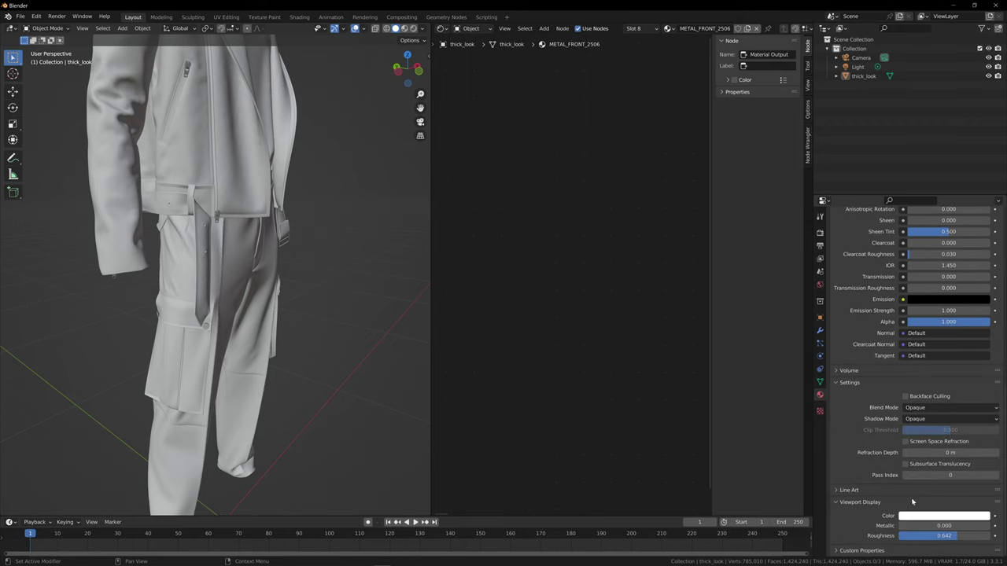
{"action": "left_click", "coordinate": [924, 517]}
{"action": "left_click", "coordinate": [922, 444]}
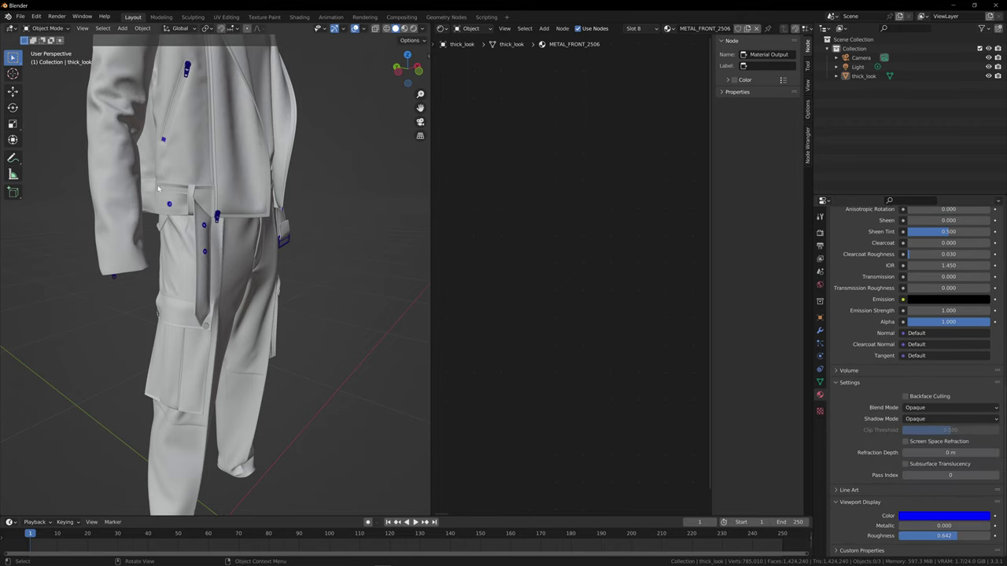
{"action": "left_click_drag", "start_coordinate": [421, 108], "coordinate": [428, 308]}
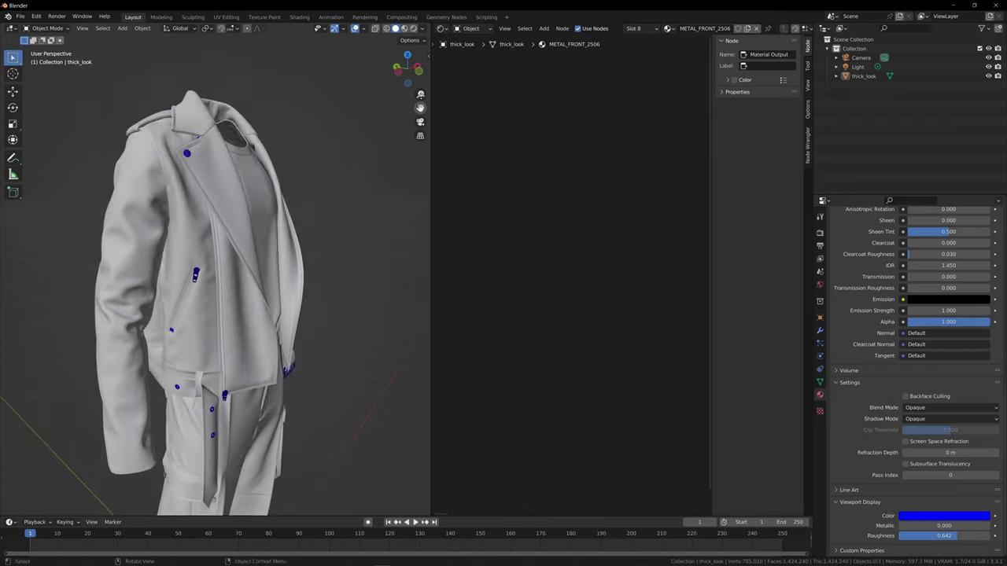
{"action": "left_click_drag", "start_coordinate": [416, 66], "coordinate": [277, 68]}
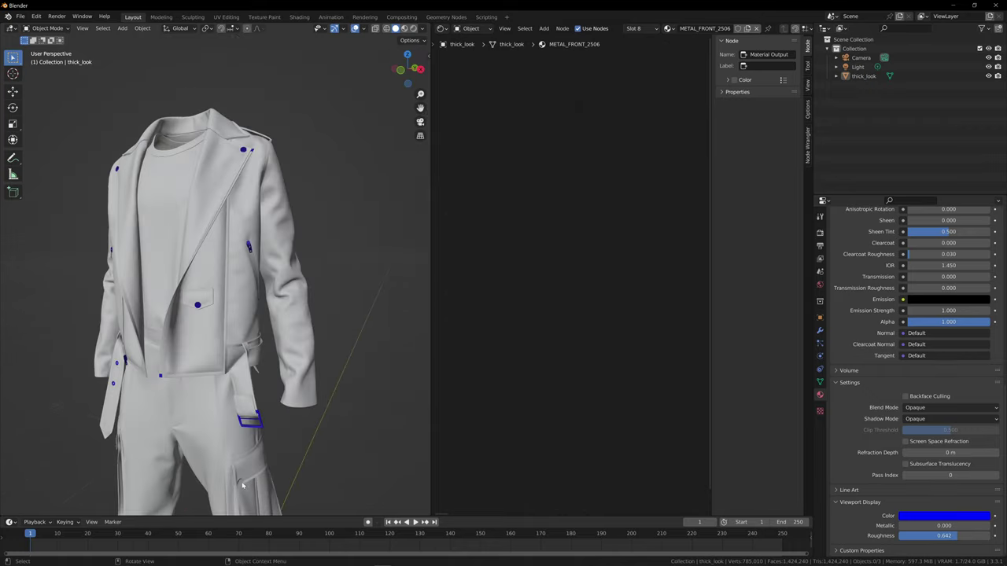
Review the material slots one by one from jacket_body_sleeves_FRONT_2483 to lining_FRONT_2501
{"action": "scroll", "coordinate": [878, 293], "scroll_direction": "up", "scroll_amount": 10}
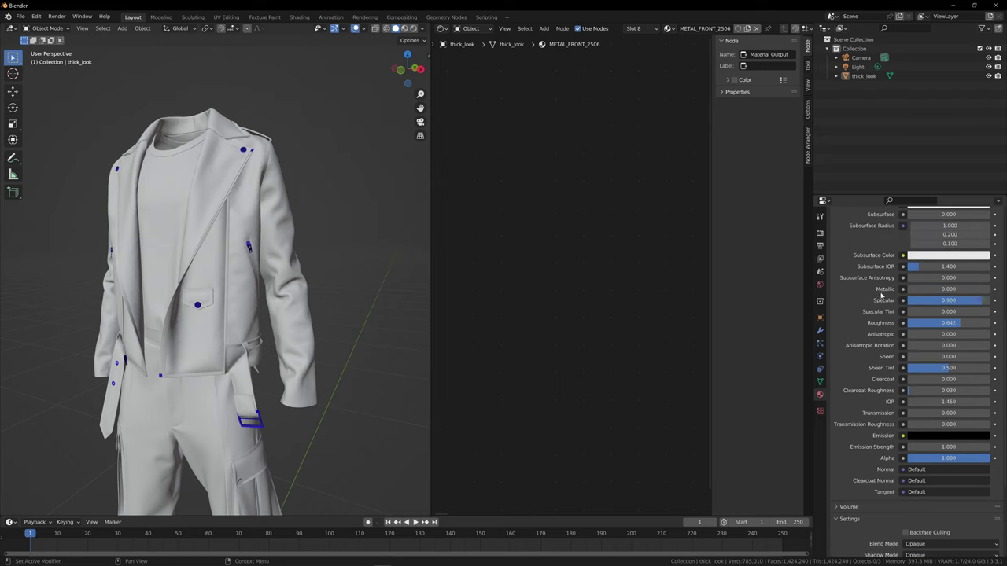
{"action": "scroll", "coordinate": [879, 293], "scroll_direction": "up", "scroll_amount": 4}
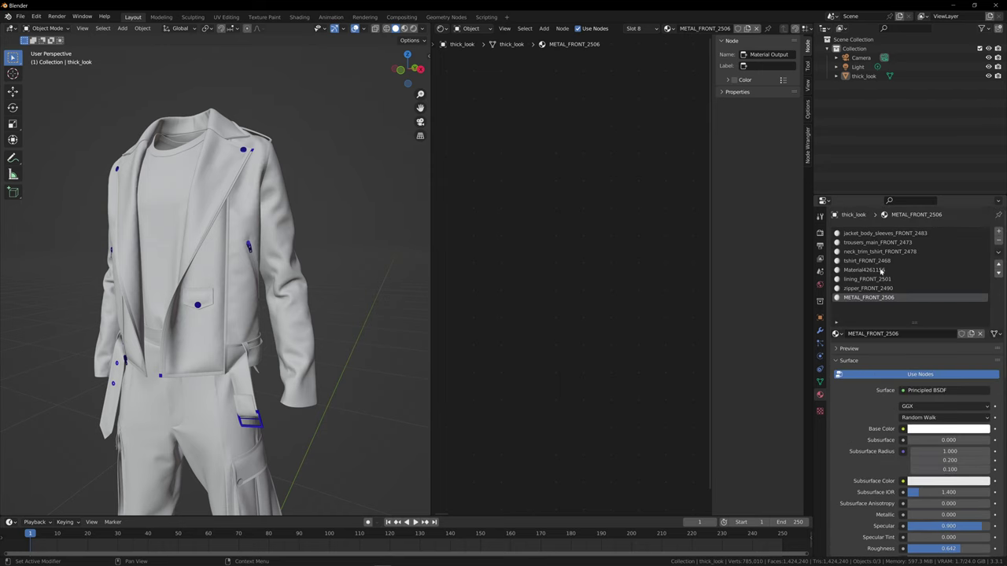
{"action": "left_click", "coordinate": [881, 271]}
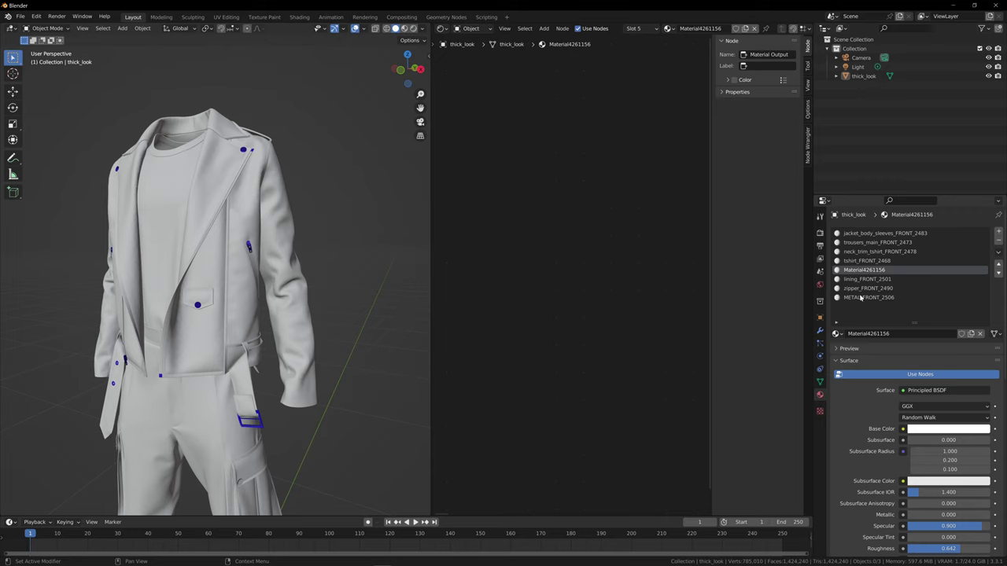
{"action": "left_click", "coordinate": [855, 235]}
{"action": "left_click", "coordinate": [855, 244]}
{"action": "left_click", "coordinate": [857, 253]}
{"action": "left_click", "coordinate": [857, 263]}
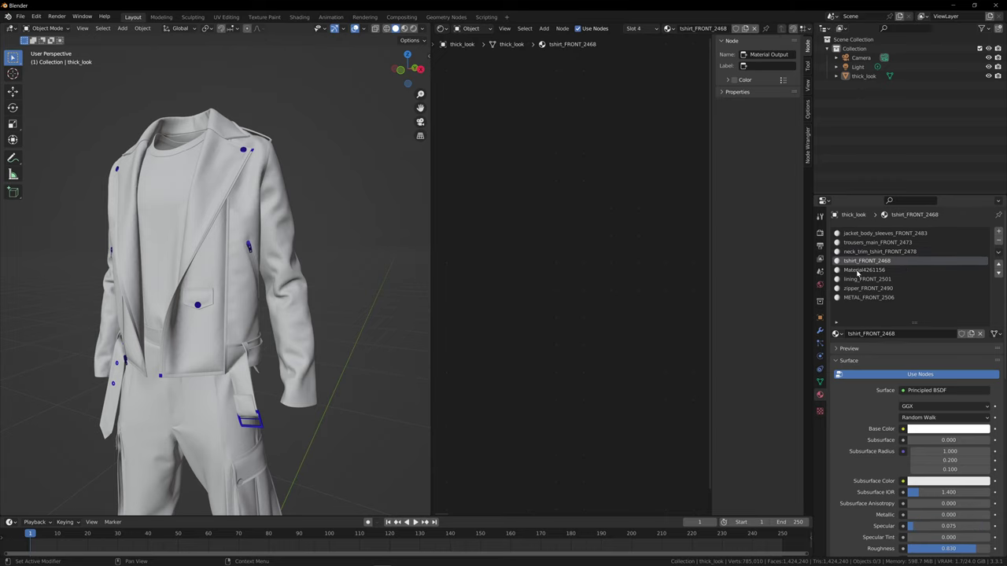
{"action": "left_click", "coordinate": [859, 280]}
Move the Material4261156 slot to the end of the list, below METAL_FRONT_2506, and remove it
{"action": "left_click_drag", "start_coordinate": [860, 283], "coordinate": [866, 272]}
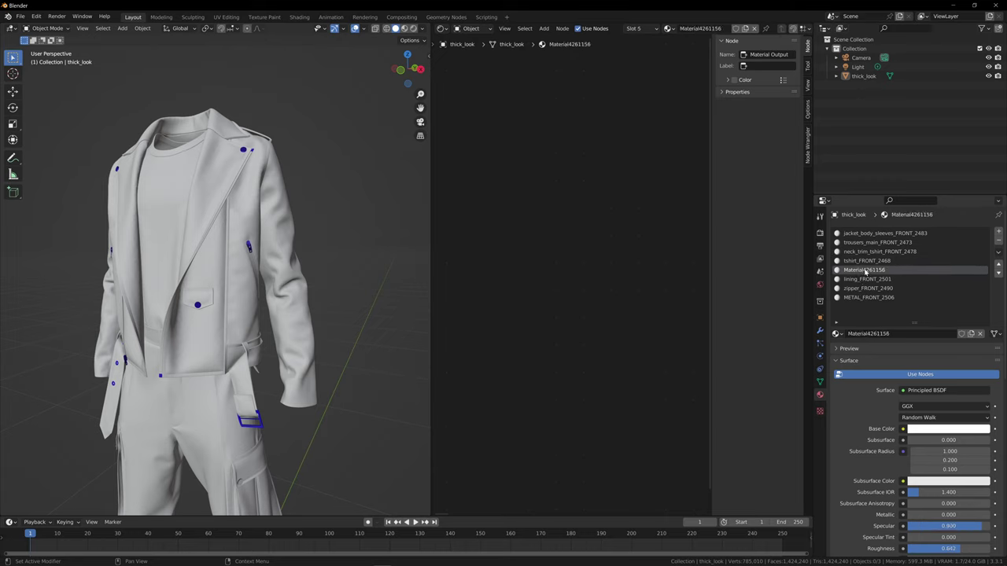
{"action": "left_click", "coordinate": [999, 273]}
{"action": "left_click", "coordinate": [998, 273]}
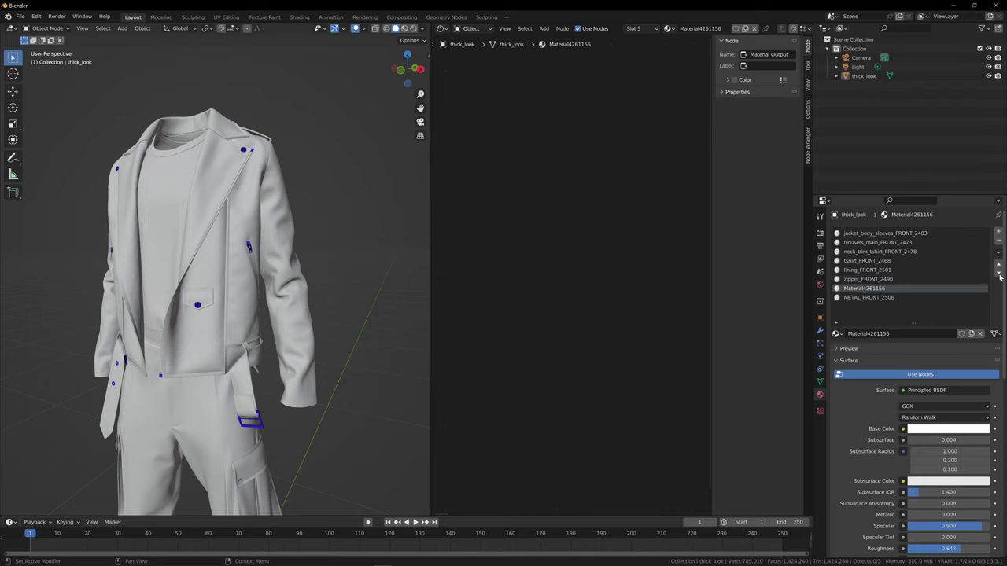
{"action": "left_click", "coordinate": [998, 273]}
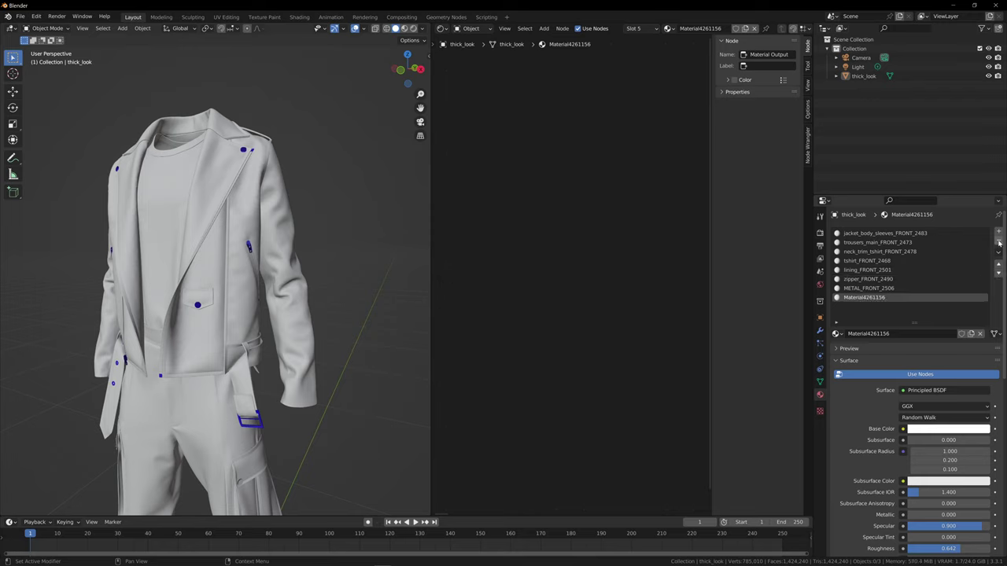
{"action": "left_click", "coordinate": [998, 242]}
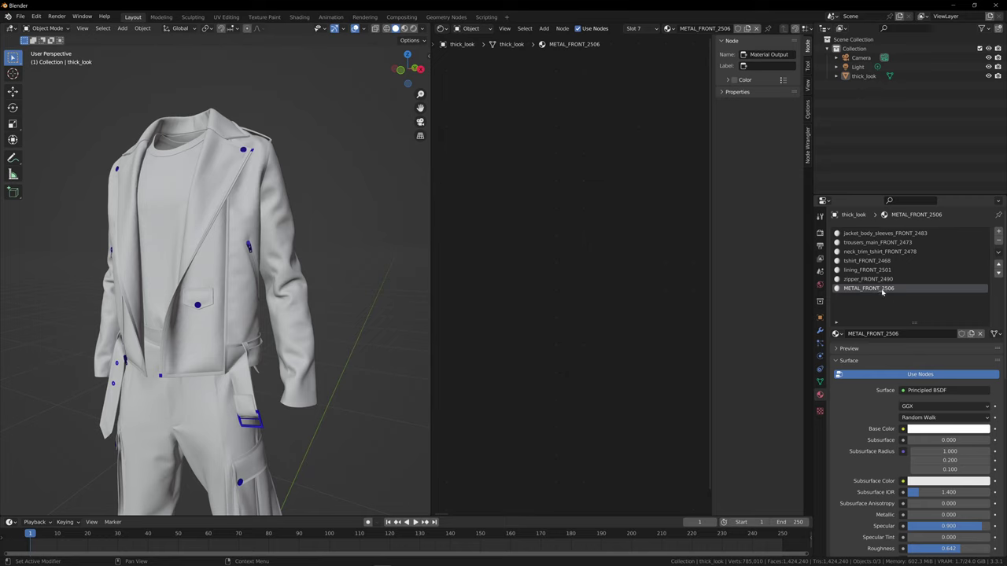
{"action": "mouse_move", "coordinate": [406, 71]}
{"action": "left_mouse_down"}
{"action": "mouse_move", "coordinate": [380, 60]}
{"action": "mouse_move", "coordinate": [409, 70]}
{"action": "mouse_move", "coordinate": [390, 71]}
{"action": "left_mouse_up"}
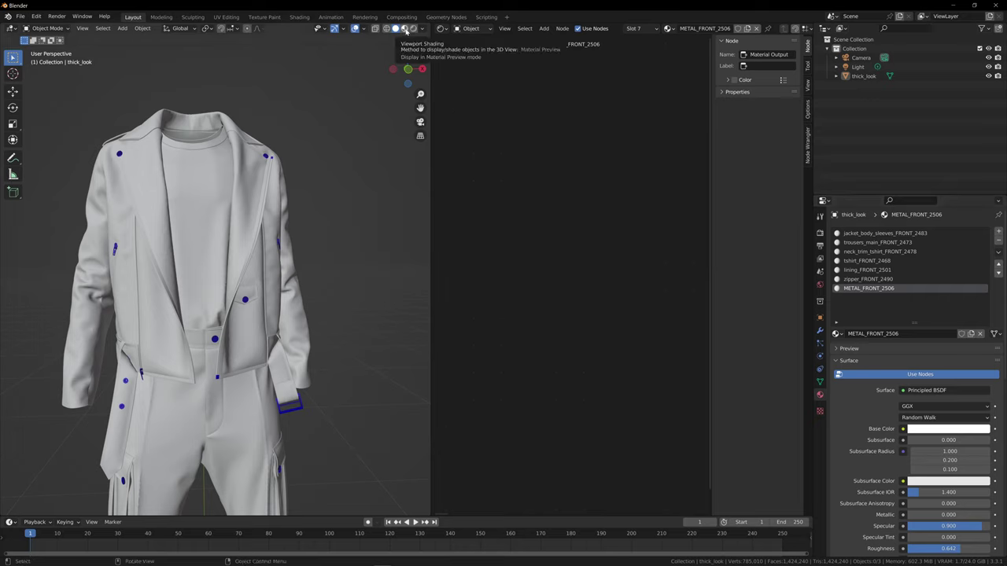
Display the outfit in Material Preview shading and set the jacket_body_sleeves_FRONT_2483 base colour to bright green
{"action": "left_click", "coordinate": [406, 29]}
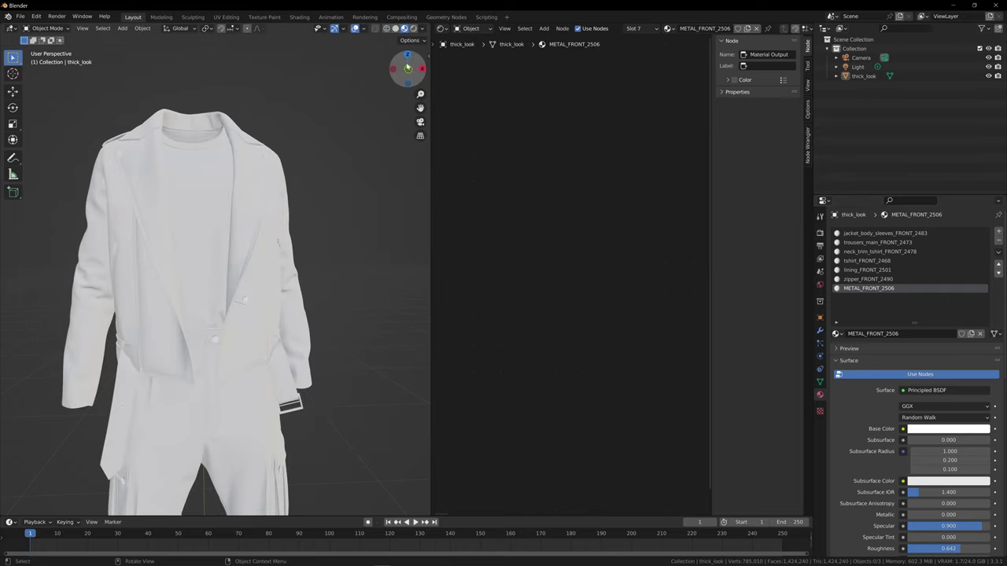
{"action": "left_click_drag", "start_coordinate": [408, 67], "coordinate": [432, 69]}
{"action": "left_click", "coordinate": [894, 234]}
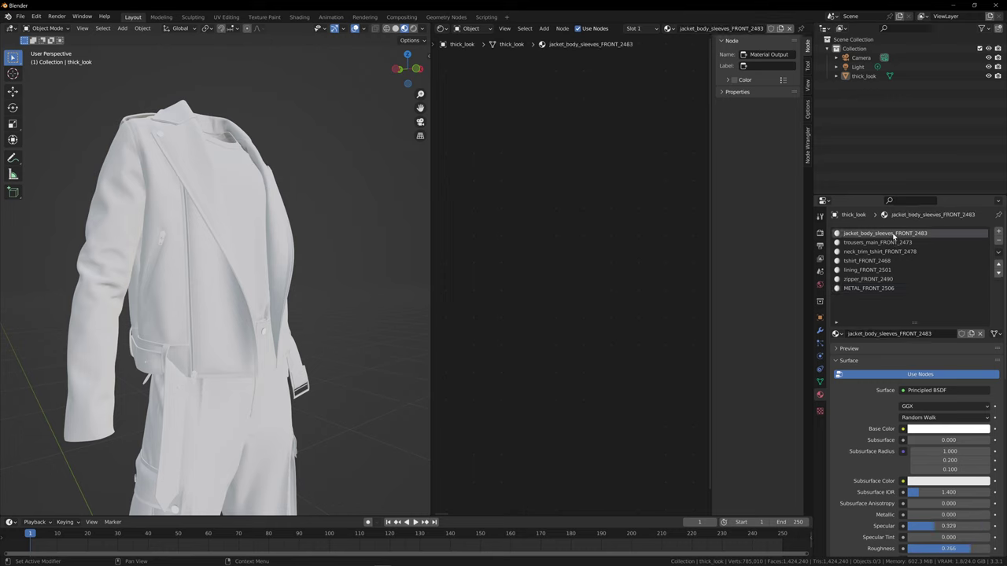
{"action": "left_click", "coordinate": [939, 430]}
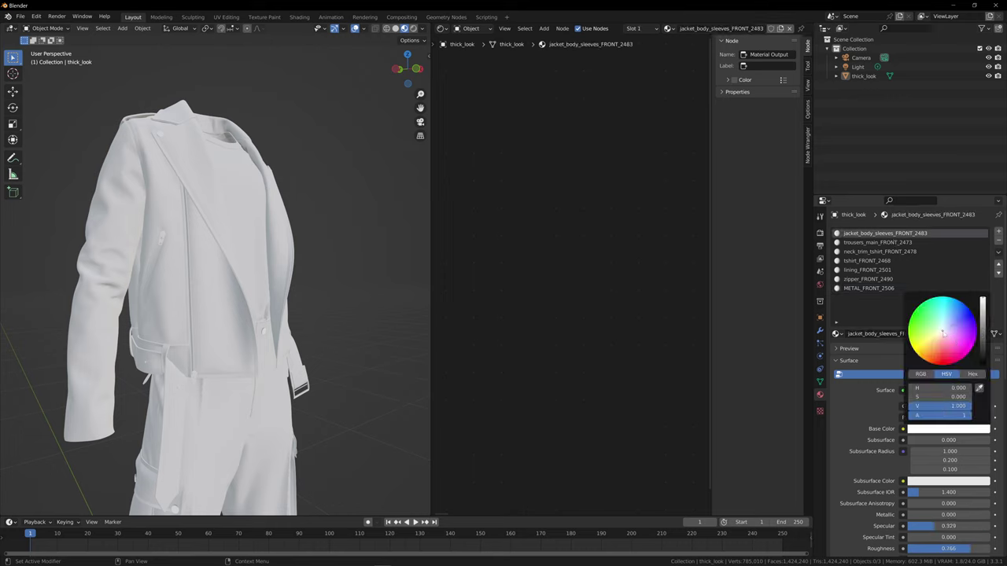
{"action": "left_click_drag", "start_coordinate": [943, 333], "coordinate": [912, 315]}
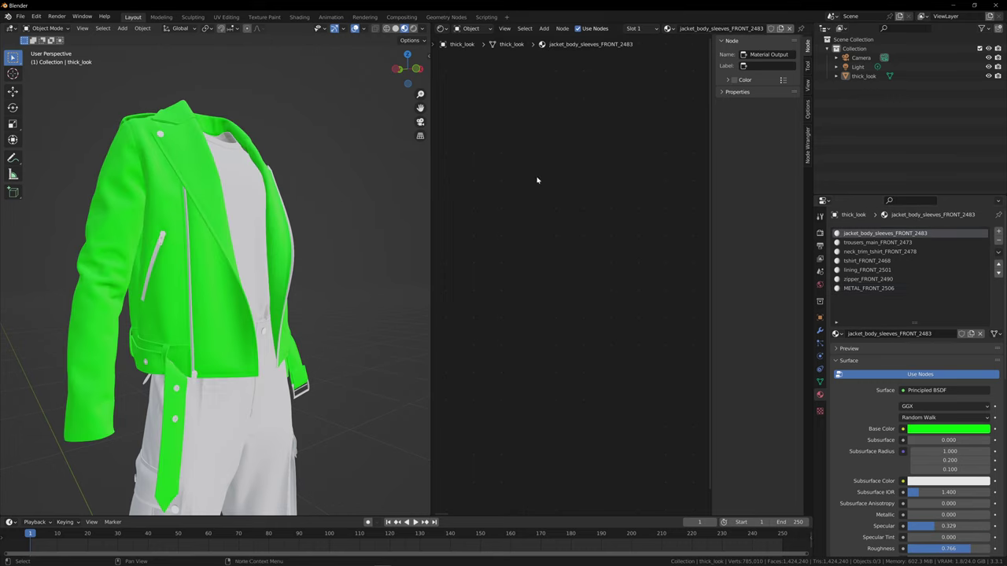
{"action": "left_click_drag", "start_coordinate": [409, 72], "coordinate": [334, 72]}
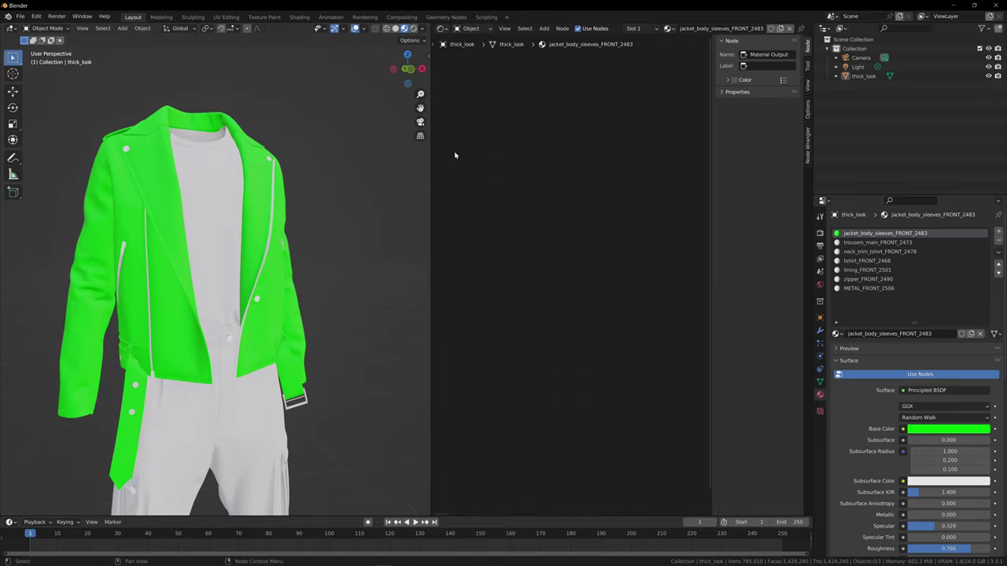
Widen the shader editor slightly and frame the outfit from collar to trouser hems in the 3D viewport
{"action": "left_click_drag", "start_coordinate": [430, 156], "coordinate": [417, 156]}
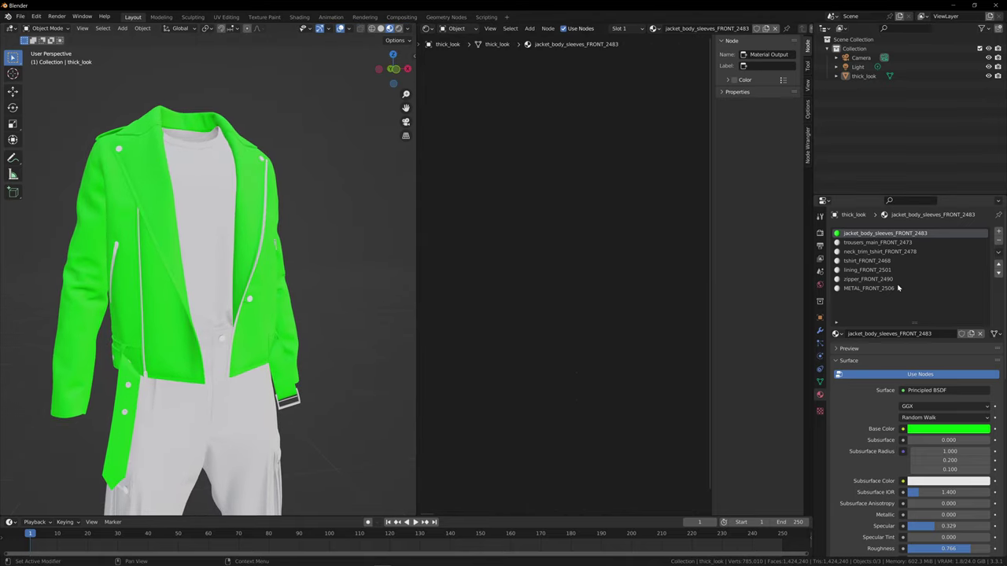
{"action": "right_click", "coordinate": [418, 203]}
{"action": "left_click_drag", "start_coordinate": [406, 107], "coordinate": [281, 85]}
{"action": "scroll", "coordinate": [363, 172], "scroll_direction": "down", "scroll_amount": 6}
{"action": "scroll", "coordinate": [348, 144], "scroll_direction": "up", "scroll_amount": 5}
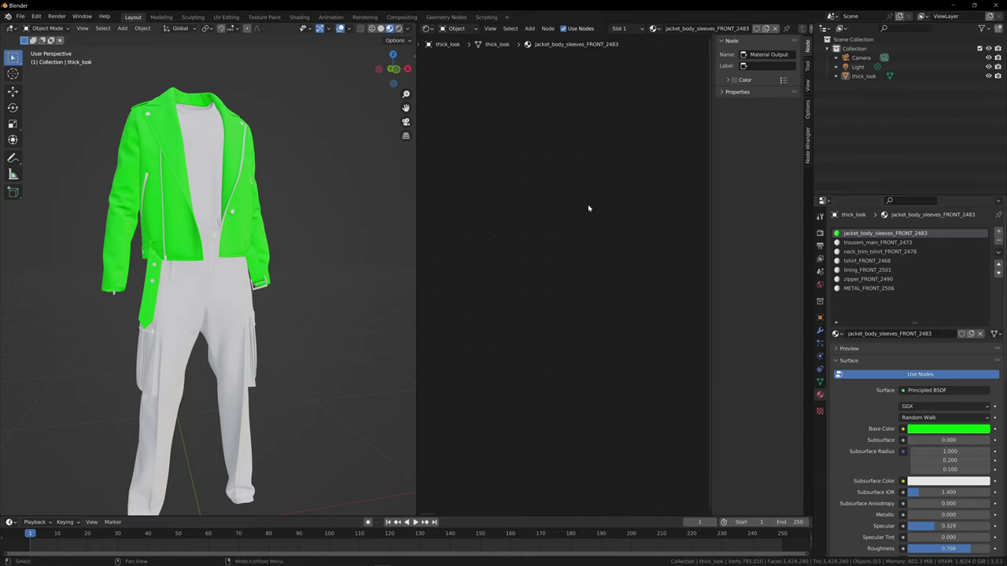
Hide the shader editor's sidebar and bring the Principled BSDF and Material Output nodes into view
{"action": "key", "text": "n"}
{"action": "key", "text": "n"}
{"action": "key", "text": "n"}
{"action": "key", "text": "n"}
{"action": "key", "text": "n"}
{"action": "key", "text": "n"}
{"action": "key", "text": "n"}
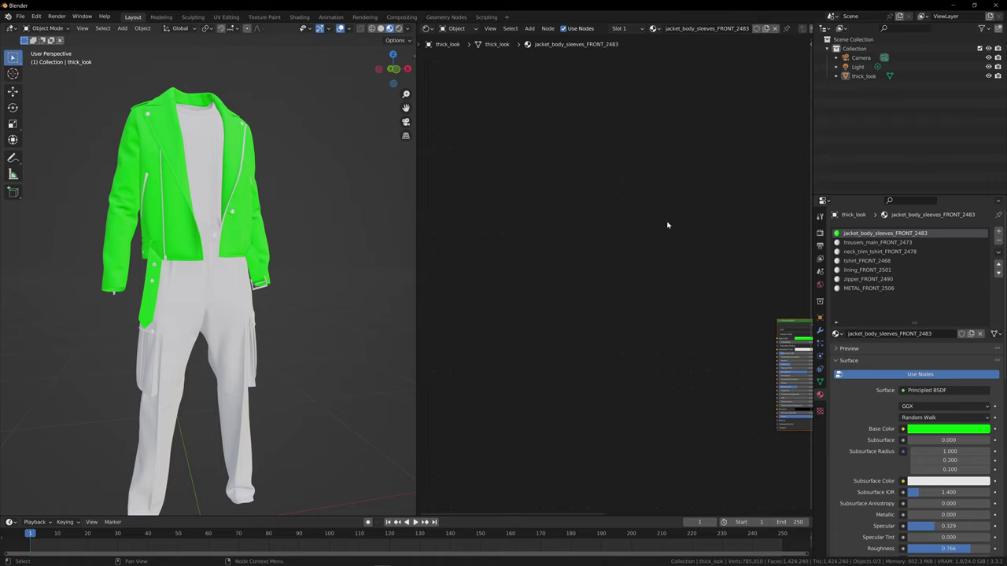
{"action": "middle_click_drag", "start_coordinate": [667, 226], "coordinate": [487, 110]}
{"action": "middle_click_drag", "start_coordinate": [657, 299], "coordinate": [633, 222]}
{"action": "scroll", "coordinate": [667, 251], "scroll_direction": "up", "scroll_amount": 3}
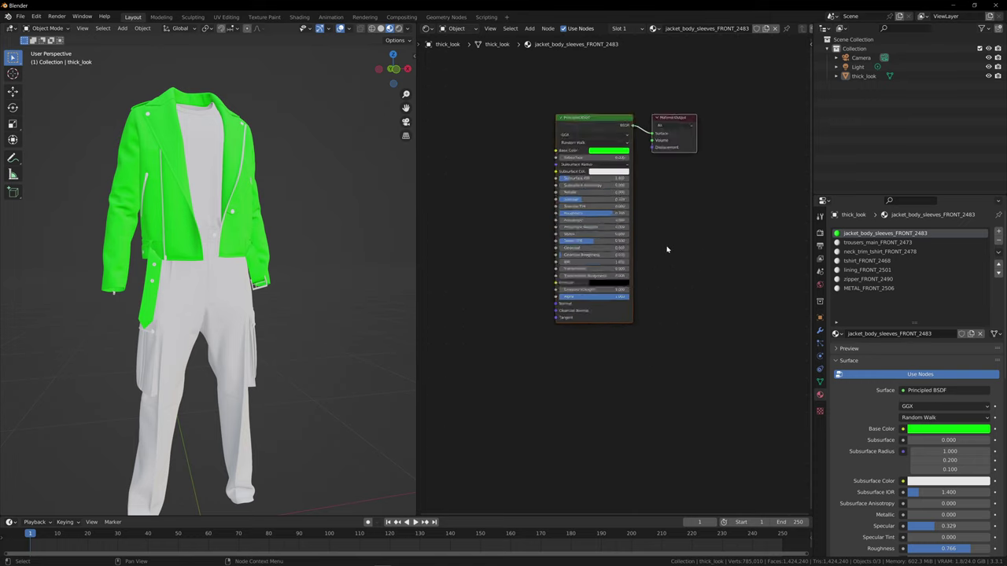
{"action": "scroll", "coordinate": [667, 251], "scroll_direction": "down", "scroll_amount": 6}
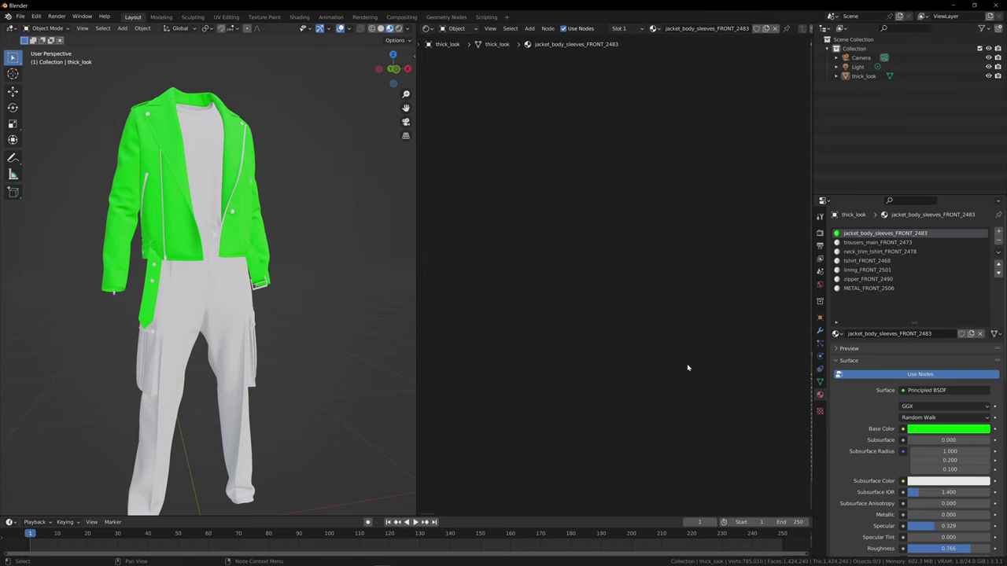
{"action": "middle_click_drag", "start_coordinate": [676, 338], "coordinate": [703, 277]}
{"action": "scroll", "coordinate": [708, 338], "scroll_direction": "down", "scroll_amount": 4}
{"action": "scroll", "coordinate": [623, 247], "scroll_direction": "up", "scroll_amount": 2}
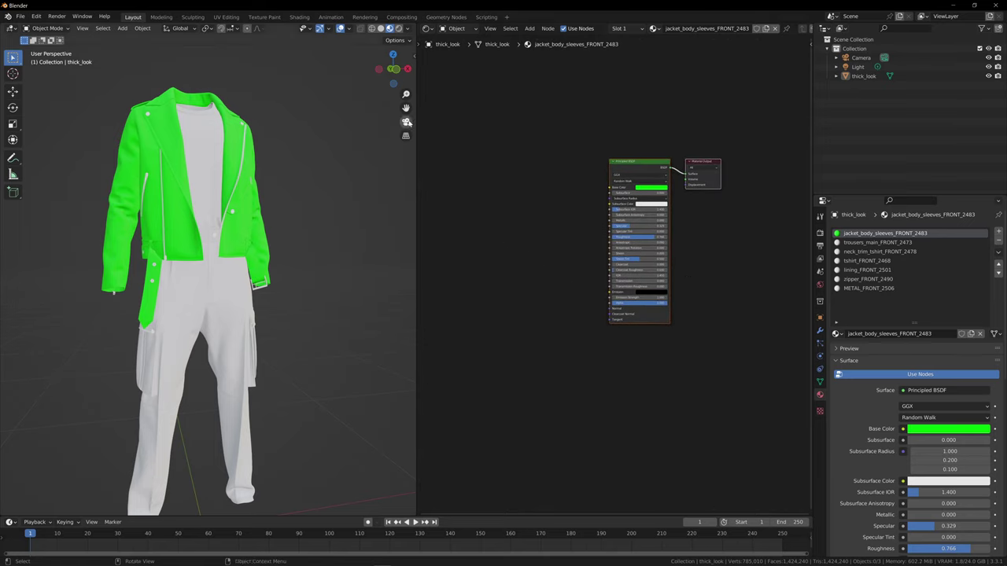
Search the add-ons in the preferences for "wrangler" to check that Node Wrangler is enabled
{"action": "left_click", "coordinate": [37, 16]}
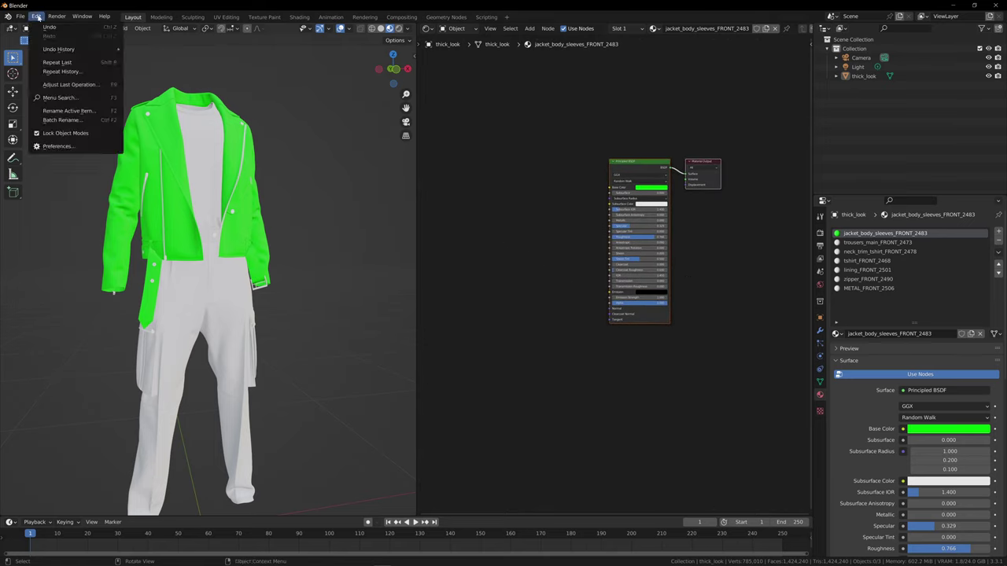
{"action": "left_click", "coordinate": [60, 147]}
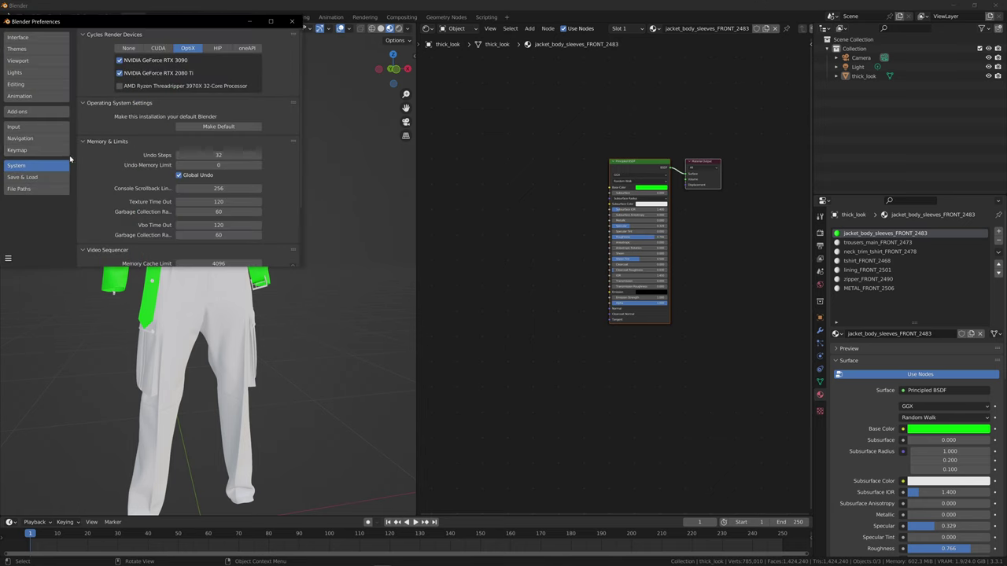
{"action": "left_click", "coordinate": [37, 114]}
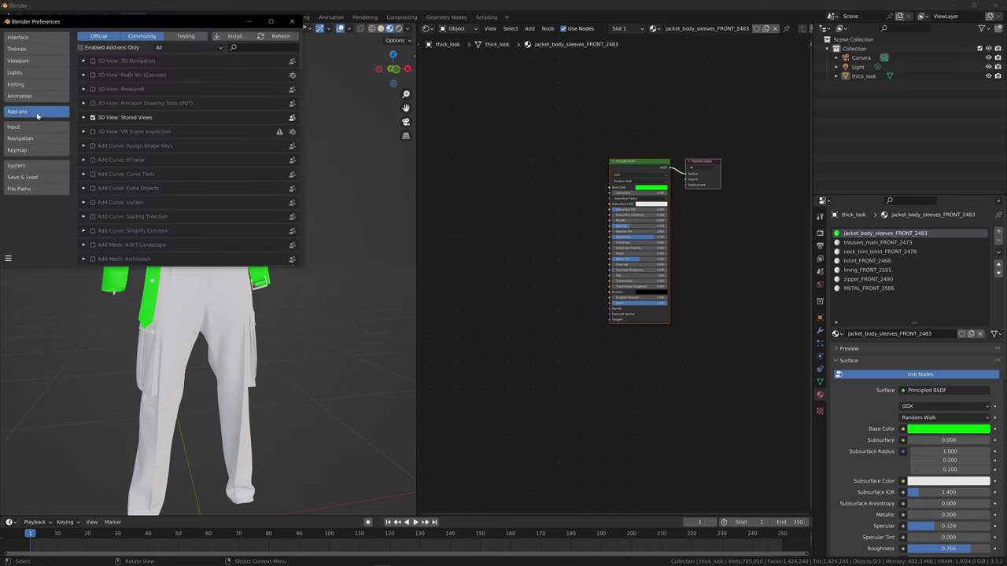
{"action": "left_click", "coordinate": [250, 47]}
{"action": "type", "text": "wrangler"}
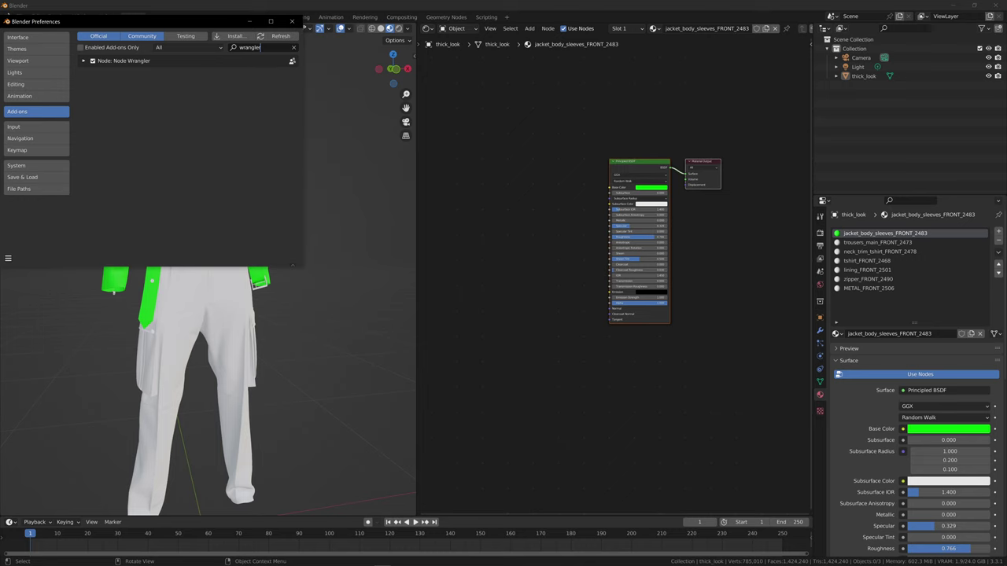
{"action": "left_click", "coordinate": [292, 21]}
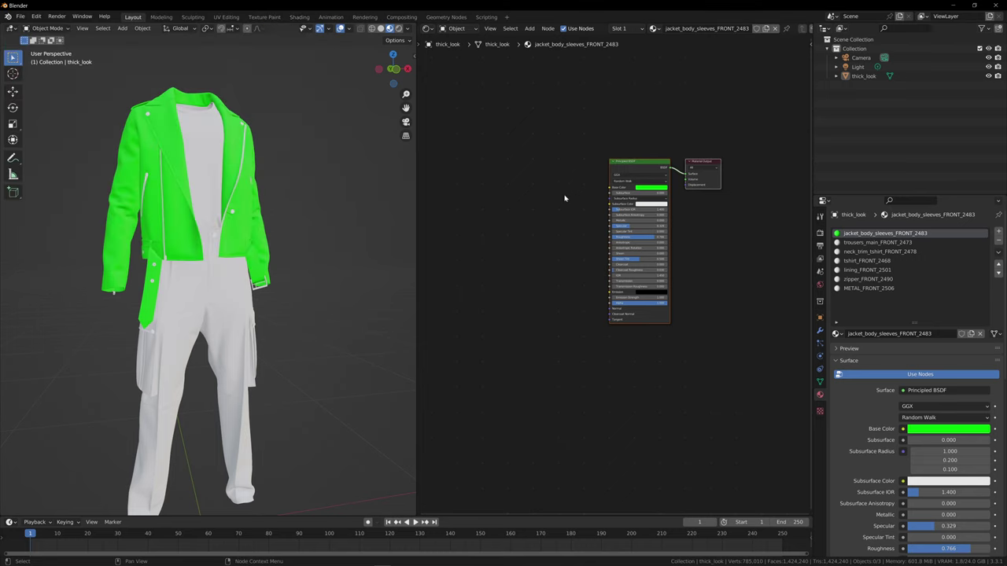
Move the jacket's Principled BSDF node away from Material Output and set its roughness to about 0.429
{"action": "left_click", "coordinate": [619, 168]}
{"action": "left_click_drag", "start_coordinate": [646, 166], "coordinate": [609, 179]}
{"action": "scroll", "coordinate": [361, 206], "scroll_direction": "up", "scroll_amount": 4}
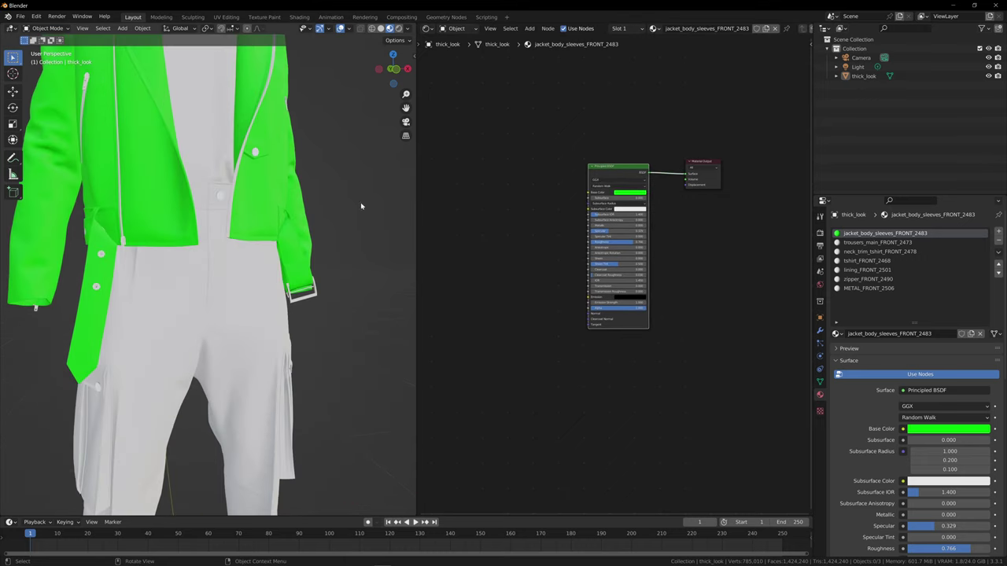
{"action": "scroll", "coordinate": [361, 206], "scroll_direction": "down", "scroll_amount": 5}
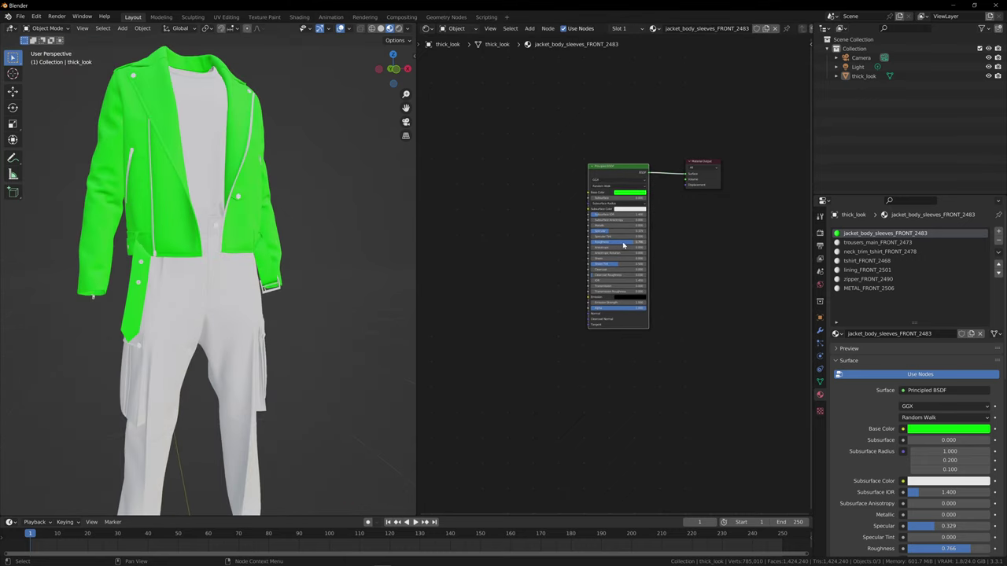
{"action": "mouse_move", "coordinate": [623, 246]}
{"action": "left_mouse_down"}
{"action": "mouse_move", "coordinate": [590, 246]}
{"action": "mouse_move", "coordinate": [646, 242]}
{"action": "mouse_move", "coordinate": [614, 246]}
{"action": "left_mouse_up"}
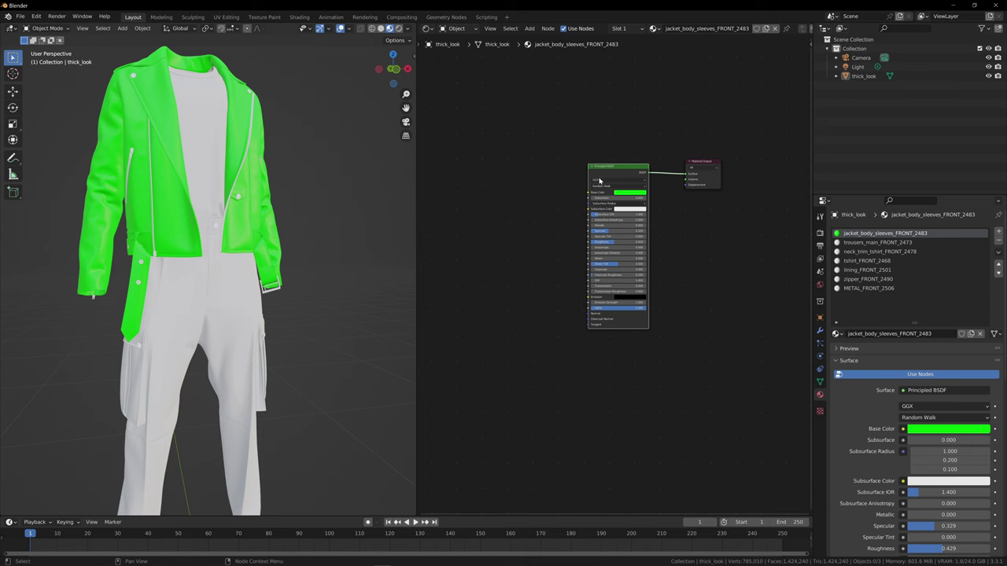
{"action": "left_click_drag", "start_coordinate": [606, 169], "coordinate": [587, 162]}
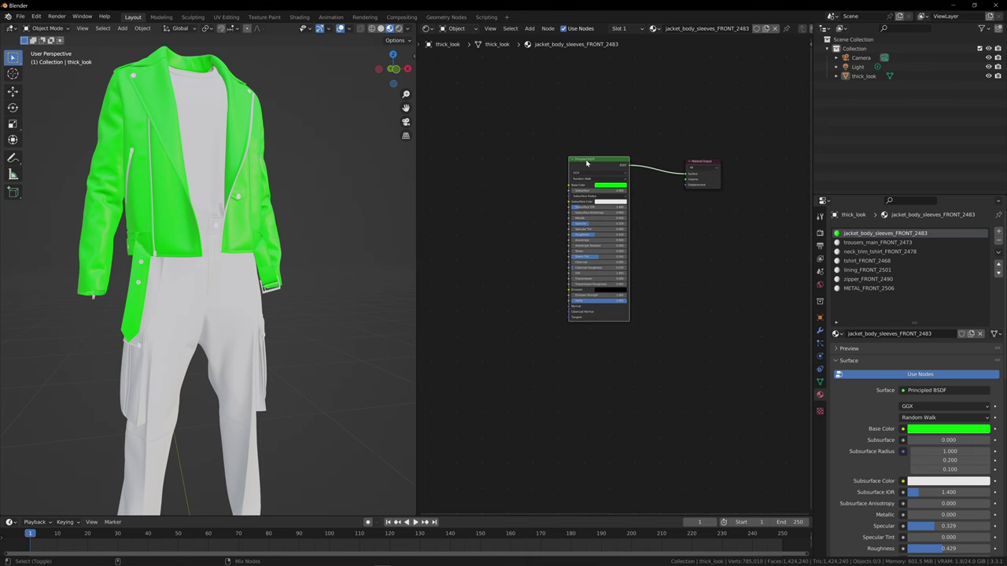
Start Node Wrangler's Principled Texture Setup for the jacket's shader and browse to jacket_substance\textures\exports_02\4k
{"action": "key", "text": "ctrl+shift+t"}
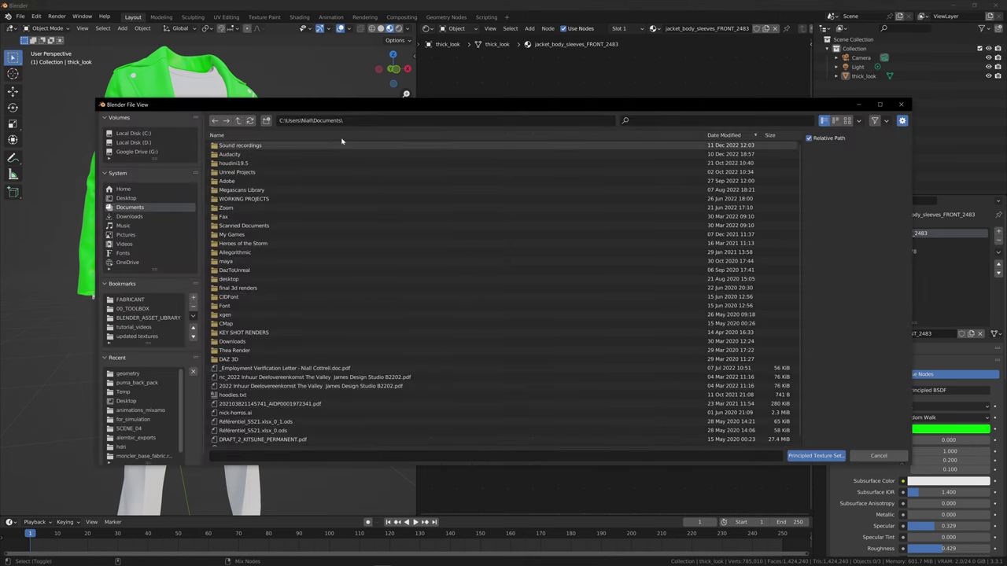
{"action": "left_click", "coordinate": [359, 122]}
{"action": "type", "text": "D:\\WIP\\tutorial_videos\\jacket_substance\\geometry\\"}
{"action": "key", "text": "Return"}
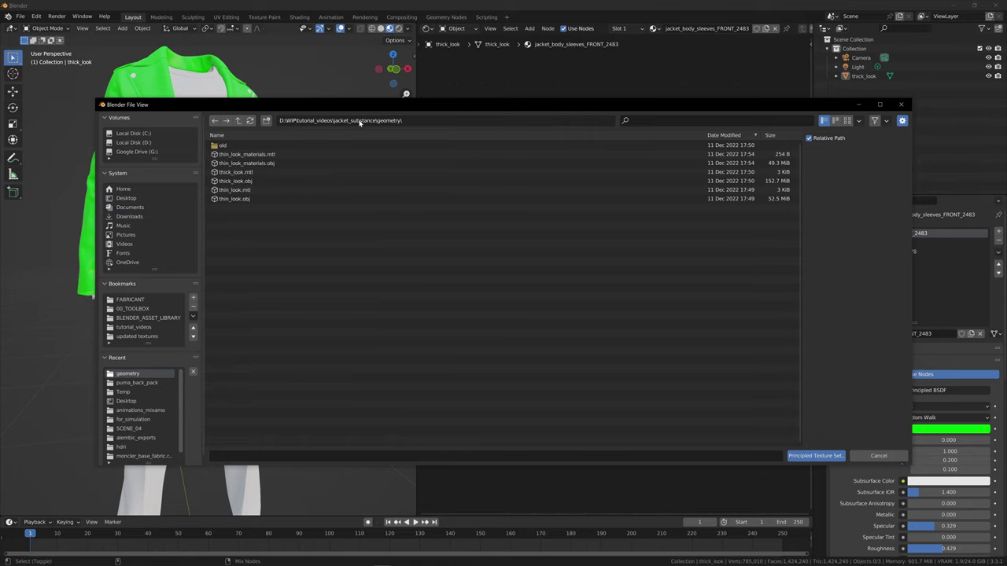
{"action": "left_click", "coordinate": [240, 121]}
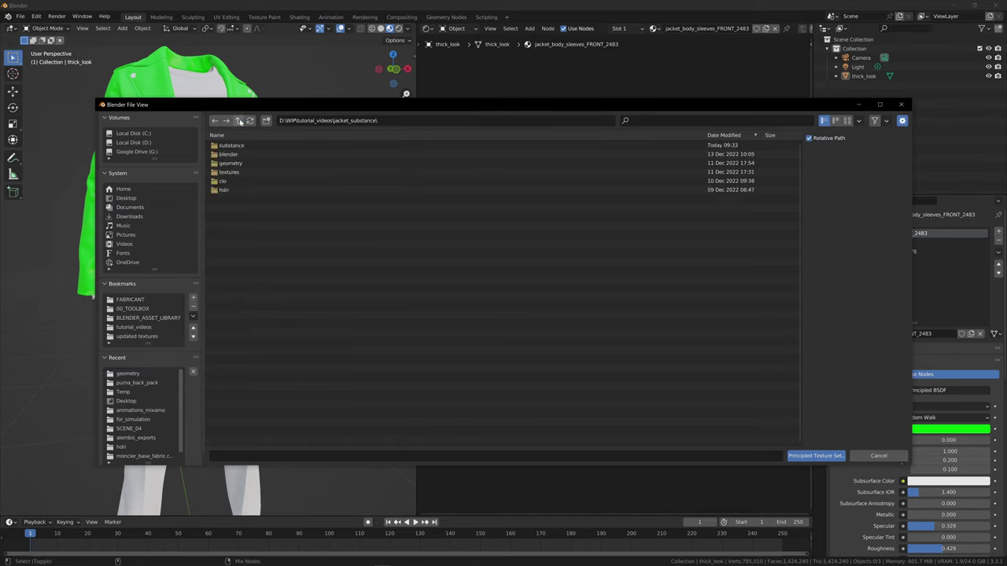
{"action": "double_click", "coordinate": [244, 173]}
{"action": "double_click", "coordinate": [254, 147]}
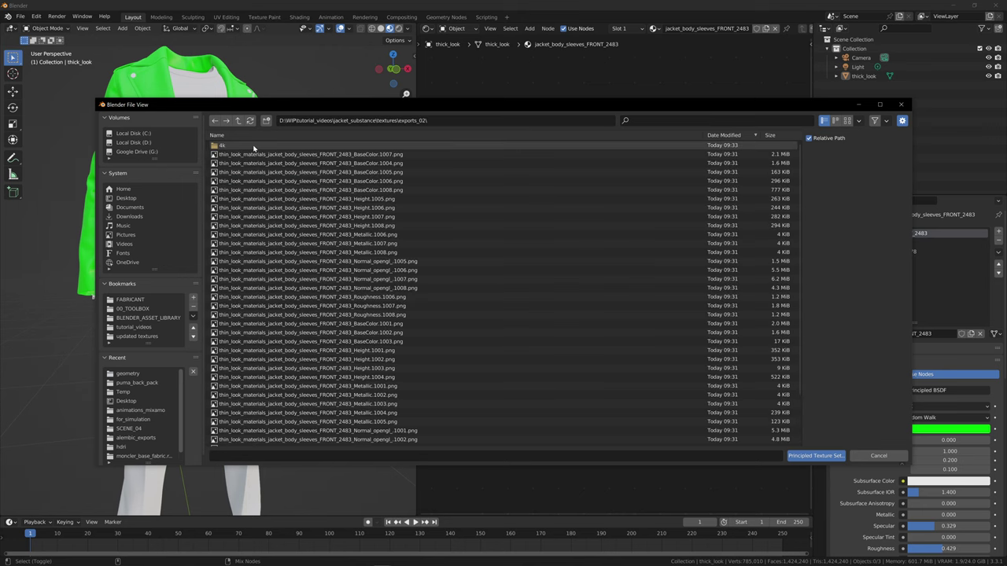
{"action": "double_click", "coordinate": [236, 145]}
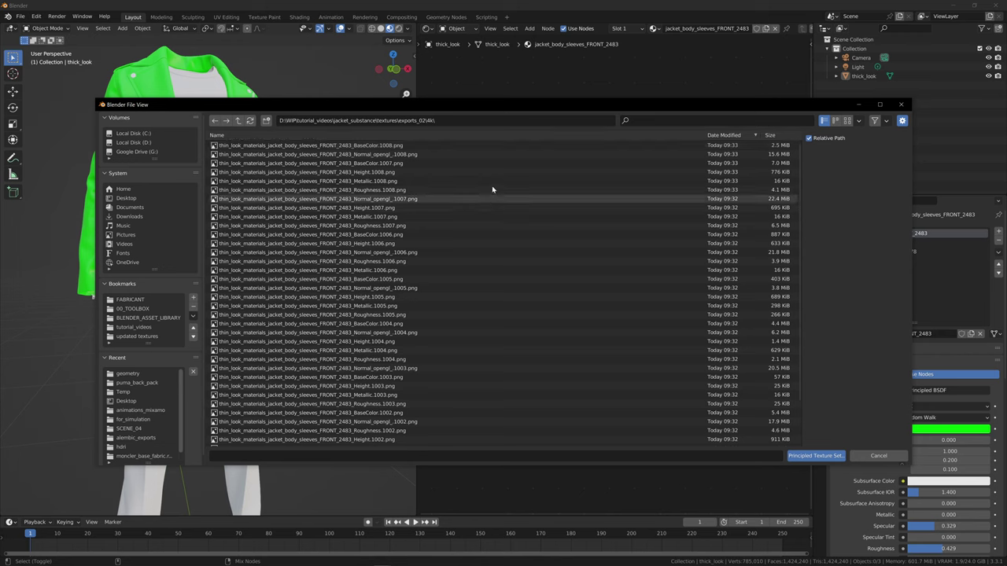
Sort the textures by name and load all jacket_body_sleeves maps from BaseColor.1001 to Roughness.1008 into the Principled Texture Setup
{"action": "left_click", "coordinate": [296, 135]}
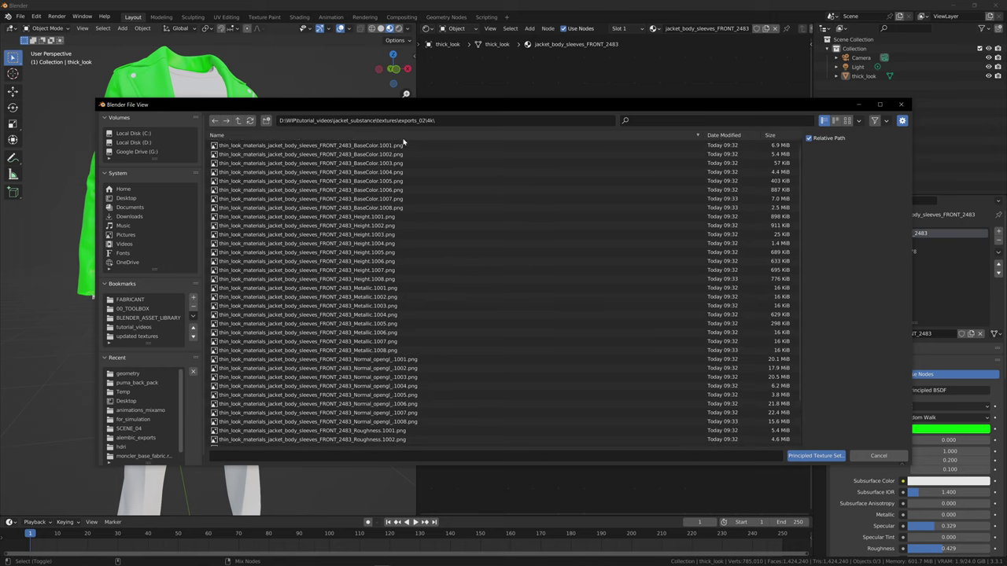
{"action": "left_click", "coordinate": [403, 147]}
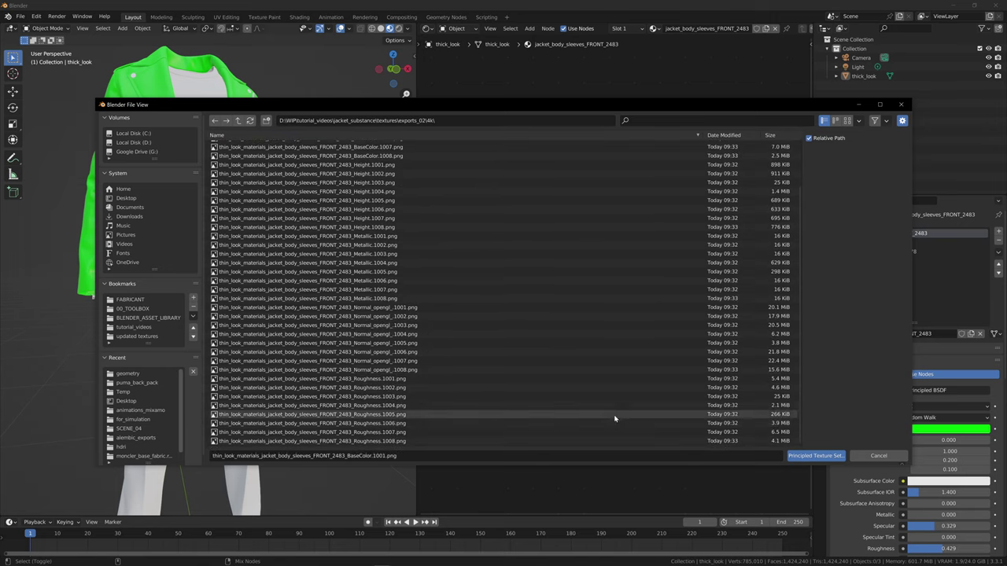
{"action": "left_click", "coordinate": [416, 446], "text": "shift"}
{"action": "scroll", "coordinate": [406, 288], "scroll_direction": "up", "scroll_amount": 1}
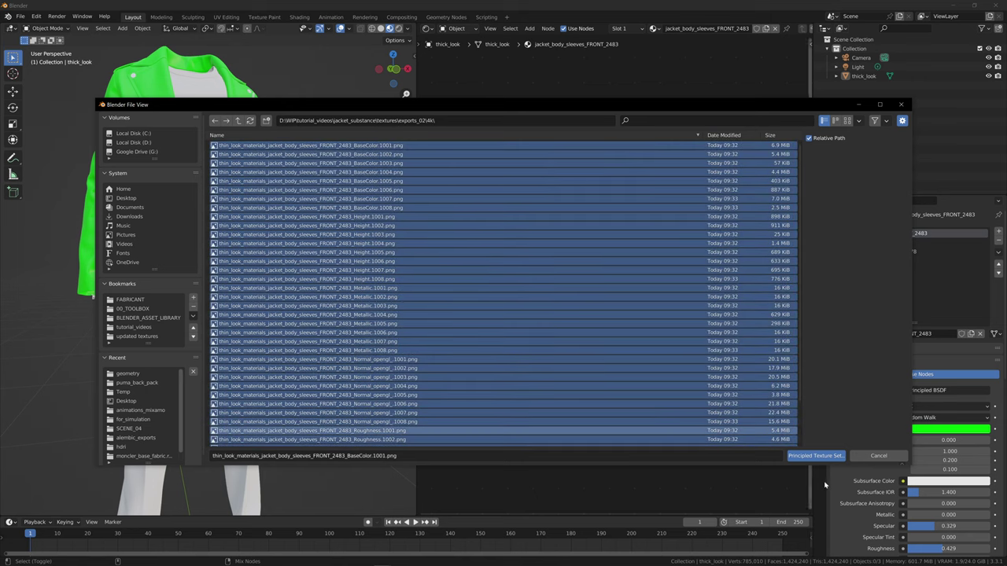
{"action": "left_click", "coordinate": [822, 455]}
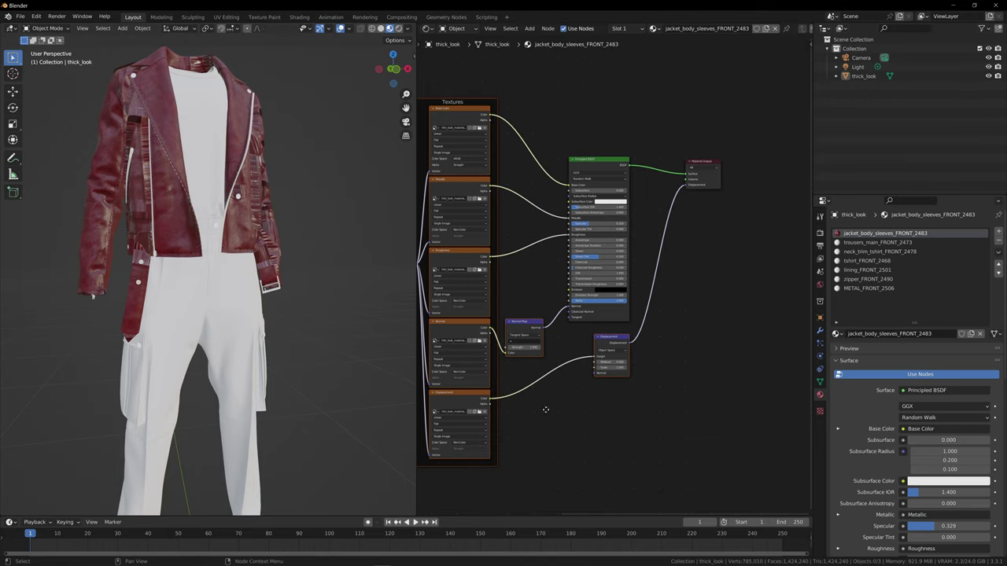
Inspect the generated texture nodes and view the textured jacket up close from a slightly raised angle
{"action": "middle_click_drag", "start_coordinate": [540, 411], "coordinate": [656, 406]}
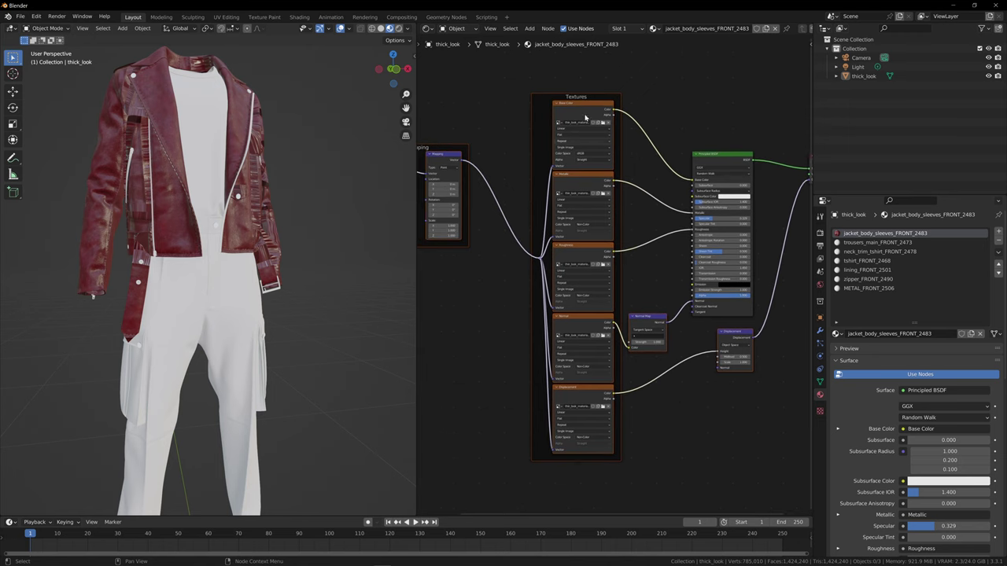
{"action": "left_click_drag", "start_coordinate": [406, 108], "coordinate": [428, 167]}
{"action": "scroll", "coordinate": [379, 111], "scroll_direction": "up", "scroll_amount": 3}
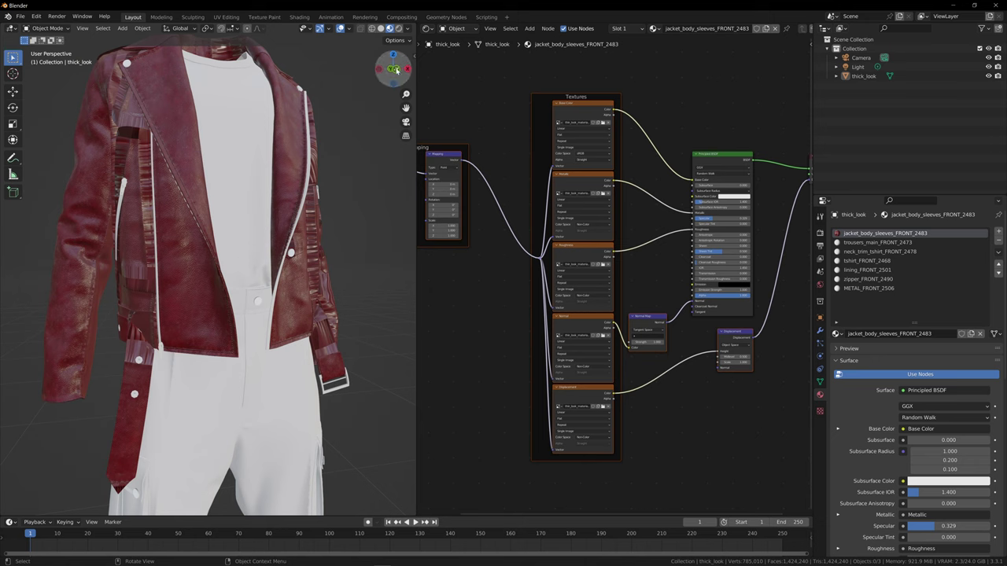
{"action": "mouse_move", "coordinate": [392, 69]}
{"action": "left_mouse_down"}
{"action": "mouse_move", "coordinate": [464, 75]}
{"action": "mouse_move", "coordinate": [401, 77]}
{"action": "left_mouse_up"}
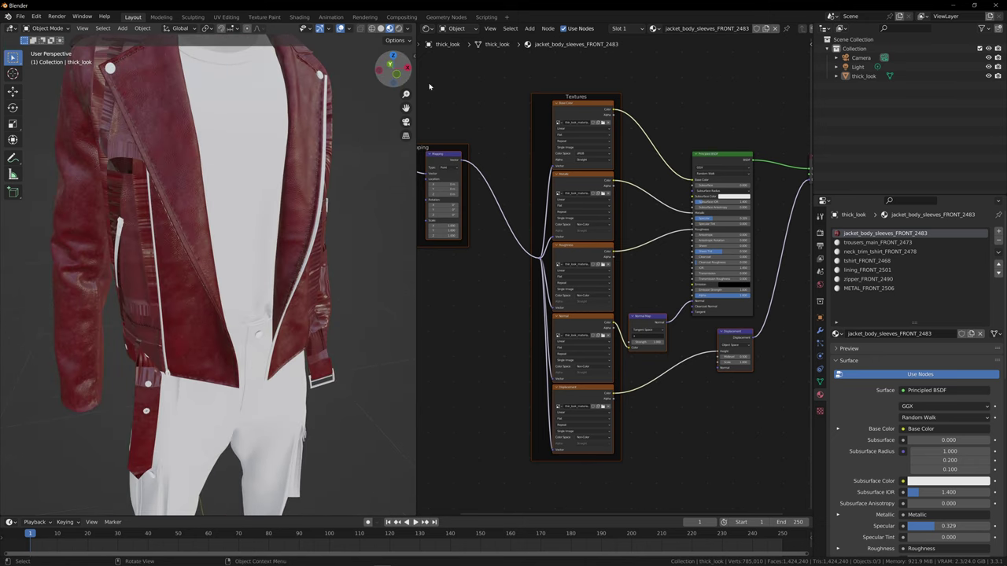
Shift the Mapping frame slightly down and away from the Textures frame in the jacket's node tree
{"action": "middle_click_drag", "start_coordinate": [654, 273], "coordinate": [637, 338]}
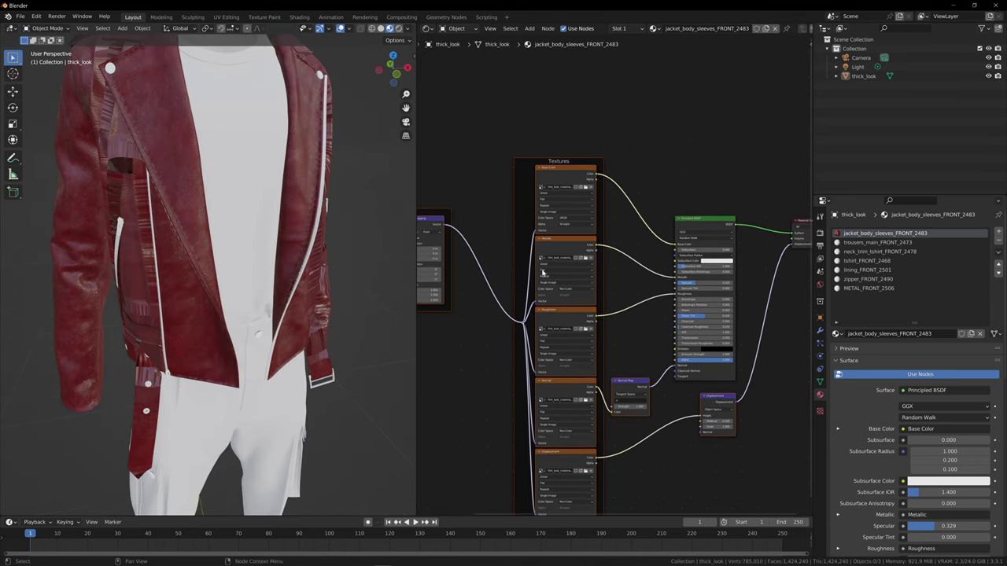
{"action": "scroll", "coordinate": [605, 214], "scroll_direction": "down", "scroll_amount": 5}
{"action": "left_click_drag", "start_coordinate": [490, 268], "coordinate": [472, 281]}
{"action": "left_click_drag", "start_coordinate": [503, 210], "coordinate": [494, 231]}
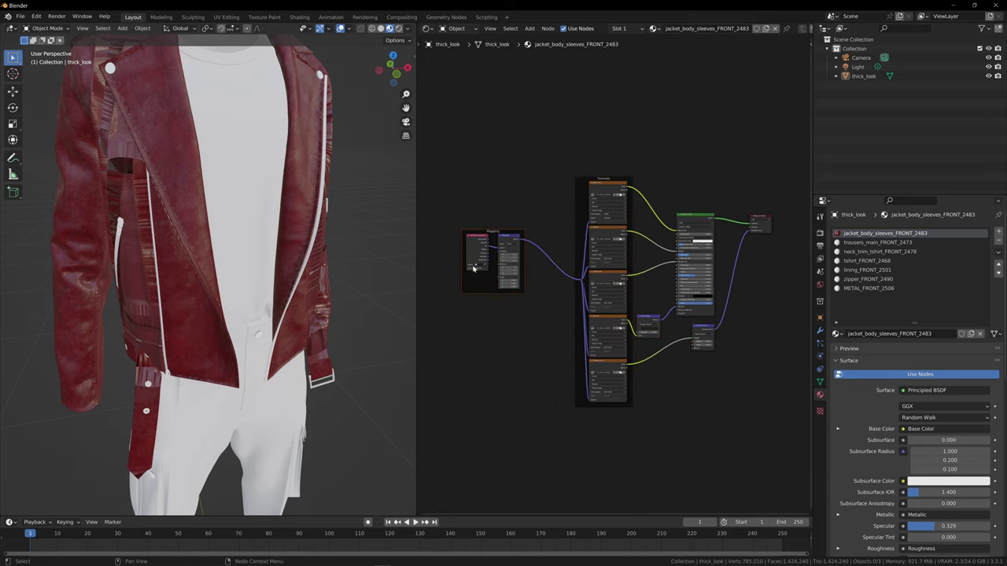
{"action": "middle_click_drag", "start_coordinate": [578, 257], "coordinate": [580, 253]}
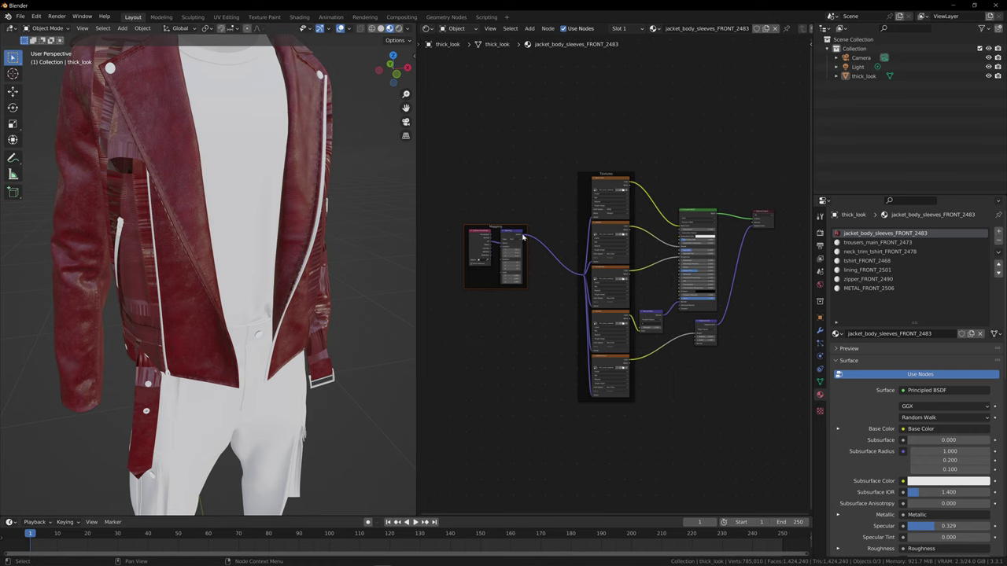
Shift the Textures frame slightly toward the Mapping frame, nudge the Normal Map node up and move the Displacement vector node further down
{"action": "left_click_drag", "start_coordinate": [563, 135], "coordinate": [641, 450]}
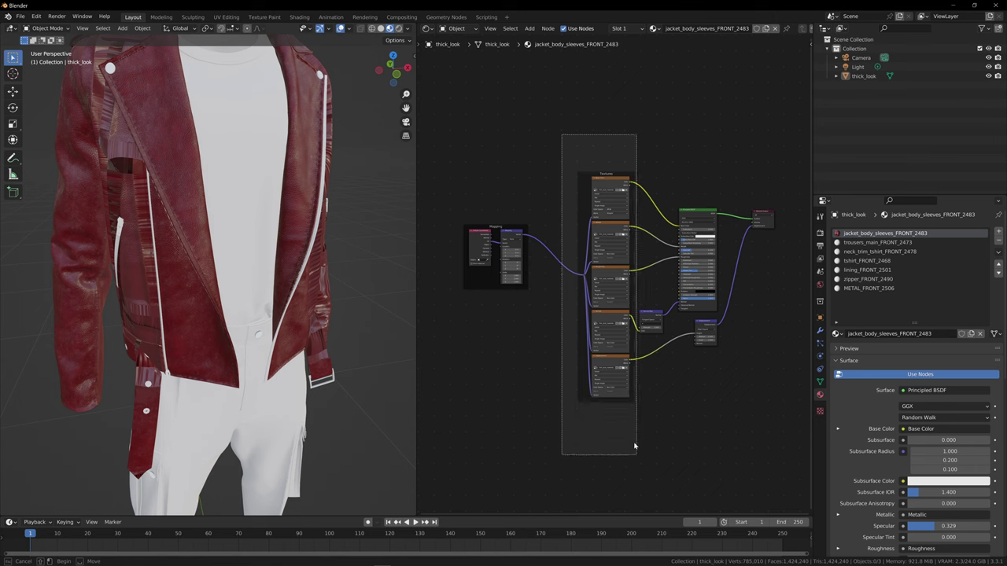
{"action": "left_click_drag", "start_coordinate": [619, 224], "coordinate": [601, 223]}
{"action": "scroll", "coordinate": [642, 272], "scroll_direction": "up", "scroll_amount": 3}
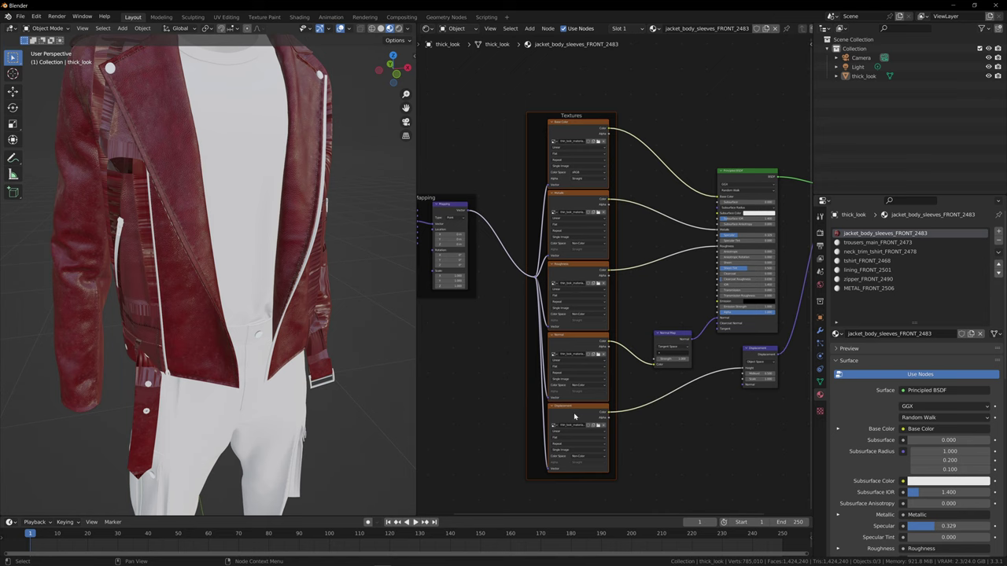
{"action": "middle_click_drag", "start_coordinate": [653, 446], "coordinate": [572, 453]}
{"action": "left_click_drag", "start_coordinate": [591, 344], "coordinate": [590, 335]}
{"action": "left_click_drag", "start_coordinate": [686, 367], "coordinate": [712, 385]}
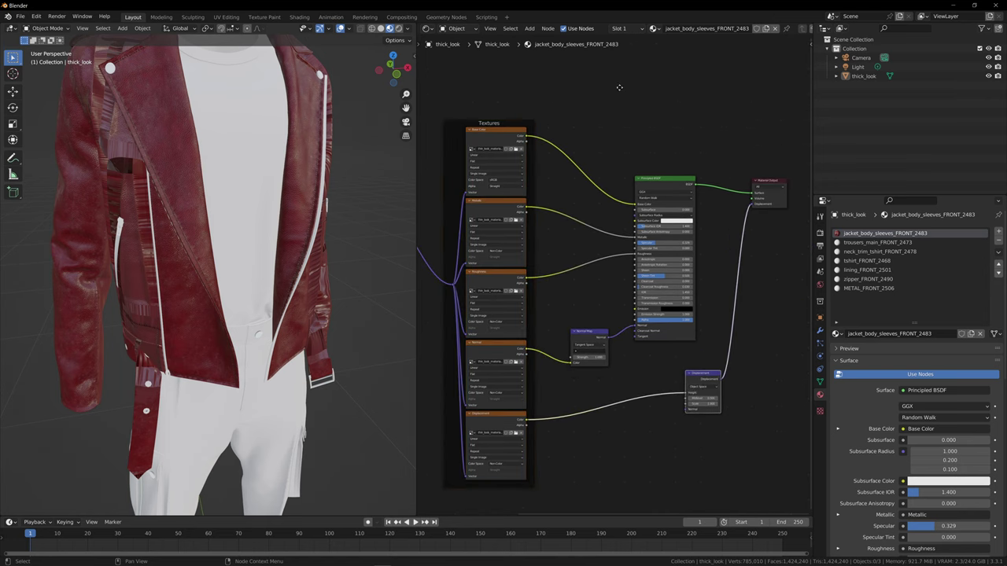
Reload the Base Color texture node with the jacket_body_sleeves BaseColor.1001.png file as UDIM tiles
{"action": "middle_click_drag", "start_coordinate": [619, 88], "coordinate": [660, 78]}
{"action": "scroll", "coordinate": [583, 113], "scroll_direction": "up", "scroll_amount": 1}
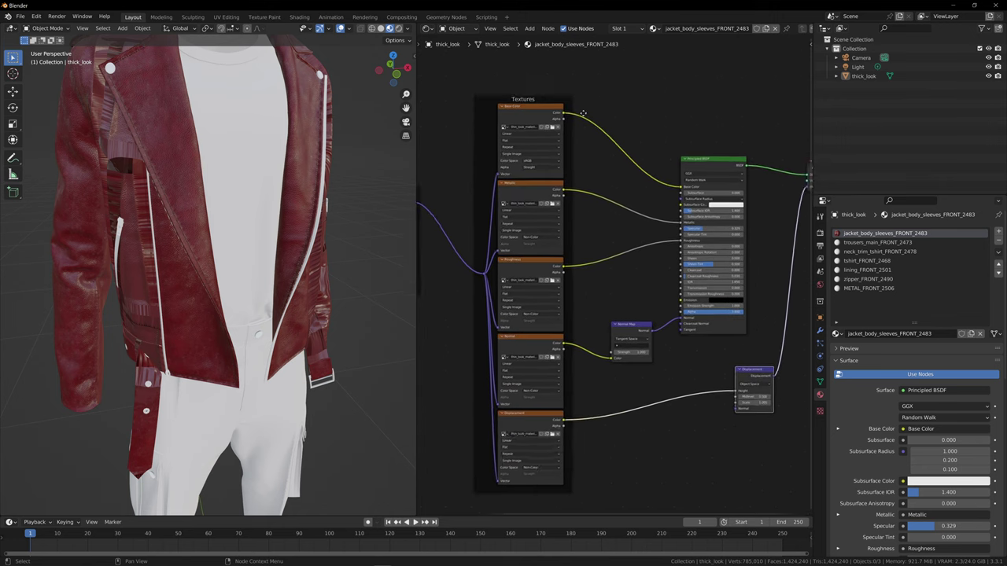
{"action": "scroll", "coordinate": [583, 114], "scroll_direction": "up", "scroll_amount": 4}
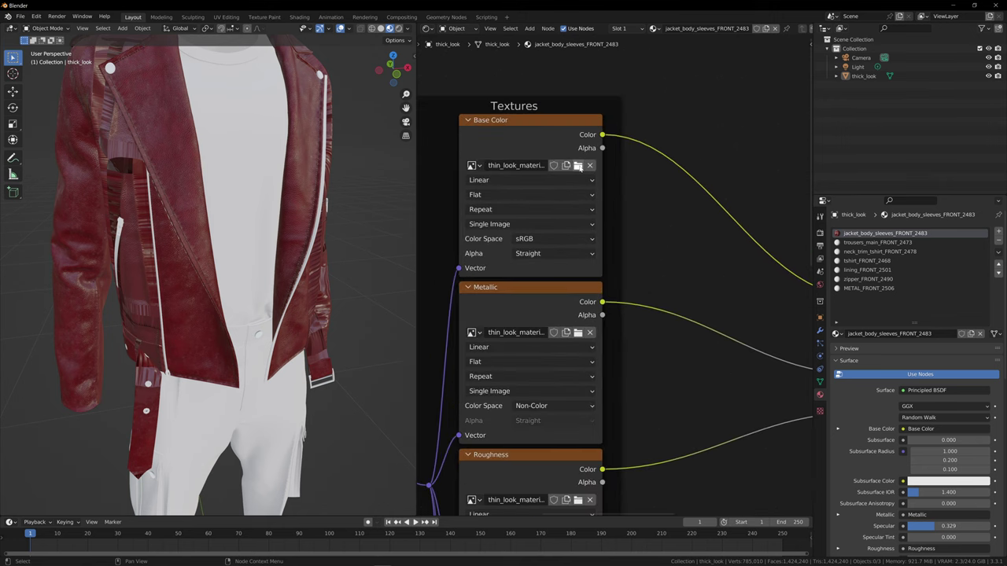
{"action": "left_click", "coordinate": [578, 167]}
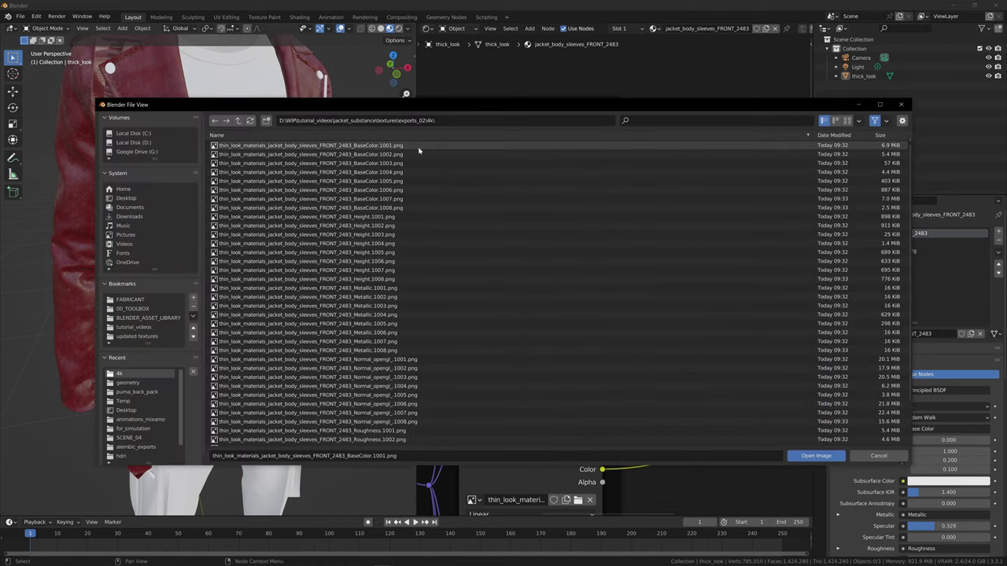
{"action": "left_click", "coordinate": [393, 147]}
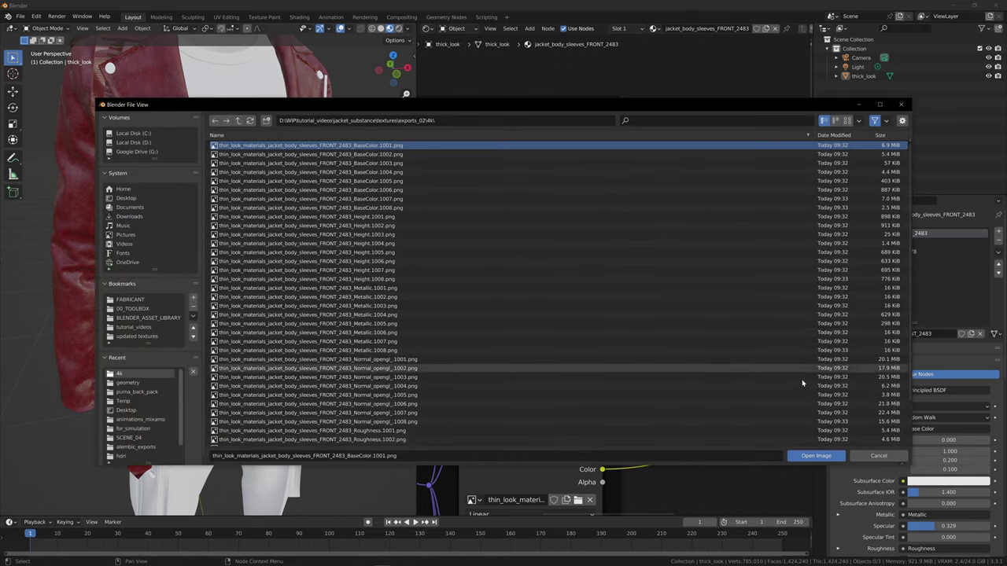
{"action": "left_click", "coordinate": [816, 455]}
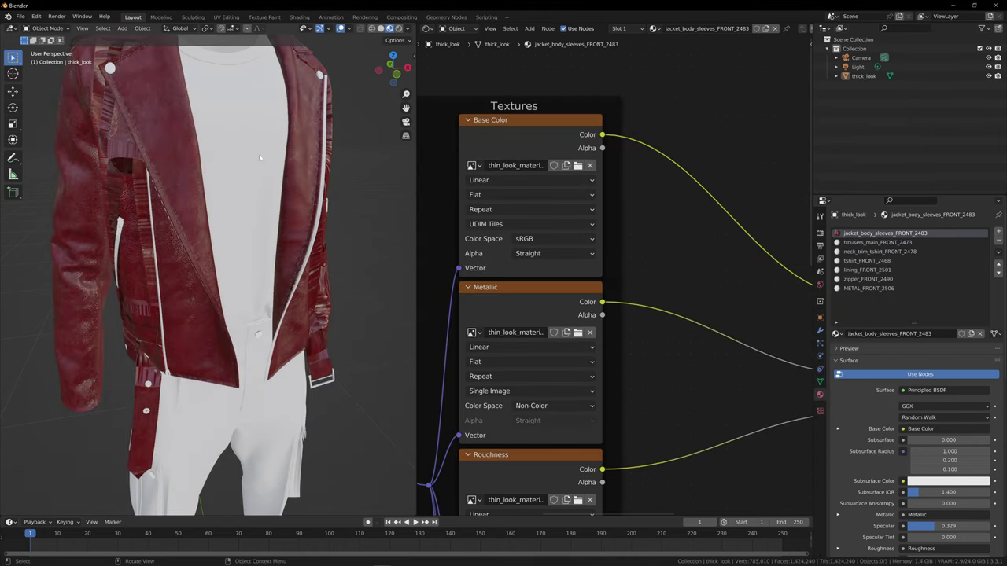
View the jacket from its side and reload the Metallic texture node with jacket_body_sleeves Metallic.1001.png as UDIM tiles
{"action": "left_click_drag", "start_coordinate": [395, 75], "coordinate": [492, 52]}
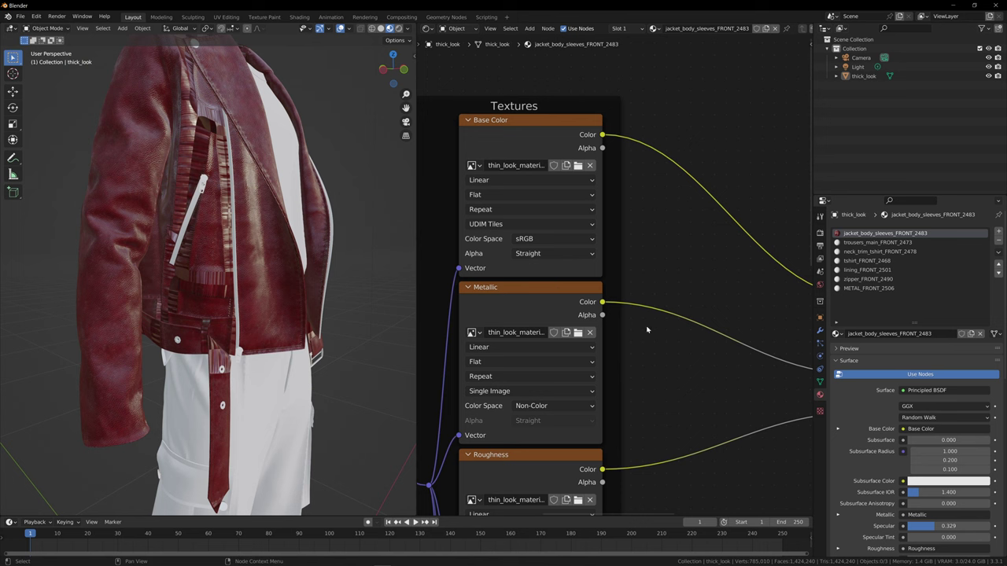
{"action": "middle_click_drag", "start_coordinate": [666, 386], "coordinate": [644, 255]}
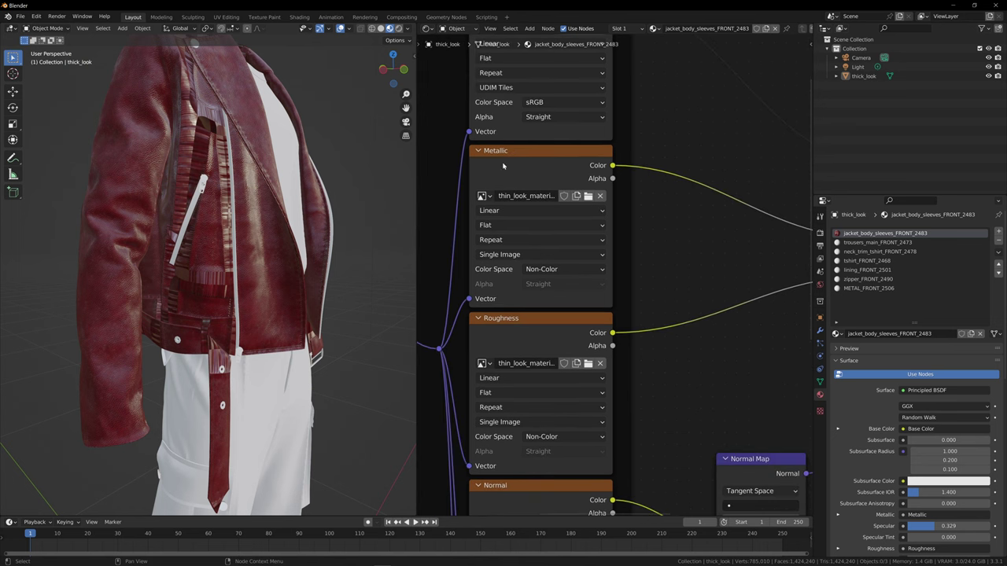
{"action": "left_click", "coordinate": [589, 196]}
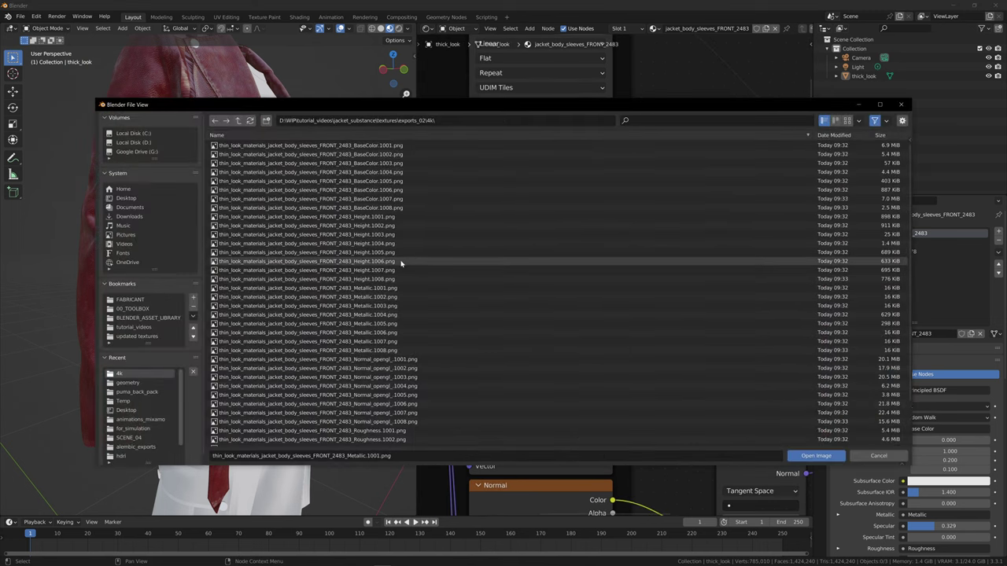
{"action": "left_click", "coordinate": [396, 236]}
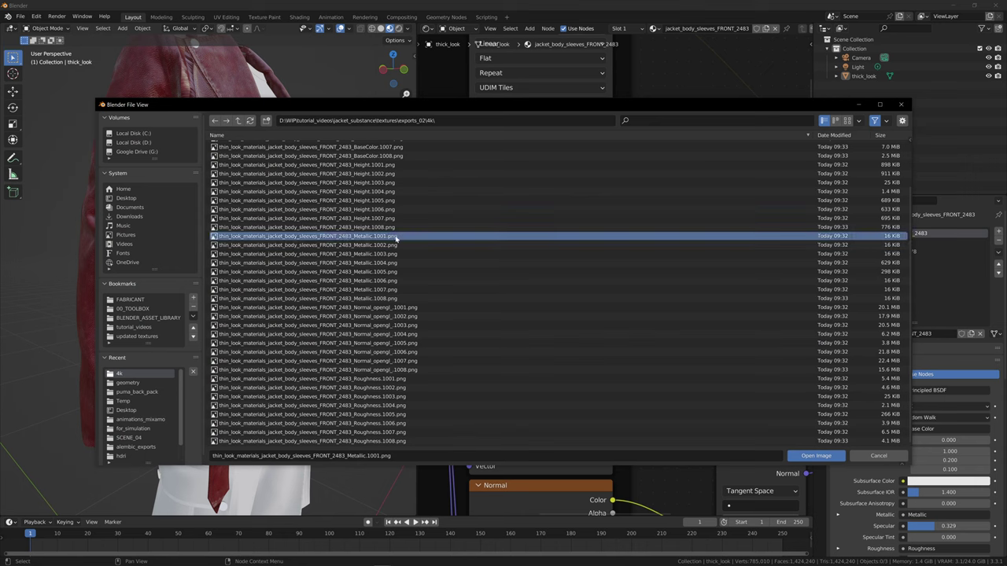
{"action": "left_click", "coordinate": [828, 459]}
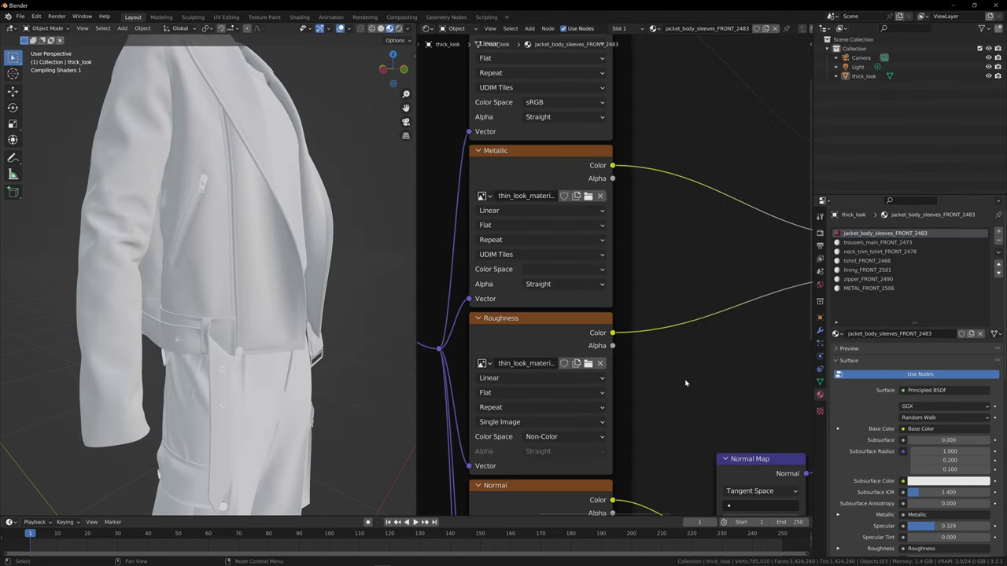
Reload the Roughness texture node with the jacket_body_sleeves Roughness.1001.png file as UDIM tiles
{"action": "middle_click_drag", "start_coordinate": [678, 357], "coordinate": [708, 173]}
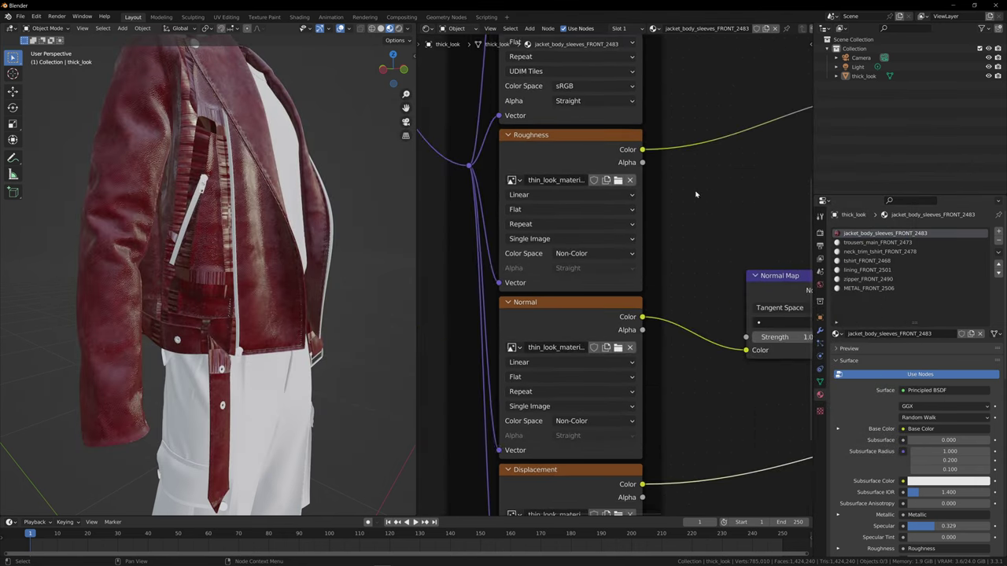
{"action": "left_click", "coordinate": [619, 180]}
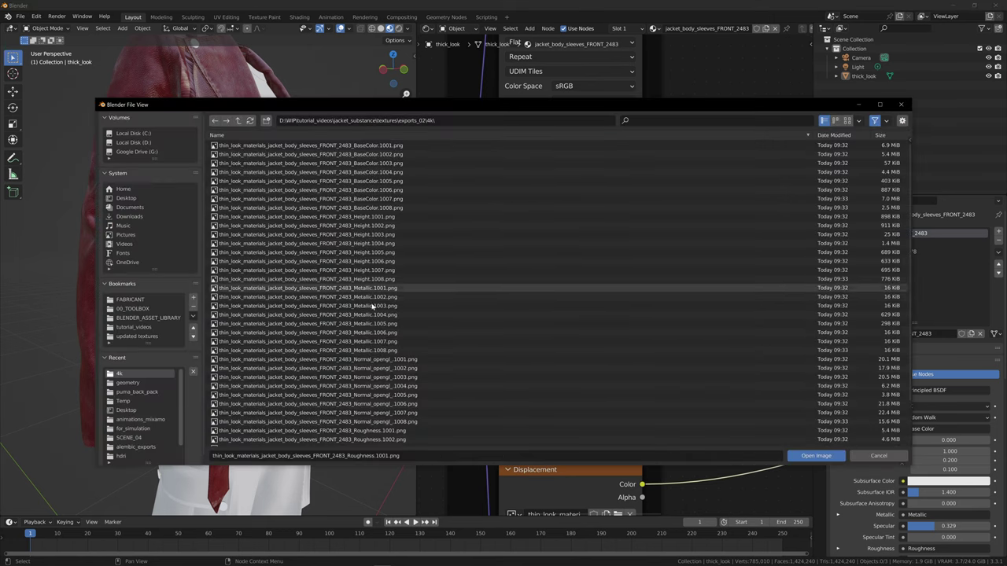
{"action": "scroll", "coordinate": [394, 334], "scroll_direction": "down", "scroll_amount": 3}
{"action": "left_click", "coordinate": [409, 380]}
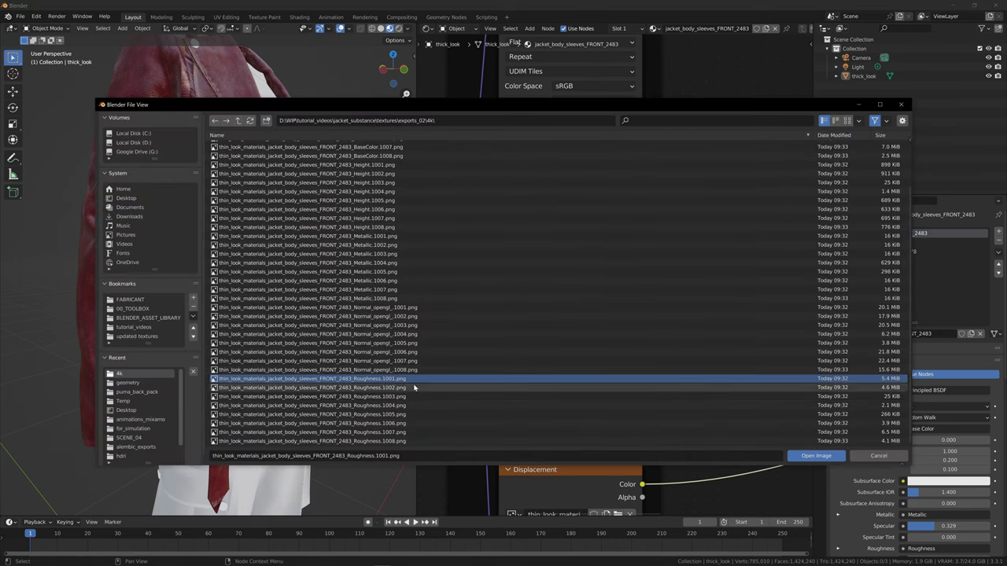
{"action": "left_click", "coordinate": [817, 456]}
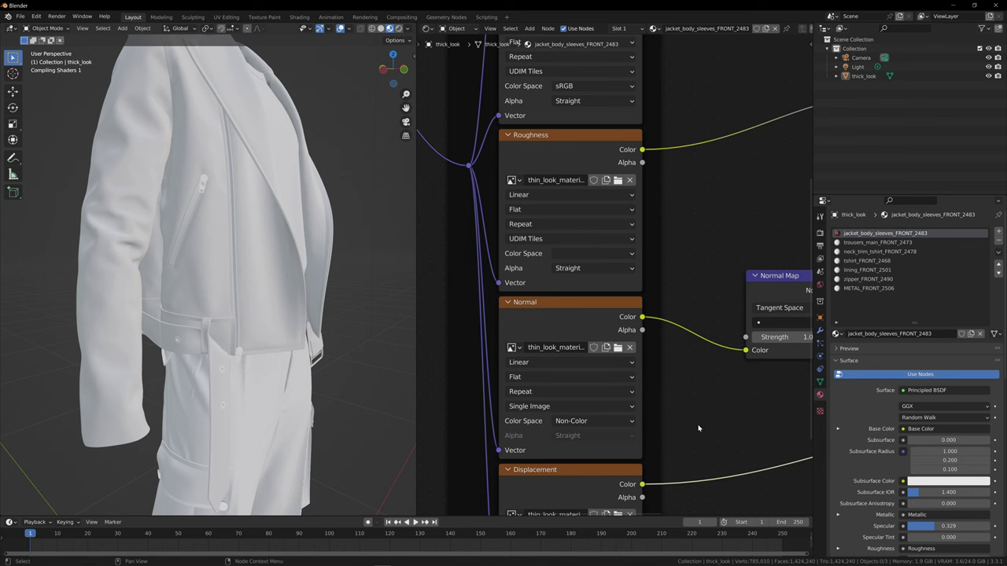
Reload the Normal texture node with the jacket_body_sleeves Normal_opengl_.1001.png file as UDIM tiles
{"action": "scroll", "coordinate": [598, 299], "scroll_direction": "down", "scroll_amount": 5, "text": "shift"}
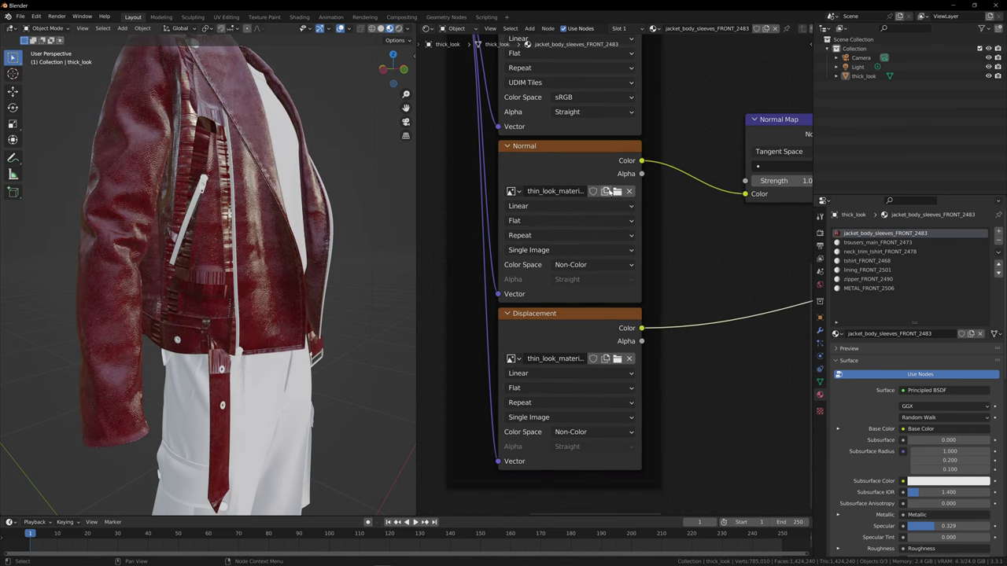
{"action": "left_click", "coordinate": [617, 191]}
{"action": "scroll", "coordinate": [440, 326], "scroll_direction": "down", "scroll_amount": 2}
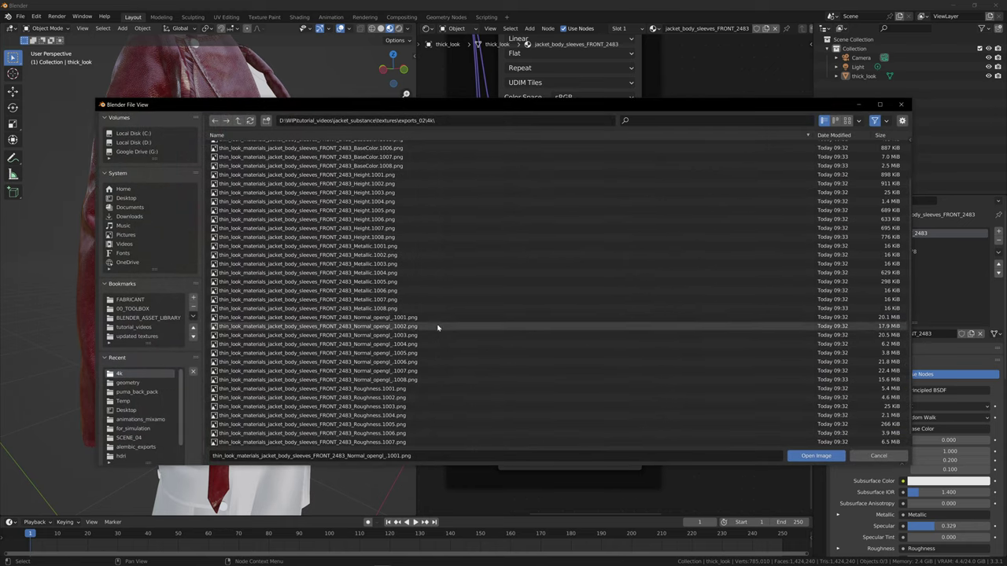
{"action": "left_click", "coordinate": [377, 317]}
{"action": "left_click", "coordinate": [812, 456]}
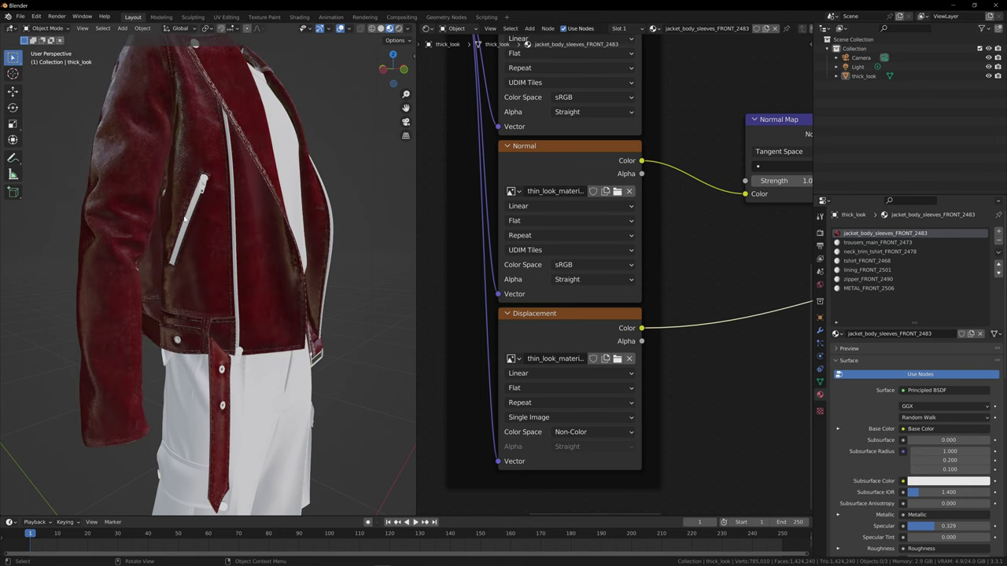
Reload the Displacement texture node with the jacket_body_sleeves Height.1001.png file as UDIM tiles
{"action": "left_click", "coordinate": [618, 359]}
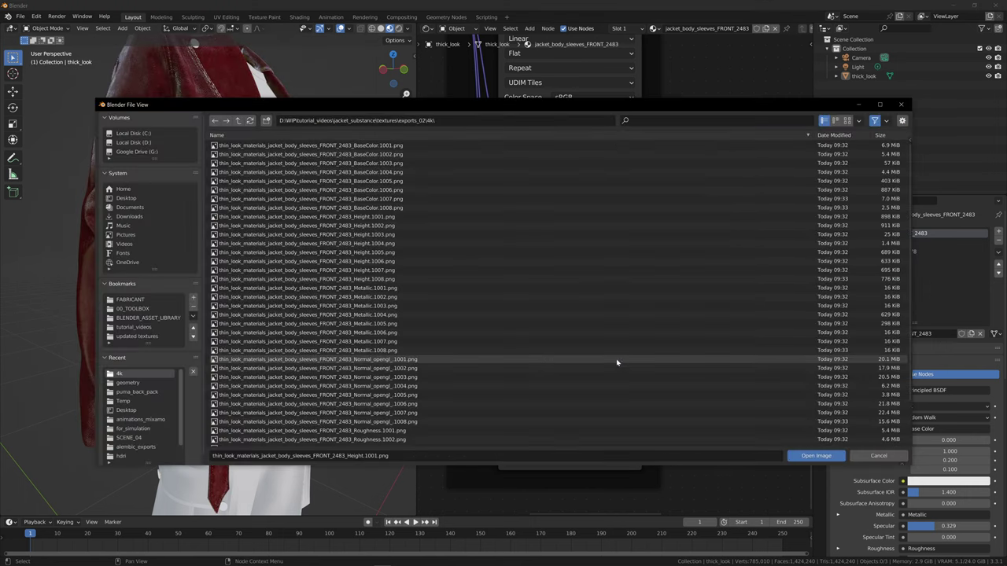
{"action": "left_click", "coordinate": [377, 217]}
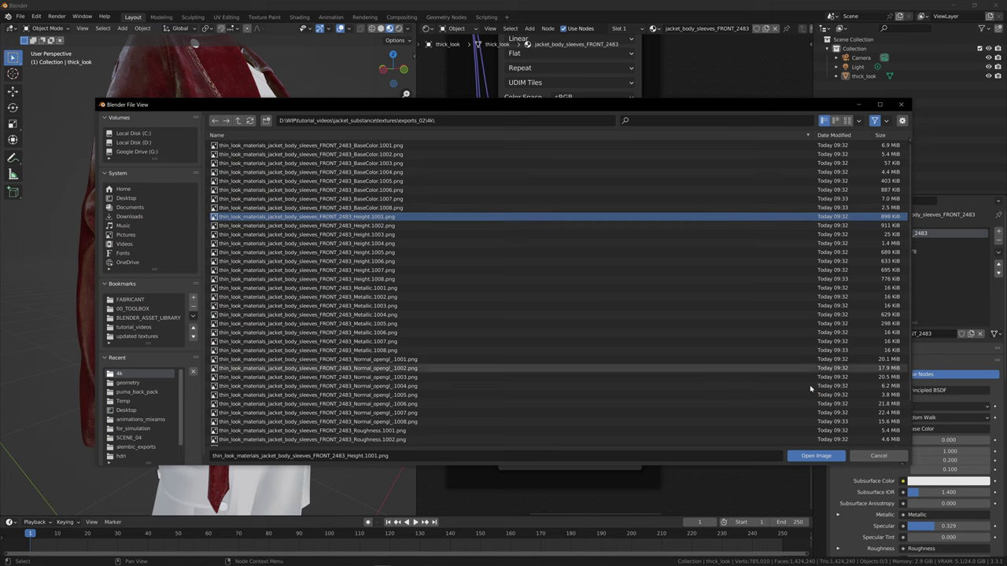
{"action": "left_click", "coordinate": [815, 457]}
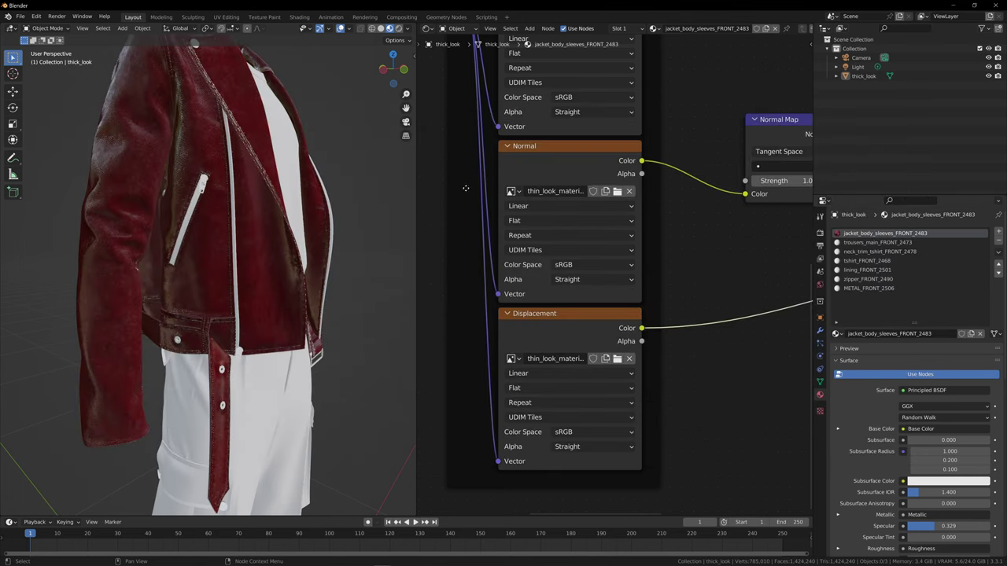
Set the color space of the Displacement and Normal texture nodes to Non-Color
{"action": "scroll", "coordinate": [681, 274], "scroll_direction": "down", "scroll_amount": 1}
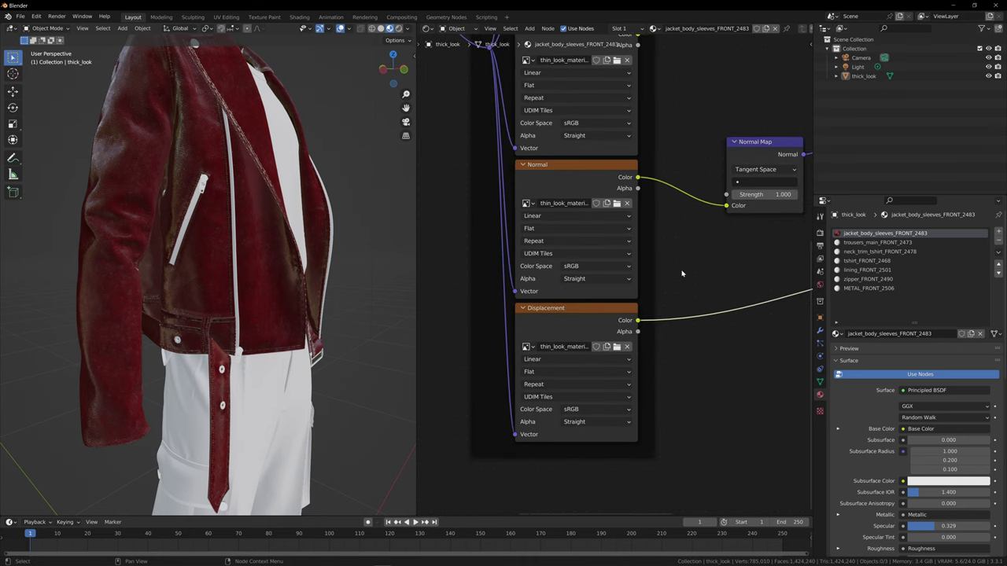
{"action": "middle_click_drag", "start_coordinate": [682, 274], "coordinate": [648, 262]}
{"action": "left_click", "coordinate": [515, 399]}
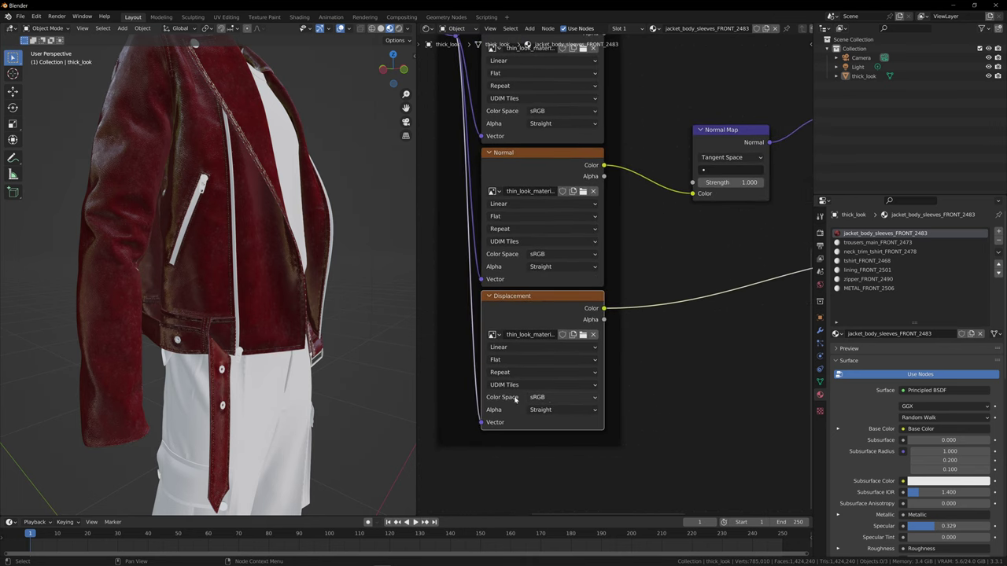
{"action": "left_click", "coordinate": [550, 398]}
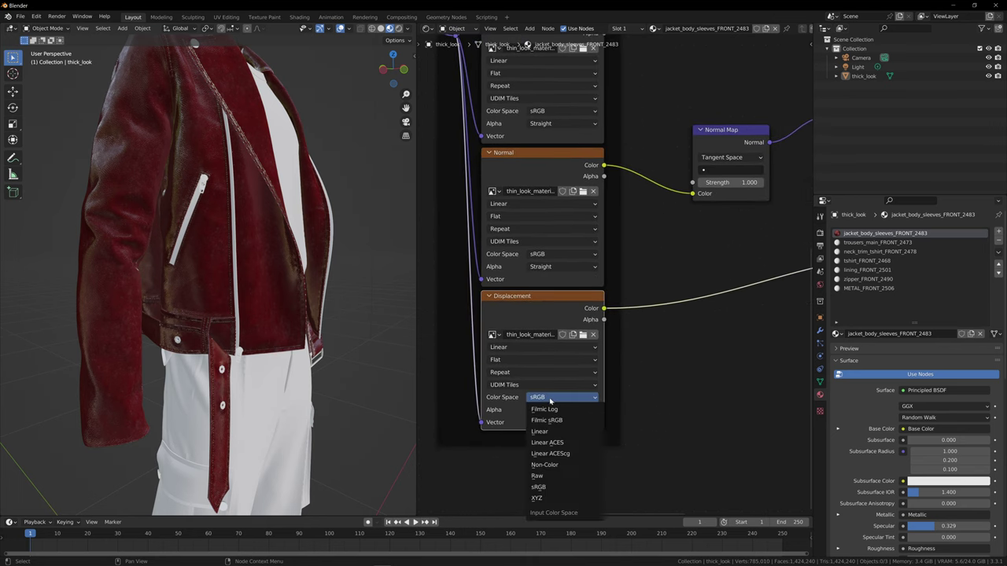
{"action": "left_click", "coordinate": [559, 465]}
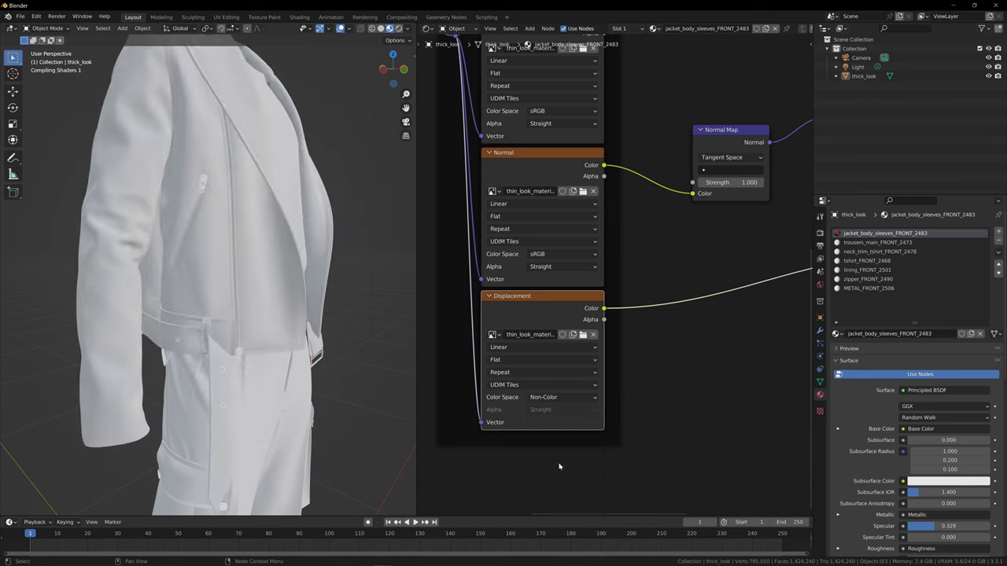
{"action": "left_click", "coordinate": [550, 255]}
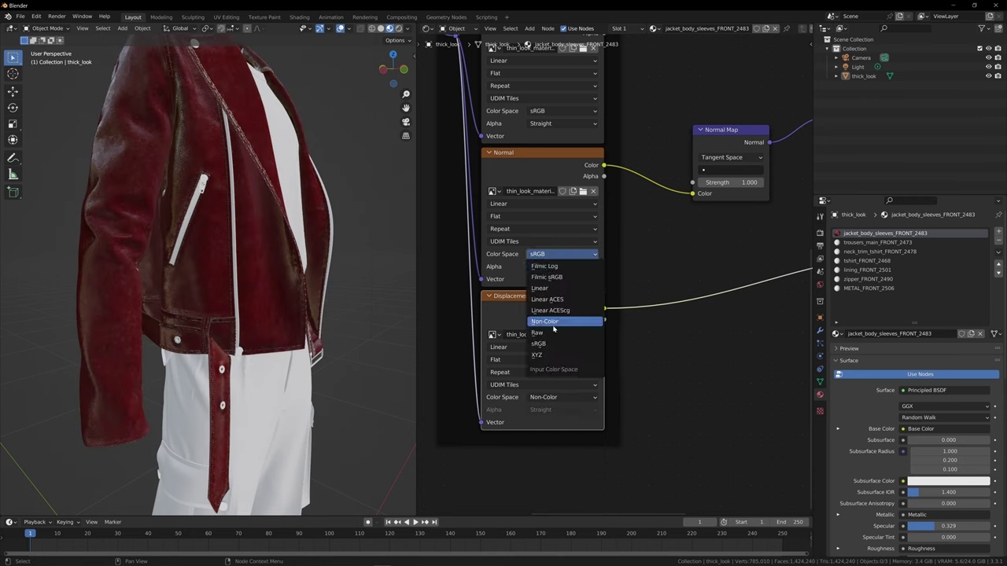
{"action": "left_click", "coordinate": [554, 324]}
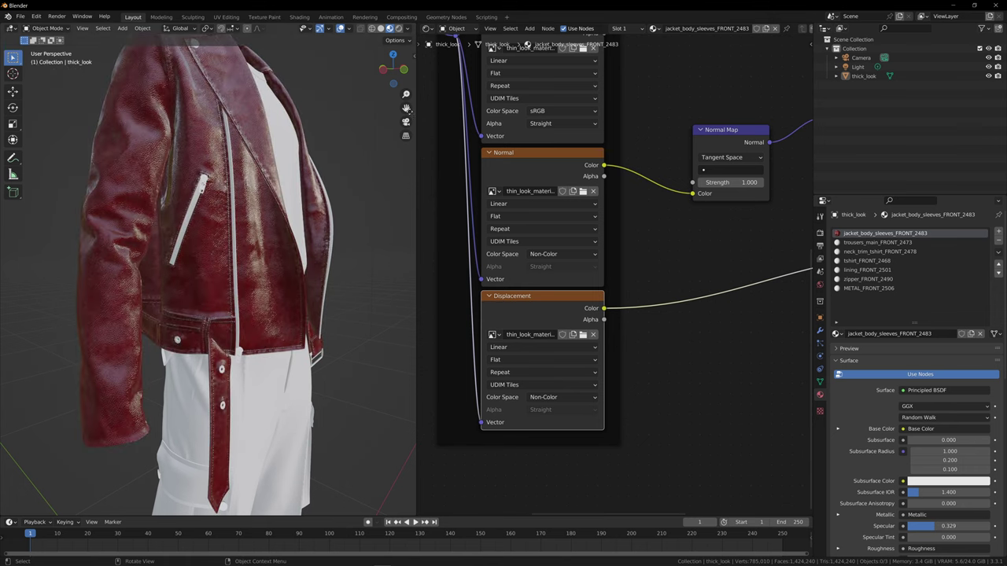
Set the color space of the Roughness and Metallic texture nodes to Non-Color
{"action": "left_click_drag", "start_coordinate": [406, 108], "coordinate": [422, 140]}
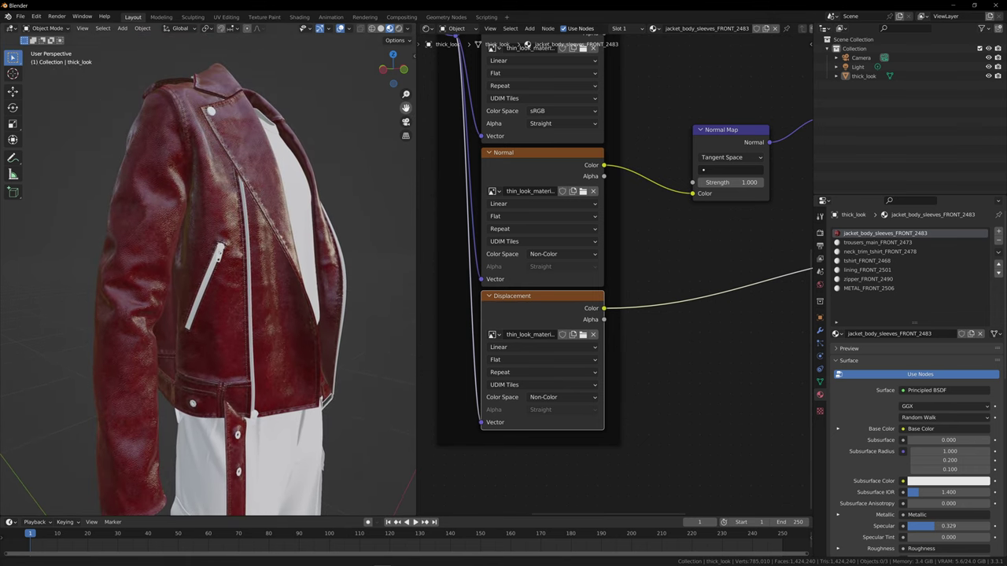
{"action": "middle_click_drag", "start_coordinate": [623, 279], "coordinate": [628, 418]}
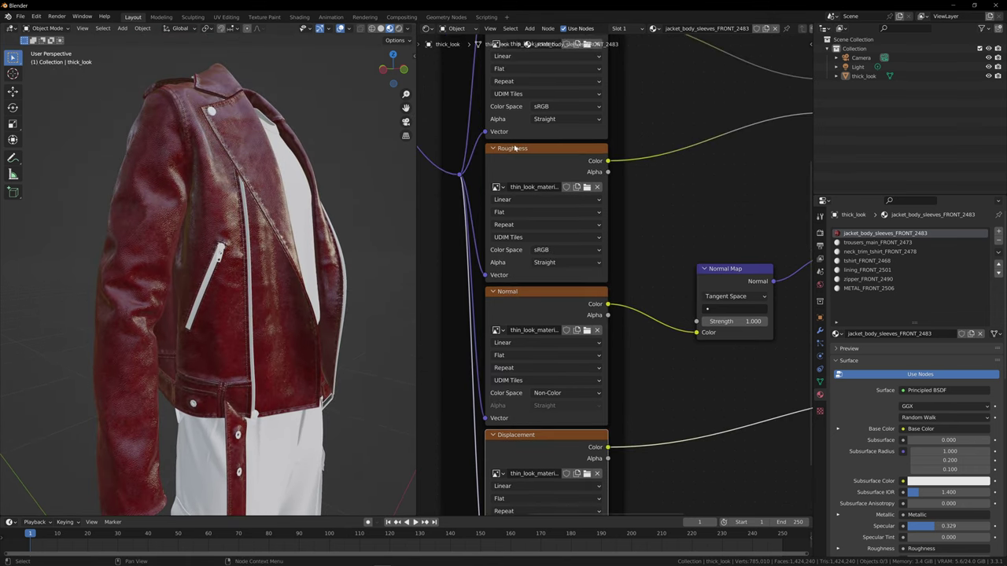
{"action": "left_click", "coordinate": [559, 251]}
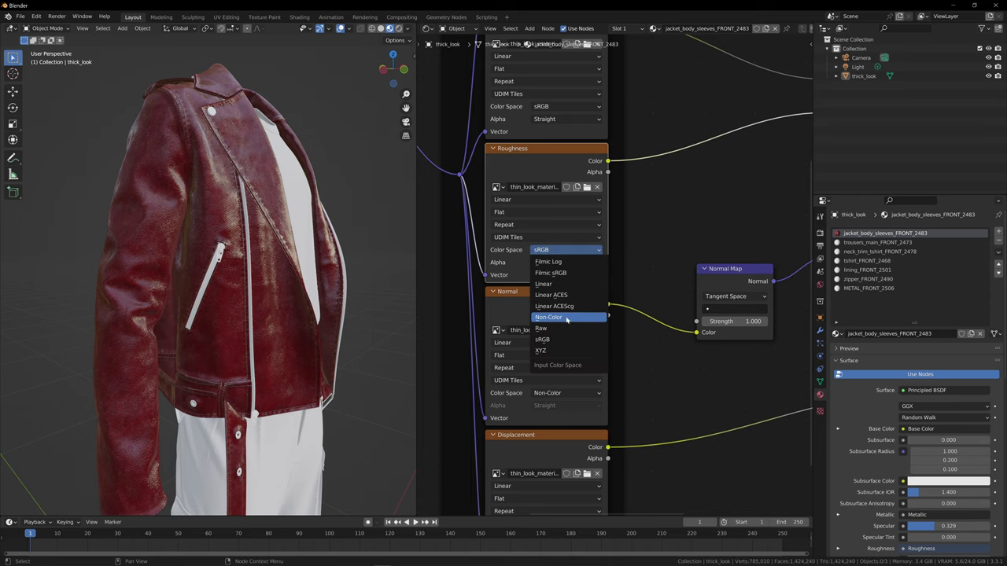
{"action": "left_click", "coordinate": [566, 317]}
{"action": "middle_click_drag", "start_coordinate": [647, 218], "coordinate": [649, 301]}
{"action": "left_click", "coordinate": [537, 121]}
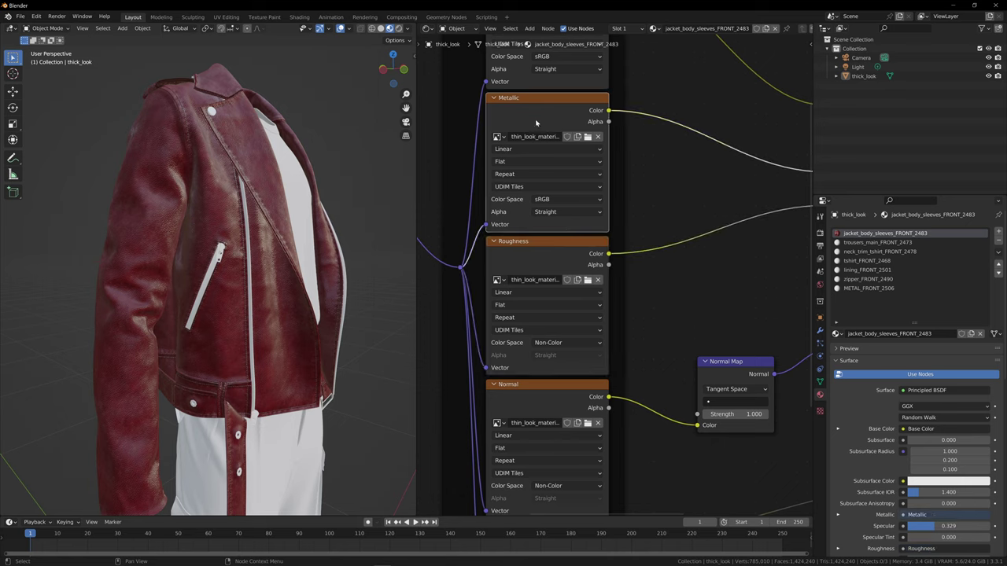
{"action": "left_click", "coordinate": [562, 204]}
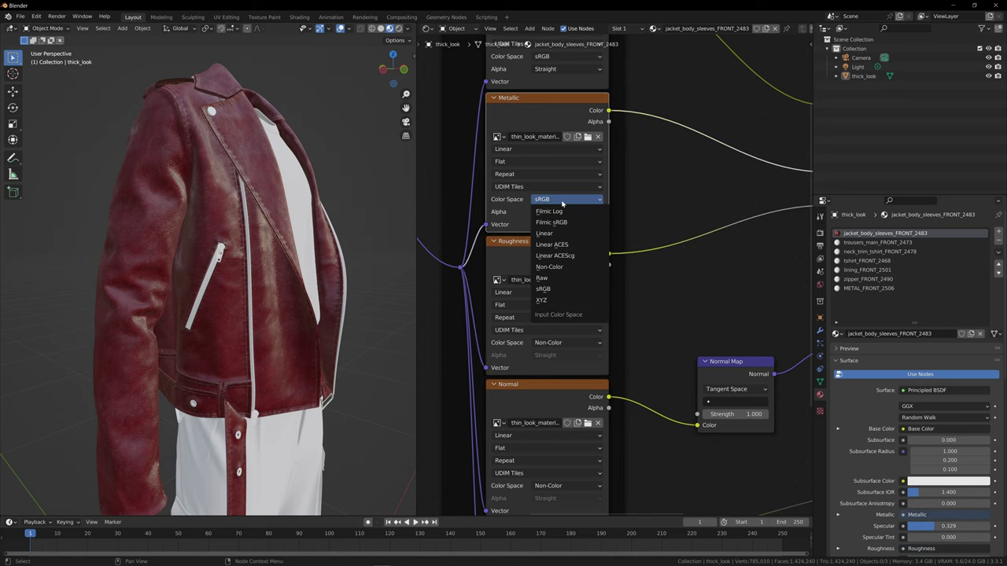
{"action": "left_click", "coordinate": [582, 272]}
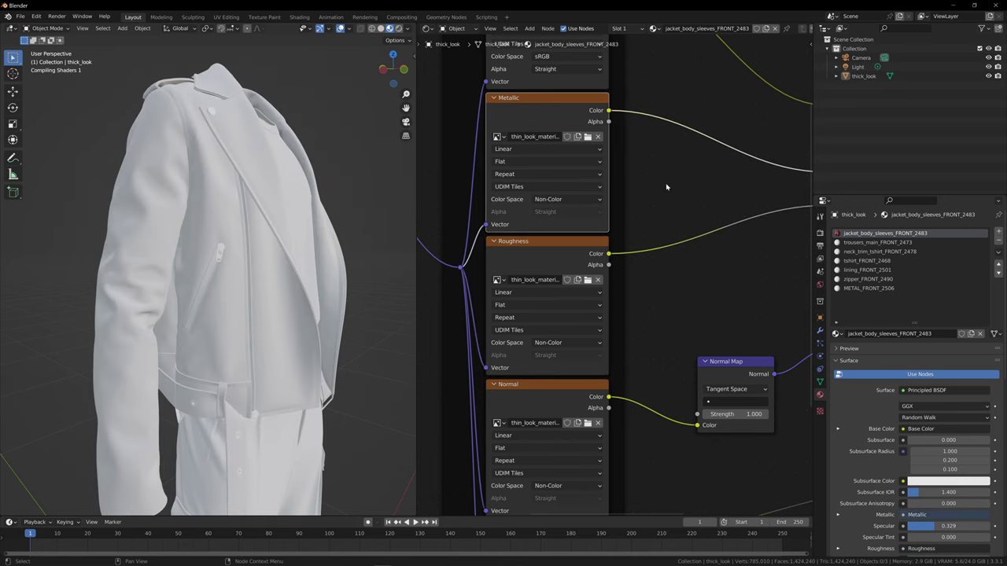
Examine the textured leather jacket in the 3D view and its complete material node setup
{"action": "middle_click_drag", "start_coordinate": [666, 187], "coordinate": [659, 340]}
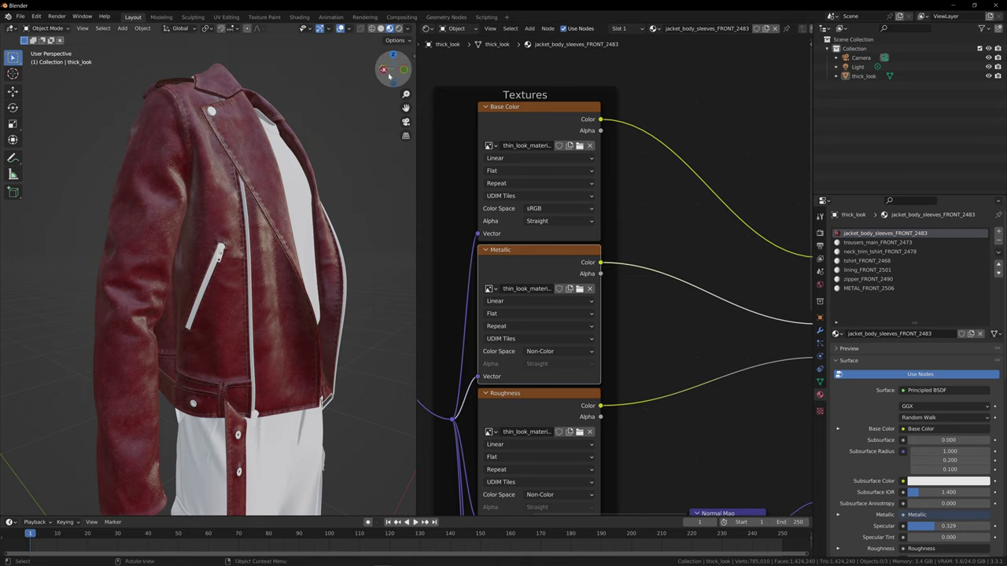
{"action": "left_click_drag", "start_coordinate": [393, 69], "coordinate": [566, 72]}
{"action": "left_click_drag", "start_coordinate": [393, 69], "coordinate": [287, 56]}
{"action": "scroll", "coordinate": [676, 325], "scroll_direction": "down", "scroll_amount": 4}
{"action": "scroll", "coordinate": [677, 324], "scroll_direction": "down", "scroll_amount": 2}
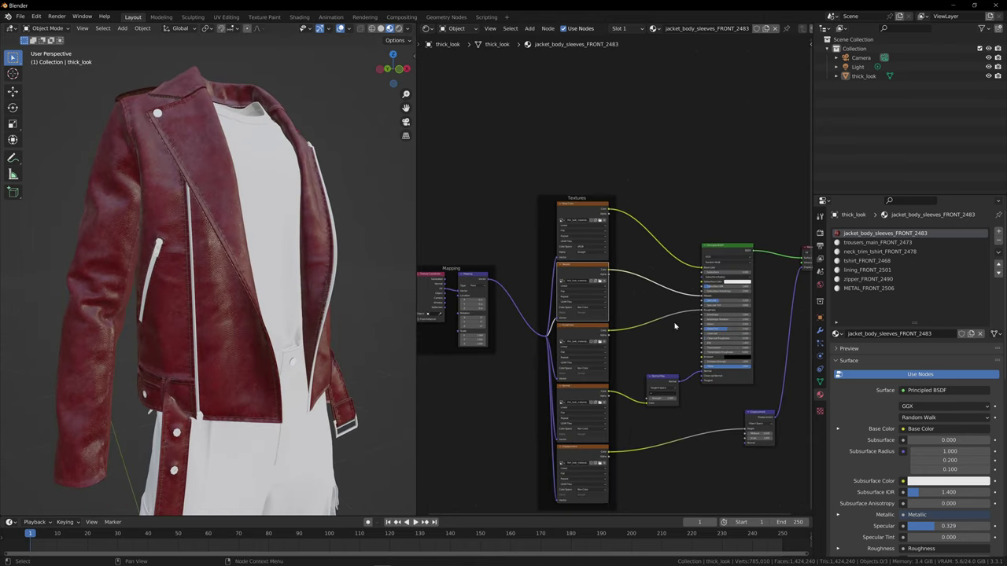
{"action": "middle_click_drag", "start_coordinate": [673, 340], "coordinate": [635, 204]}
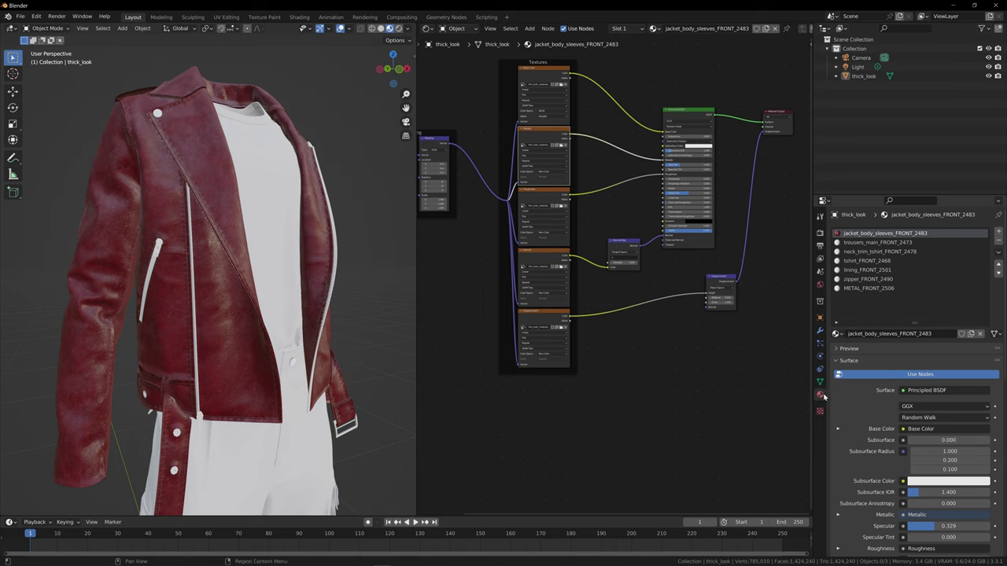
{"action": "left_click_drag", "start_coordinate": [393, 69], "coordinate": [382, 73]}
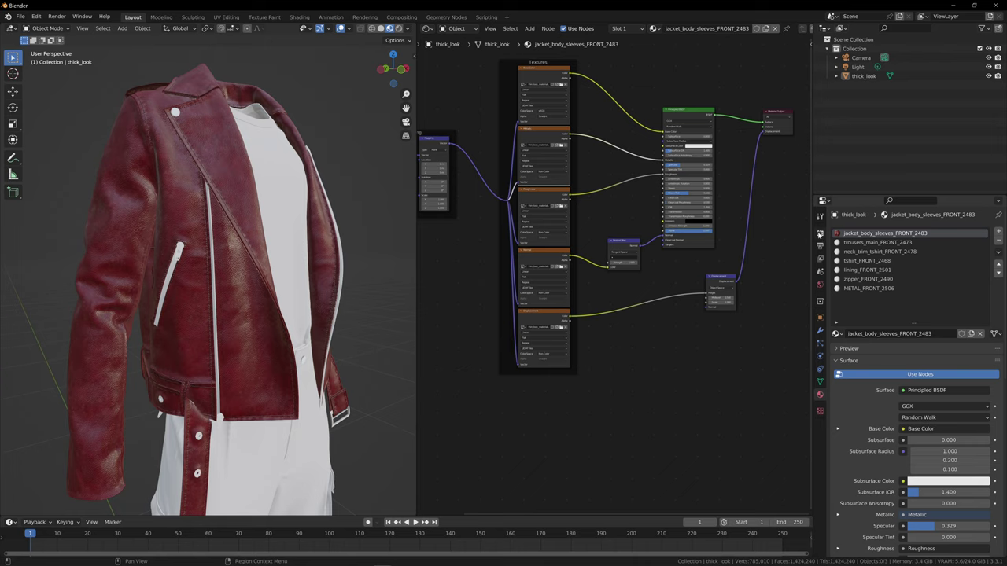
Show the scene's render settings and switch the jacket's 3D view to Rendered shading to inspect the leather
{"action": "left_click", "coordinate": [820, 234]}
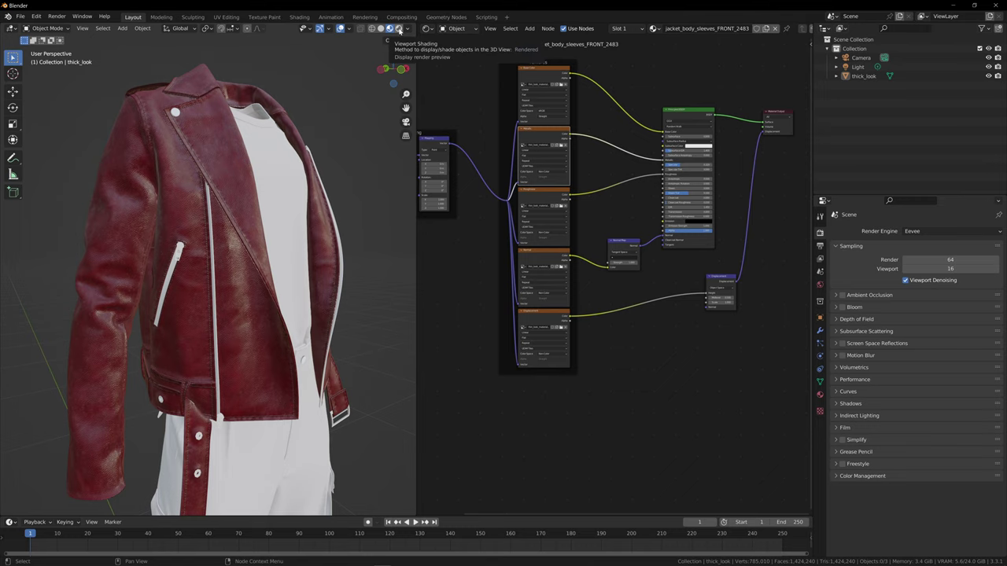
{"action": "left_click", "coordinate": [399, 29]}
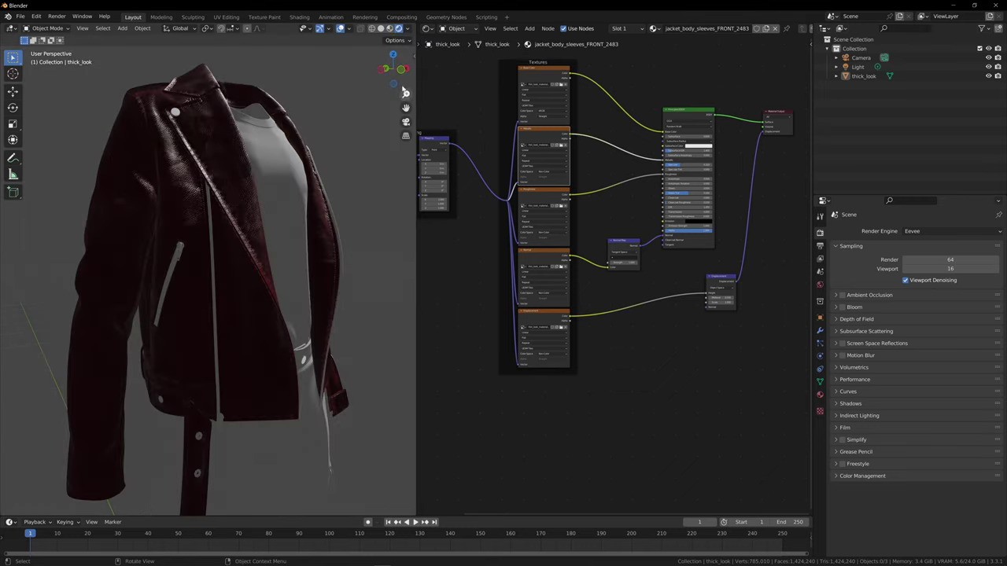
{"action": "left_click_drag", "start_coordinate": [402, 75], "coordinate": [375, 136]}
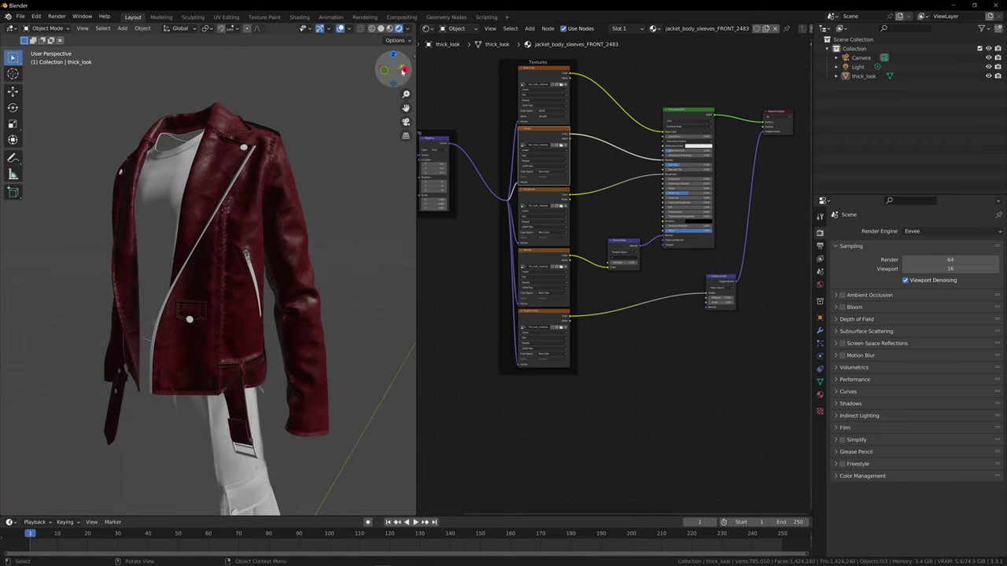
{"action": "left_click_drag", "start_coordinate": [393, 70], "coordinate": [368, 177]}
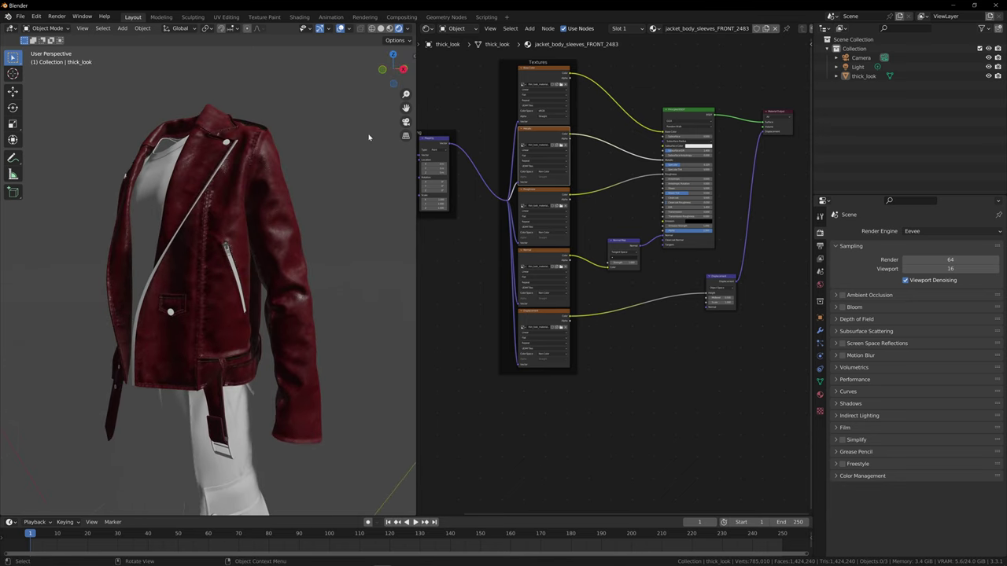
{"action": "scroll", "coordinate": [362, 142], "scroll_direction": "up", "scroll_amount": 5}
{"action": "scroll", "coordinate": [359, 144], "scroll_direction": "down", "scroll_amount": 6}
{"action": "scroll", "coordinate": [359, 145], "scroll_direction": "up", "scroll_amount": 4}
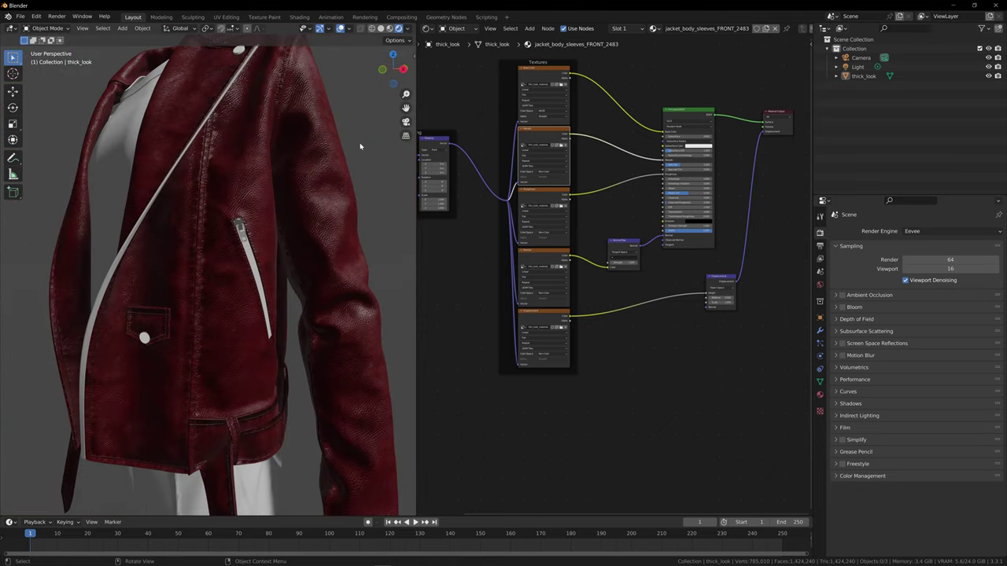
{"action": "scroll", "coordinate": [361, 146], "scroll_direction": "down", "scroll_amount": 3}
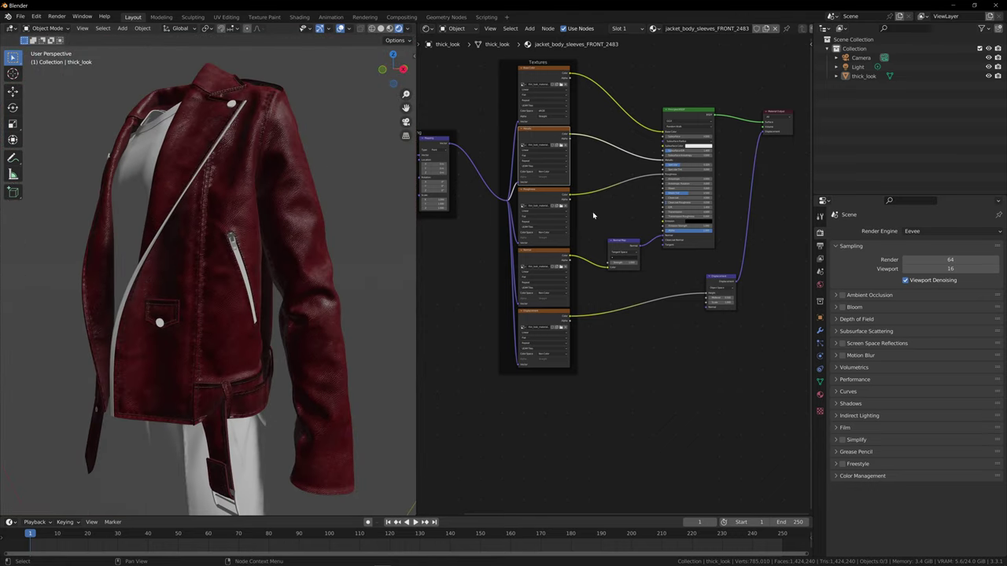
Change the shader node editor area into a second 3D Viewport
{"action": "scroll", "coordinate": [593, 215], "scroll_direction": "down", "scroll_amount": 5}
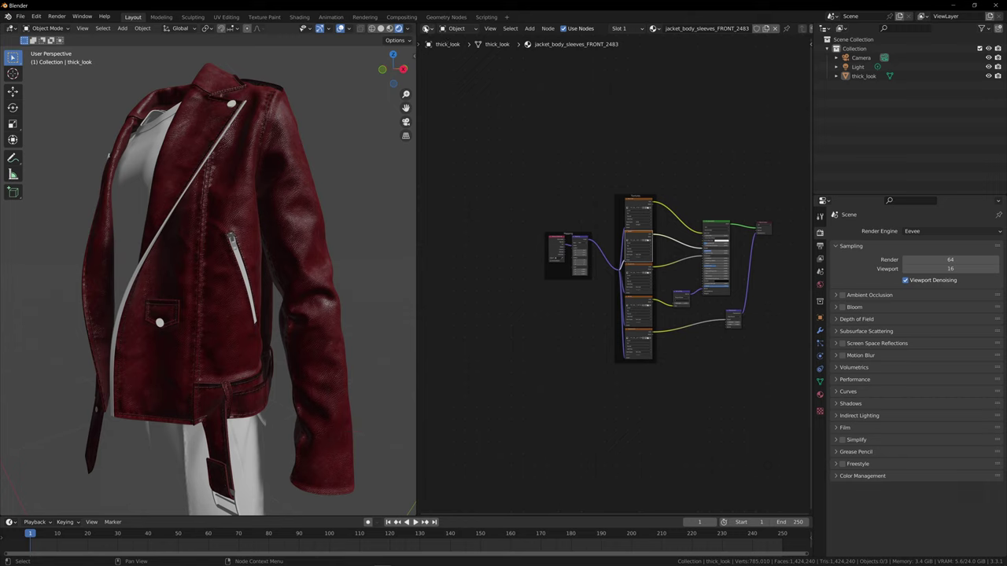
{"action": "left_click", "coordinate": [428, 29]}
{"action": "left_click", "coordinate": [428, 29]}
{"action": "left_click", "coordinate": [429, 30]}
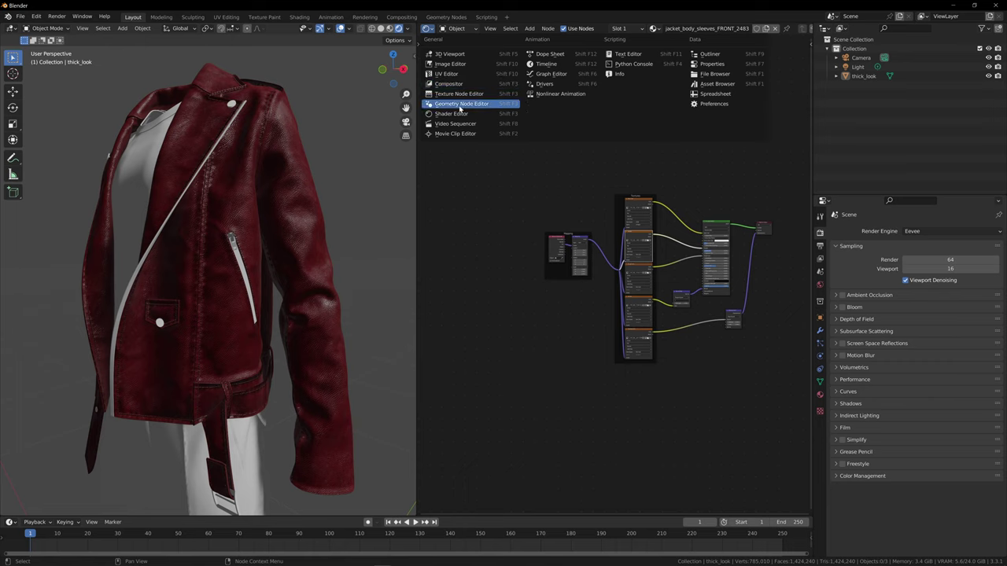
{"action": "left_click", "coordinate": [459, 54]}
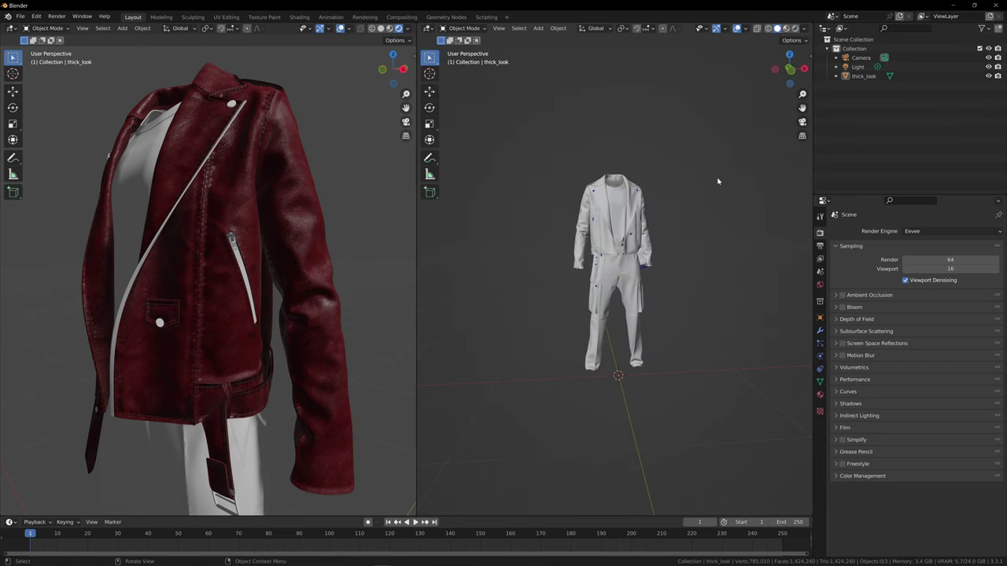
Move the point light down about 3.6 m so it sits closer to the outfit's height
{"action": "scroll", "coordinate": [717, 181], "scroll_direction": "down", "scroll_amount": 7}
{"action": "left_click_drag", "start_coordinate": [803, 108], "coordinate": [792, 161]}
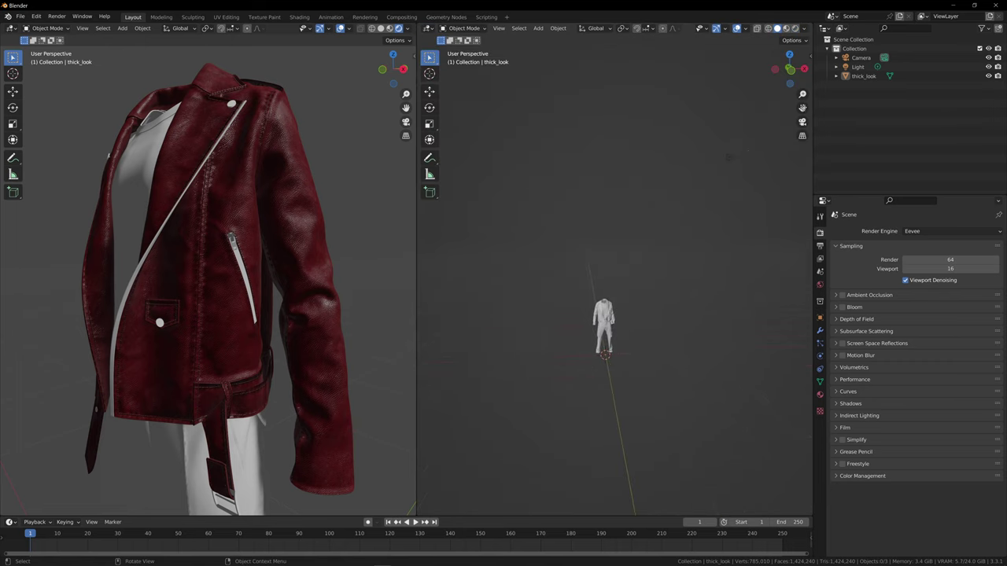
{"action": "left_click", "coordinate": [726, 158]}
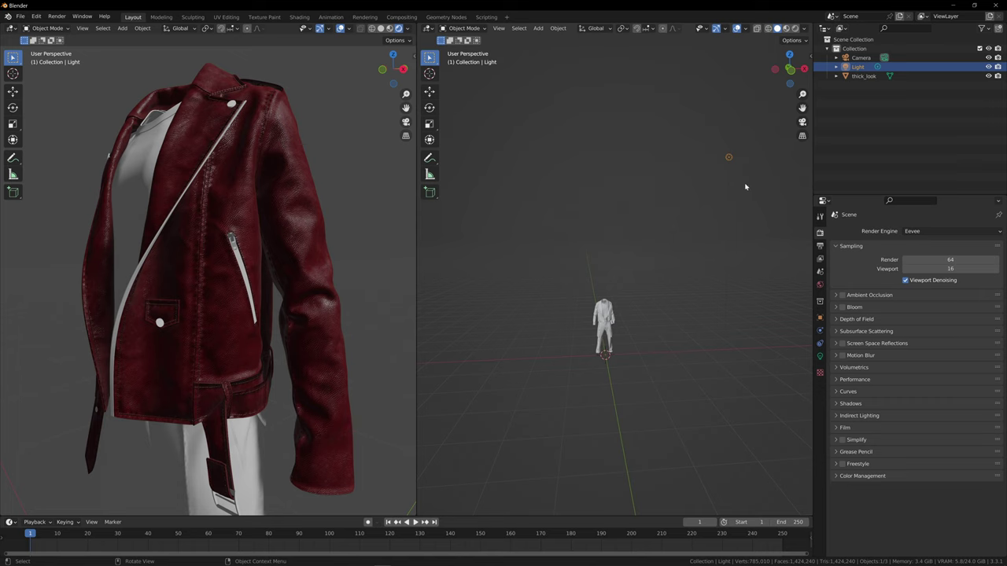
{"action": "key", "text": "g"}
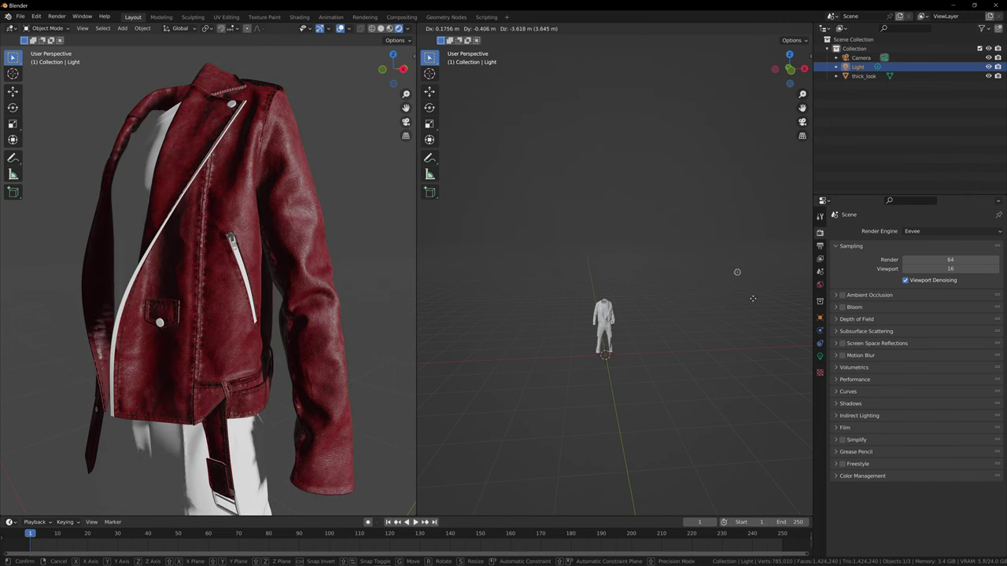
{"action": "left_click", "coordinate": [751, 301]}
Duplicate the point light and place the copy about 8.4 m away on the opposite side of the outfit
{"action": "key", "text": "shift"}
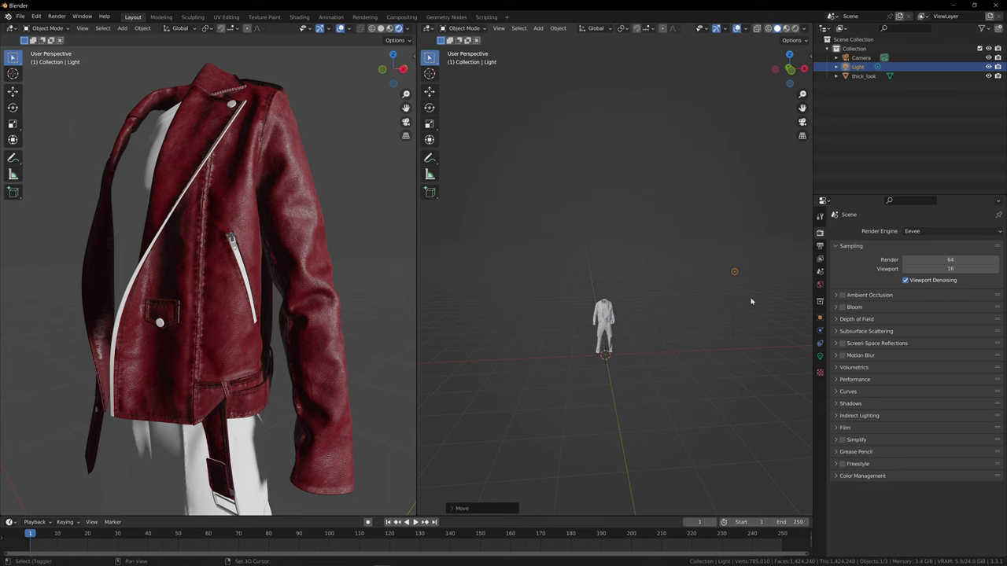
{"action": "key", "text": "shift+d"}
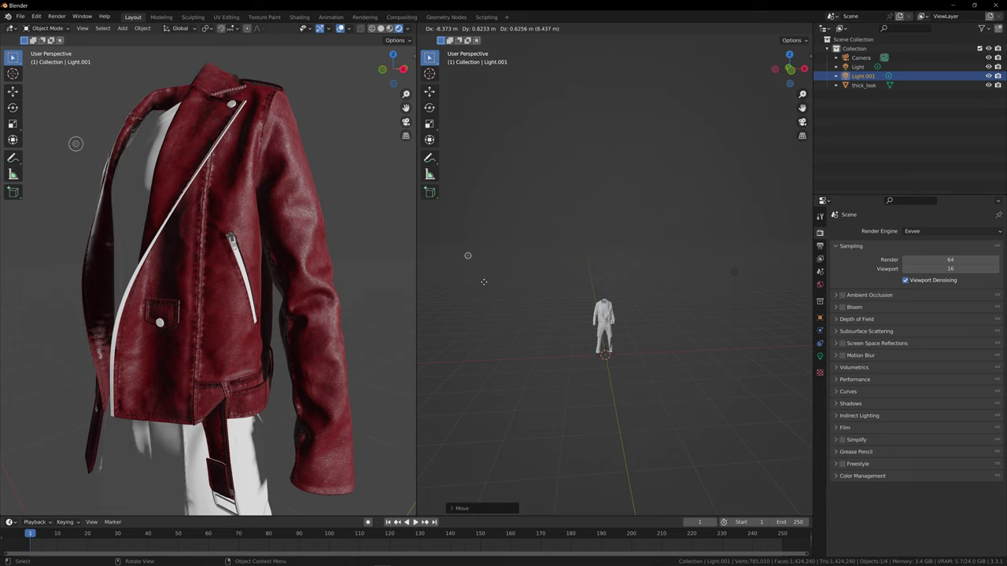
{"action": "left_click", "coordinate": [483, 283]}
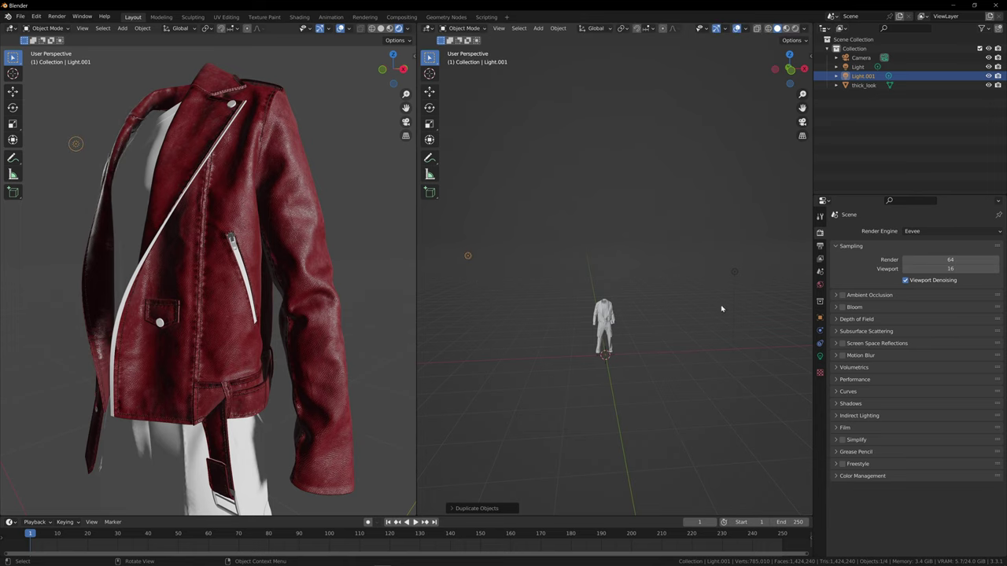
Set the radius of the duplicated light to 1.09 m and of the original light to 0.98 m
{"action": "left_click", "coordinate": [821, 356]}
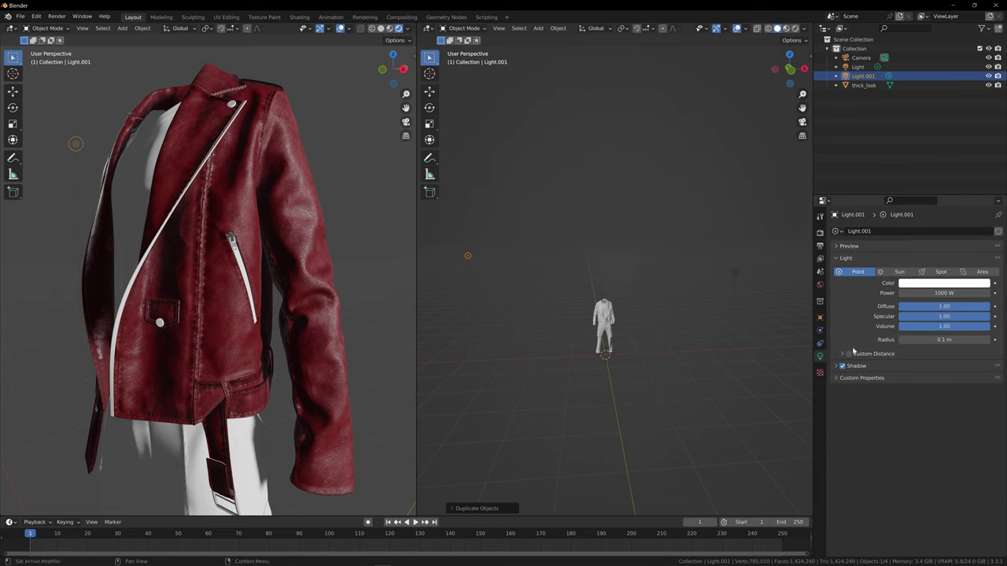
{"action": "left_click_drag", "start_coordinate": [921, 340], "coordinate": [949, 340]}
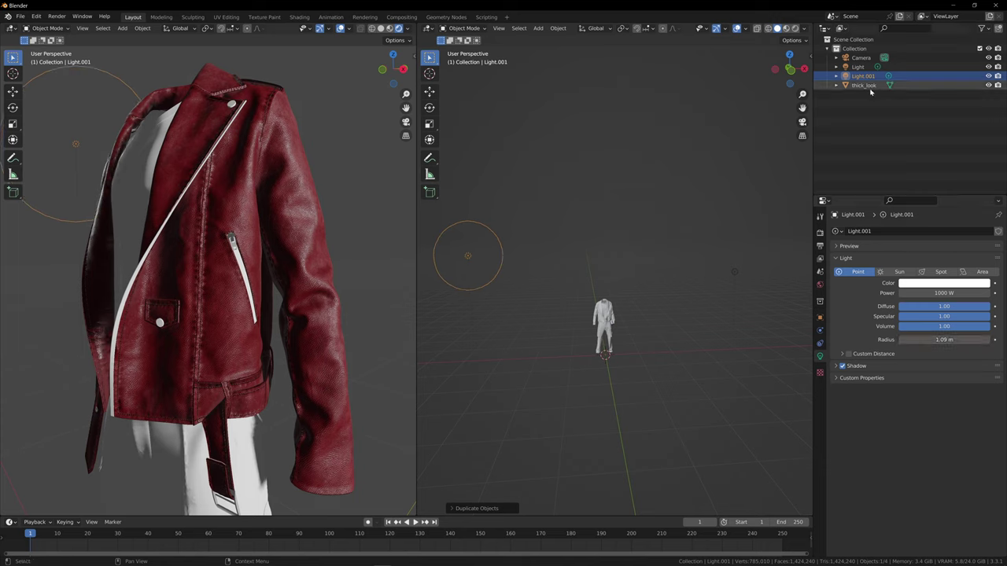
{"action": "left_click", "coordinate": [863, 67]}
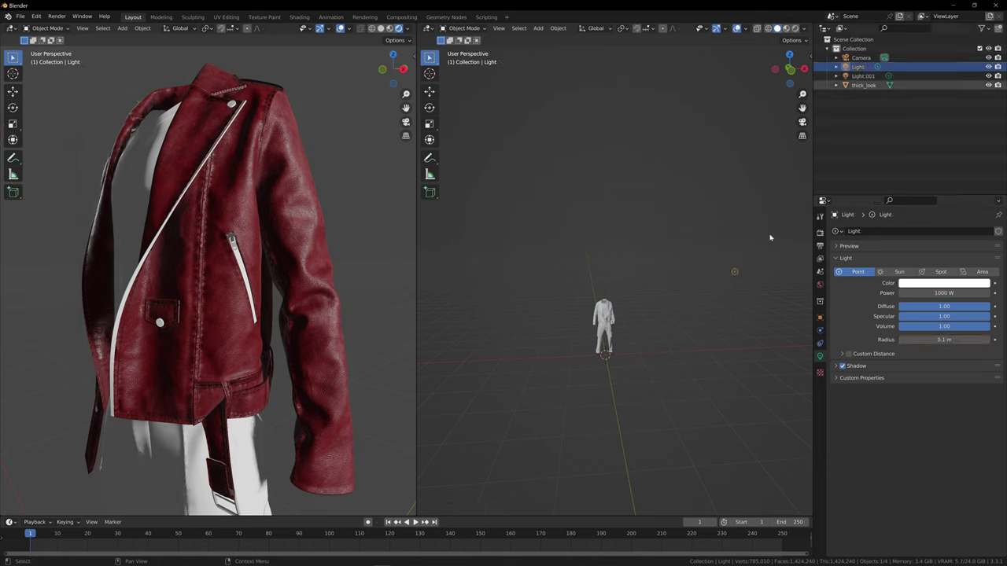
{"action": "mouse_move", "coordinate": [927, 340]}
{"action": "left_mouse_down"}
{"action": "mouse_move", "coordinate": [988, 340]}
{"action": "mouse_move", "coordinate": [942, 339]}
{"action": "left_mouse_up"}
{"action": "left_click_drag", "start_coordinate": [388, 77], "coordinate": [555, 77]}
{"action": "left_click_drag", "start_coordinate": [437, 70], "coordinate": [472, 221]}
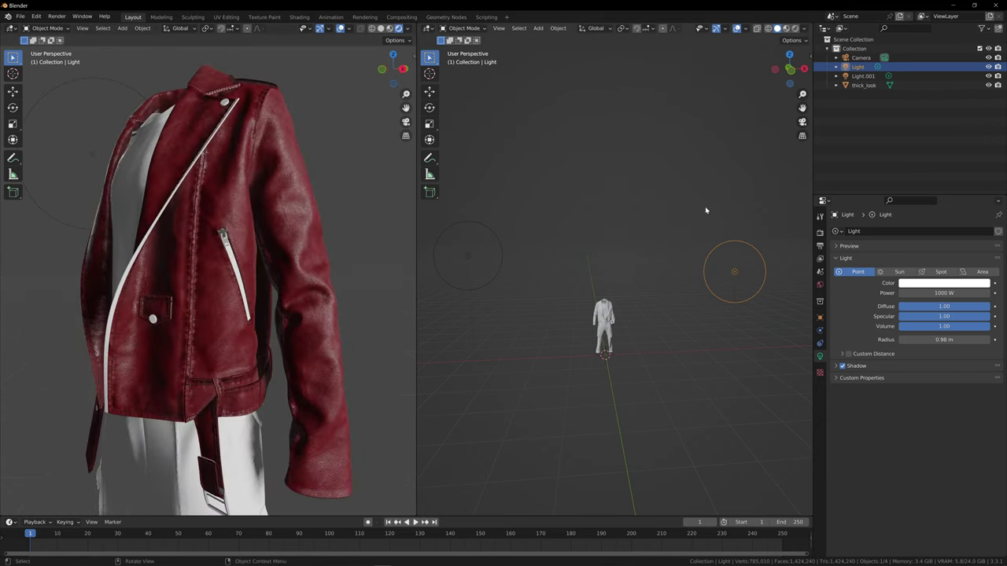
Check which graphics cards are enabled as Cycles render devices in the system preferences
{"action": "left_click", "coordinate": [820, 232]}
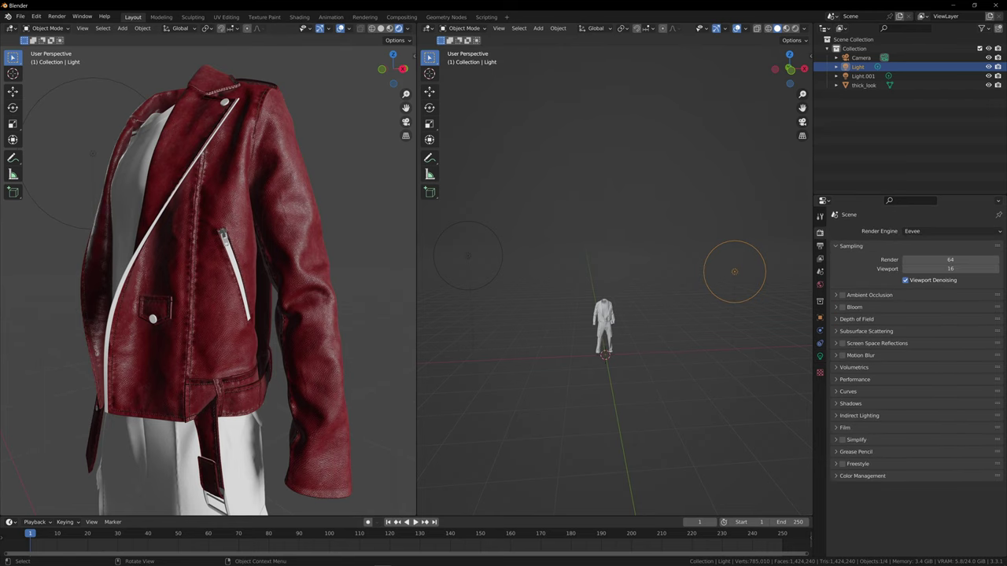
{"action": "left_click_drag", "start_coordinate": [400, 81], "coordinate": [397, 75]}
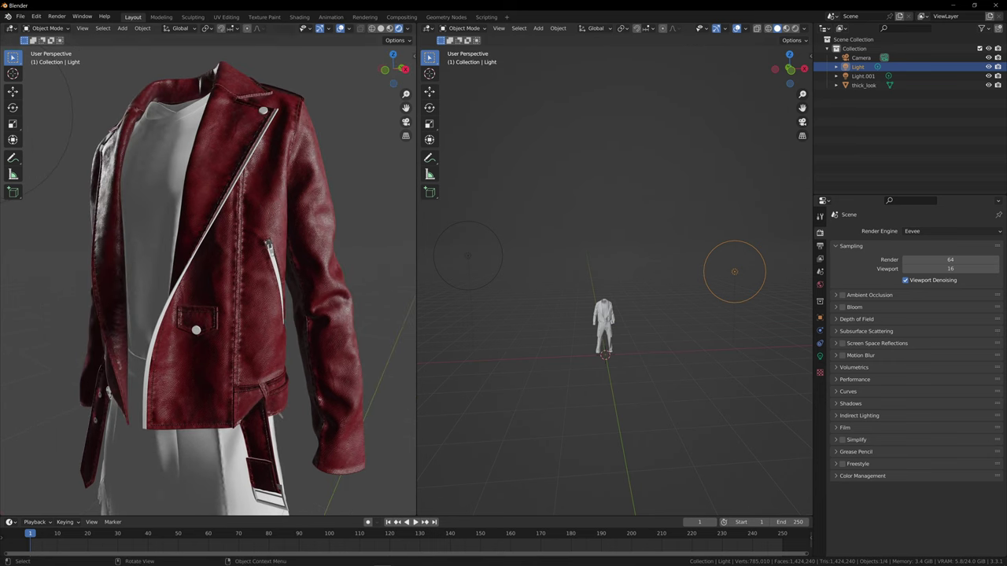
{"action": "left_click", "coordinate": [36, 16]}
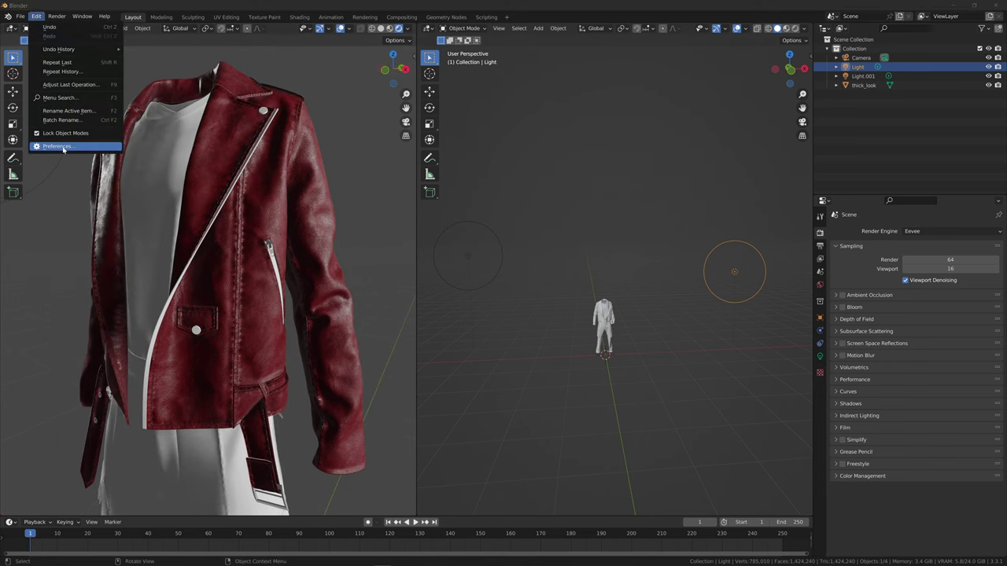
{"action": "left_click", "coordinate": [65, 149]}
{"action": "left_click", "coordinate": [30, 167]}
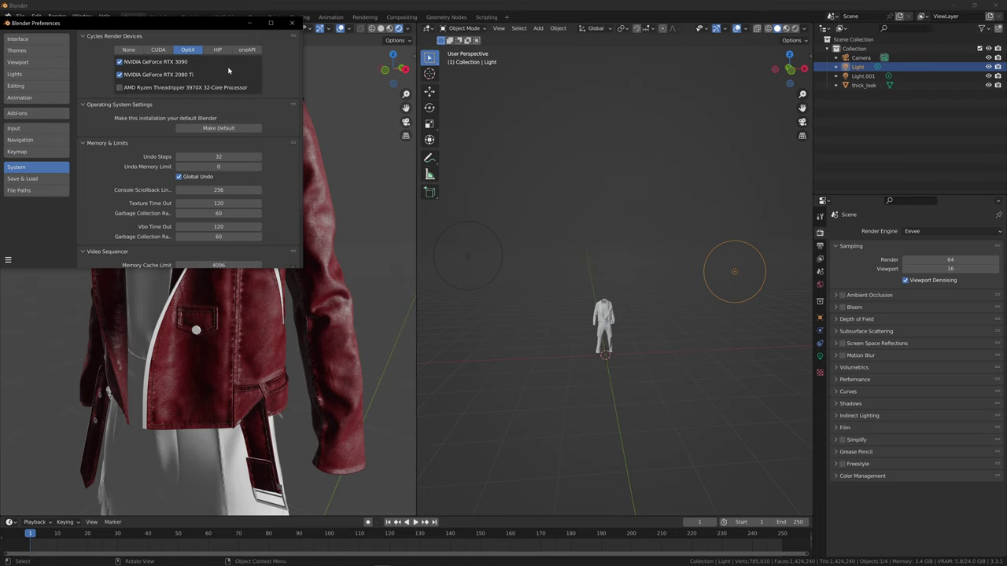
{"action": "left_click", "coordinate": [292, 22]}
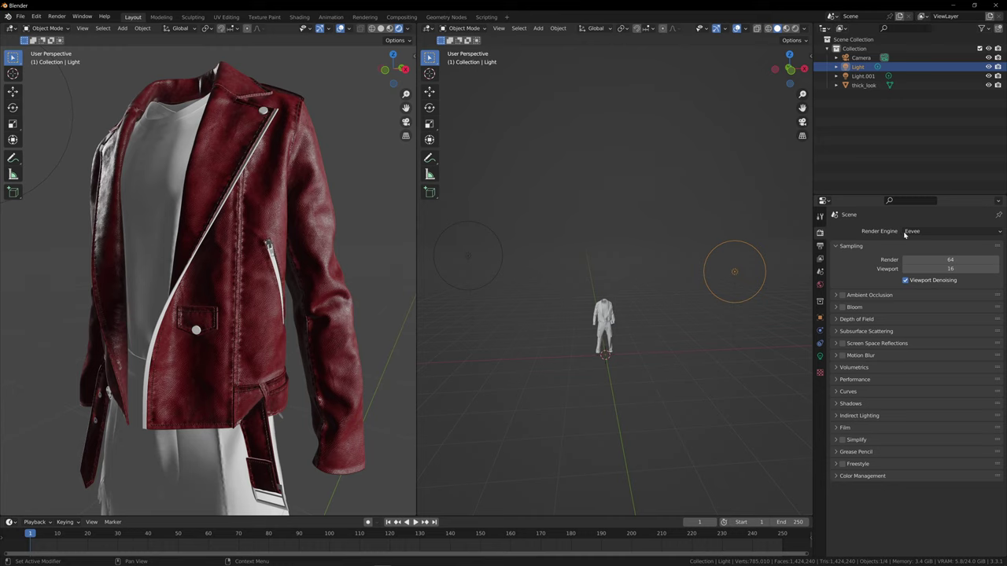
Set the render engine to Cycles with GPU Compute as the device, and inspect the jacket's rendered leather
{"action": "left_click", "coordinate": [920, 233]}
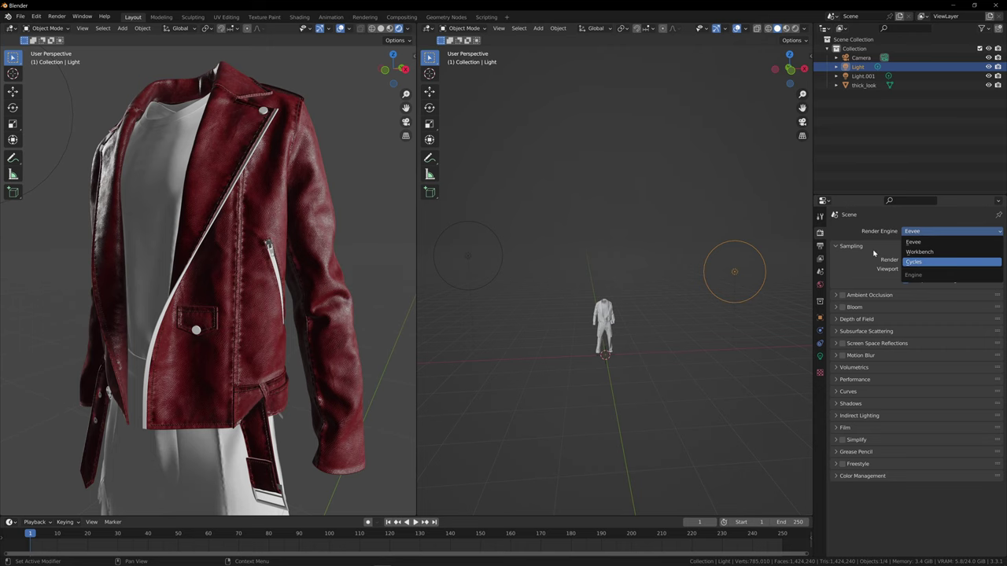
{"action": "key", "text": "Return"}
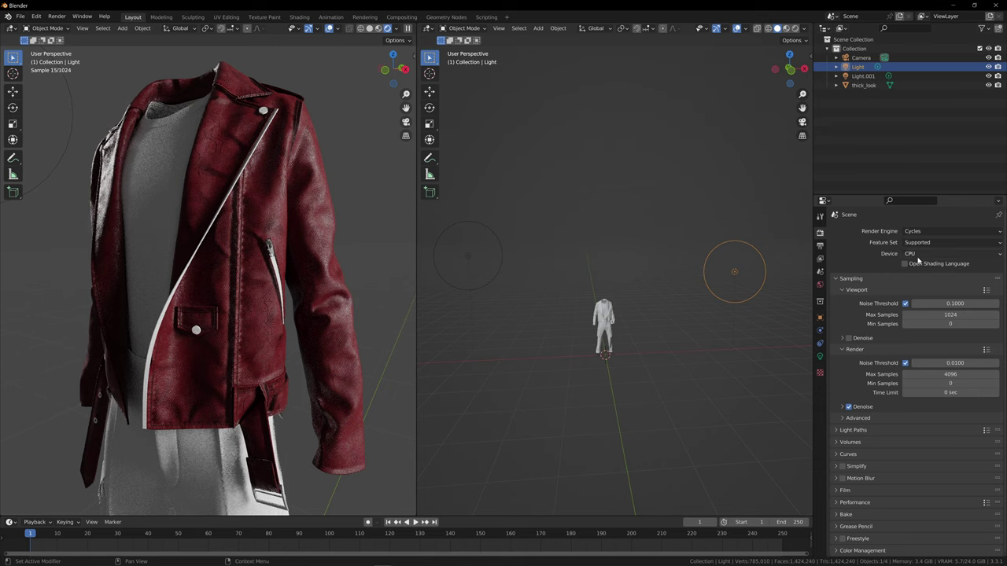
{"action": "left_click", "coordinate": [918, 255]}
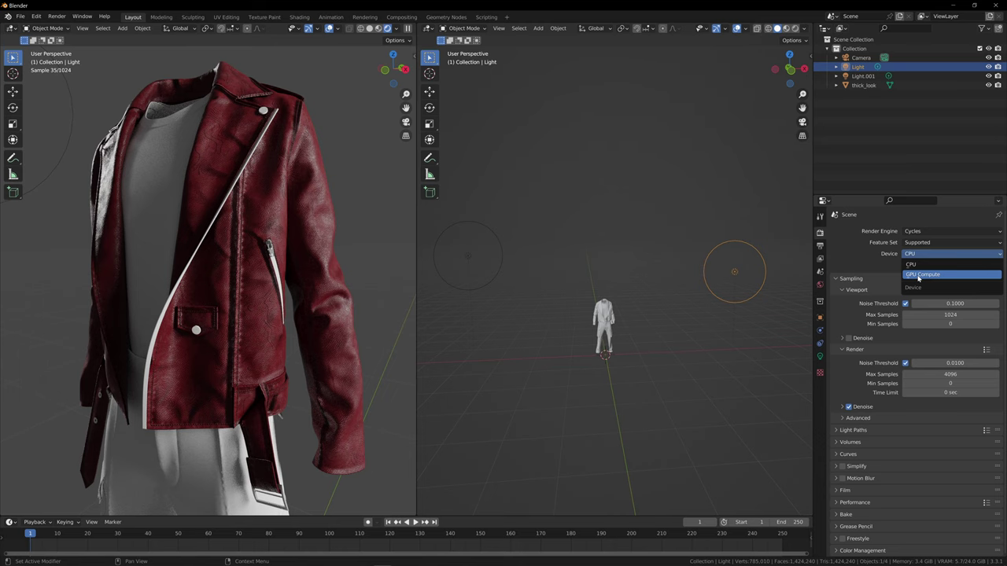
{"action": "left_click", "coordinate": [918, 275]}
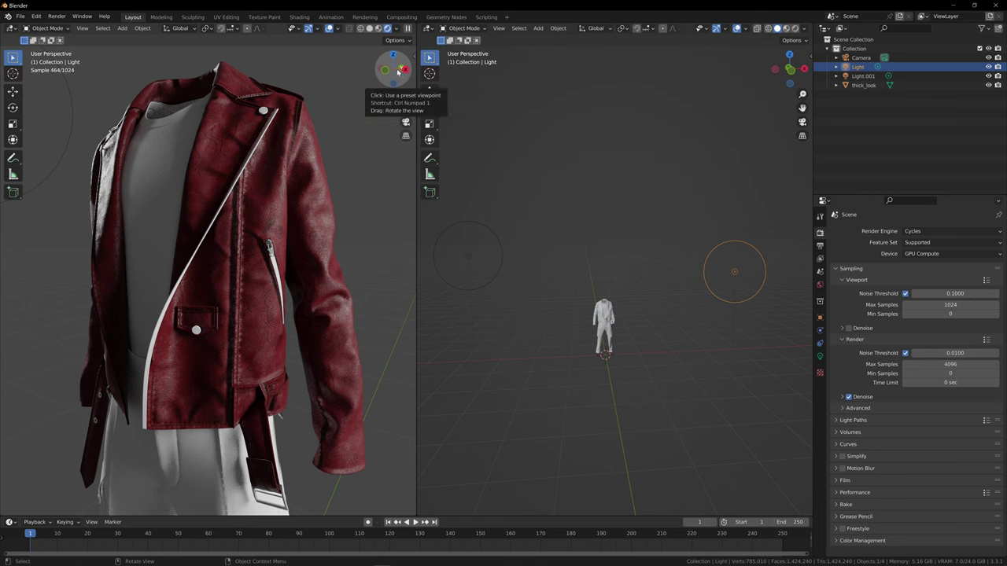
{"action": "left_click_drag", "start_coordinate": [393, 71], "coordinate": [376, 78]}
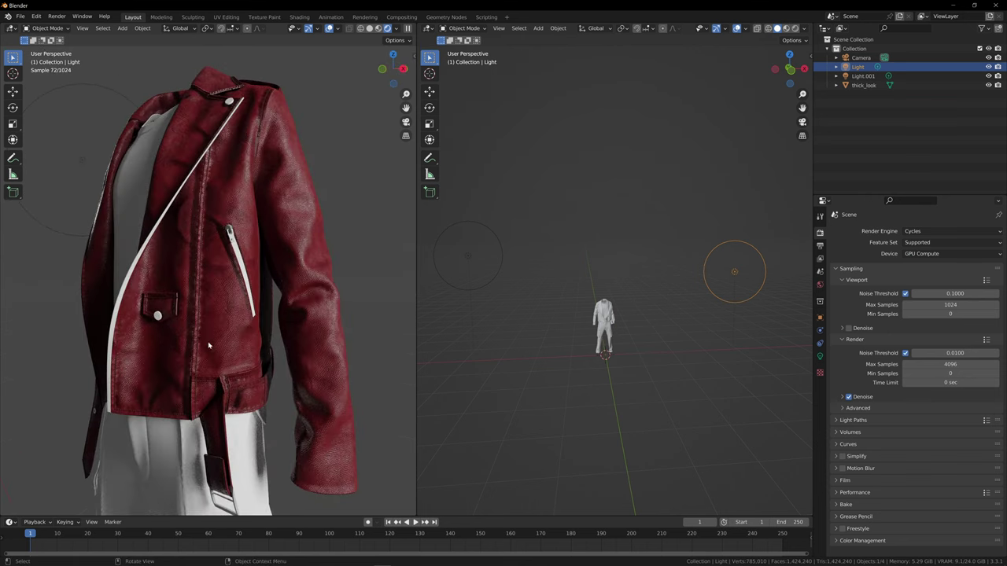
{"action": "scroll", "coordinate": [236, 238], "scroll_direction": "up", "scroll_amount": 4}
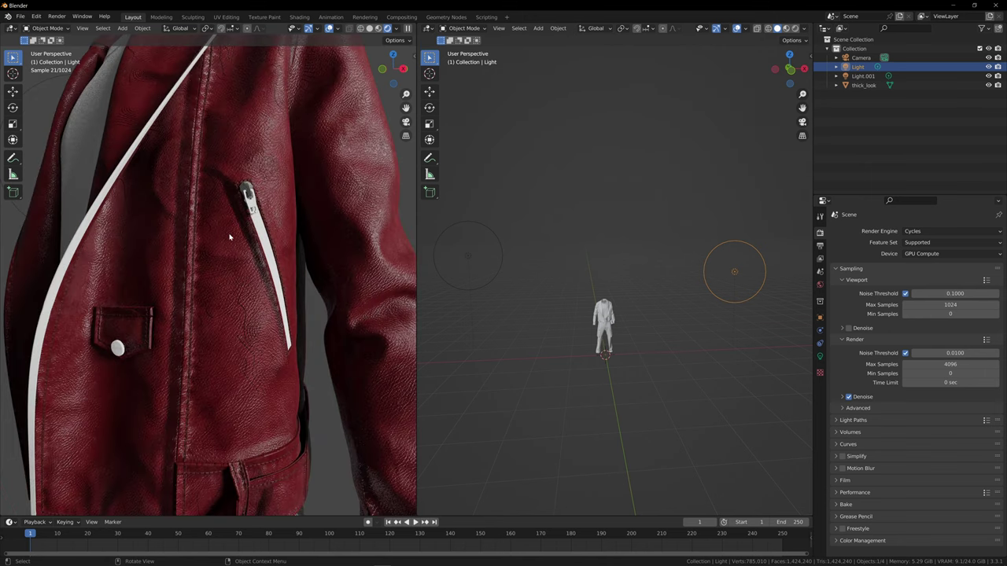
{"action": "scroll", "coordinate": [228, 237], "scroll_direction": "down", "scroll_amount": 6}
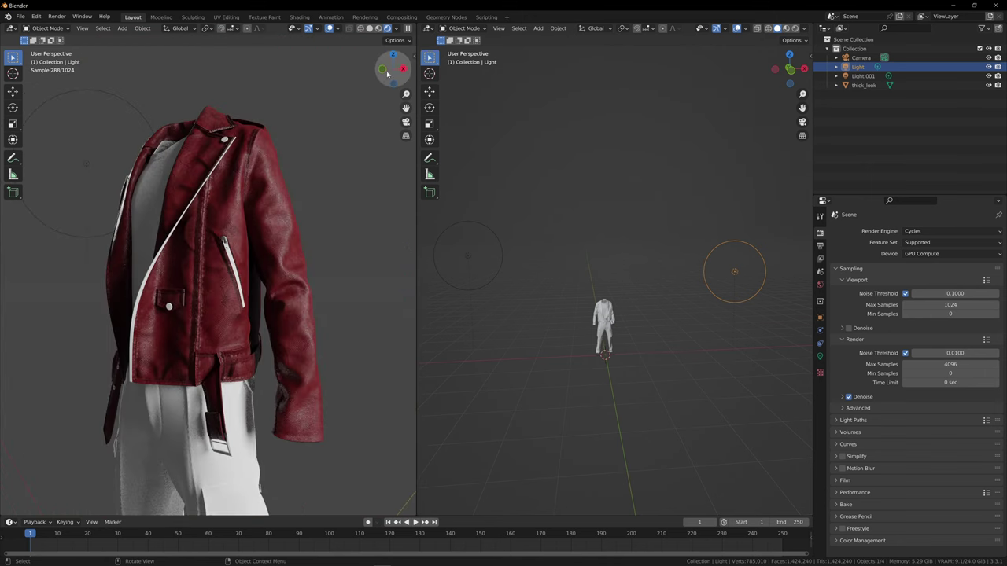
Change the second 3D viewport into a Shader Editor and display the jacket's material nodes
{"action": "left_click_drag", "start_coordinate": [387, 68], "coordinate": [395, 69]}
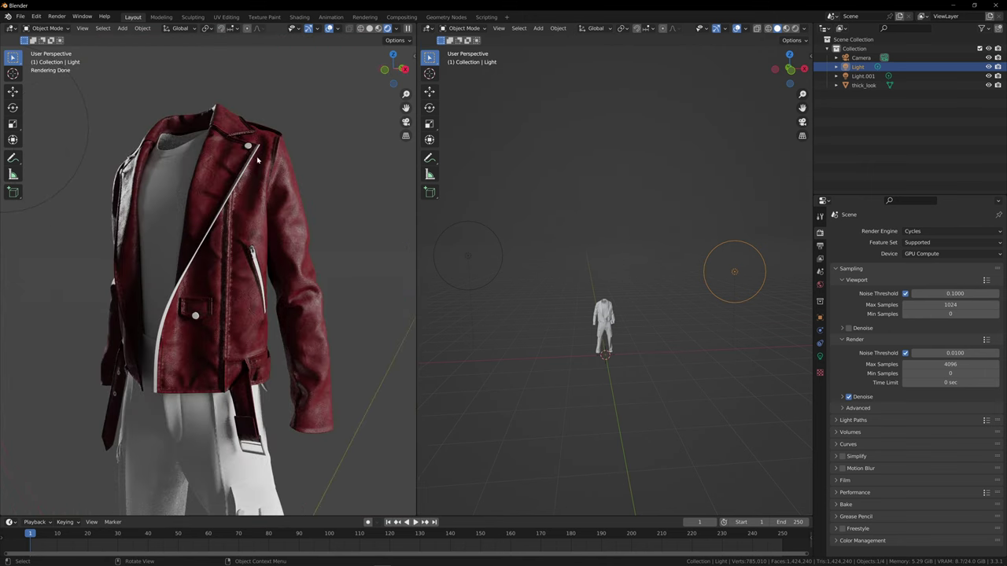
{"action": "left_click", "coordinate": [429, 28]}
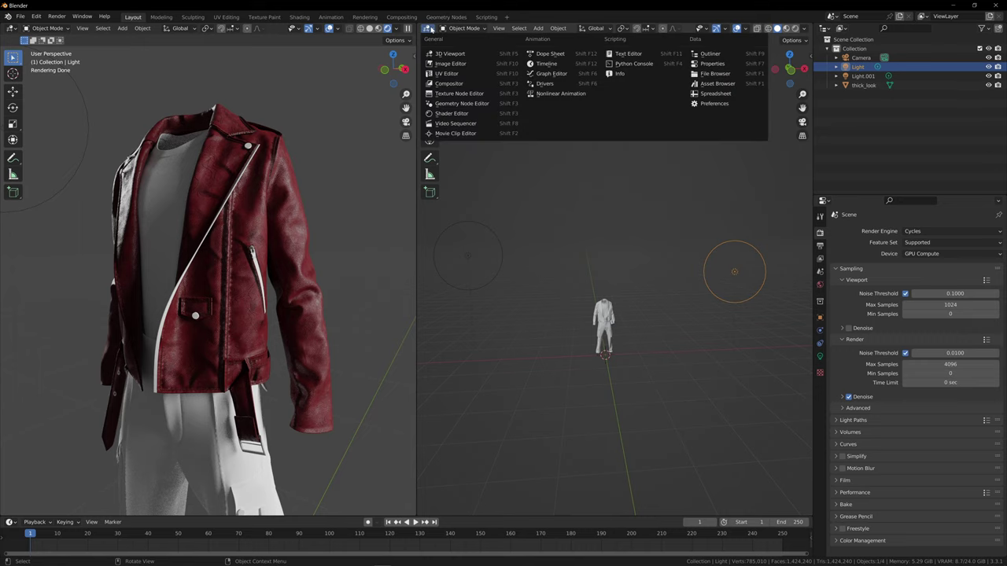
{"action": "left_click", "coordinate": [431, 30]}
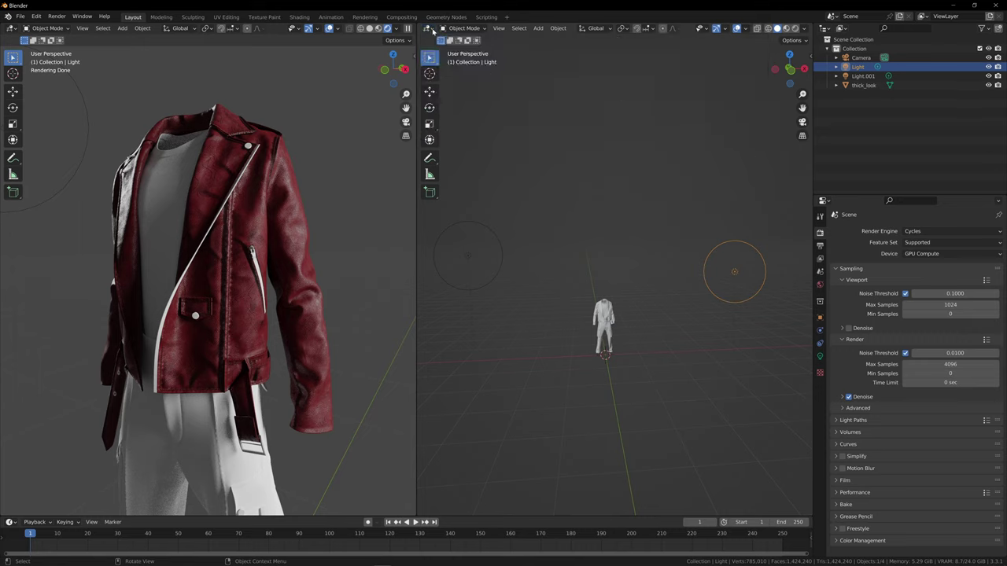
{"action": "left_click", "coordinate": [429, 29]}
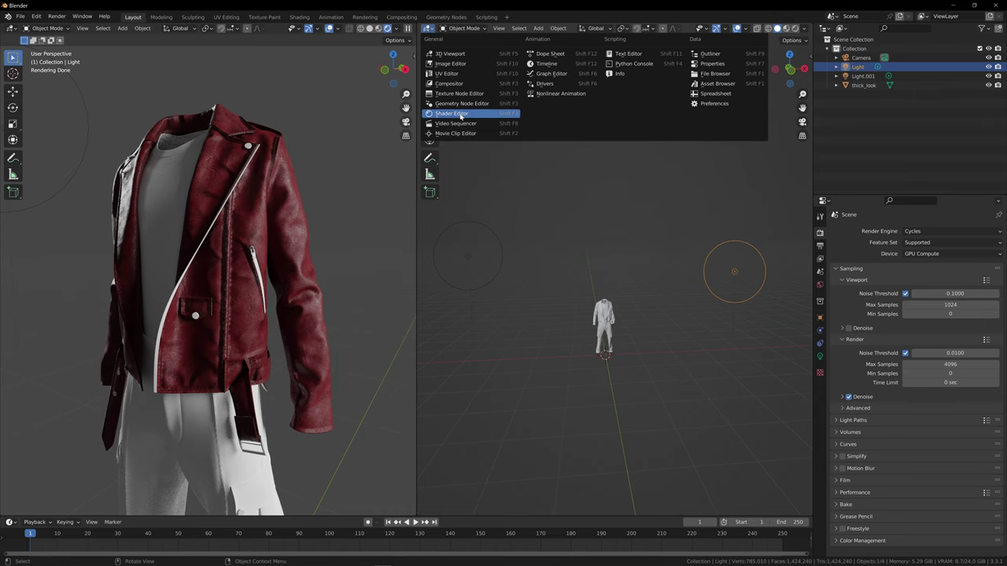
{"action": "left_click", "coordinate": [461, 115]}
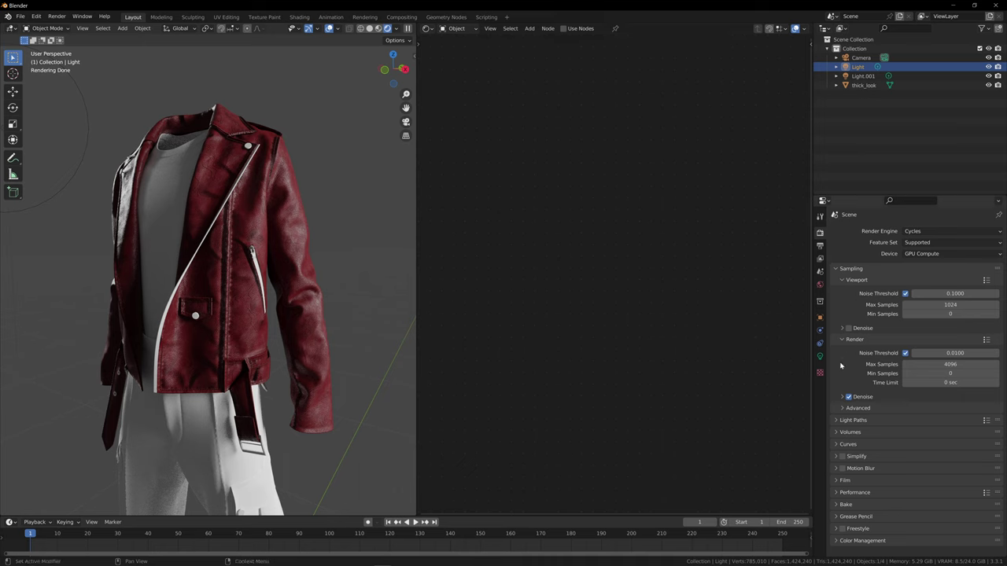
{"action": "left_click", "coordinate": [223, 154]}
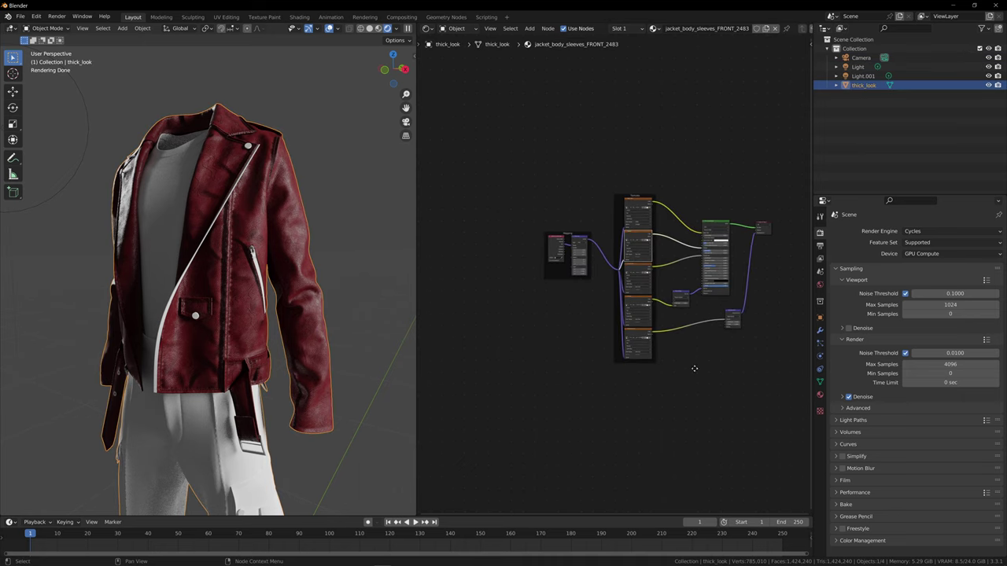
Set the Displacement node's scale to 0.1 in the jacket material and inspect the render from the front
{"action": "middle_click_drag", "start_coordinate": [708, 347], "coordinate": [656, 331]}
{"action": "scroll", "coordinate": [653, 330], "scroll_direction": "up", "scroll_amount": 5}
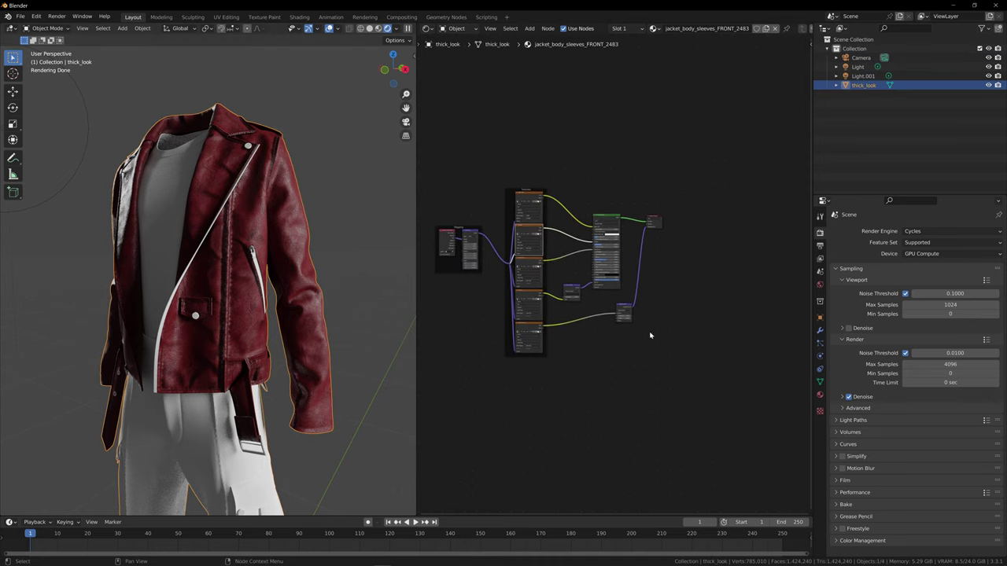
{"action": "scroll", "coordinate": [641, 274], "scroll_direction": "up", "scroll_amount": 3}
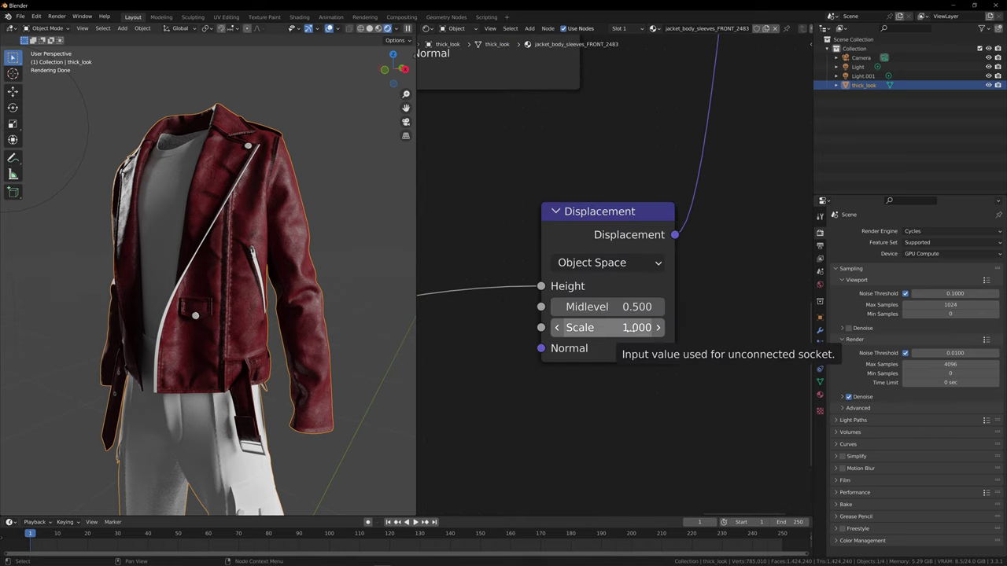
{"action": "left_click", "coordinate": [607, 327]}
{"action": "type", "text": "0.1"}
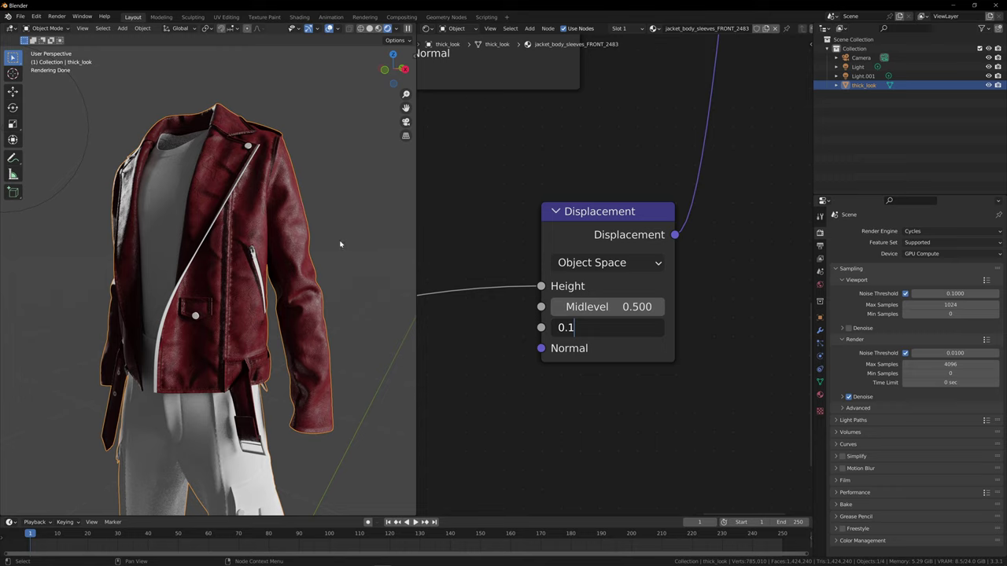
{"action": "key", "text": "Return"}
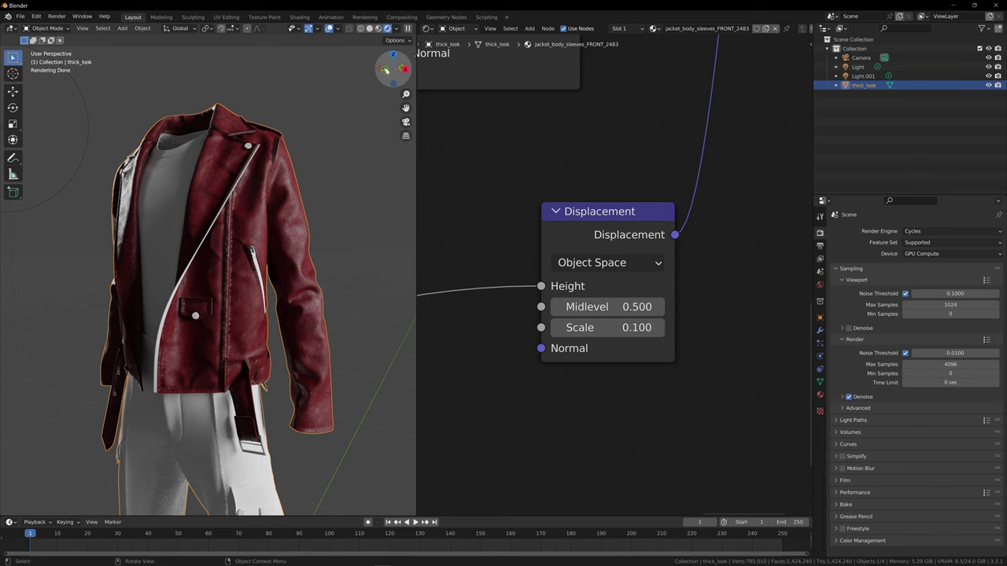
{"action": "left_click_drag", "start_coordinate": [383, 70], "coordinate": [405, 83]}
{"action": "scroll", "coordinate": [296, 278], "scroll_direction": "up", "scroll_amount": 5}
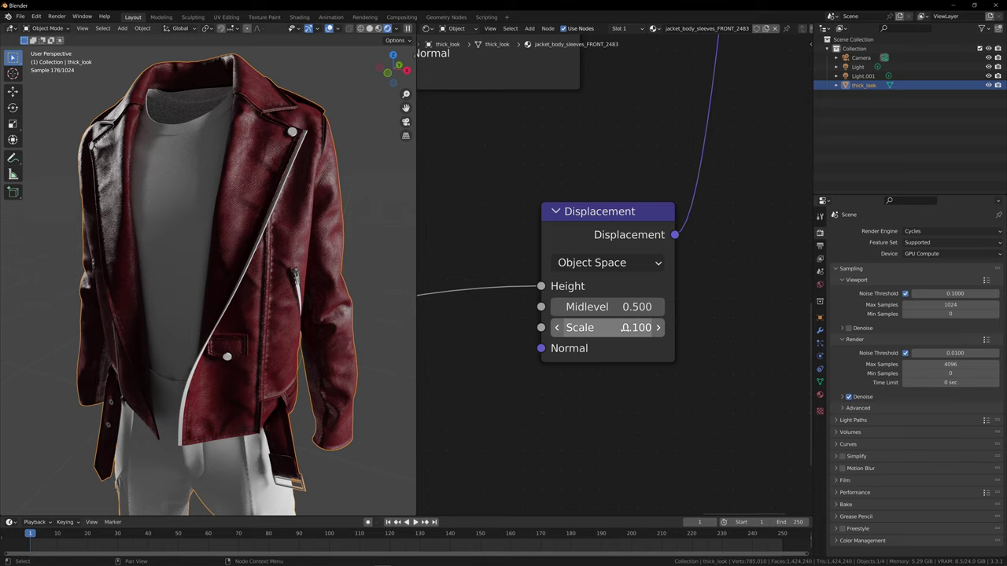
Set the Displacement node's scale to 0.01 in the jacket material
{"action": "double_click", "coordinate": [606, 327]}
{"action": "type", "text": "0.0"}
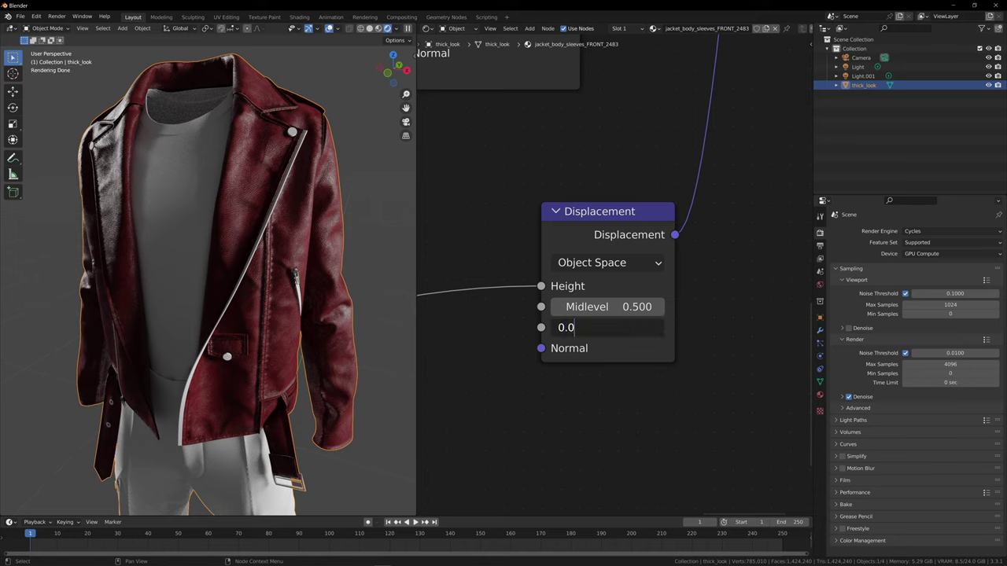
{"action": "type", "text": "1"}
{"action": "key", "text": "Return"}
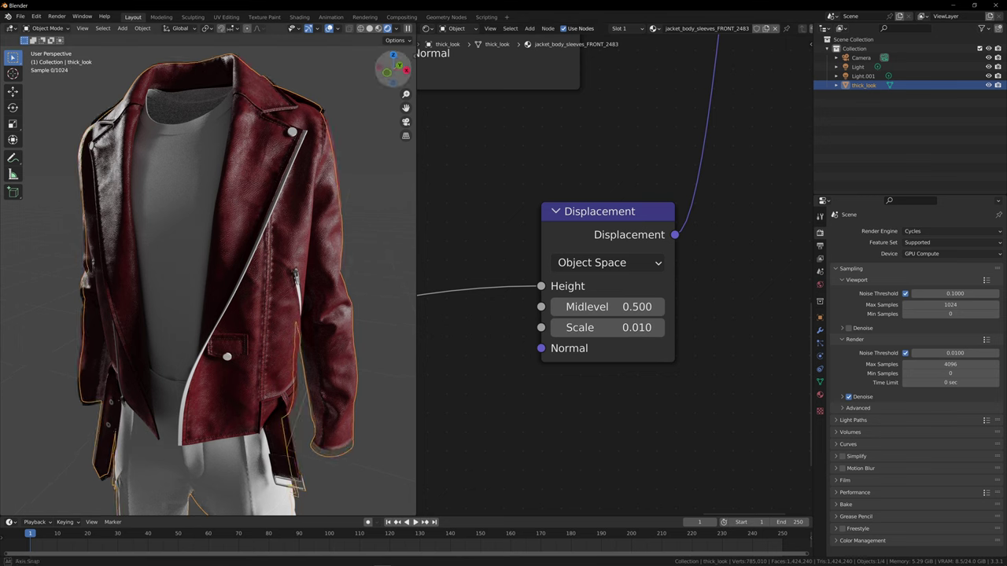
Set the Normal Map node's strength to 0.7 and inspect the rendered jacket from both sides
{"action": "mouse_move", "coordinate": [393, 70]}
{"action": "left_mouse_down"}
{"action": "mouse_move", "coordinate": [337, 69]}
{"action": "mouse_move", "coordinate": [390, 70]}
{"action": "left_mouse_up"}
{"action": "scroll", "coordinate": [506, 236], "scroll_direction": "down", "scroll_amount": 2}
{"action": "middle_click_drag", "start_coordinate": [504, 237], "coordinate": [557, 242]}
{"action": "left_click_drag", "start_coordinate": [392, 71], "coordinate": [408, 83]}
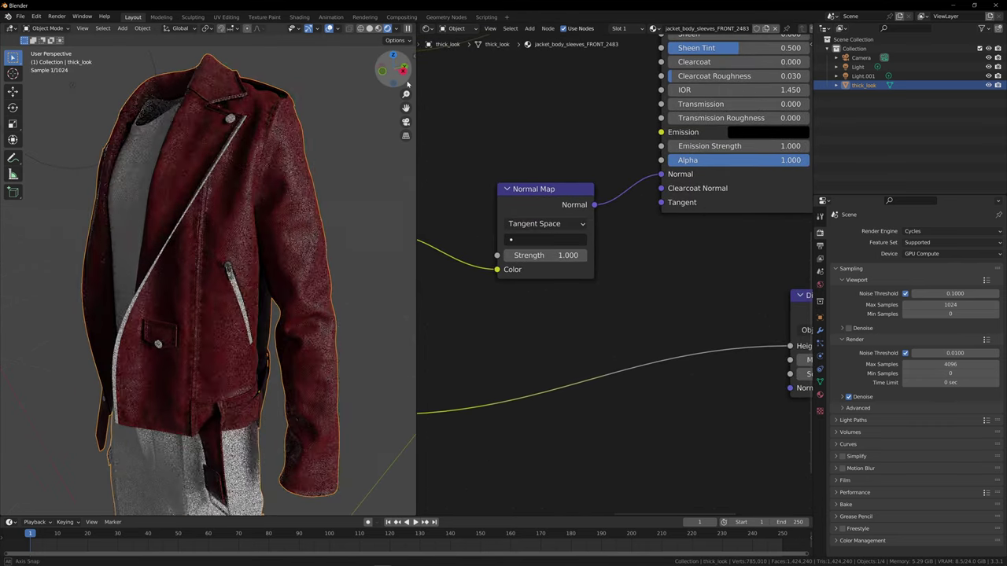
{"action": "left_click", "coordinate": [545, 255]}
{"action": "type", "text": "0."}
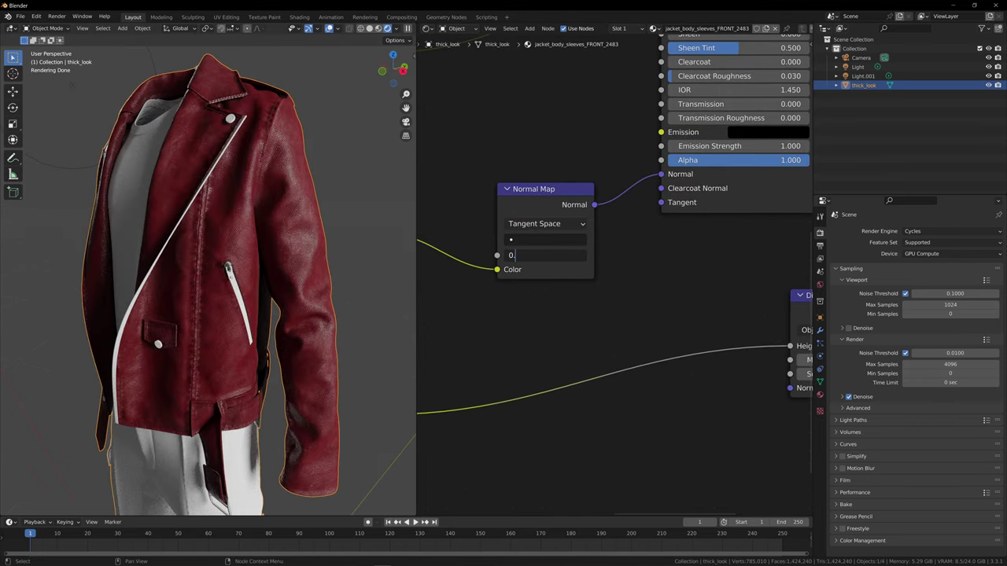
{"action": "type", "text": "7"}
{"action": "key", "text": "Return"}
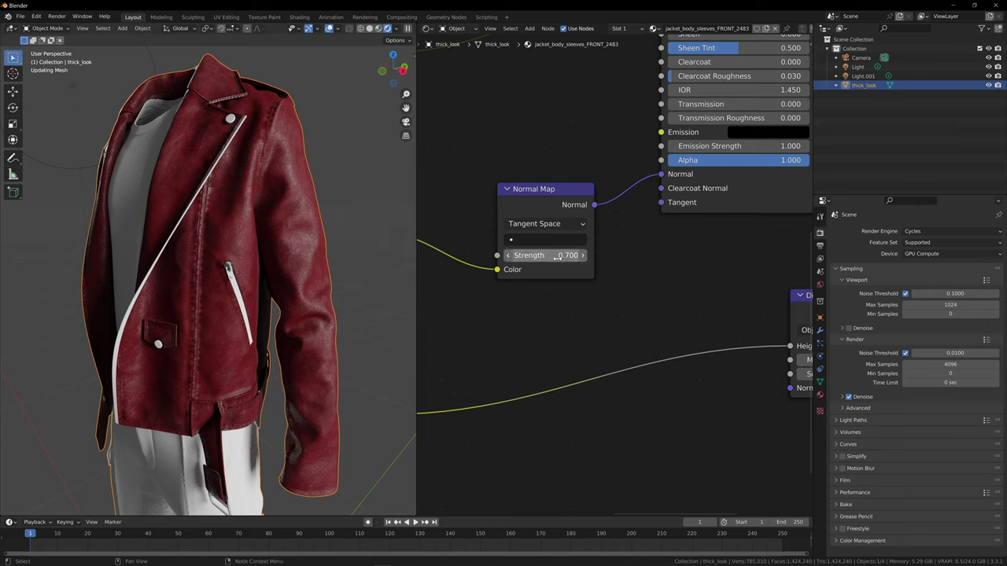
{"action": "left_click_drag", "start_coordinate": [393, 75], "coordinate": [450, 99]}
{"action": "left_click_drag", "start_coordinate": [346, 72], "coordinate": [315, 76]}
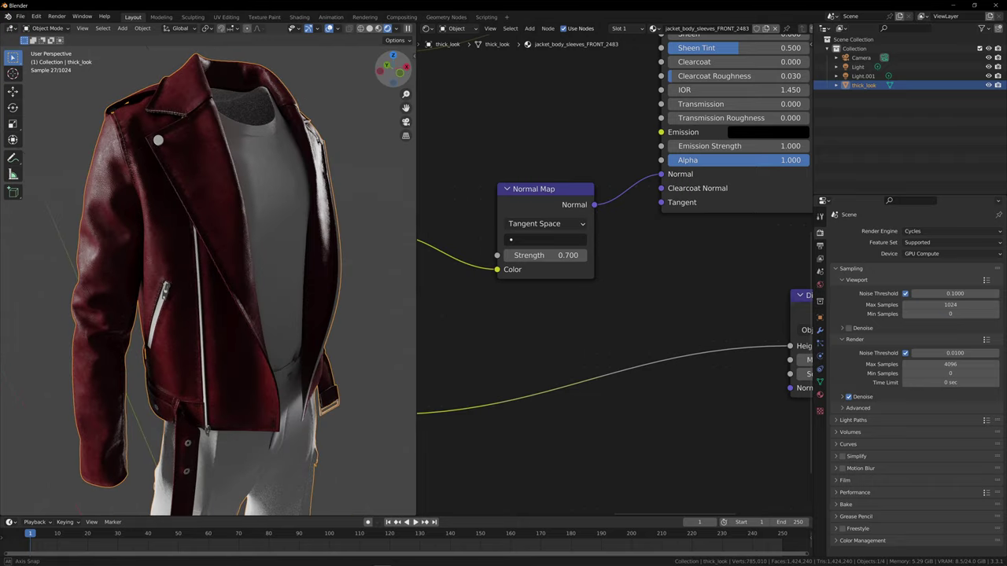
{"action": "left_click_drag", "start_coordinate": [393, 70], "coordinate": [260, 70]}
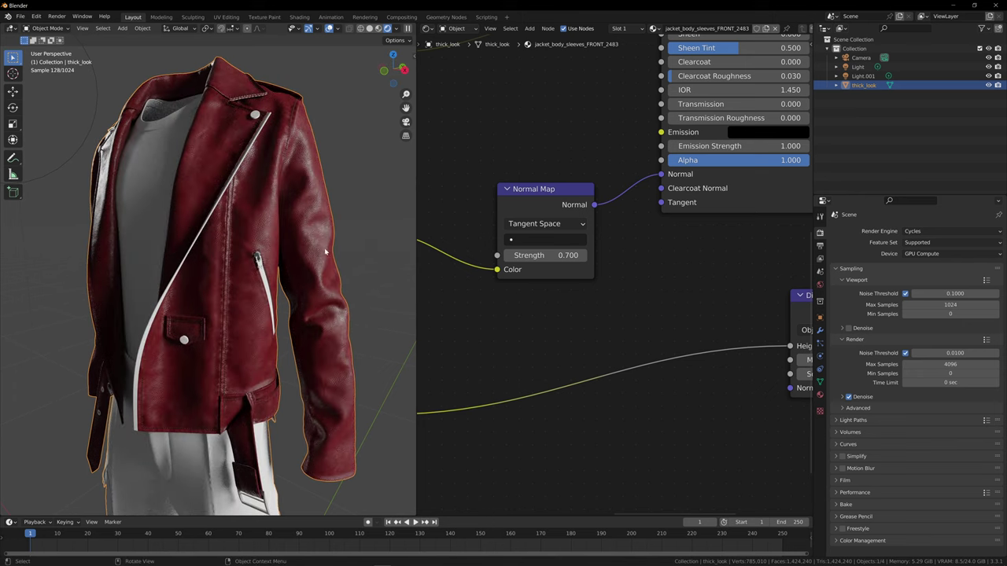
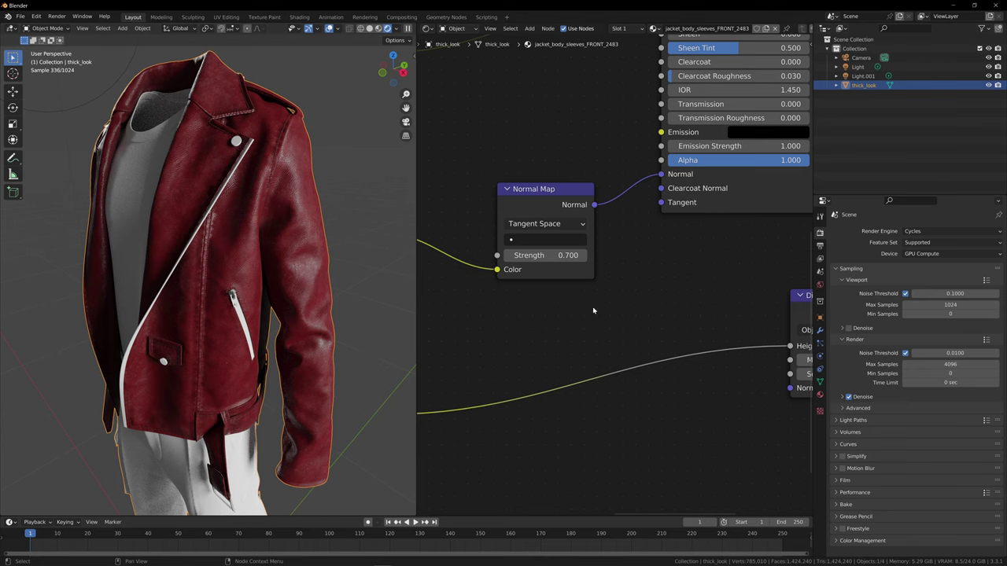
Show the jacket material's properties, collapse the Surface section and expand Settings to reach the displacement method
{"action": "middle_click_drag", "start_coordinate": [593, 310], "coordinate": [512, 292]}
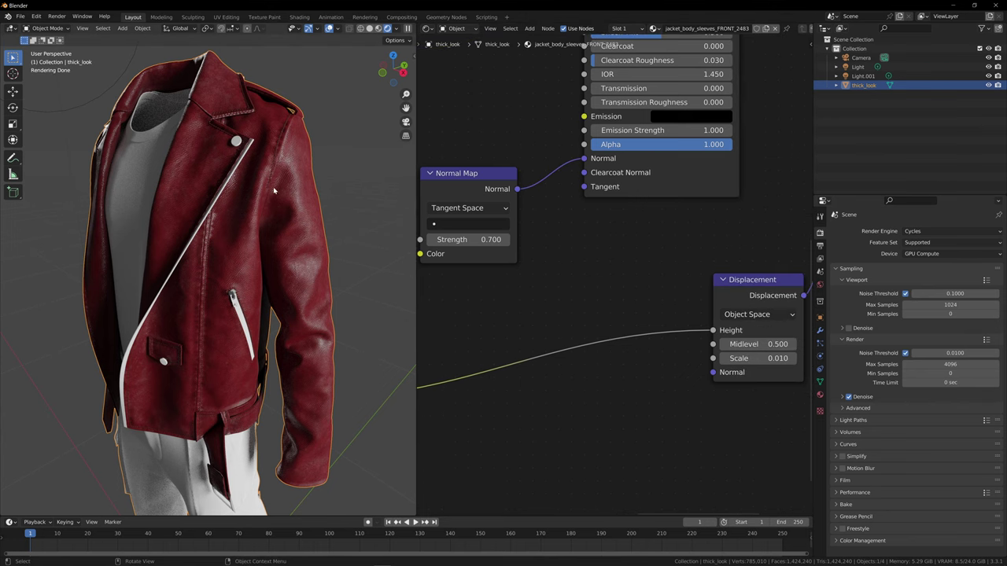
{"action": "left_click", "coordinate": [820, 396]}
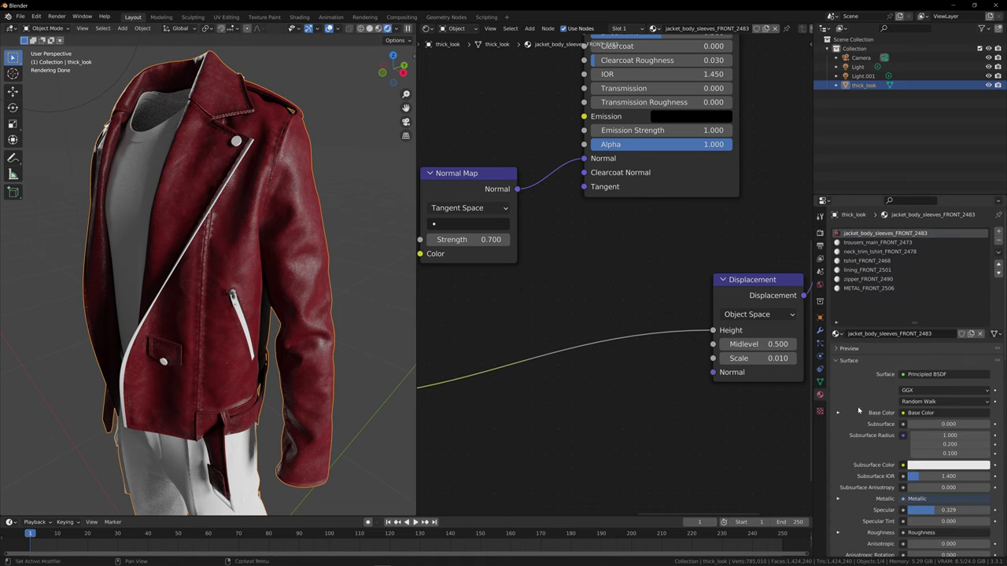
{"action": "scroll", "coordinate": [861, 405], "scroll_direction": "down", "scroll_amount": 3}
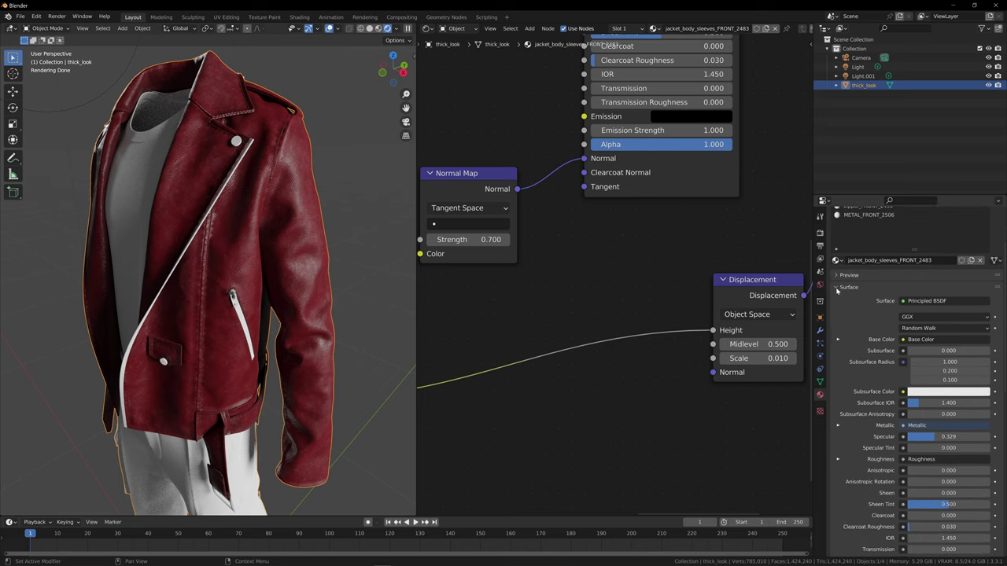
{"action": "left_click", "coordinate": [839, 289]}
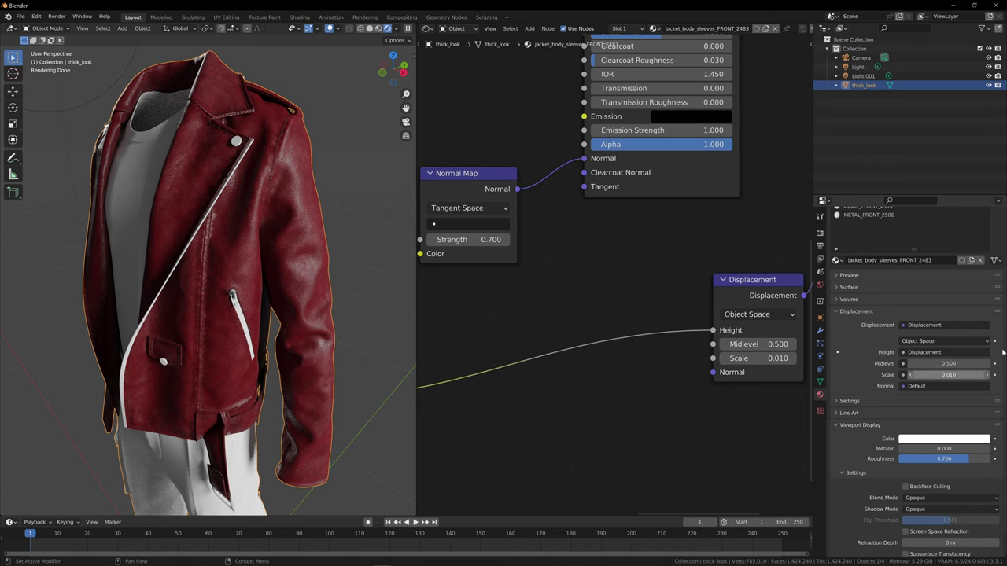
{"action": "middle_click_drag", "start_coordinate": [735, 247], "coordinate": [656, 246]}
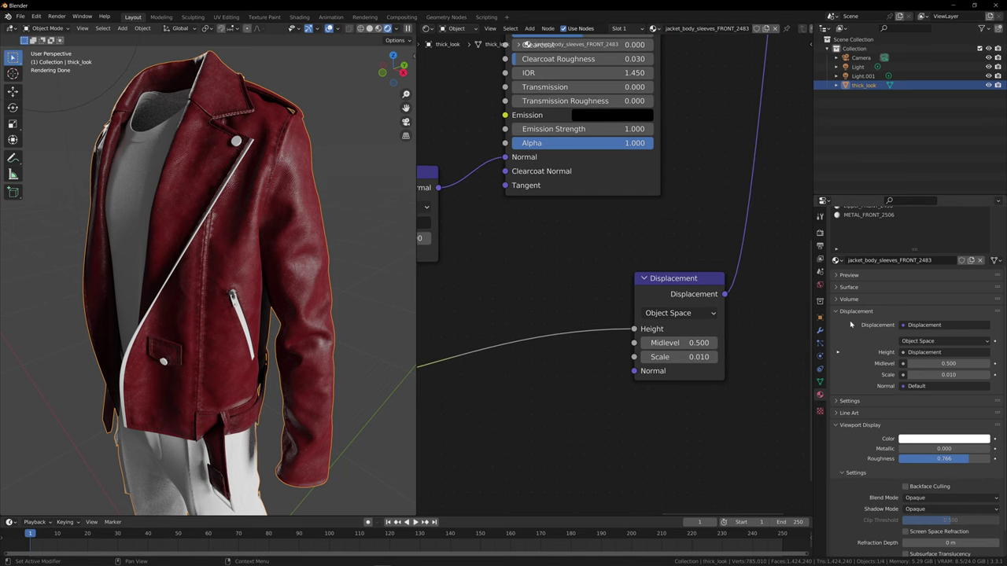
{"action": "left_click_drag", "start_coordinate": [672, 278], "coordinate": [689, 262]}
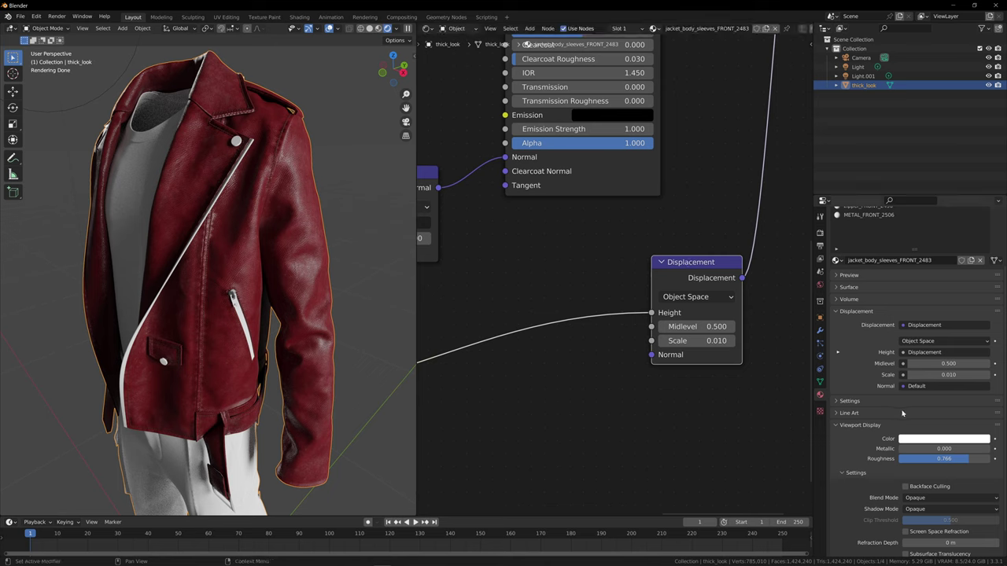
{"action": "left_click", "coordinate": [837, 402]}
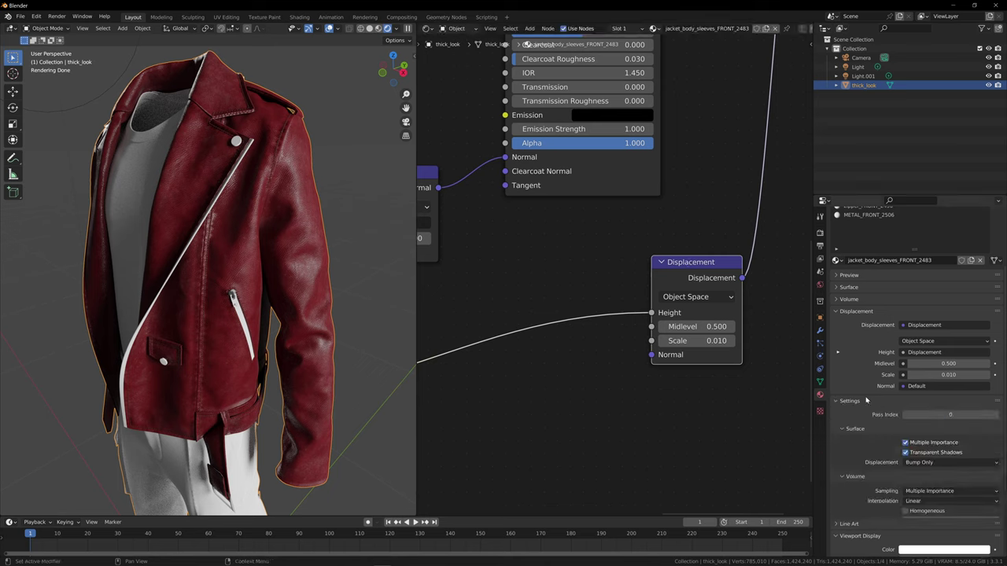
{"action": "scroll", "coordinate": [852, 409], "scroll_direction": "down", "scroll_amount": 2}
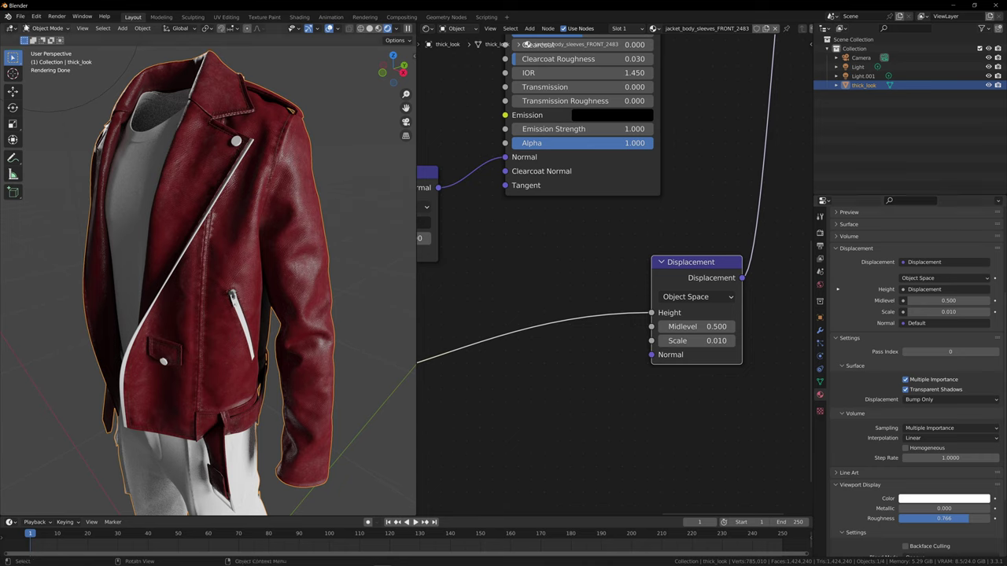
Save the scene as leatherjacket.blend in D:\WIP\tutorial_videos\jacket_substance\blender
{"action": "left_click", "coordinate": [22, 17]}
{"action": "left_click", "coordinate": [36, 86]}
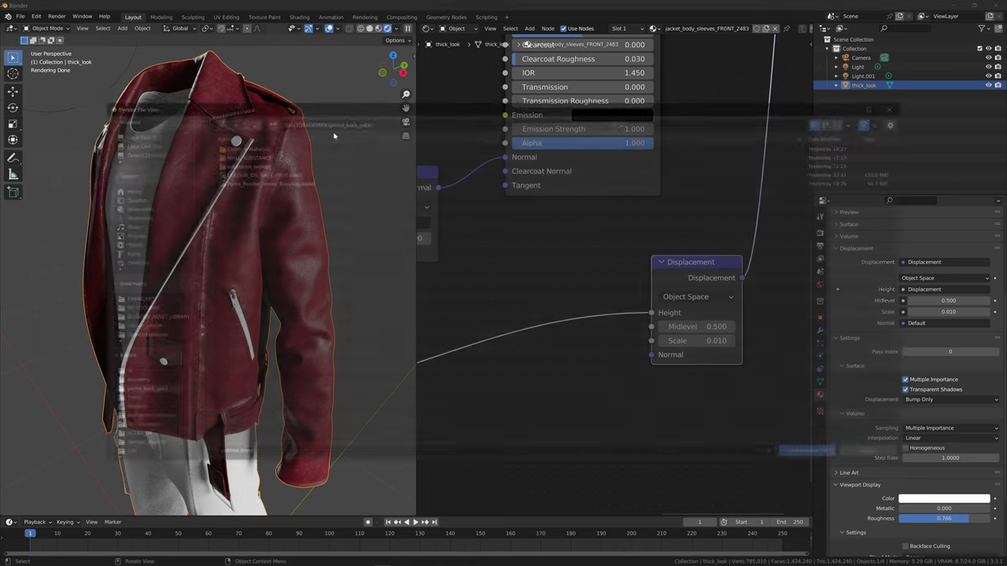
{"action": "left_click", "coordinate": [399, 120]}
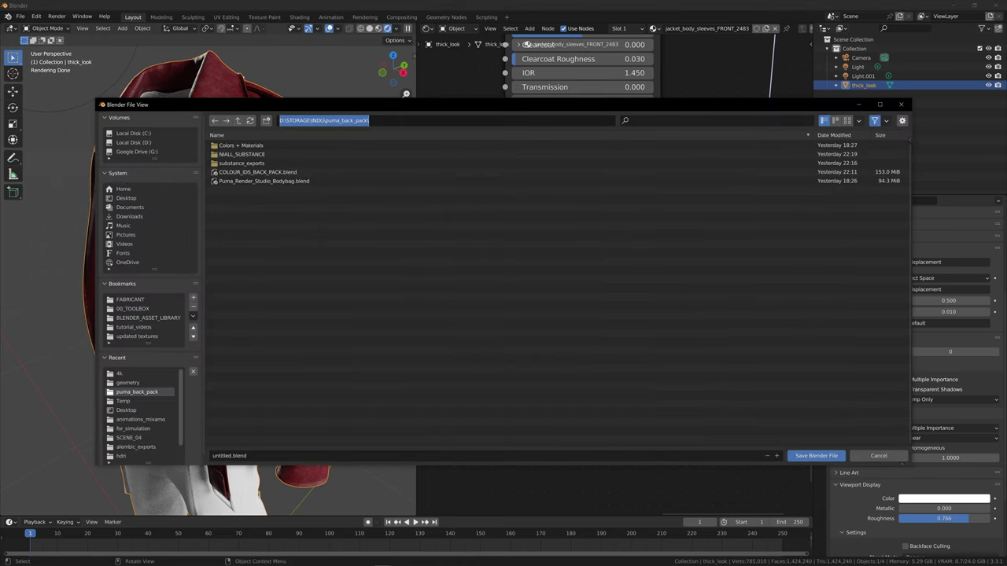
{"action": "key", "text": "Return"}
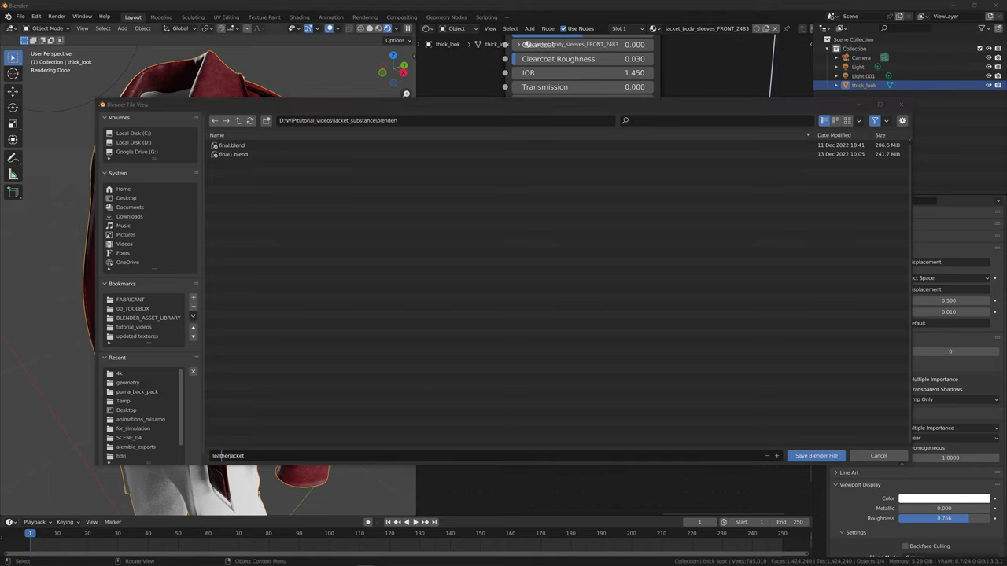
{"action": "left_click", "coordinate": [399, 121]}
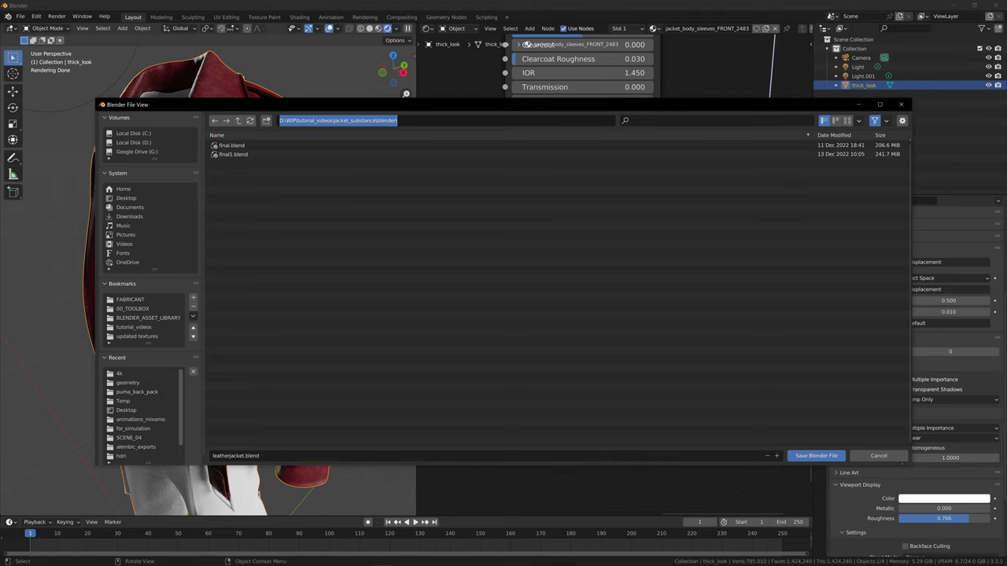
{"action": "left_click", "coordinate": [328, 420]}
{"action": "left_click", "coordinate": [263, 457]}
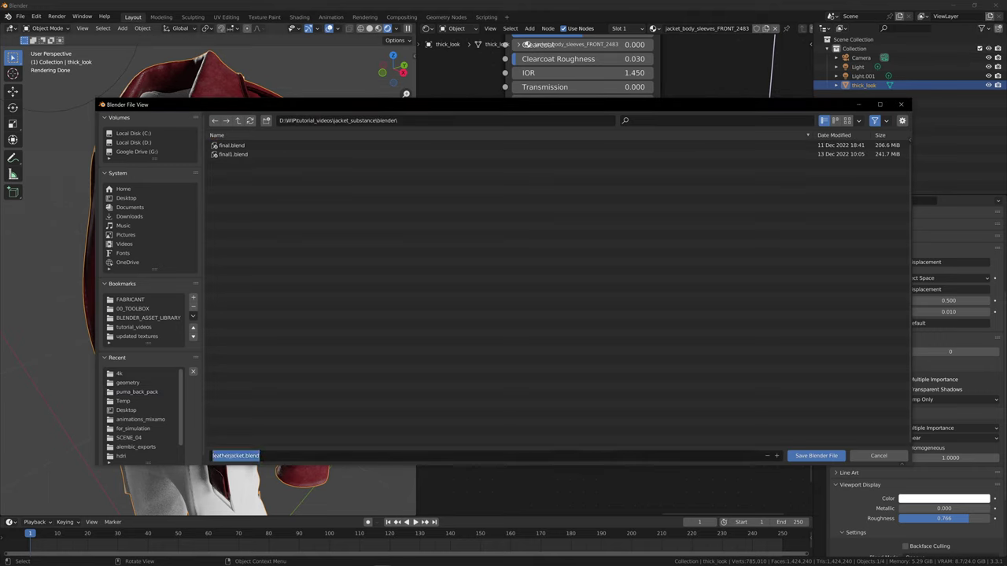
{"action": "left_click", "coordinate": [816, 455]}
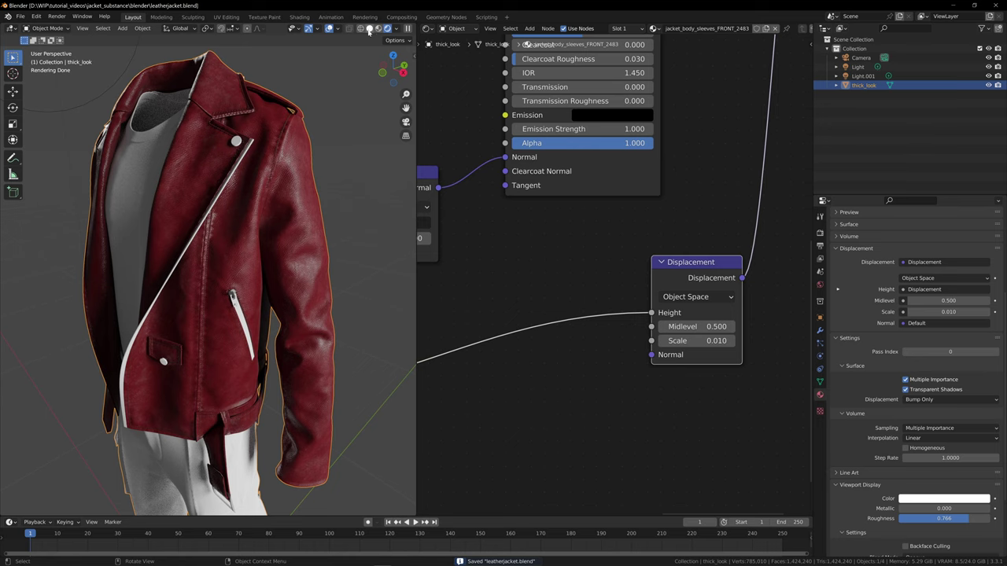
Set the jacket material's surface displacement method to Displacement and Bump in solid shading, and restart the rendered preview
{"action": "left_click", "coordinate": [371, 29]}
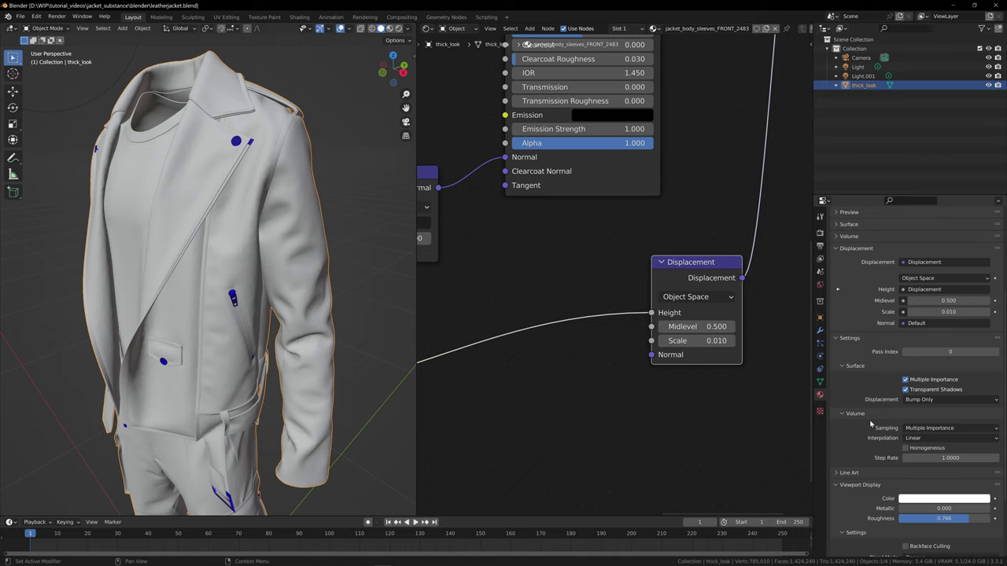
{"action": "left_click", "coordinate": [956, 401]}
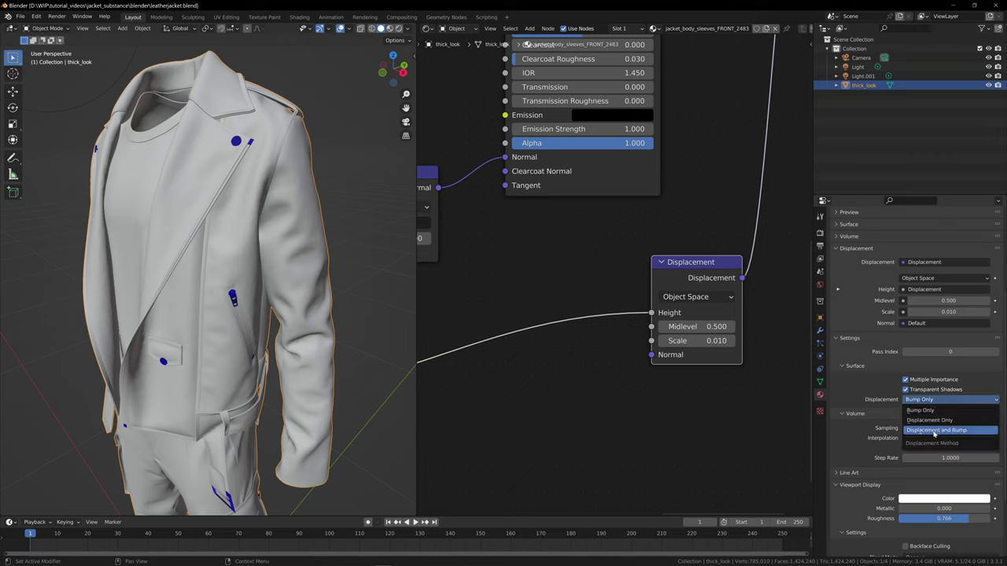
{"action": "left_click", "coordinate": [934, 431]}
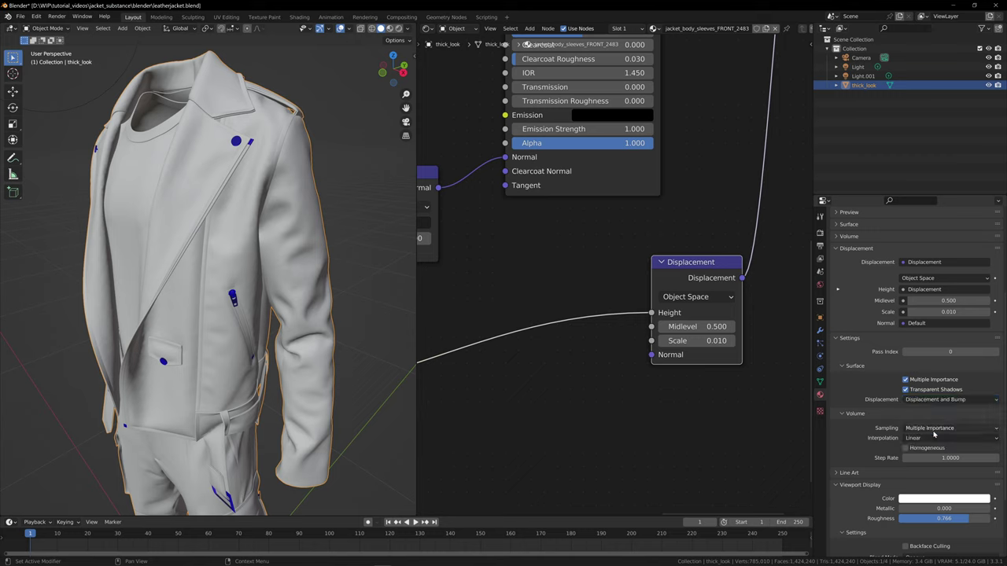
{"action": "left_click", "coordinate": [942, 399]}
{"action": "left_click", "coordinate": [399, 29]}
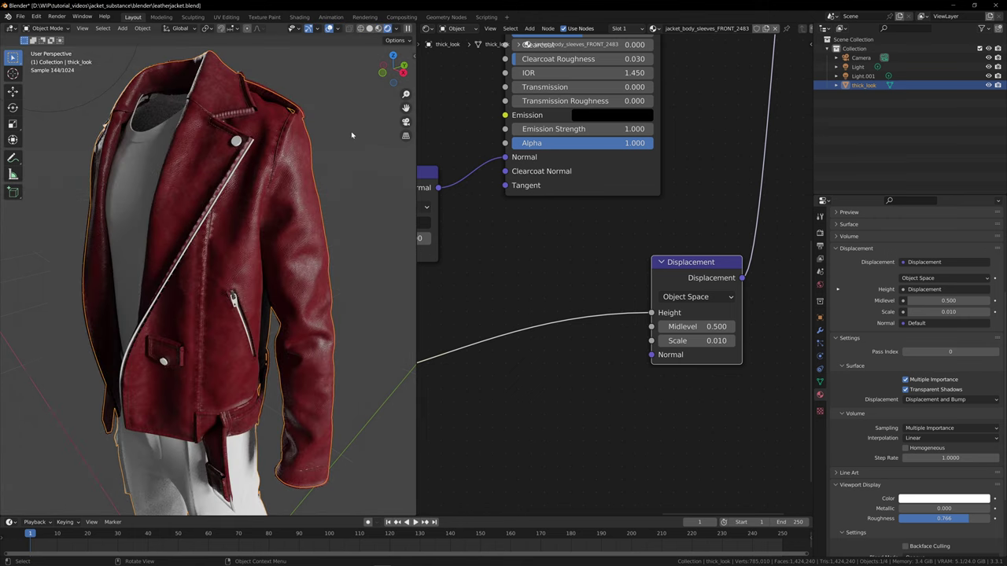
Examine the rendered jacket's seams, zips, collar and shoulder up close from several angles to judge the displacement
{"action": "scroll", "coordinate": [263, 77], "scroll_direction": "up", "scroll_amount": 3}
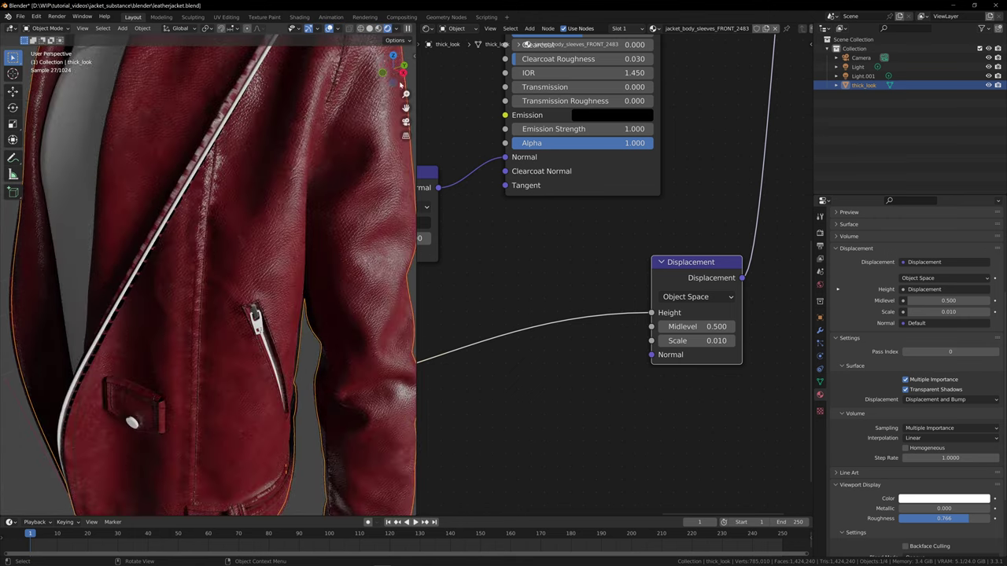
{"action": "mouse_move", "coordinate": [387, 76]}
{"action": "left_mouse_down"}
{"action": "mouse_move", "coordinate": [421, 94]}
{"action": "mouse_move", "coordinate": [400, 73]}
{"action": "left_mouse_up"}
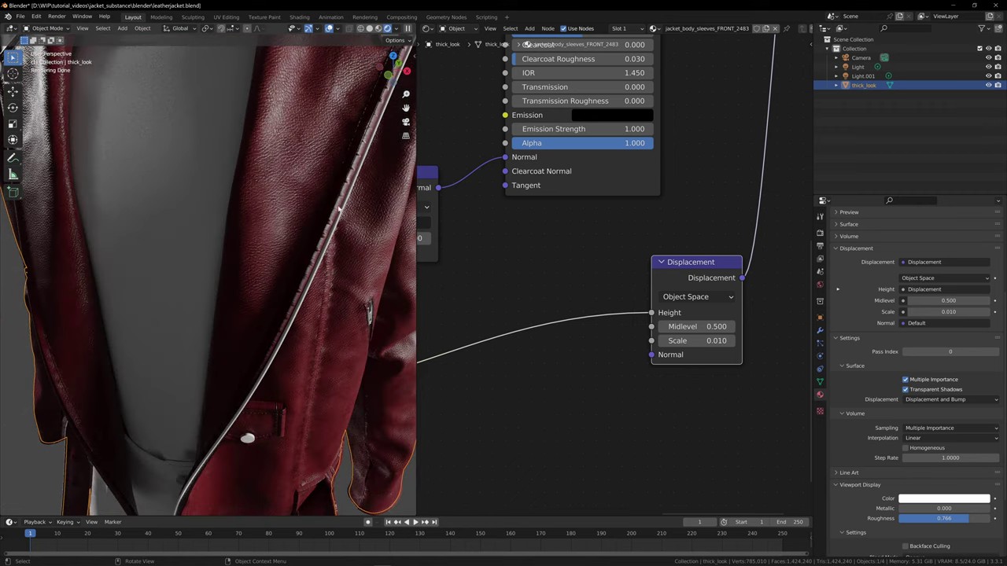
{"action": "left_click_drag", "start_coordinate": [386, 93], "coordinate": [222, 195]}
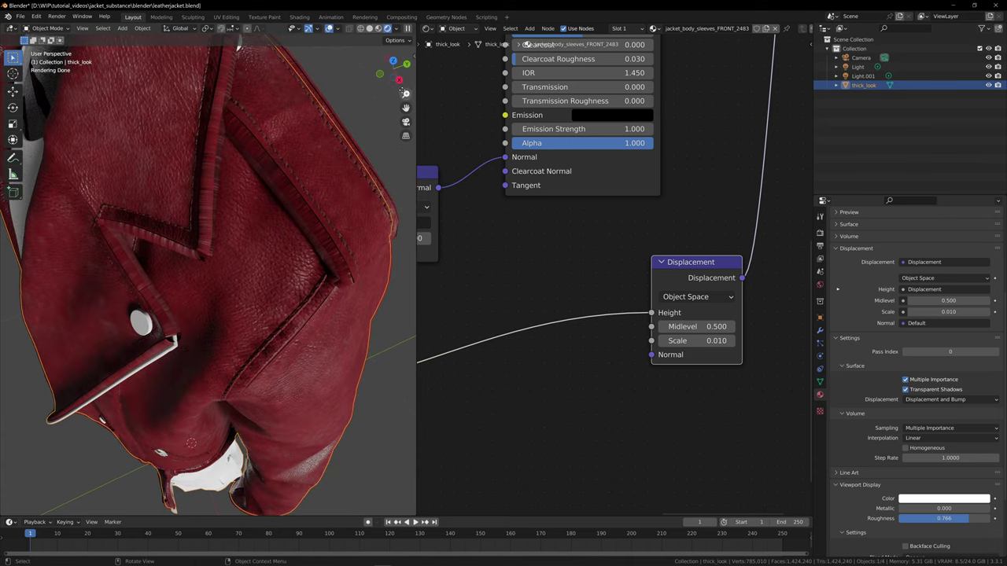
{"action": "left_click_drag", "start_coordinate": [399, 85], "coordinate": [380, 76]}
{"action": "left_click_drag", "start_coordinate": [406, 108], "coordinate": [414, 256]}
{"action": "mouse_move", "coordinate": [399, 65]}
{"action": "left_mouse_down"}
{"action": "mouse_move", "coordinate": [464, 52]}
{"action": "mouse_move", "coordinate": [380, 60]}
{"action": "left_mouse_up"}
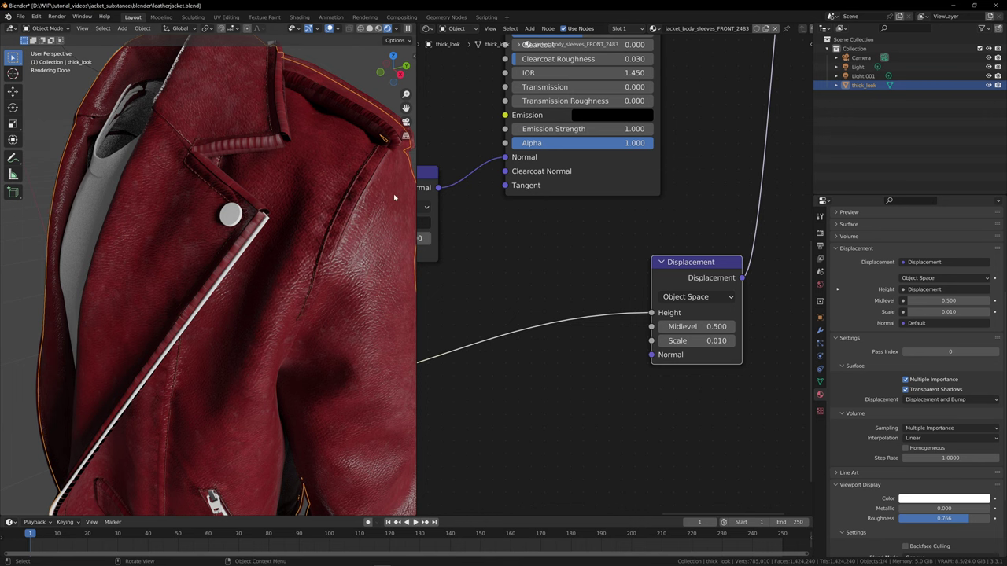
{"action": "left_click_drag", "start_coordinate": [403, 67], "coordinate": [245, 122]}
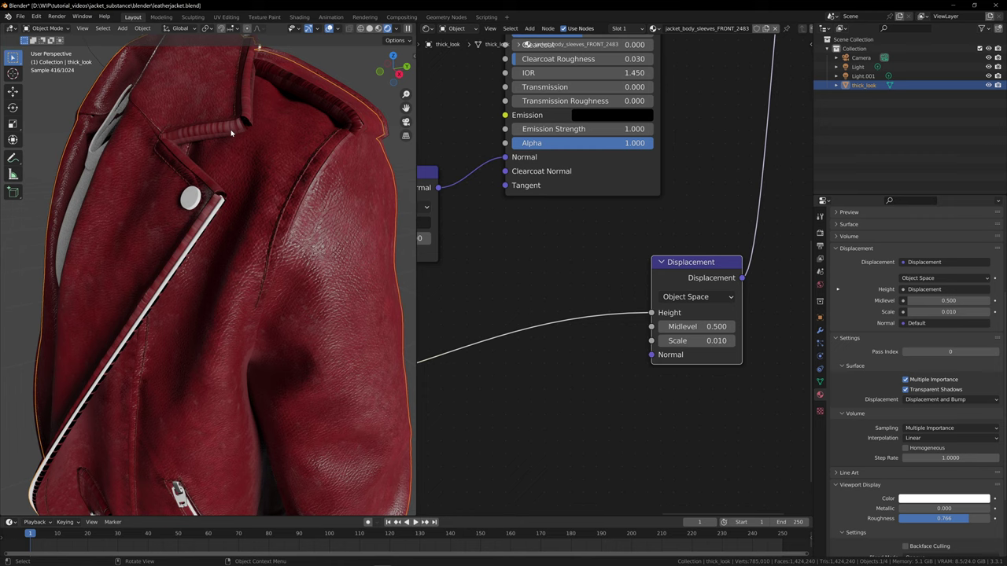
Set the jacket material's displacement method to Bump Only and view the rendered outfit from other sides
{"action": "left_click", "coordinate": [948, 401]}
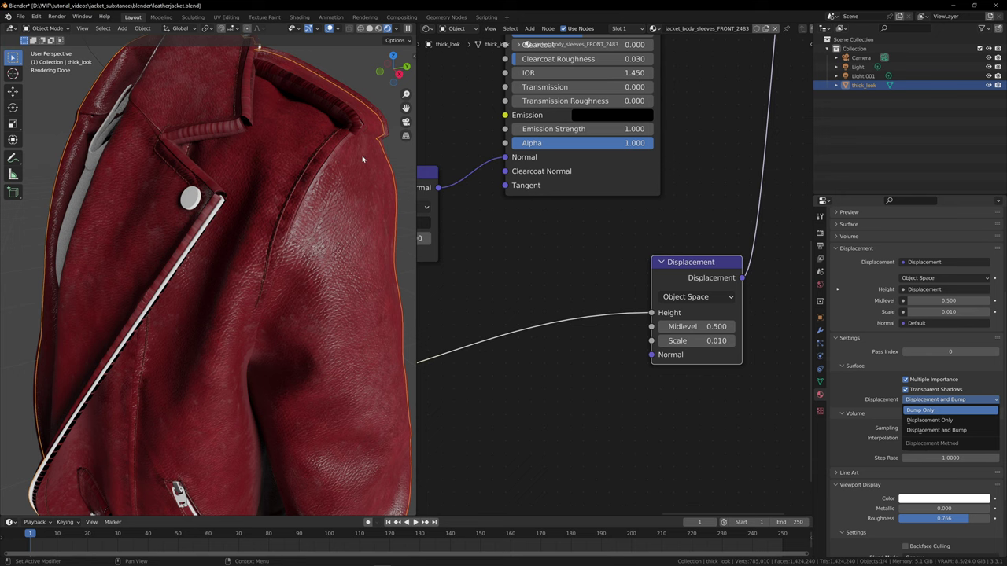
{"action": "middle_click_drag", "start_coordinate": [365, 161], "coordinate": [323, 155]}
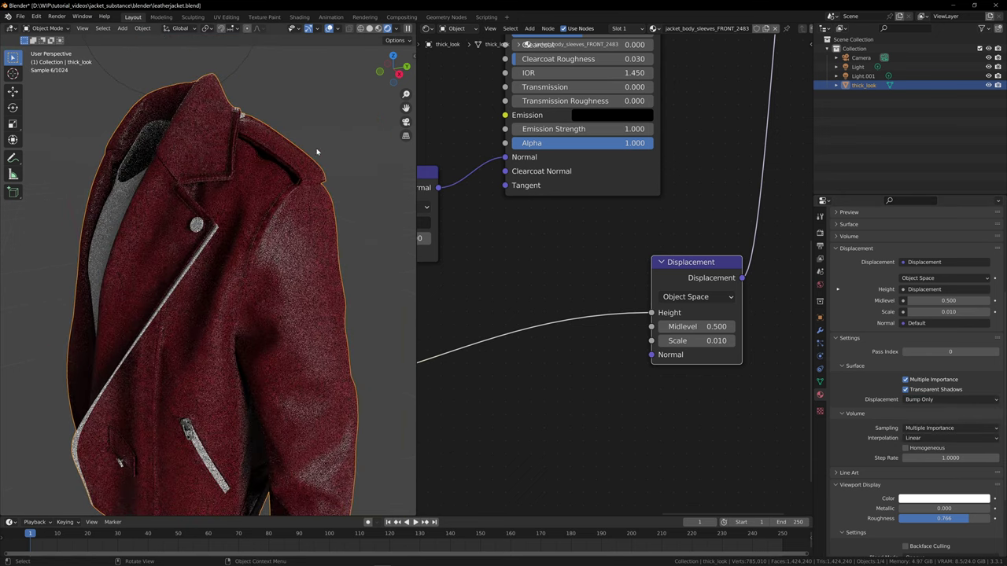
{"action": "left_click_drag", "start_coordinate": [388, 79], "coordinate": [496, 69]}
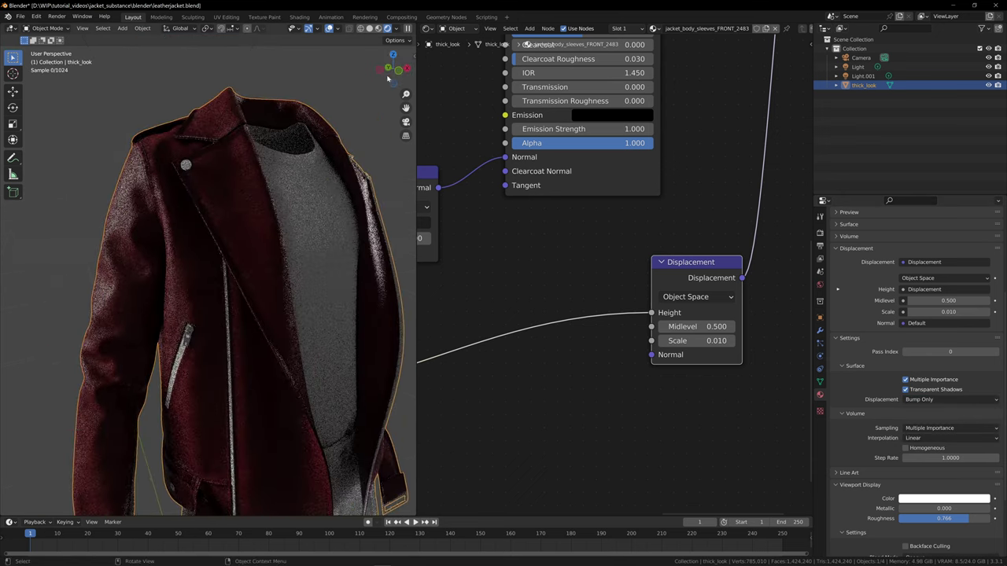
{"action": "scroll", "coordinate": [364, 90], "scroll_direction": "down", "scroll_amount": 1}
{"action": "left_click_drag", "start_coordinate": [405, 109], "coordinate": [372, 44]}
{"action": "mouse_move", "coordinate": [399, 76]}
{"action": "left_mouse_down"}
{"action": "mouse_move", "coordinate": [295, 77]}
{"action": "mouse_move", "coordinate": [387, 76]}
{"action": "left_mouse_up"}
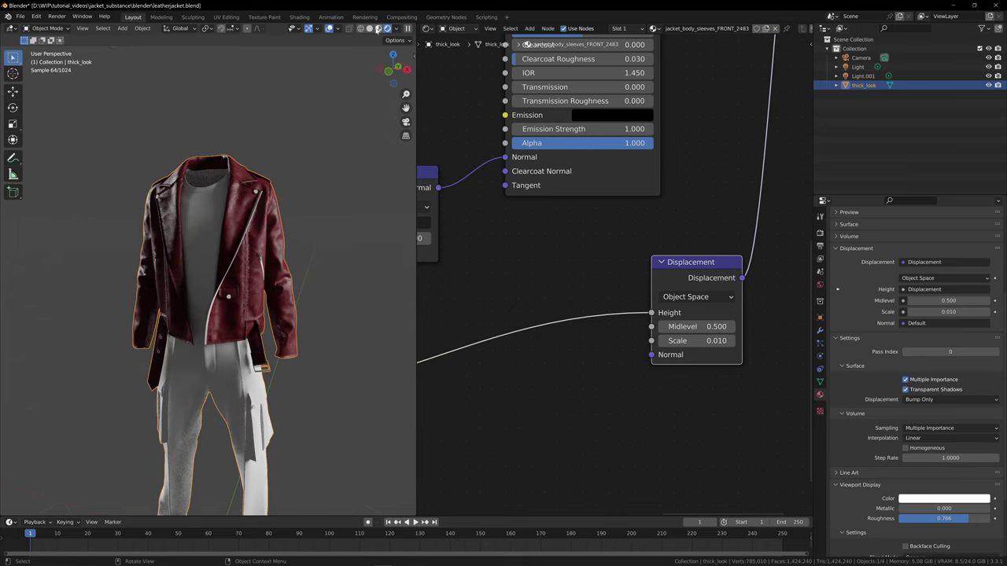
Switch the viewport to Material Preview shading, frame the whole outfit and deselect it
{"action": "left_click", "coordinate": [378, 29]}
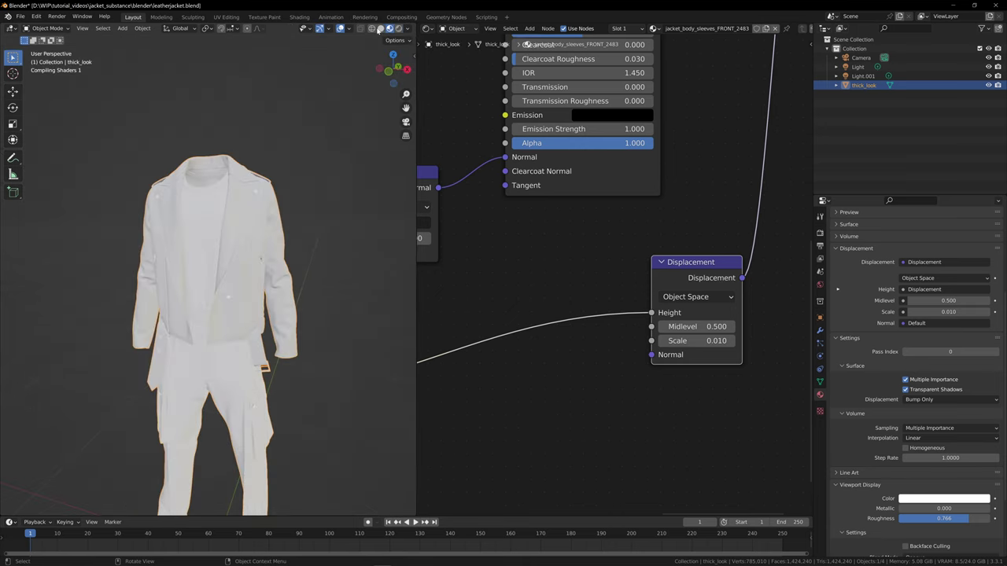
{"action": "left_click_drag", "start_coordinate": [407, 107], "coordinate": [418, 72]}
{"action": "left_click", "coordinate": [327, 96]}
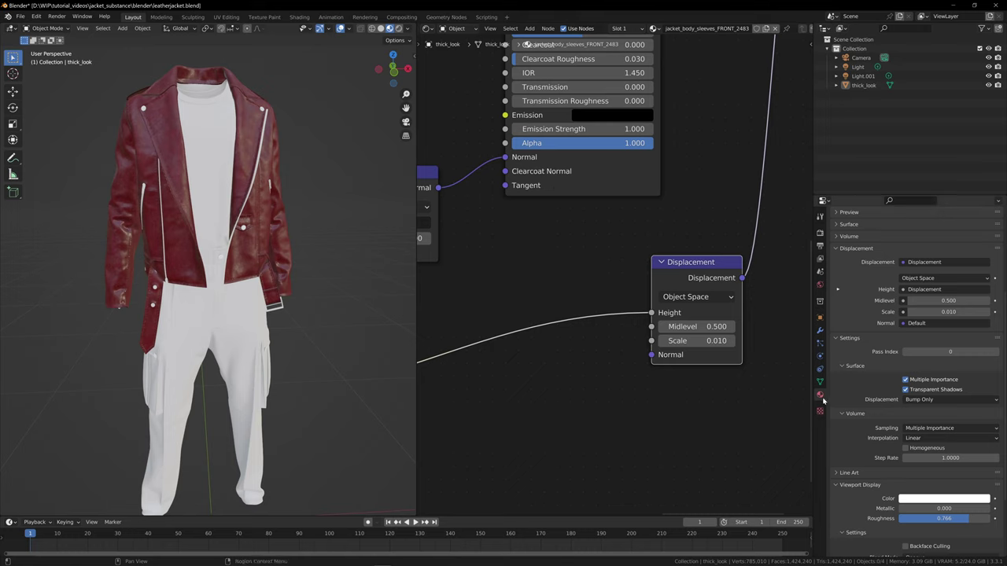
Check the outfit's material slots, the jacket's texture nodes and the exported UDIM files in the exports_02\4k folder
{"action": "scroll", "coordinate": [861, 296], "scroll_direction": "up", "scroll_amount": 5}
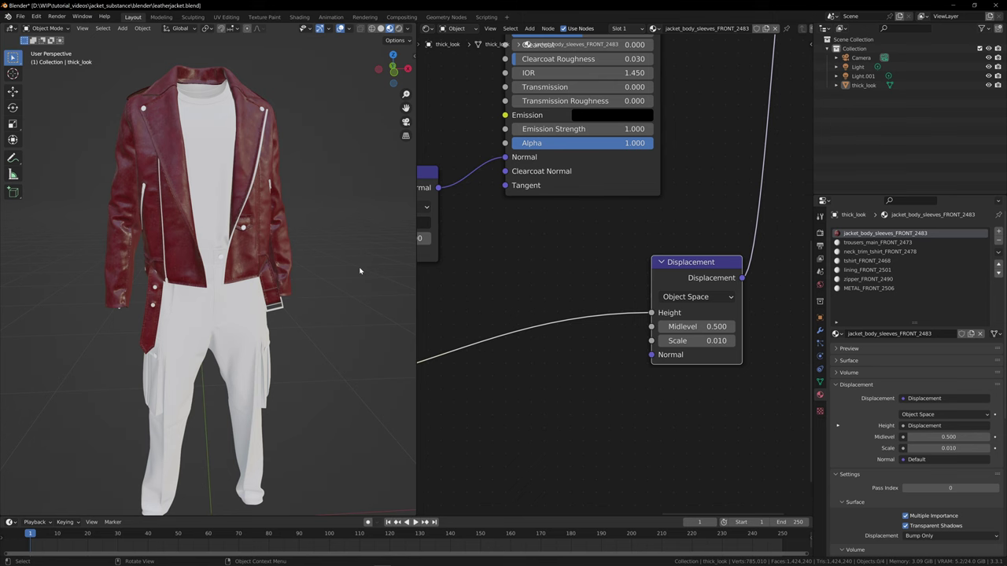
{"action": "scroll", "coordinate": [802, 398], "scroll_direction": "down", "scroll_amount": 4}
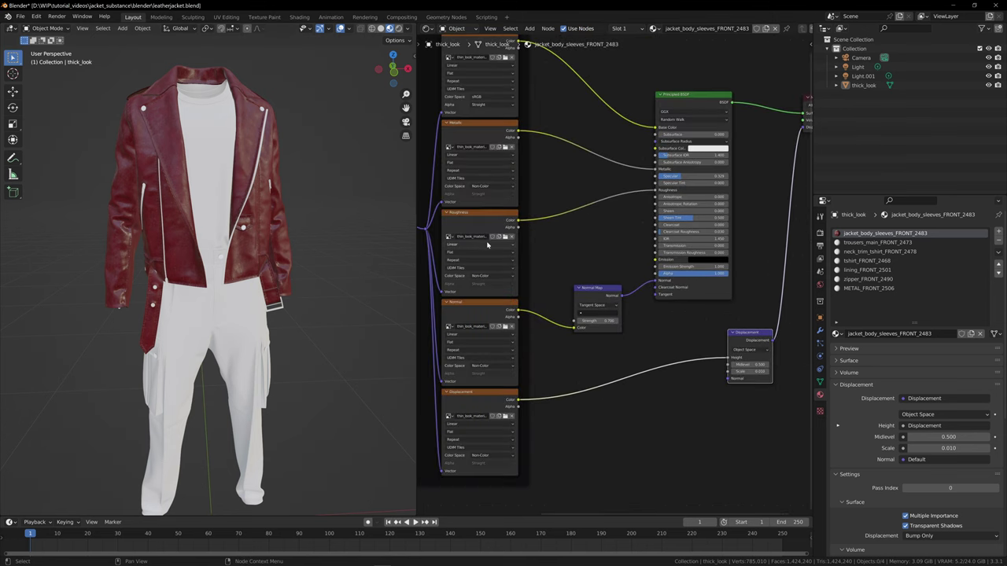
{"action": "scroll", "coordinate": [488, 245], "scroll_direction": "up", "scroll_amount": 1}
{"action": "left_click", "coordinate": [488, 232]}
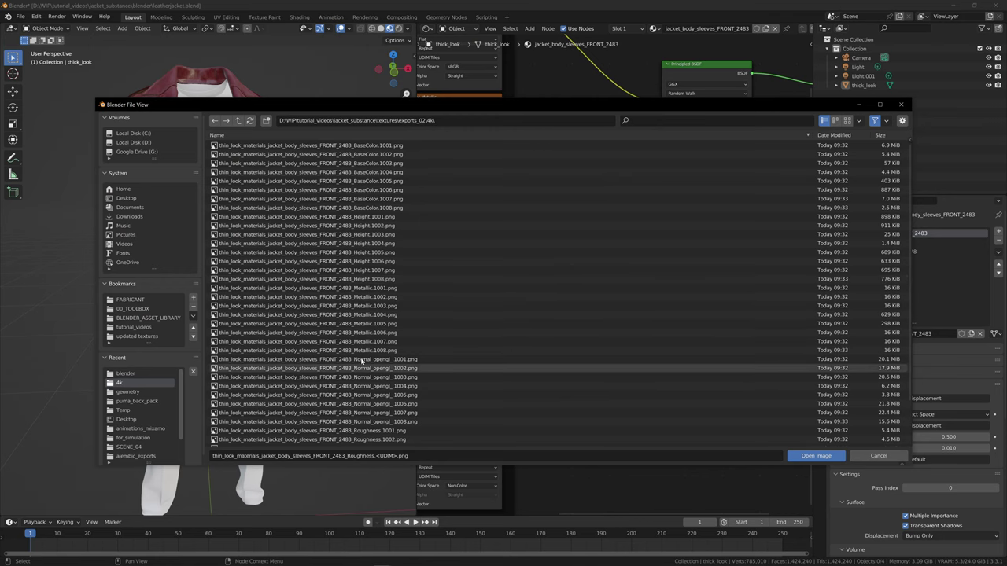
{"action": "left_click", "coordinate": [880, 457]}
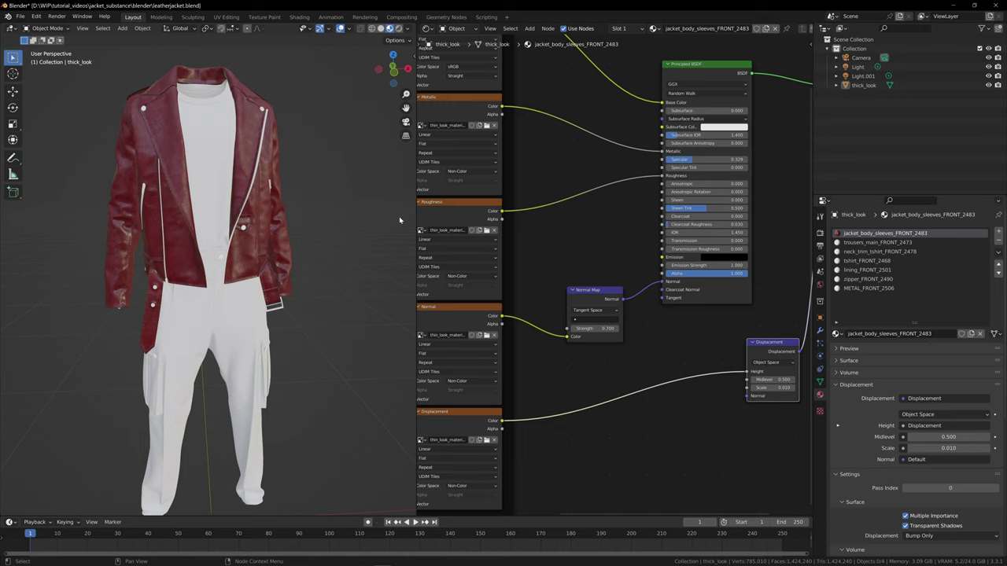
Select and copy the entire node setup of the jacket_body_sleeves_FRONT_2483 material
{"action": "left_click_drag", "start_coordinate": [395, 71], "coordinate": [464, 106]}
{"action": "left_click_drag", "start_coordinate": [346, 74], "coordinate": [400, 70]}
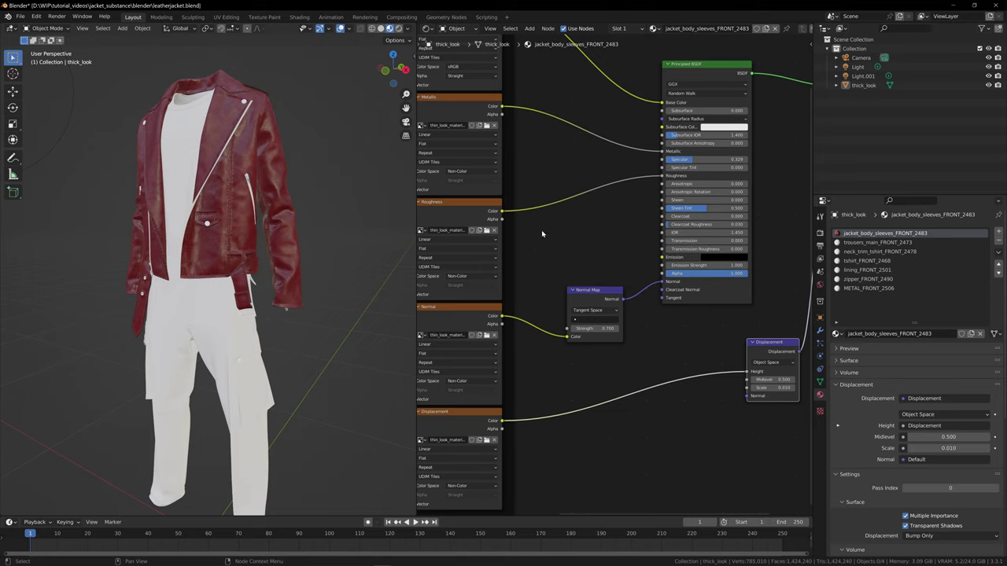
{"action": "scroll", "coordinate": [606, 268], "scroll_direction": "down", "scroll_amount": 8}
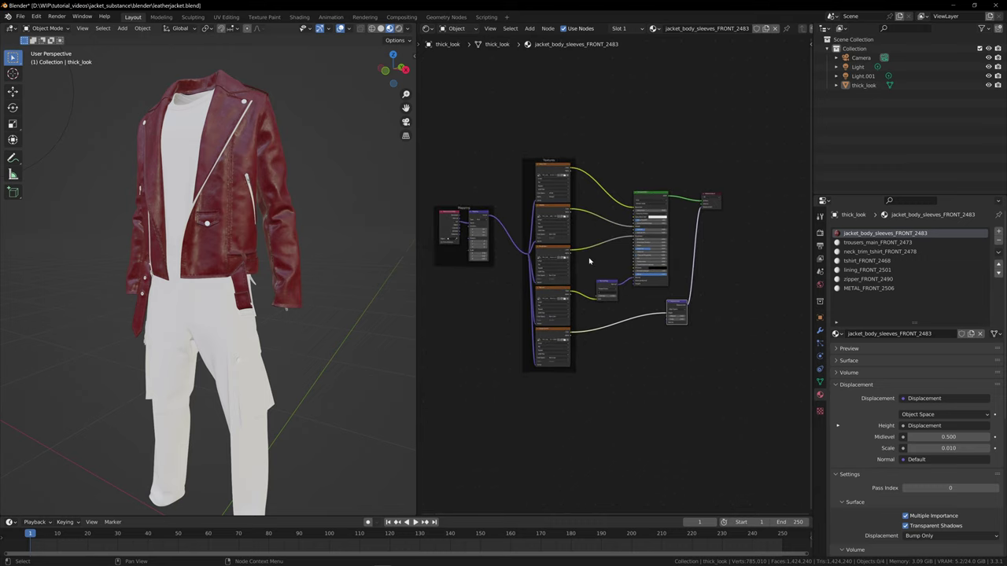
{"action": "left_click_drag", "start_coordinate": [441, 82], "coordinate": [801, 410]}
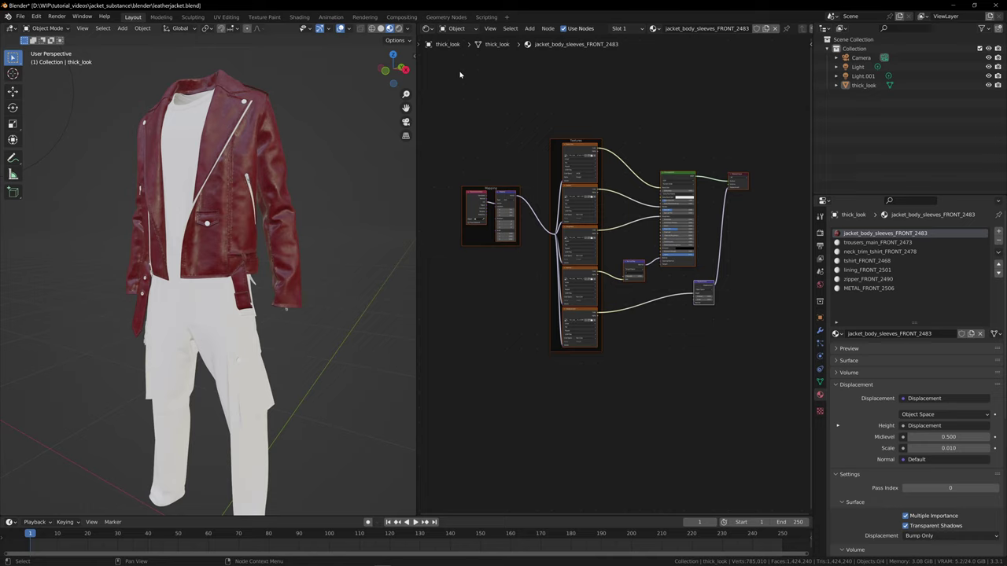
Replace the default nodes of the trousers_main_FRONT_2473 material with the copied jacket node setup
{"action": "left_click", "coordinate": [876, 243]}
{"action": "left_click_drag", "start_coordinate": [562, 134], "coordinate": [726, 333]}
{"action": "key", "text": "Delete"}
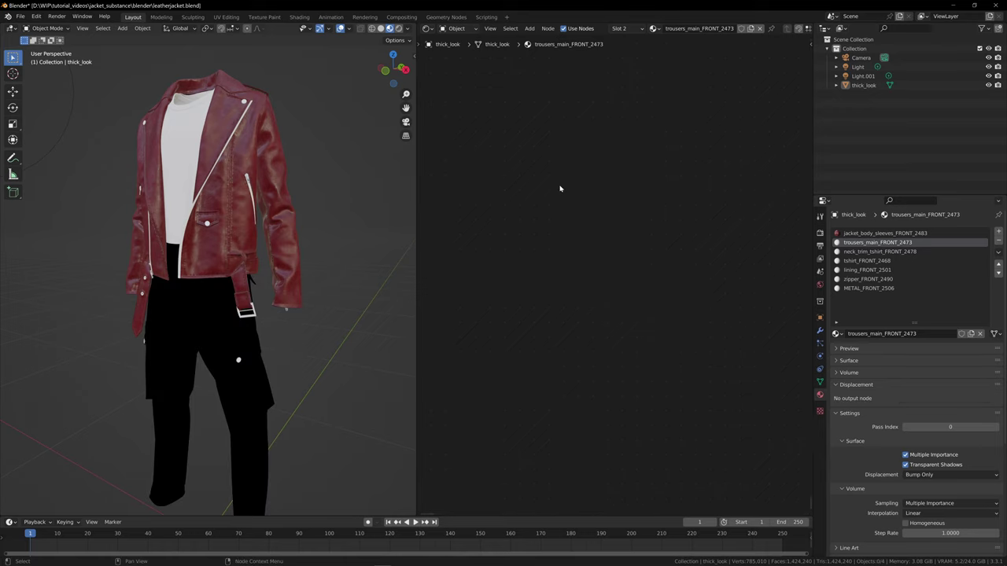
{"action": "key", "text": "ctrl+z"}
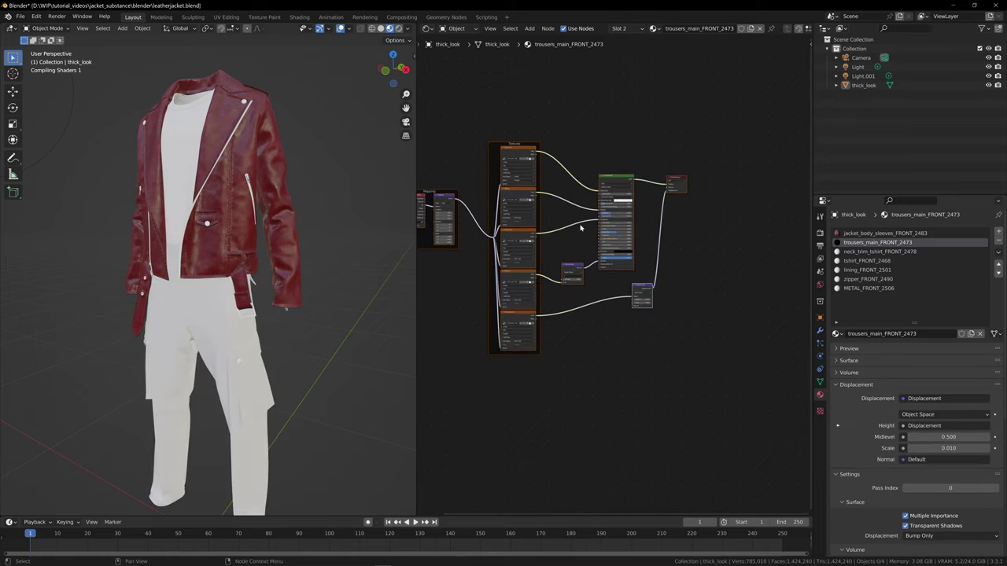
{"action": "middle_click_drag", "start_coordinate": [616, 351], "coordinate": [667, 351]}
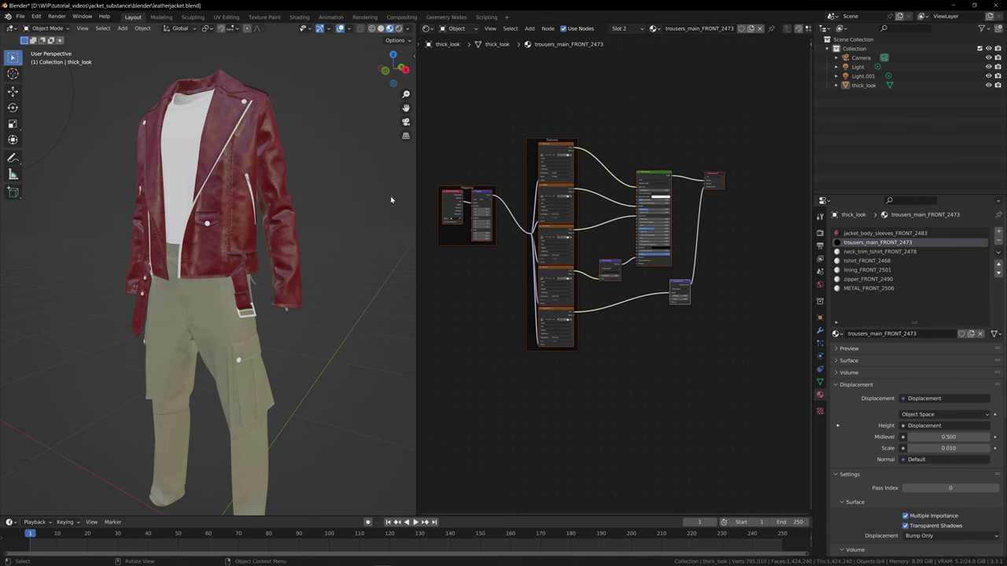
Examine the textured trousers up close, including the waistband, stitching and cargo pocket
{"action": "scroll", "coordinate": [348, 202], "scroll_direction": "up", "scroll_amount": 5}
{"action": "scroll", "coordinate": [347, 202], "scroll_direction": "up", "scroll_amount": 2}
{"action": "left_click_drag", "start_coordinate": [387, 67], "coordinate": [450, 70]}
{"action": "scroll", "coordinate": [323, 294], "scroll_direction": "up", "scroll_amount": 7}
{"action": "scroll", "coordinate": [322, 295], "scroll_direction": "down", "scroll_amount": 3}
{"action": "middle_click_drag", "start_coordinate": [323, 294], "coordinate": [392, 301]}
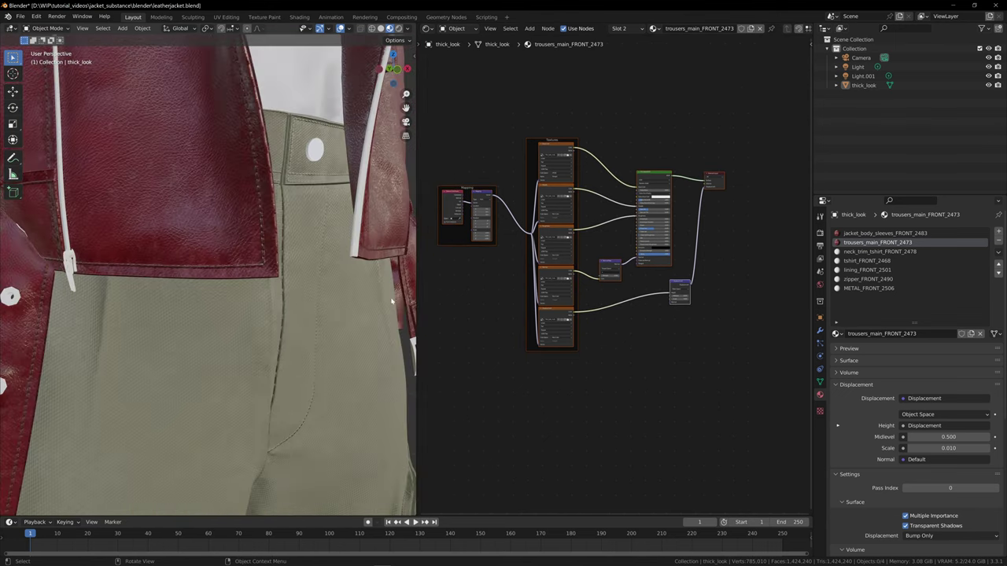
{"action": "scroll", "coordinate": [340, 146], "scroll_direction": "down", "scroll_amount": 5}
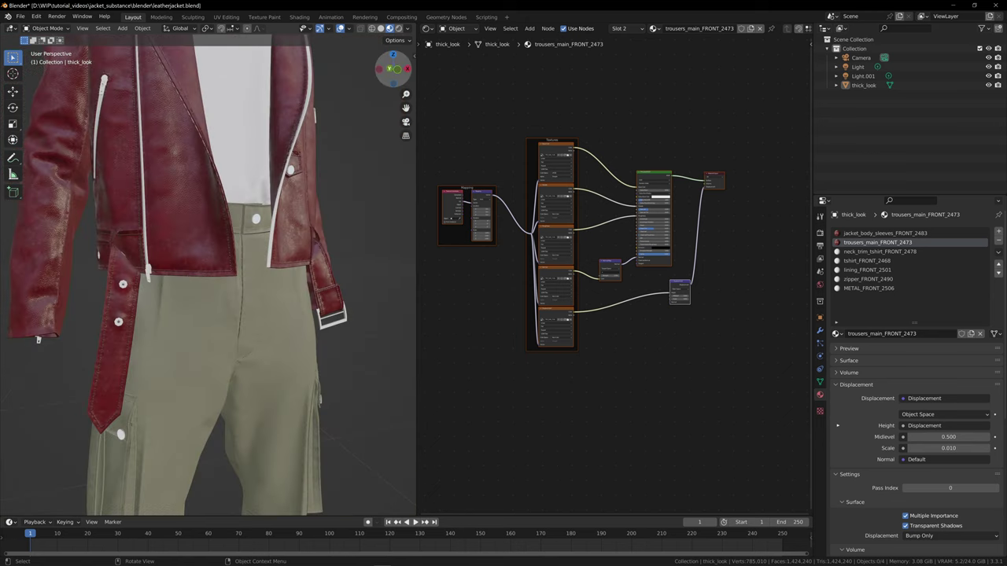
{"action": "left_click_drag", "start_coordinate": [392, 68], "coordinate": [310, 70]}
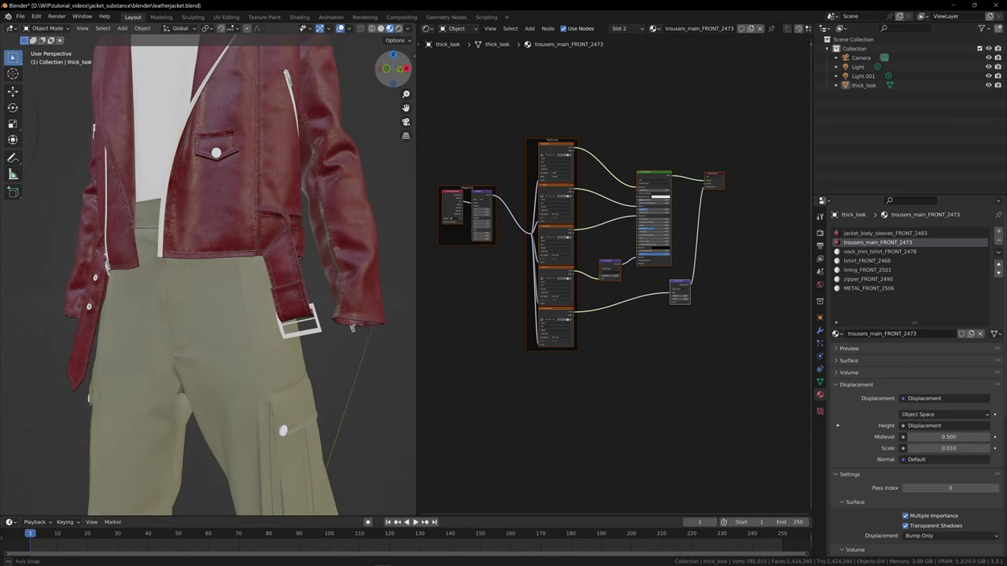
{"action": "left_click_drag", "start_coordinate": [353, 328], "coordinate": [350, 329]}
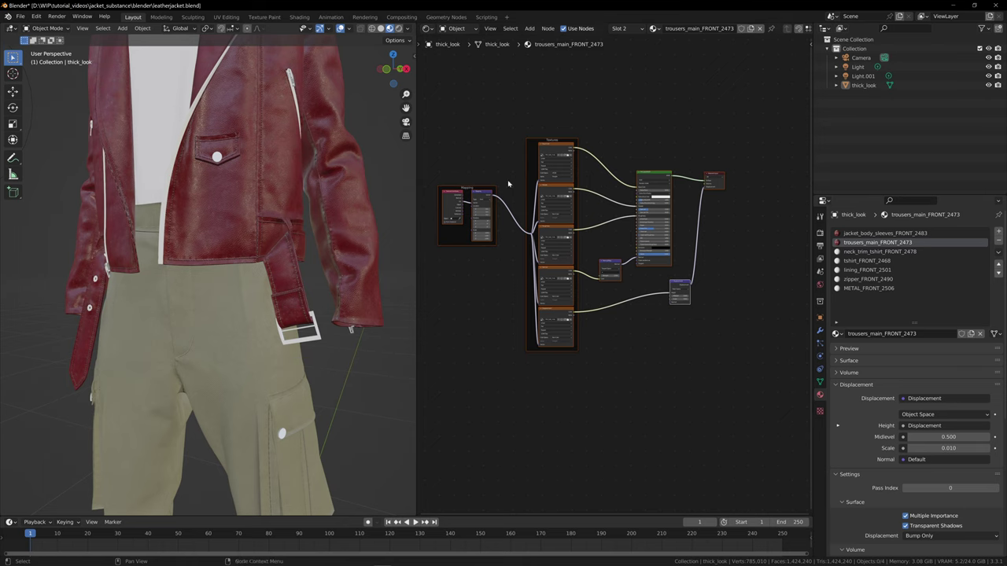
{"action": "left_click_drag", "start_coordinate": [406, 108], "coordinate": [417, 155]}
{"action": "left_click", "coordinate": [873, 260]}
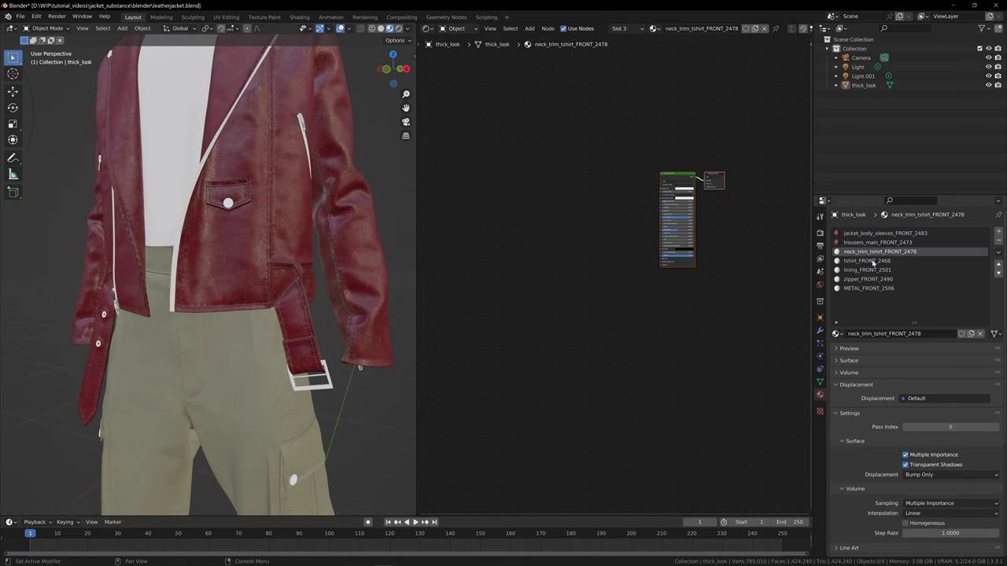
{"action": "left_click_drag", "start_coordinate": [406, 108], "coordinate": [424, 225]}
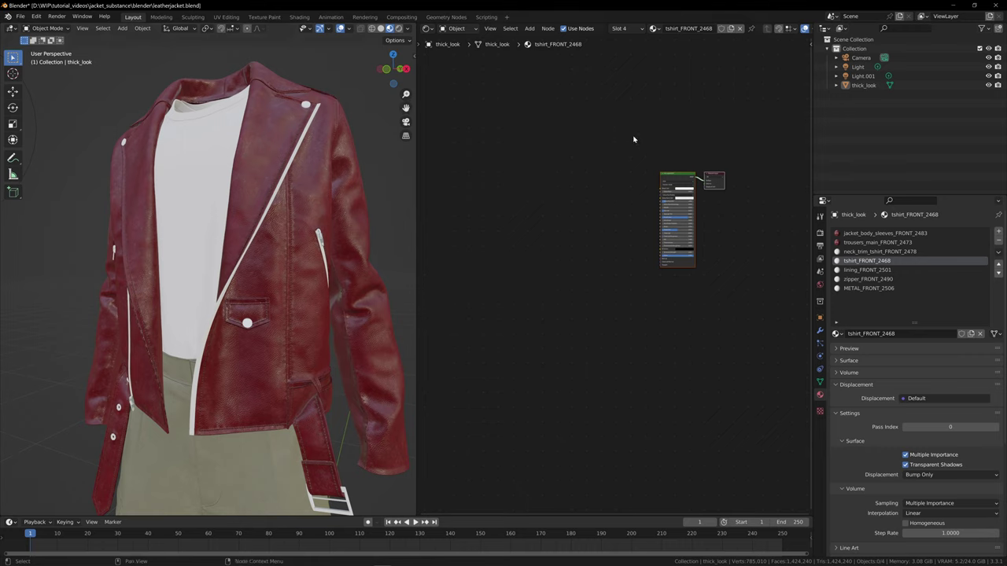
{"action": "left_click_drag", "start_coordinate": [621, 134], "coordinate": [743, 297]}
Replace the default nodes of the neck_trim_tshirt_FRONT_2478 material with the copied jacket node setup
{"action": "left_click", "coordinate": [866, 251]}
{"action": "left_click_drag", "start_coordinate": [613, 133], "coordinate": [755, 310]}
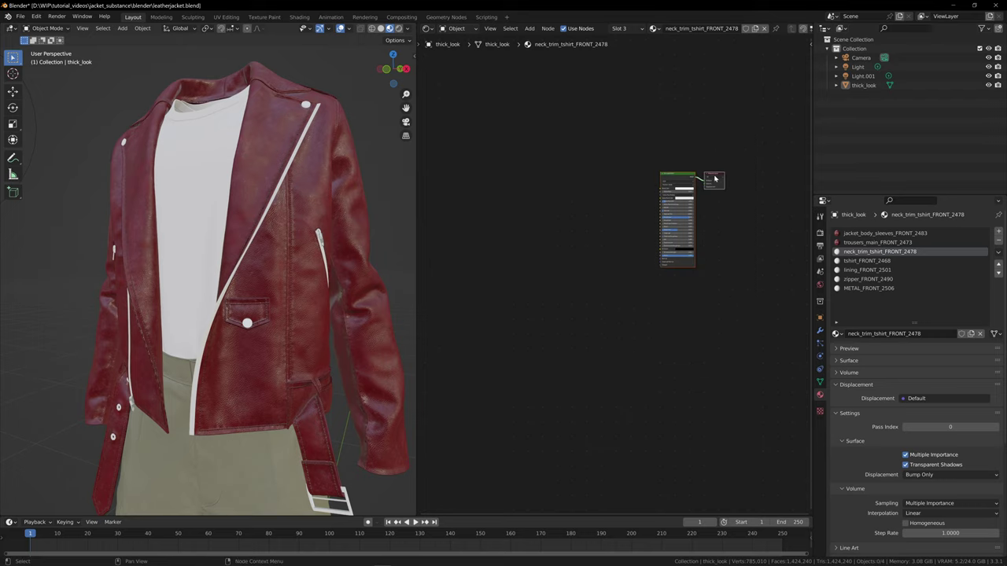
{"action": "left_click_drag", "start_coordinate": [607, 135], "coordinate": [810, 336]}
{"action": "key", "text": "Delete"}
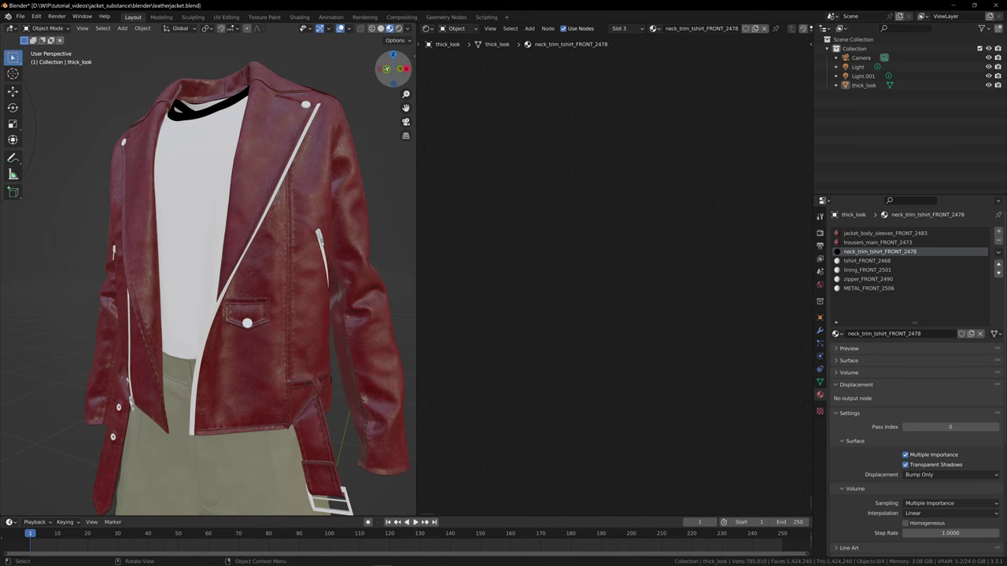
{"action": "left_click_drag", "start_coordinate": [399, 71], "coordinate": [451, 72]}
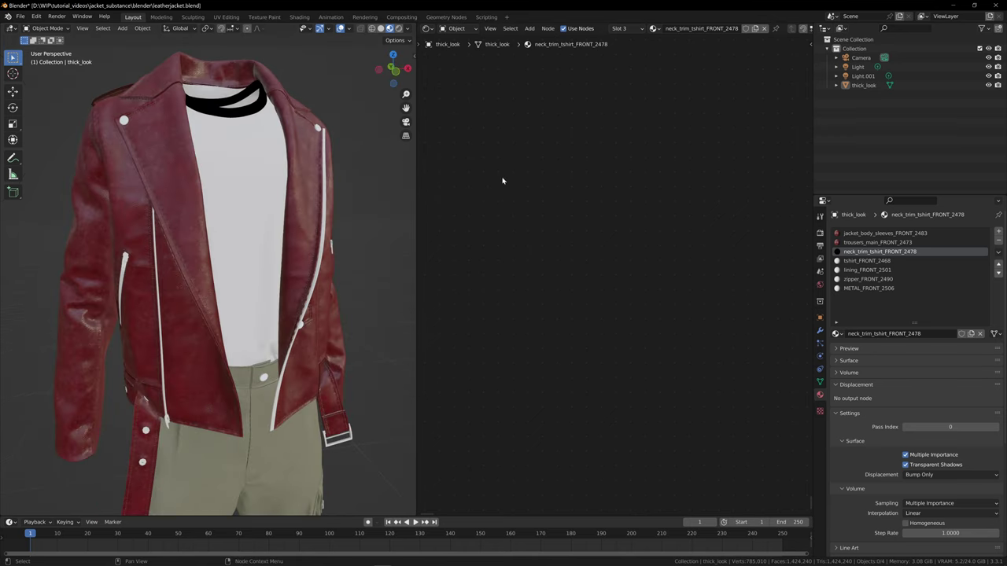
{"action": "key", "text": "ctrl+z"}
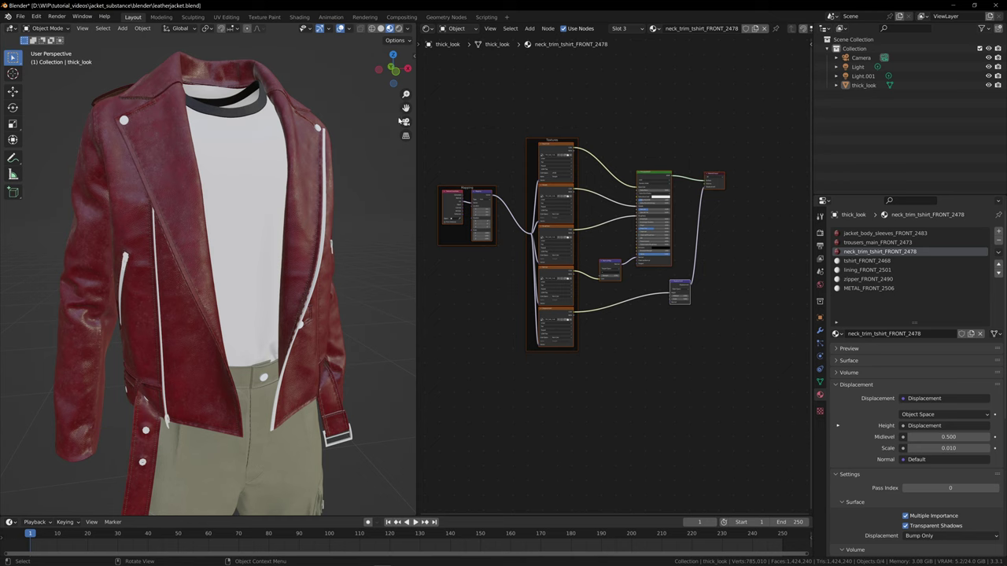
Remove the tshirt_FRONT_2468 material slot to hand the T-shirt faces over to the neck_trim_tshirt_FRONT_2478 material above it
{"action": "left_click_drag", "start_coordinate": [406, 108], "coordinate": [409, 181]}
{"action": "scroll", "coordinate": [281, 141], "scroll_direction": "up", "scroll_amount": 8}
{"action": "middle_click_drag", "start_coordinate": [281, 142], "coordinate": [335, 261]}
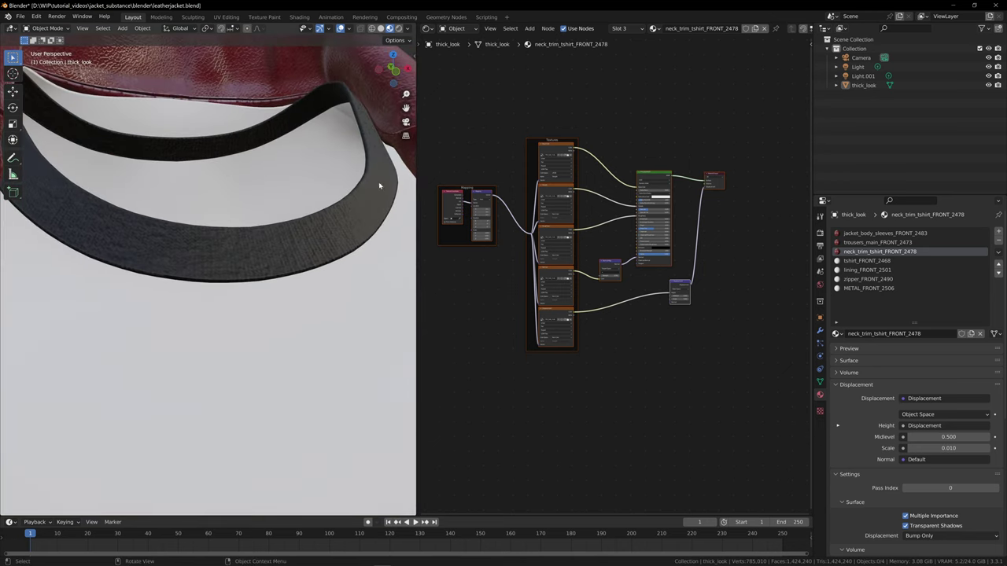
{"action": "left_click_drag", "start_coordinate": [398, 76], "coordinate": [360, 72]}
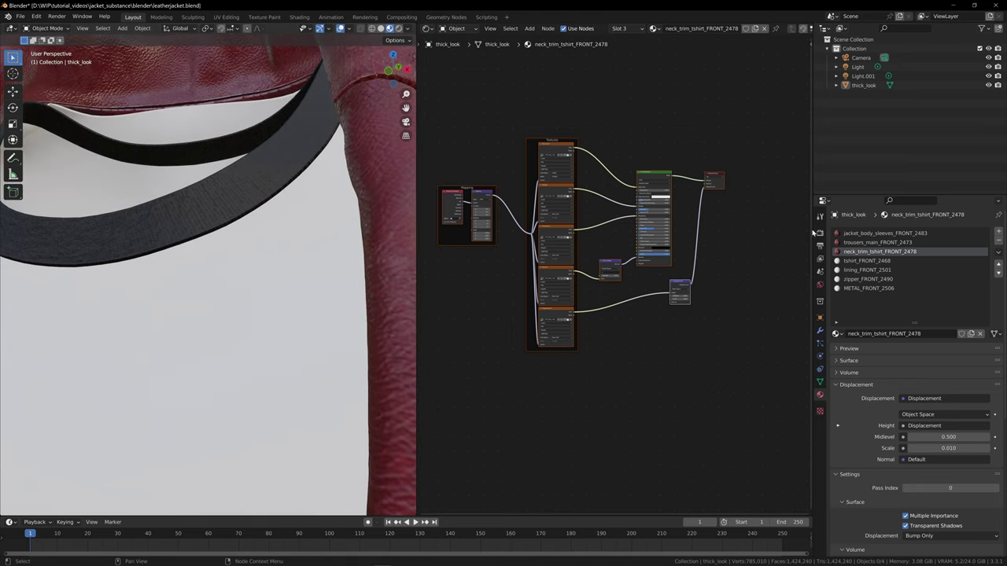
{"action": "left_click", "coordinate": [863, 263]}
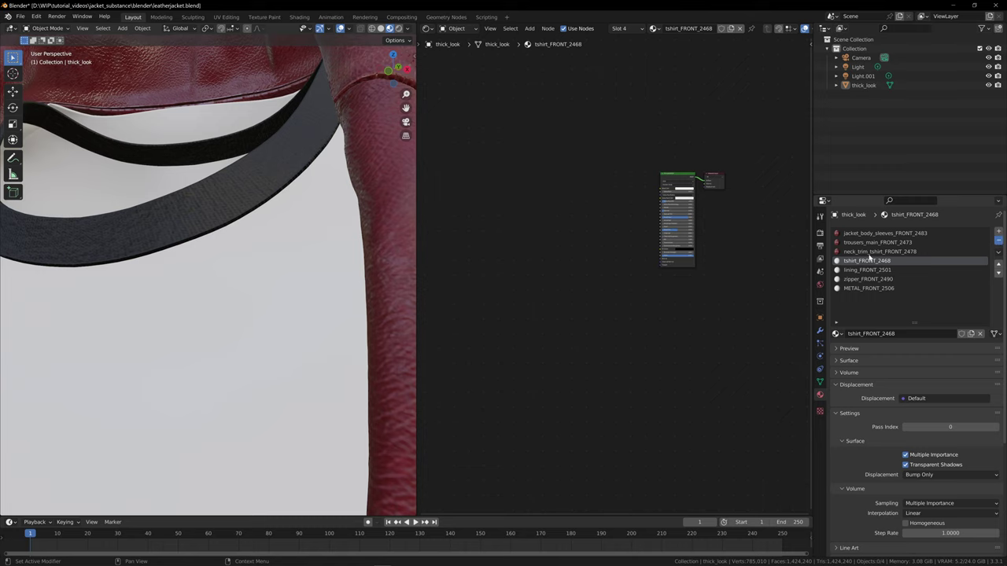
{"action": "key", "text": "ctrl+z"}
Move the lining_FRONT_2501 slot directly below jacket_body_sleeves_FRONT_2483 and remove it to give its faces the jacket material
{"action": "scroll", "coordinate": [297, 246], "scroll_direction": "down", "scroll_amount": 4}
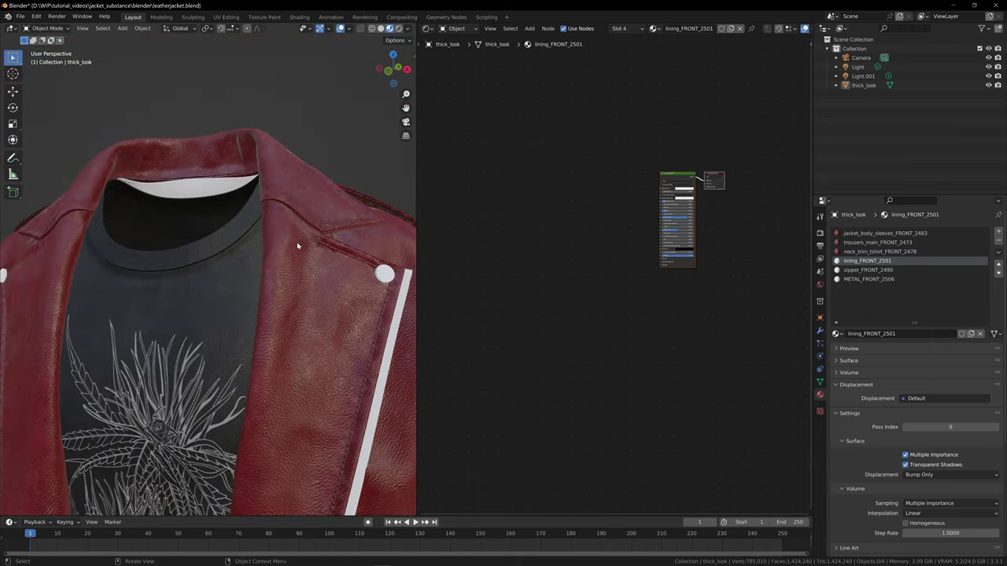
{"action": "left_click_drag", "start_coordinate": [406, 108], "coordinate": [401, 0]}
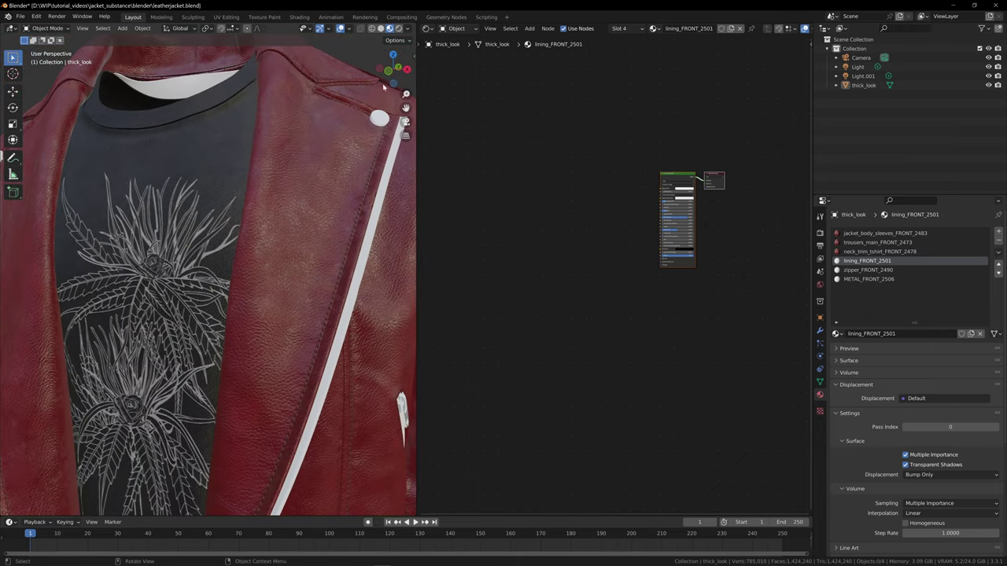
{"action": "left_click_drag", "start_coordinate": [394, 69], "coordinate": [419, 58]}
{"action": "middle_click_drag", "start_coordinate": [370, 110], "coordinate": [312, 161]}
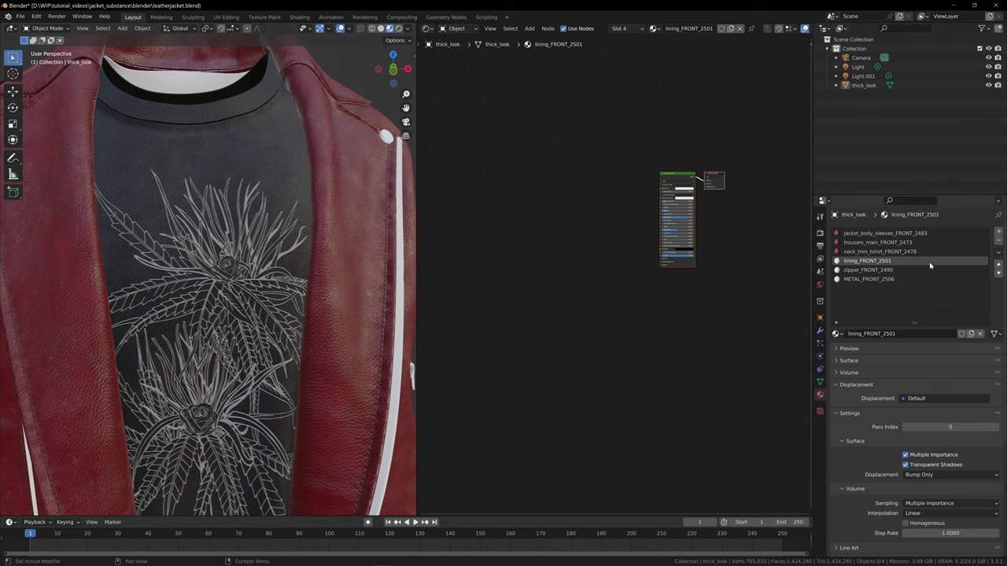
{"action": "middle_click_drag", "start_coordinate": [706, 285], "coordinate": [687, 286]}
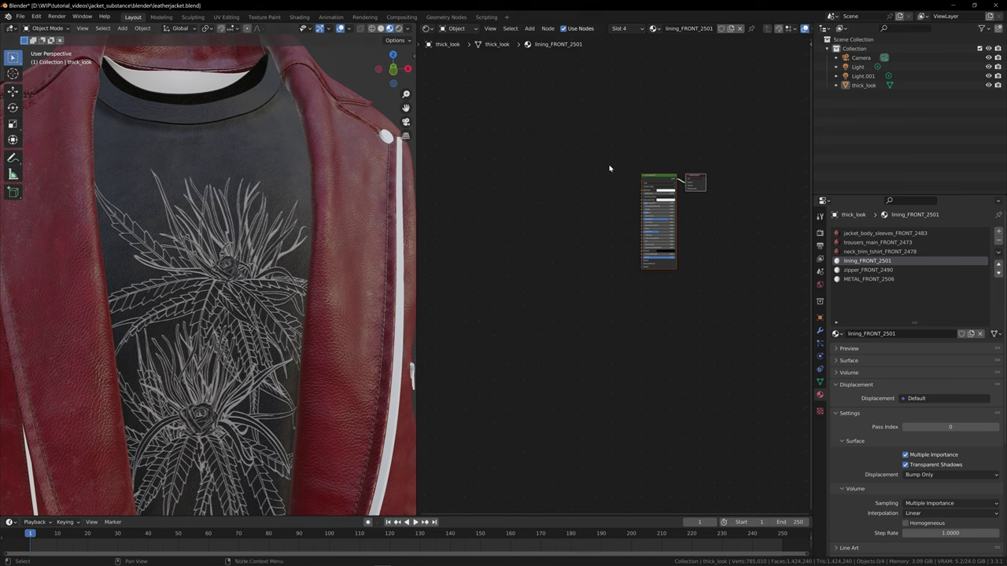
{"action": "left_click_drag", "start_coordinate": [596, 145], "coordinate": [728, 296]}
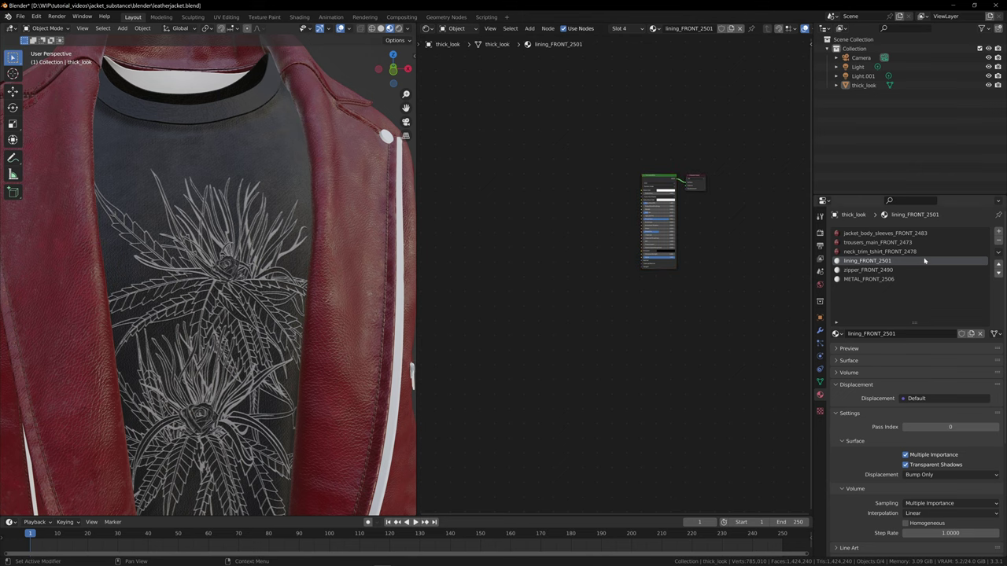
{"action": "left_click", "coordinate": [999, 264]}
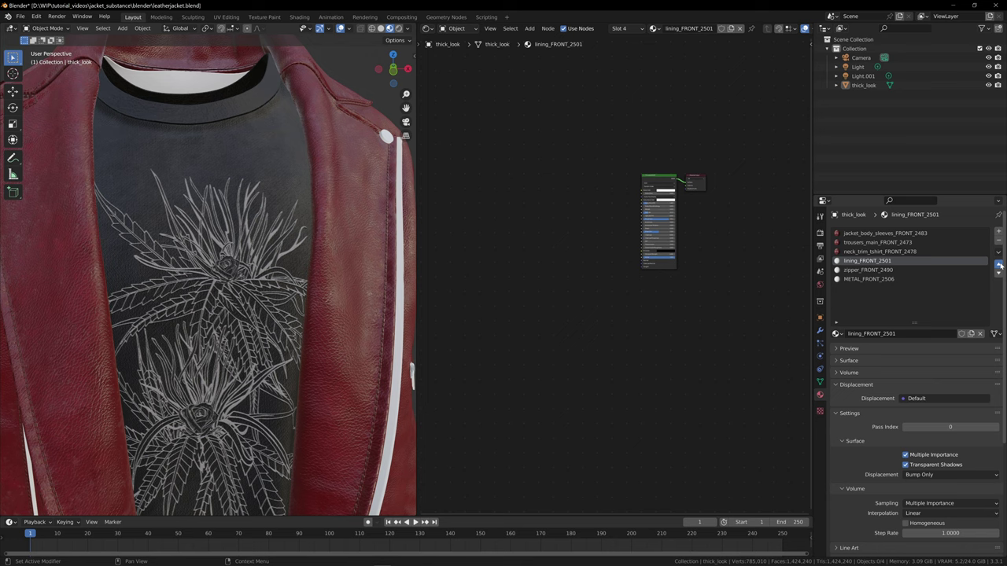
{"action": "left_click", "coordinate": [998, 266]}
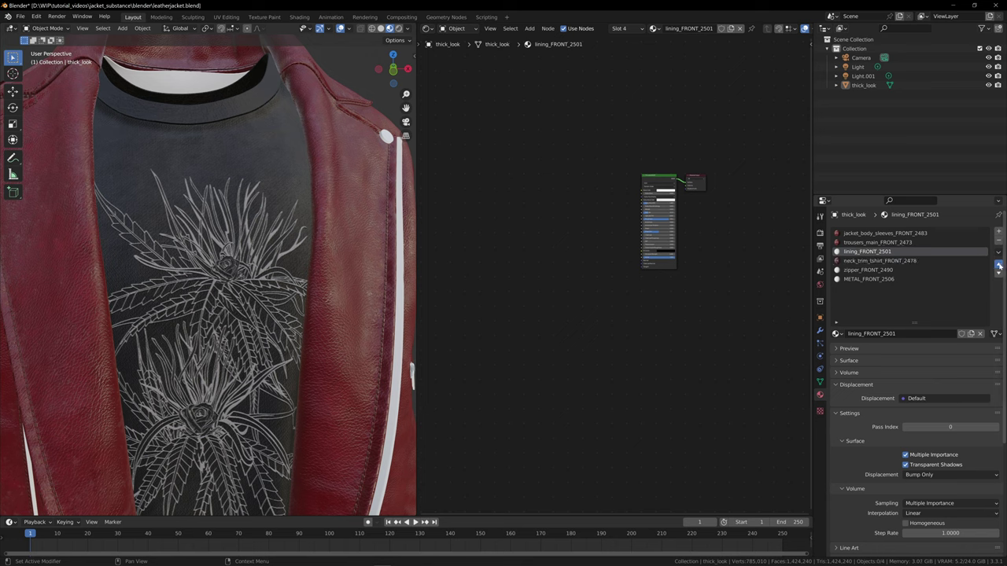
{"action": "left_click", "coordinate": [999, 266]}
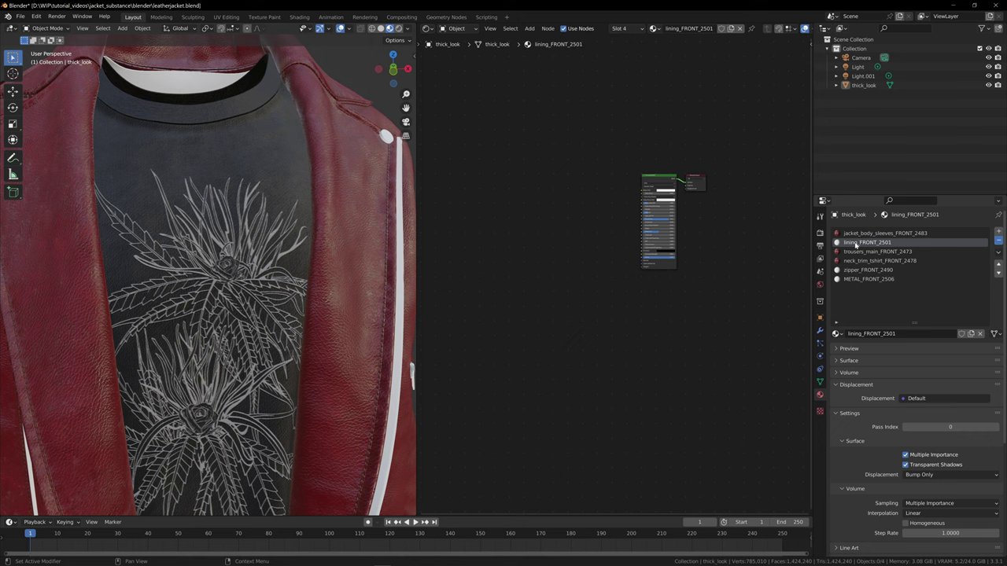
{"action": "key", "text": "Delete"}
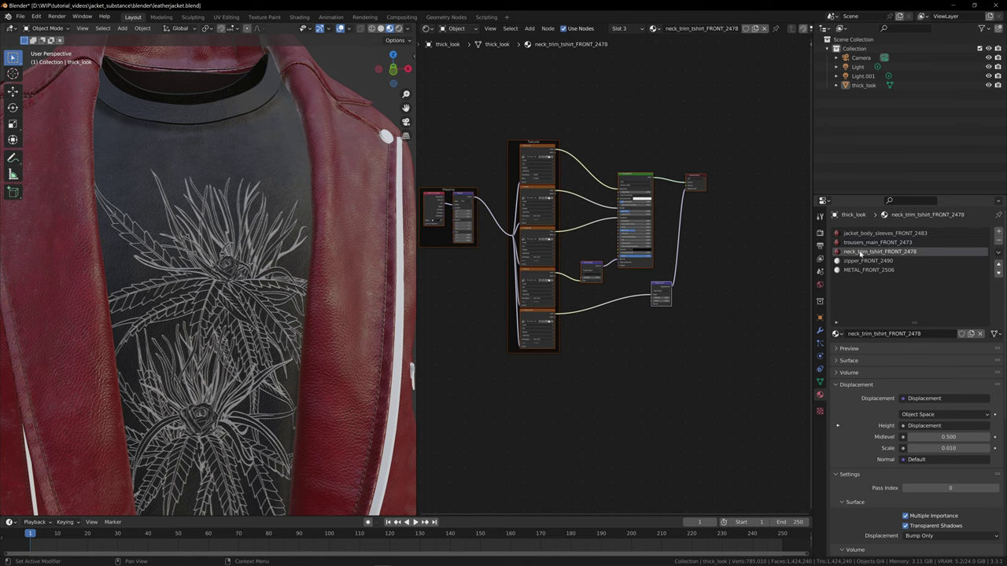
Move the zipper_FRONT_2490 slot up next to jacket_body_sleeves_FRONT_2483 and remove it to give the zipper faces the jacket material
{"action": "left_click", "coordinate": [861, 253]}
{"action": "left_click", "coordinate": [867, 261]}
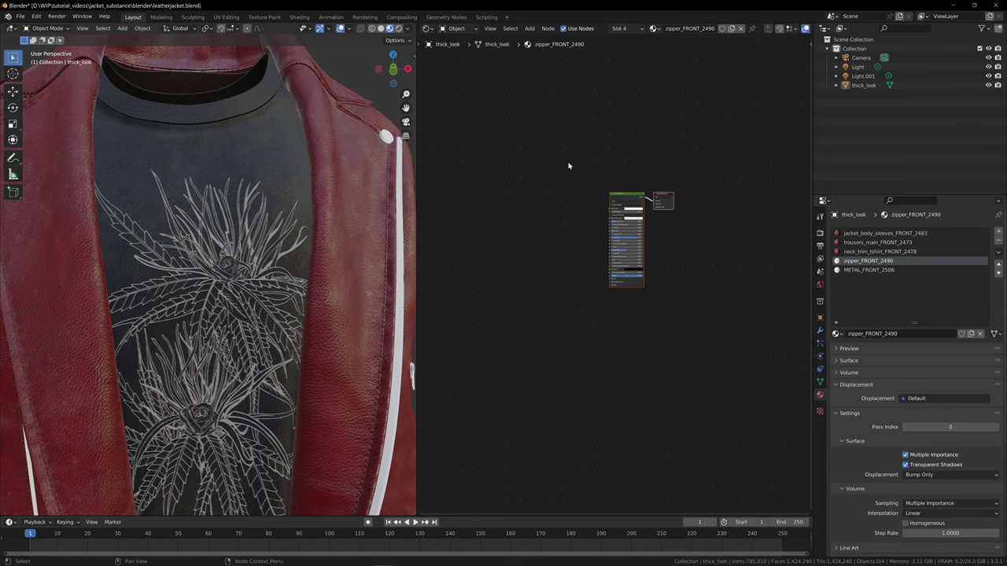
{"action": "left_click_drag", "start_coordinate": [567, 159], "coordinate": [698, 342]}
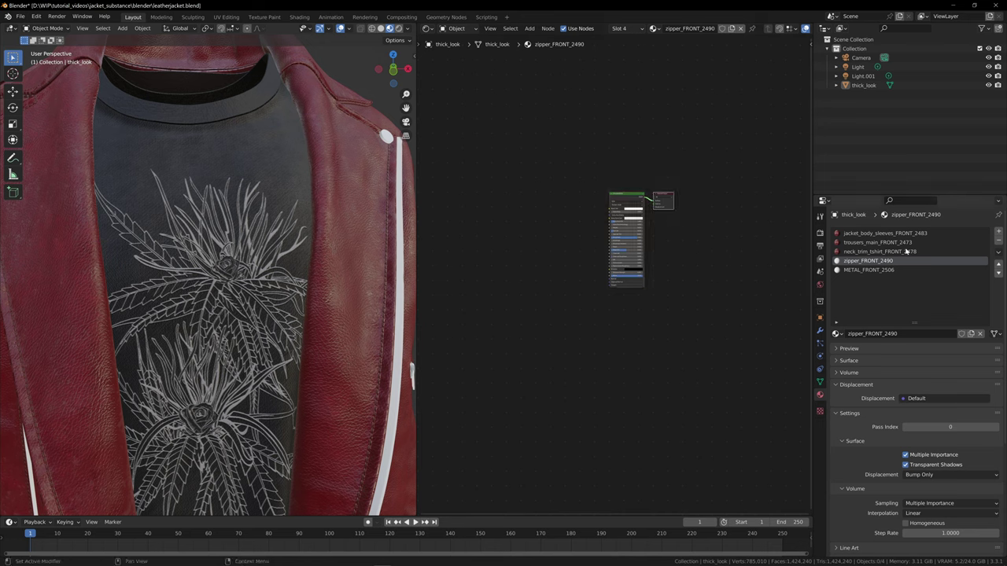
{"action": "left_click", "coordinate": [999, 265]}
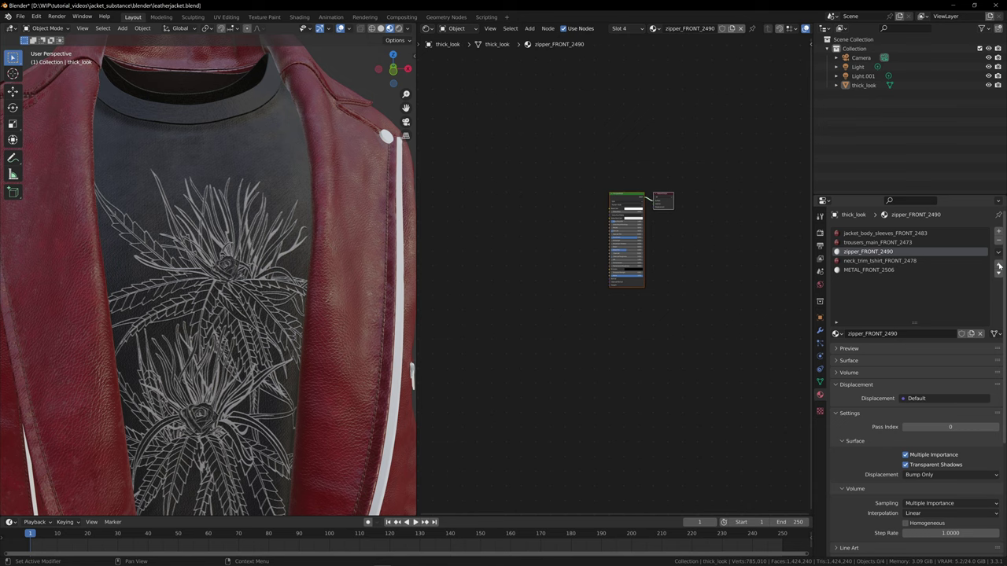
{"action": "left_click", "coordinate": [999, 265]}
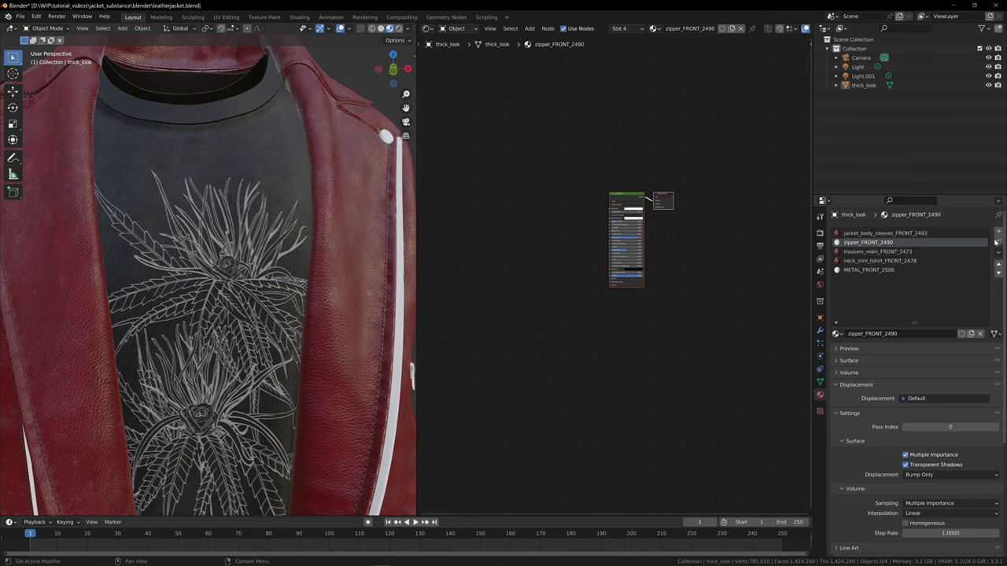
{"action": "left_click", "coordinate": [998, 264]}
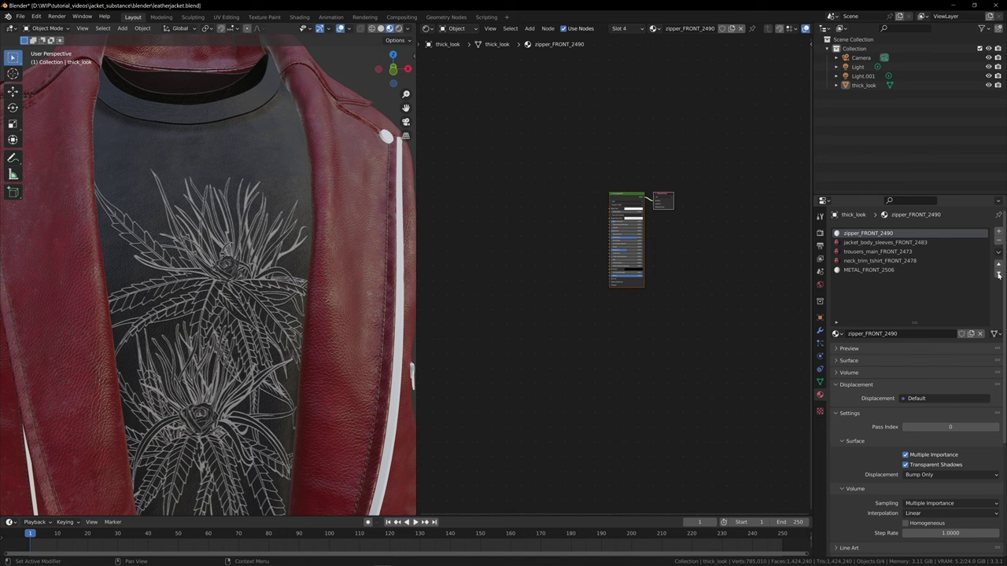
{"action": "key", "text": "ctrl+z"}
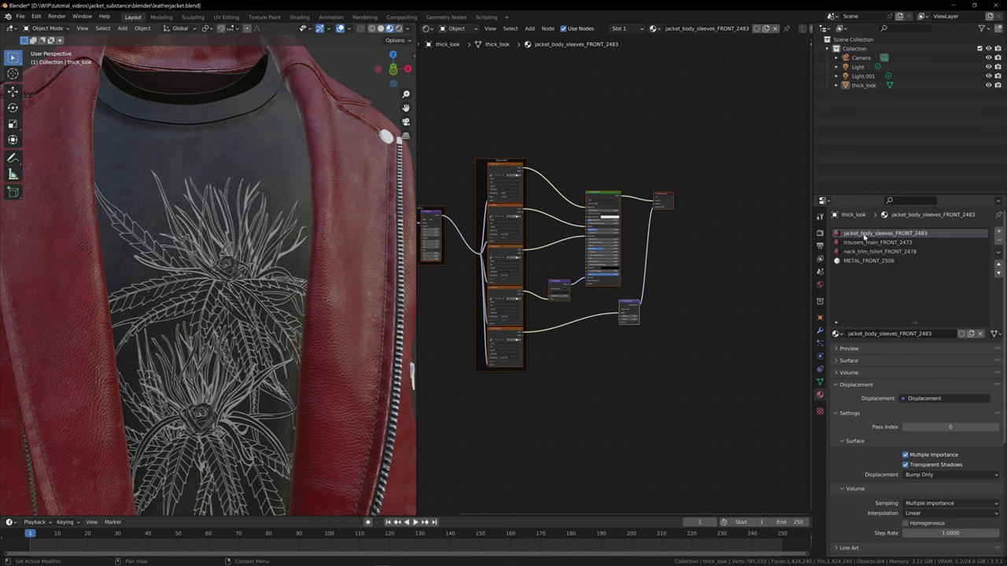
{"action": "left_click", "coordinate": [1000, 268]}
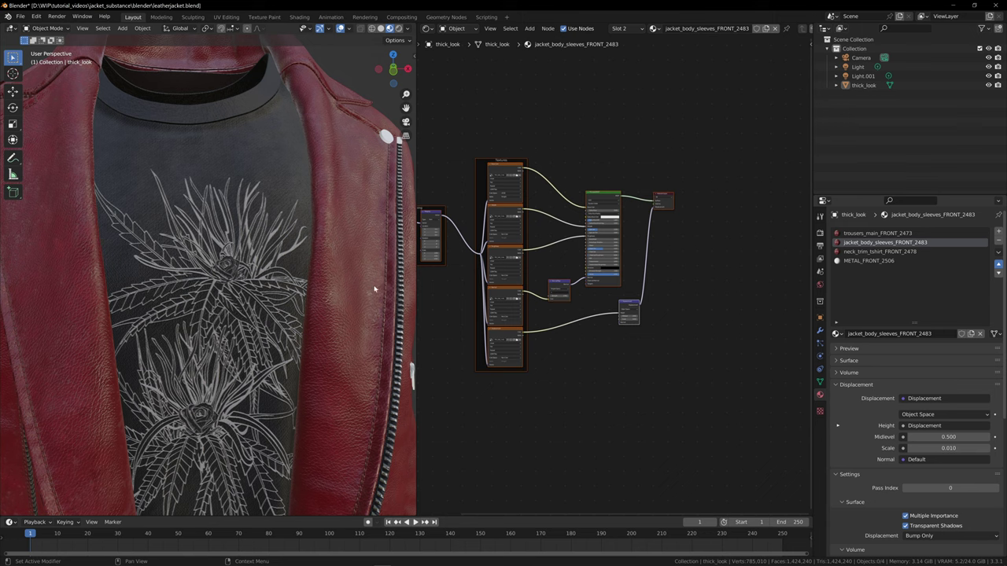
{"action": "key", "text": "ctrl+z"}
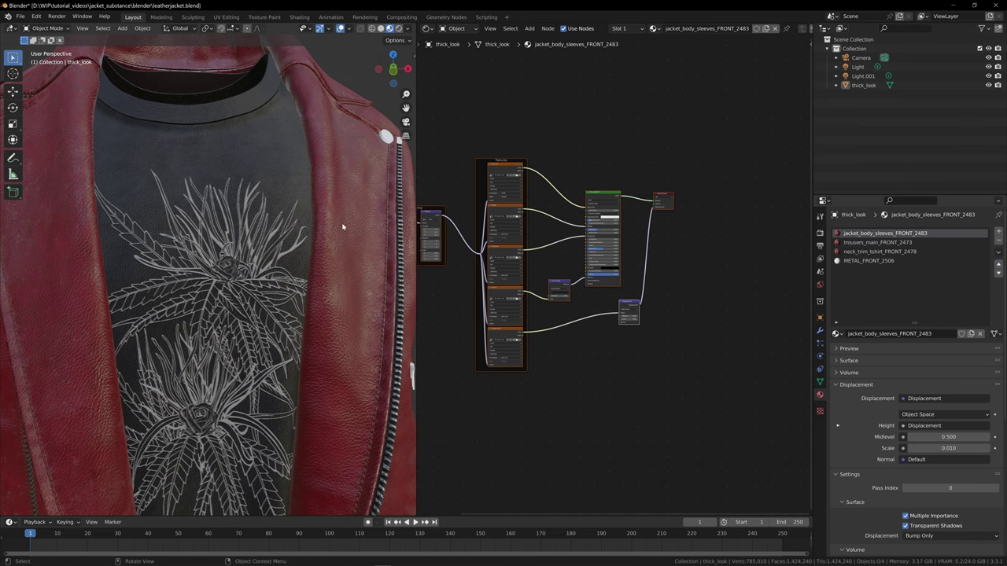
Set the METAL_FRONT_2506 material's Metallic to 1.000 and Roughness to 0.094
{"action": "scroll", "coordinate": [343, 227], "scroll_direction": "down", "scroll_amount": 5}
{"action": "left_click_drag", "start_coordinate": [391, 72], "coordinate": [427, 72]}
{"action": "left_click", "coordinate": [870, 263]}
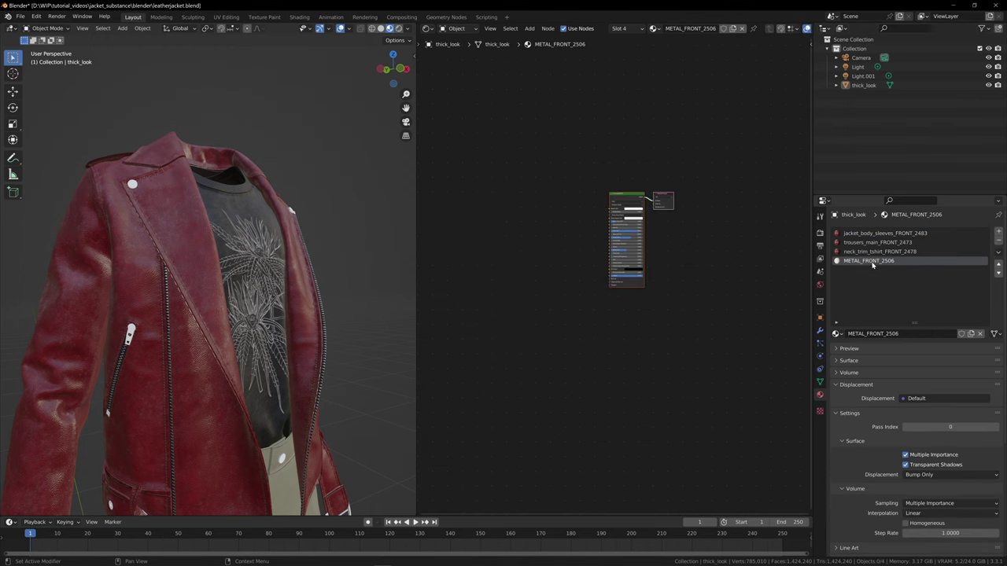
{"action": "scroll", "coordinate": [602, 203], "scroll_direction": "up", "scroll_amount": 5}
{"action": "scroll", "coordinate": [591, 198], "scroll_direction": "up", "scroll_amount": 3}
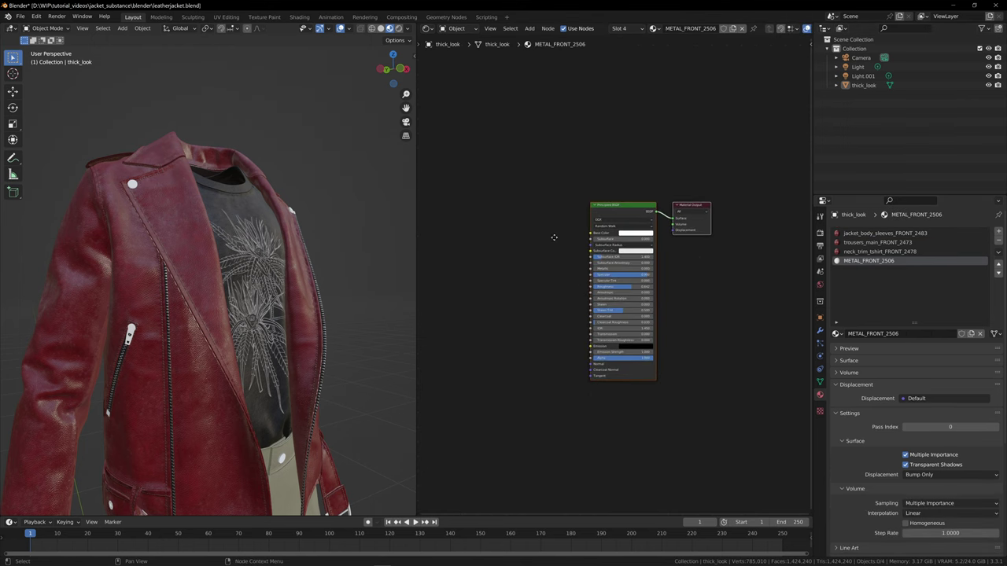
{"action": "scroll", "coordinate": [246, 277], "scroll_direction": "up", "scroll_amount": 8}
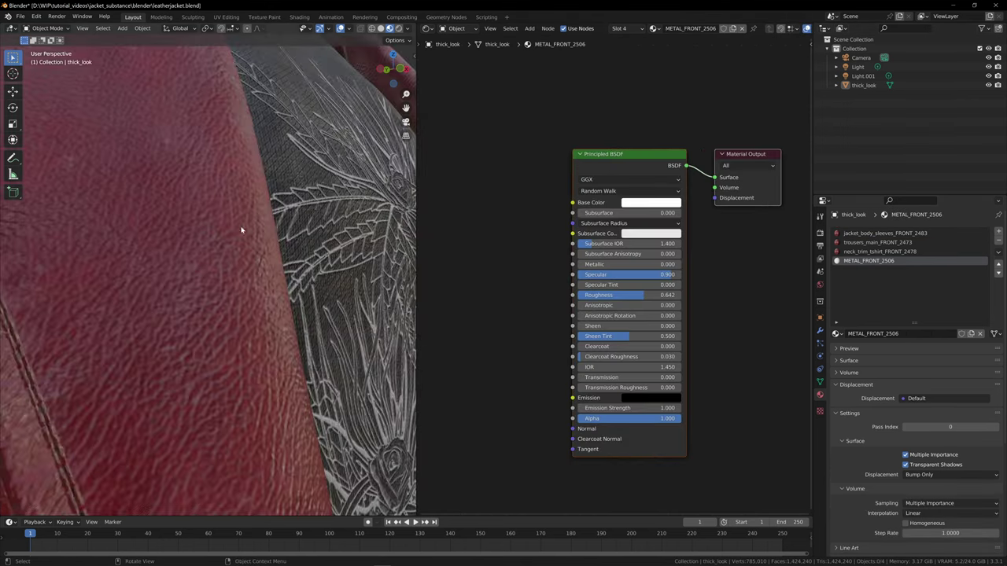
{"action": "scroll", "coordinate": [244, 229], "scroll_direction": "down", "scroll_amount": 7}
{"action": "left_click_drag", "start_coordinate": [406, 108], "coordinate": [438, 90]}
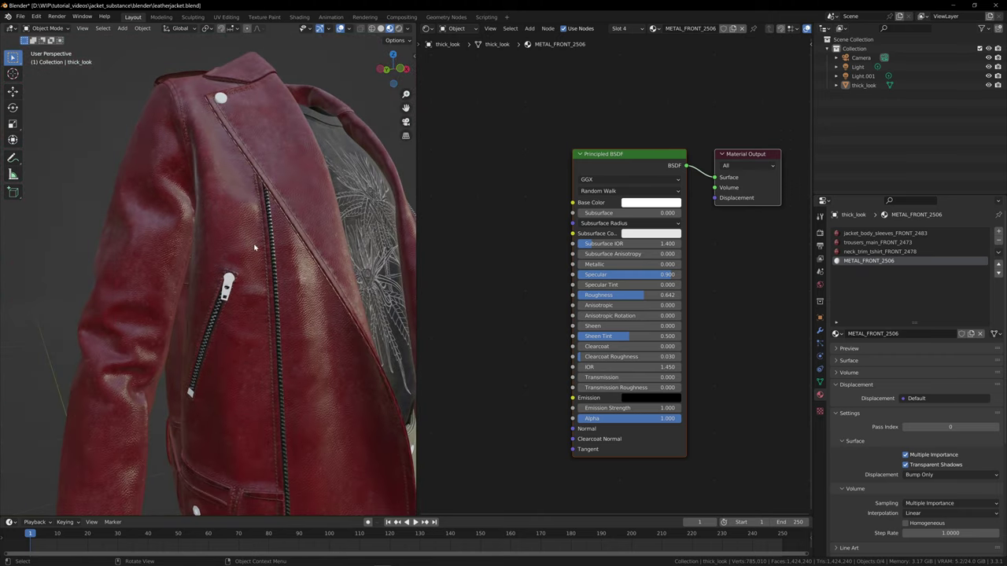
{"action": "scroll", "coordinate": [254, 247], "scroll_direction": "up", "scroll_amount": 2}
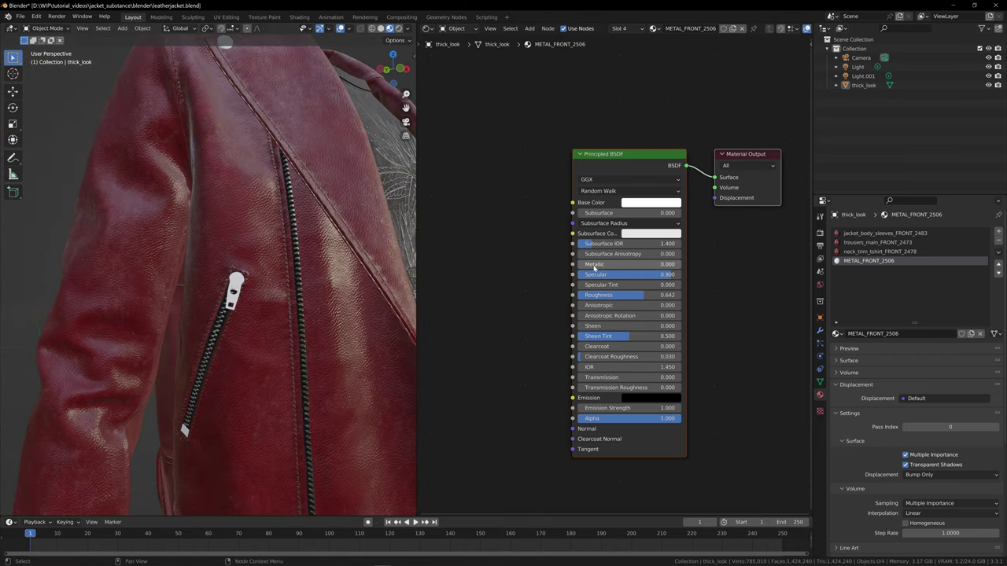
{"action": "left_click_drag", "start_coordinate": [594, 267], "coordinate": [588, 295]}
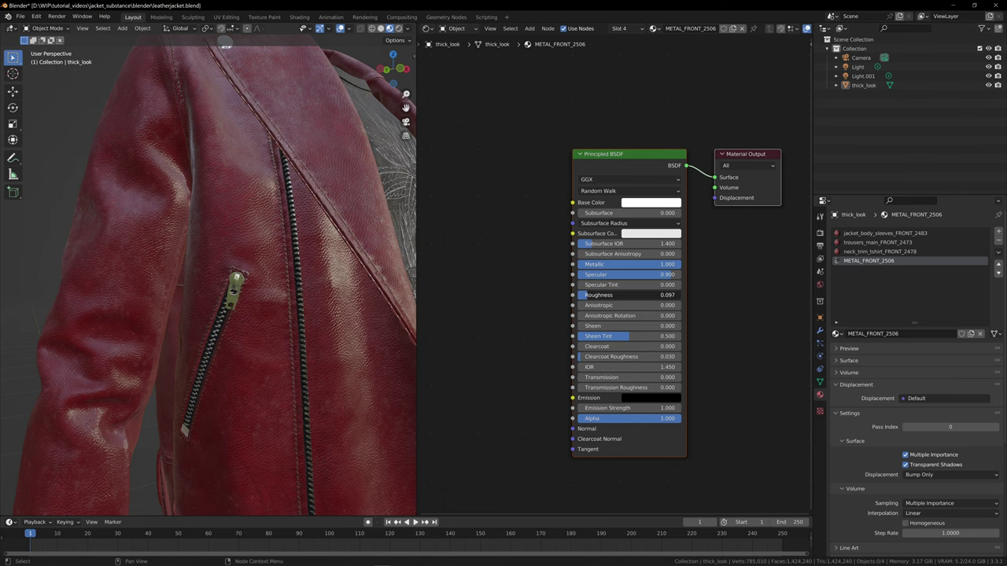
Darken the METAL_FRONT_2506 base color to a neutral grey with a value of about 0.38 and check it around the jacket
{"action": "middle_click_drag", "start_coordinate": [299, 275], "coordinate": [270, 261]}
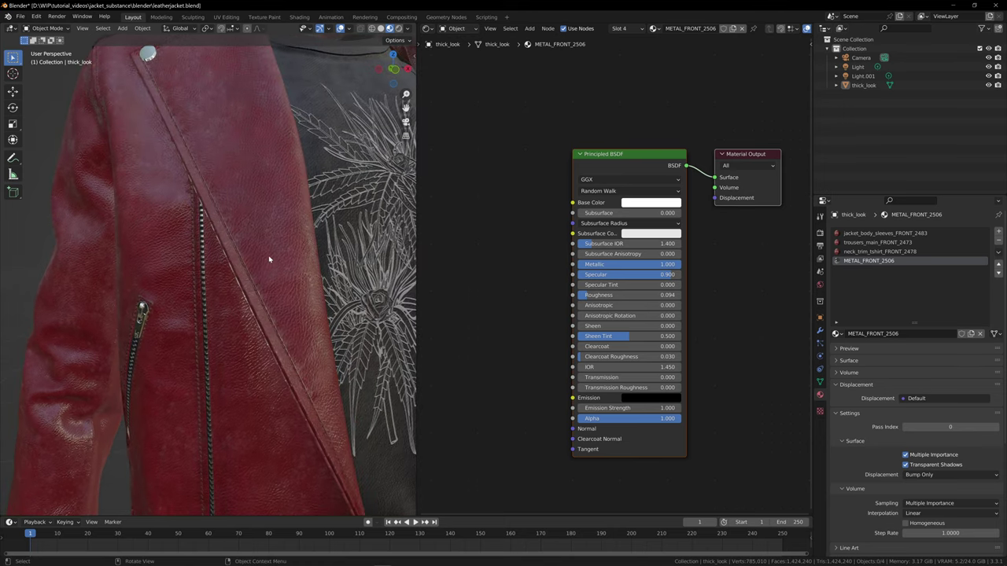
{"action": "scroll", "coordinate": [254, 204], "scroll_direction": "down", "scroll_amount": 2}
{"action": "middle_click_drag", "start_coordinate": [254, 203], "coordinate": [249, 242], "text": "alt"}
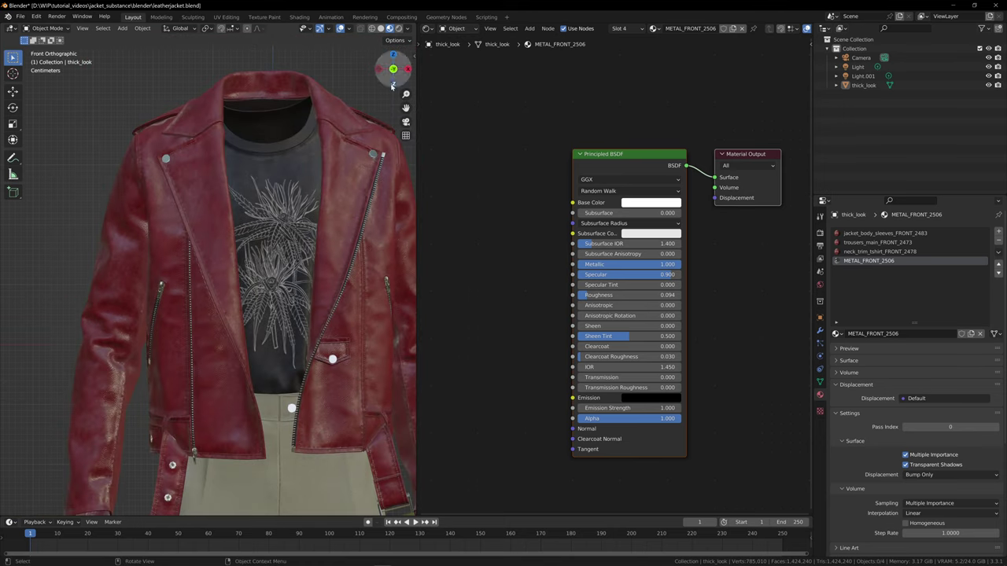
{"action": "left_click", "coordinate": [650, 203]}
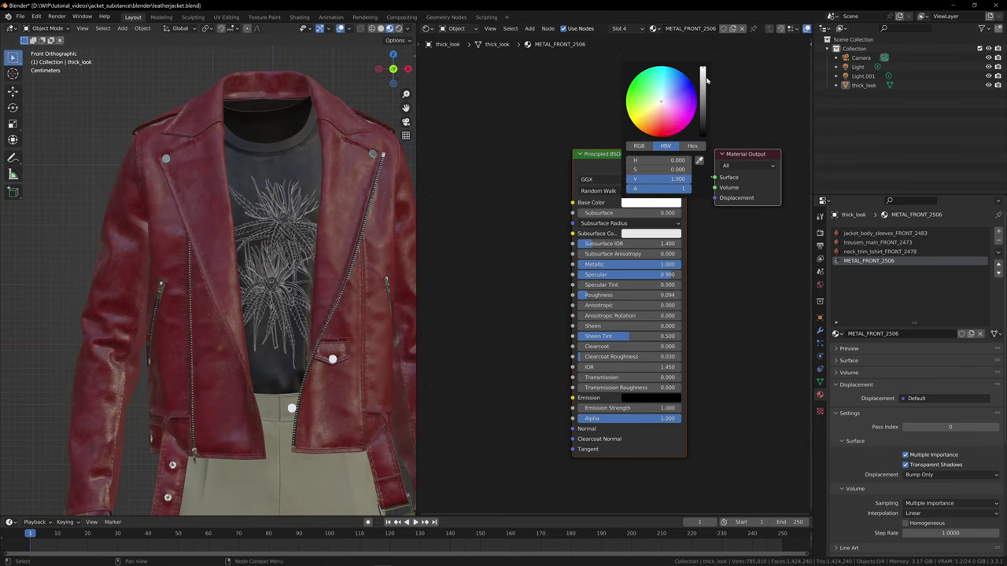
{"action": "left_click_drag", "start_coordinate": [703, 79], "coordinate": [703, 110]}
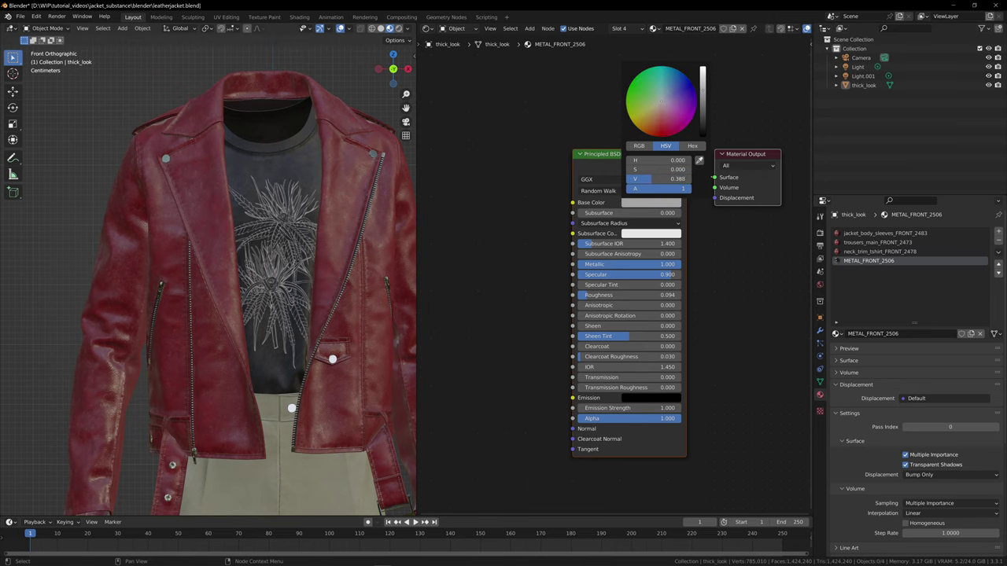
{"action": "middle_click_drag", "start_coordinate": [382, 69], "coordinate": [322, 140]}
{"action": "scroll", "coordinate": [322, 140], "scroll_direction": "down", "scroll_amount": 2}
{"action": "left_click_drag", "start_coordinate": [406, 108], "coordinate": [345, 43]}
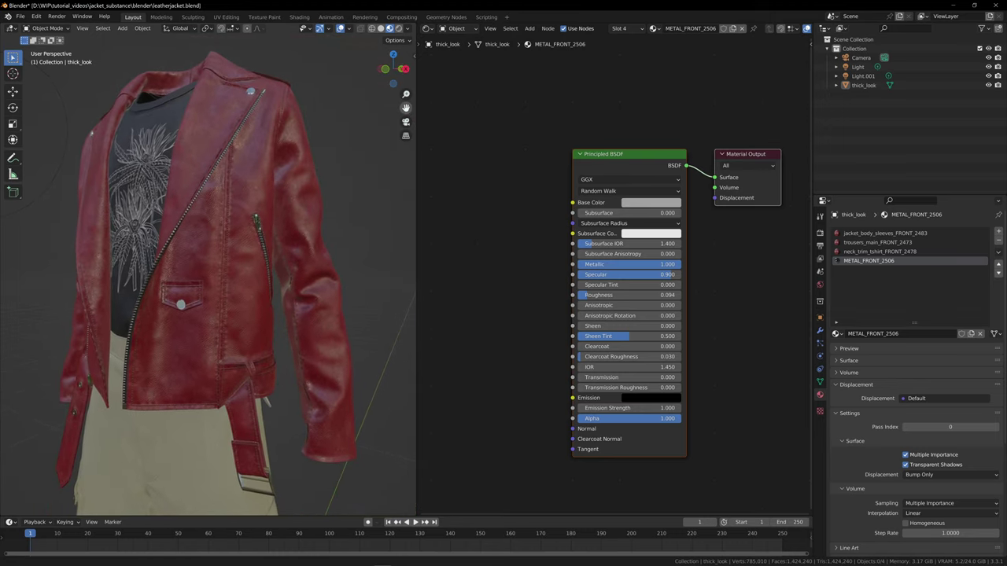
{"action": "mouse_move", "coordinate": [391, 76]}
{"action": "left_mouse_down"}
{"action": "mouse_move", "coordinate": [457, 94]}
{"action": "mouse_move", "coordinate": [400, 70]}
{"action": "left_mouse_up"}
{"action": "scroll", "coordinate": [400, 200], "scroll_direction": "down", "scroll_amount": 3}
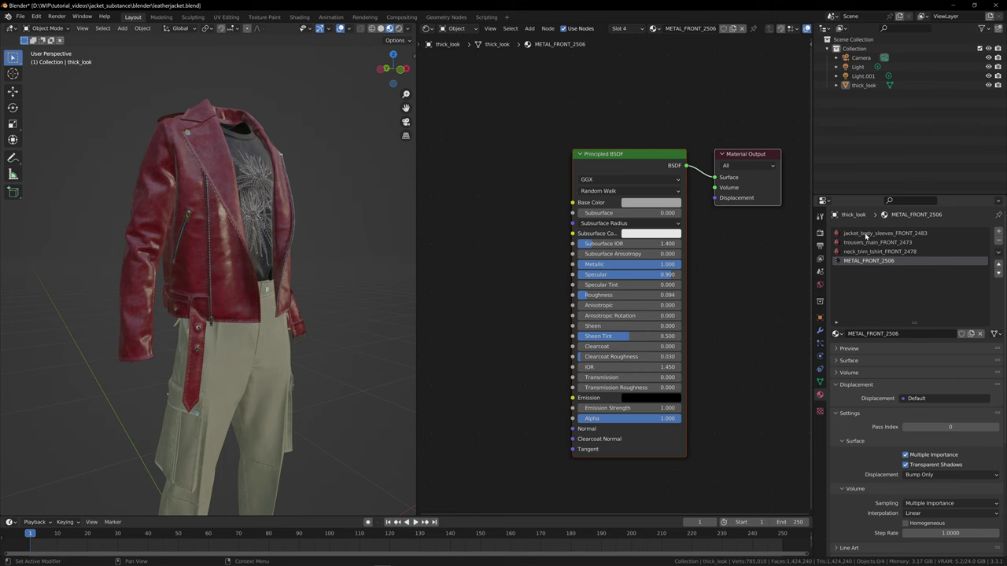
Insert a Hue Saturation Value node between the Base Color texture and the Principled BSDF in the jacket_body_sleeves_FRONT_2483 material
{"action": "left_click", "coordinate": [866, 234]}
{"action": "scroll", "coordinate": [578, 203], "scroll_direction": "down", "scroll_amount": 4}
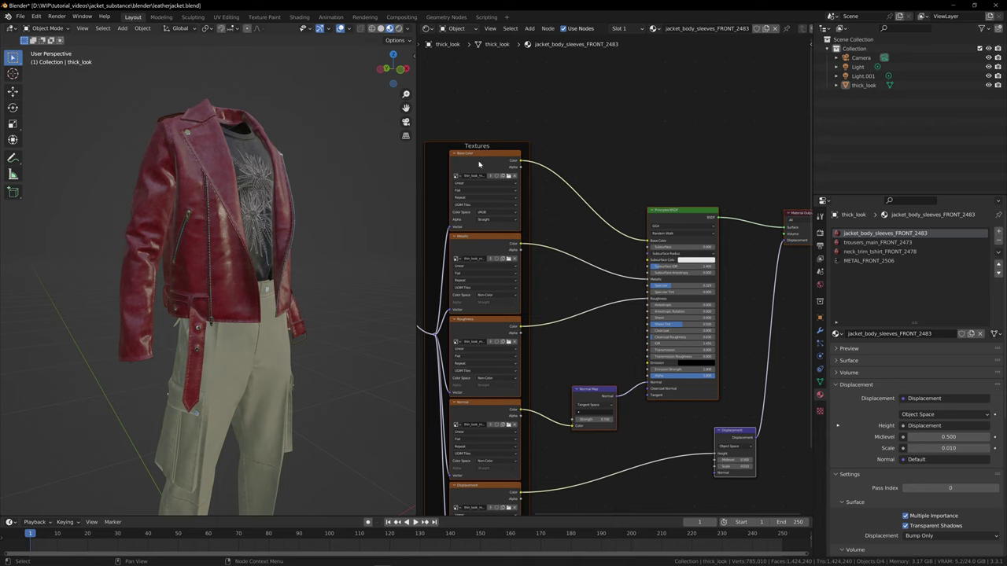
{"action": "left_click", "coordinate": [480, 164]}
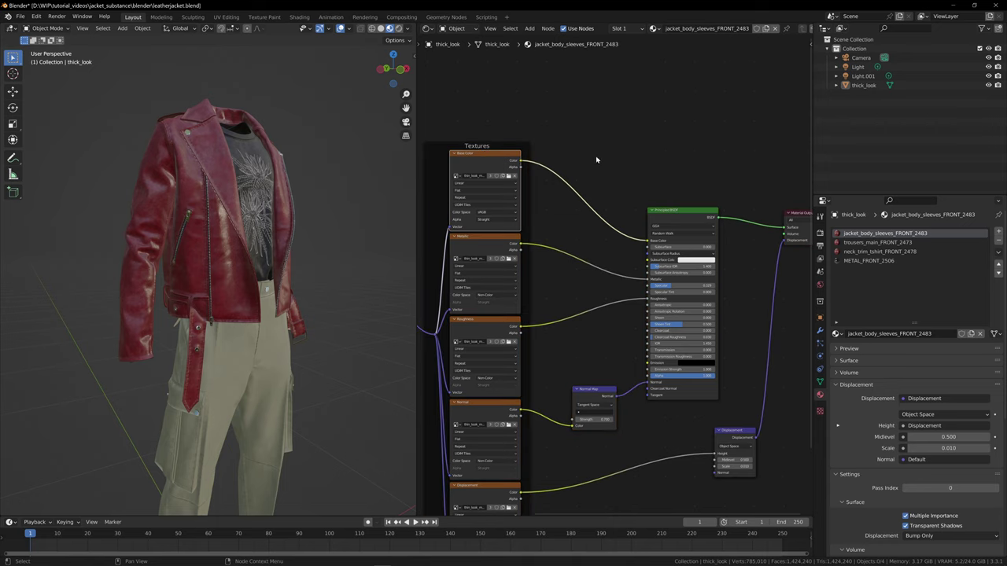
{"action": "key", "text": "shift+a"}
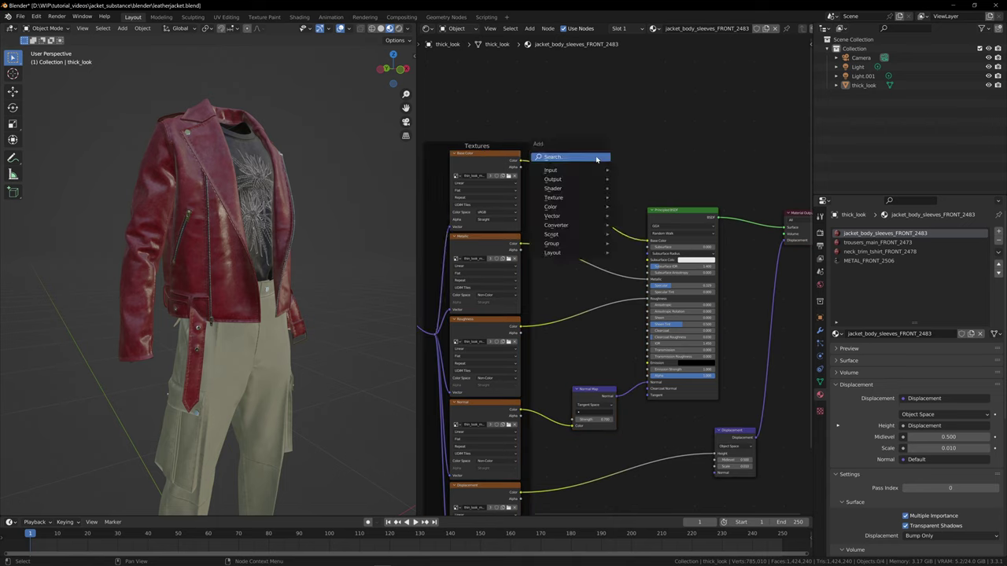
{"action": "mouse_move", "coordinate": [592, 173]}
{"action": "left_click", "coordinate": [579, 158]}
{"action": "type", "text": "hue"}
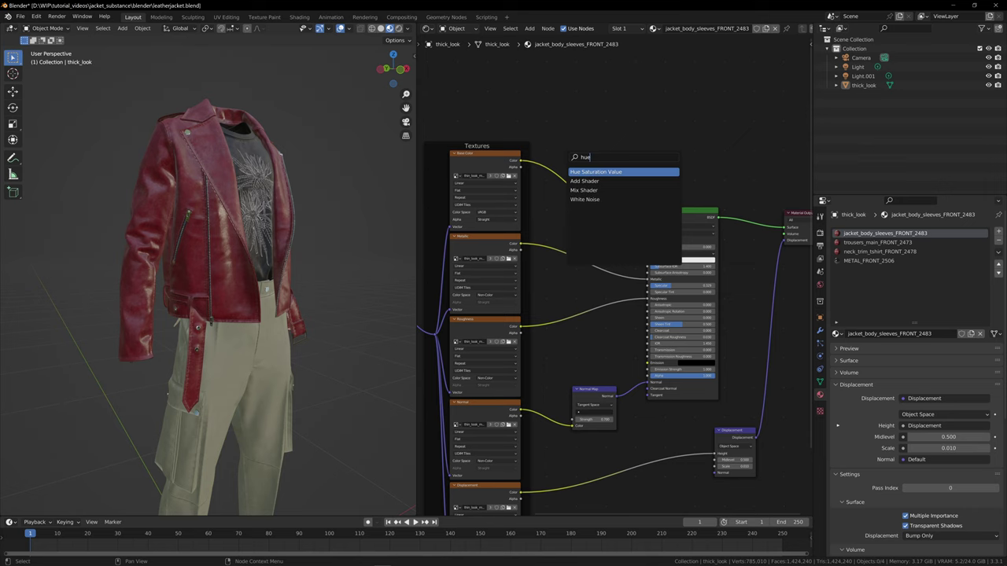
{"action": "key", "text": "Return"}
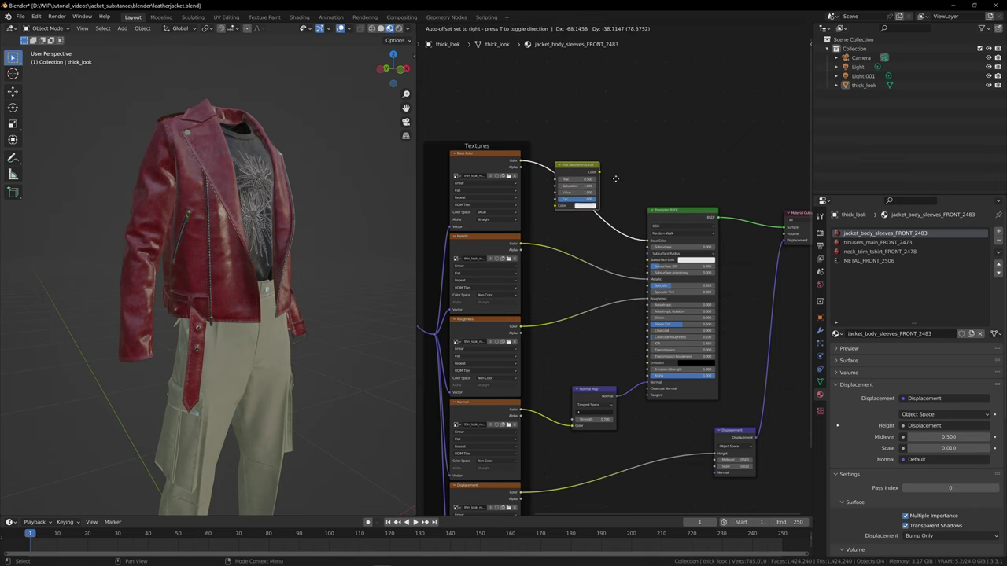
{"action": "left_click", "coordinate": [570, 183]}
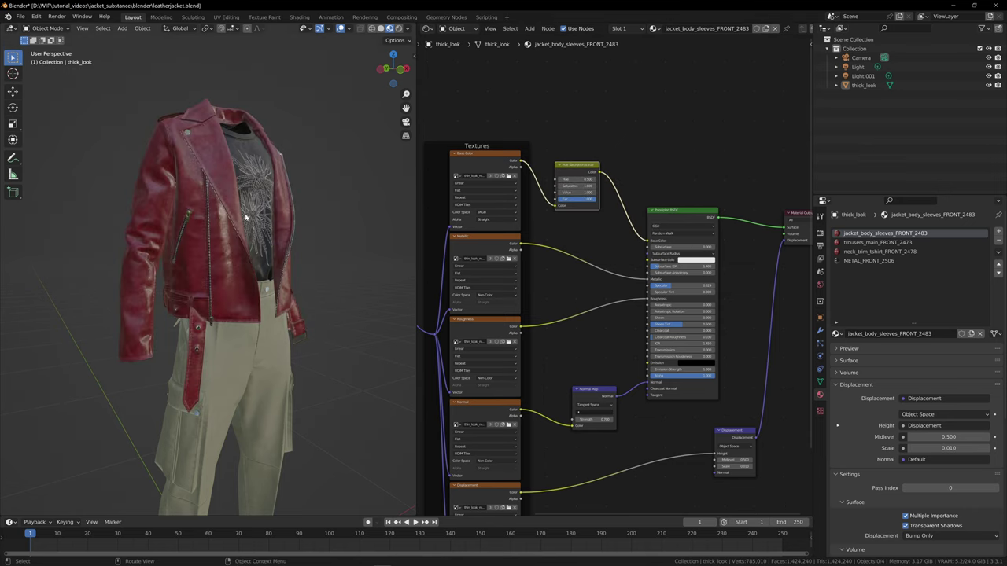
Set the Hue of the jacket's Hue Saturation Value node to 0.200 to recolor the leather purple
{"action": "scroll", "coordinate": [388, 146], "scroll_direction": "up", "scroll_amount": 6}
{"action": "scroll", "coordinate": [388, 146], "scroll_direction": "down", "scroll_amount": 4}
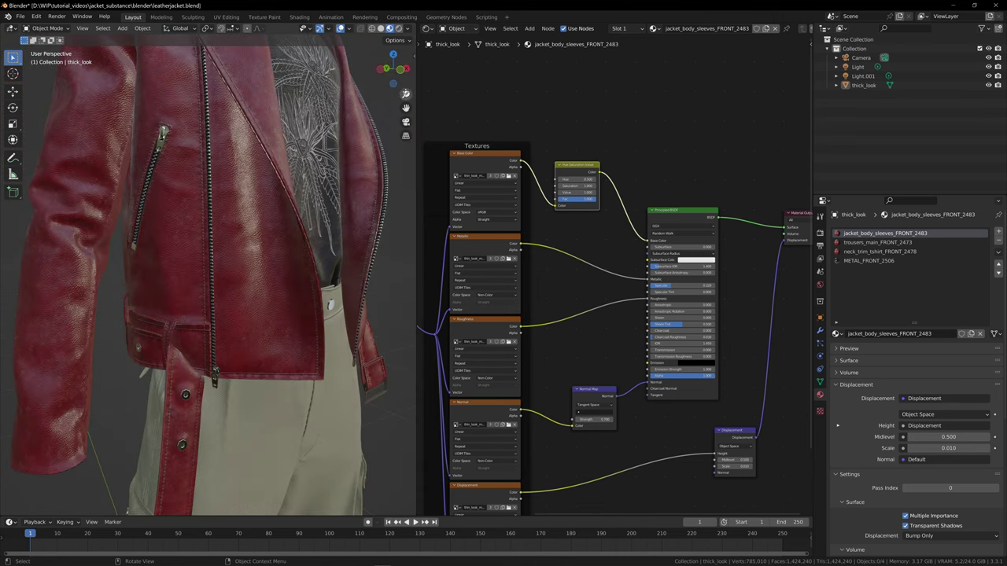
{"action": "left_click_drag", "start_coordinate": [406, 108], "coordinate": [412, 298]}
{"action": "left_click_drag", "start_coordinate": [387, 68], "coordinate": [308, 72]}
{"action": "scroll", "coordinate": [587, 206], "scroll_direction": "up", "scroll_amount": 3}
{"action": "scroll", "coordinate": [588, 206], "scroll_direction": "up", "scroll_amount": 3}
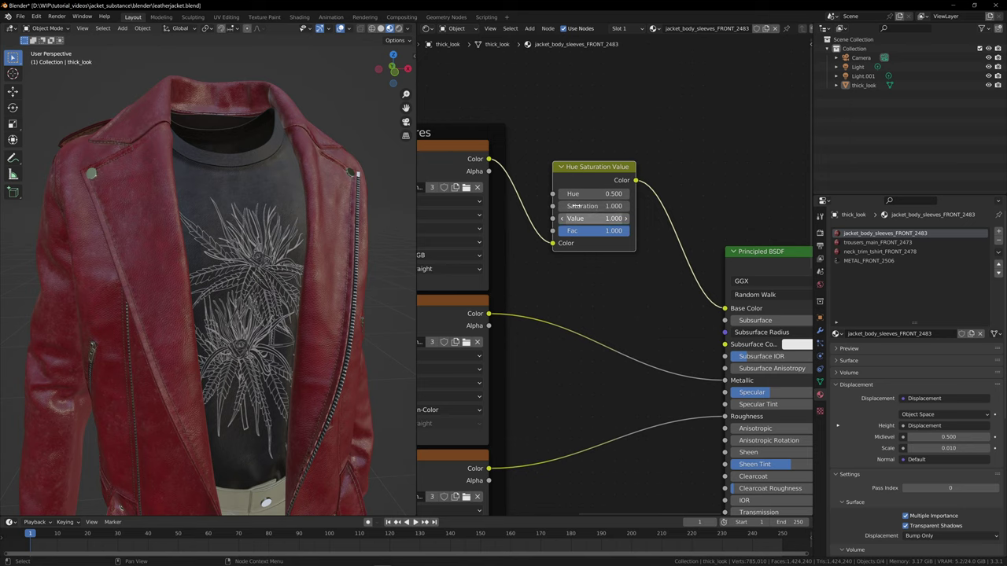
{"action": "left_click", "coordinate": [586, 193]}
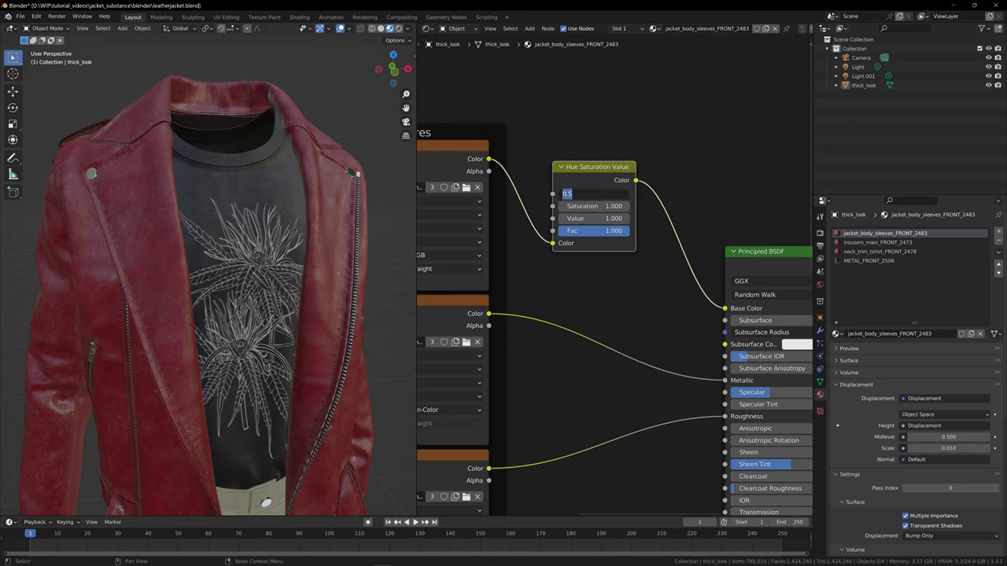
{"action": "type", "text": "0"}
{"action": "key", "text": "Return"}
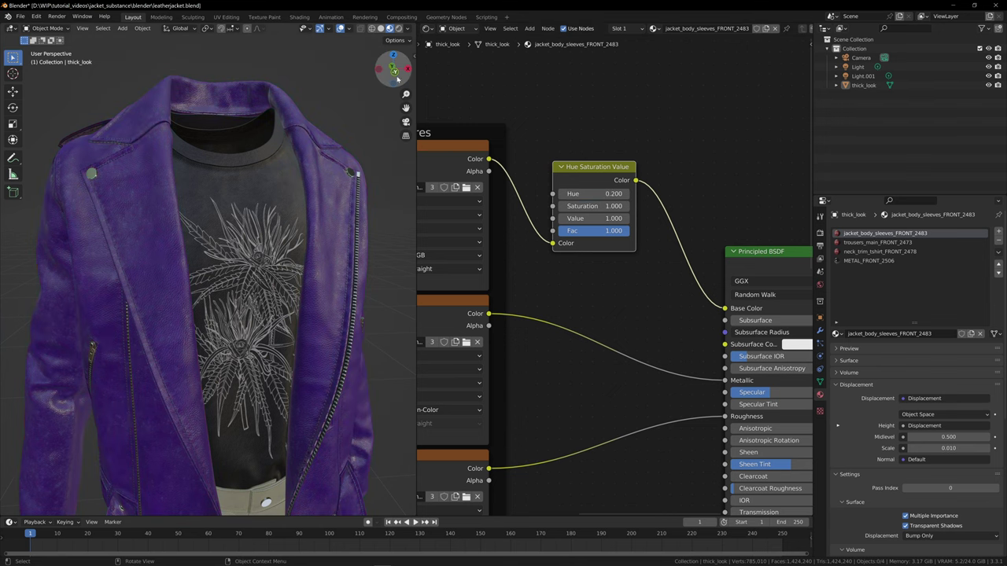
Set the jacket's Hue Saturation Value node to Saturation 0.500 and Value 0.250
{"action": "left_click_drag", "start_coordinate": [397, 79], "coordinate": [370, 82]}
{"action": "left_click", "coordinate": [586, 206]}
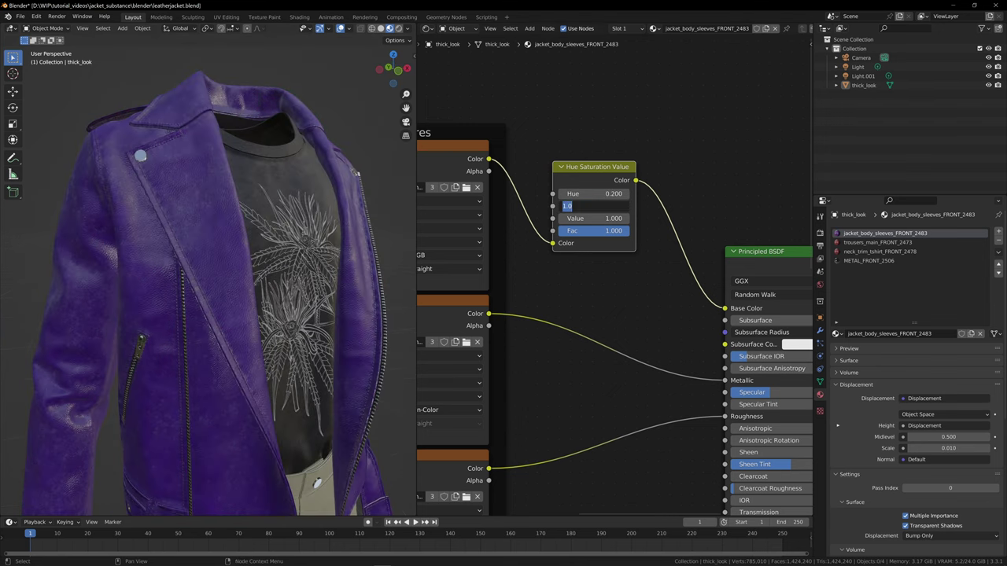
{"action": "type", "text": "0.5"}
{"action": "key", "text": "Return"}
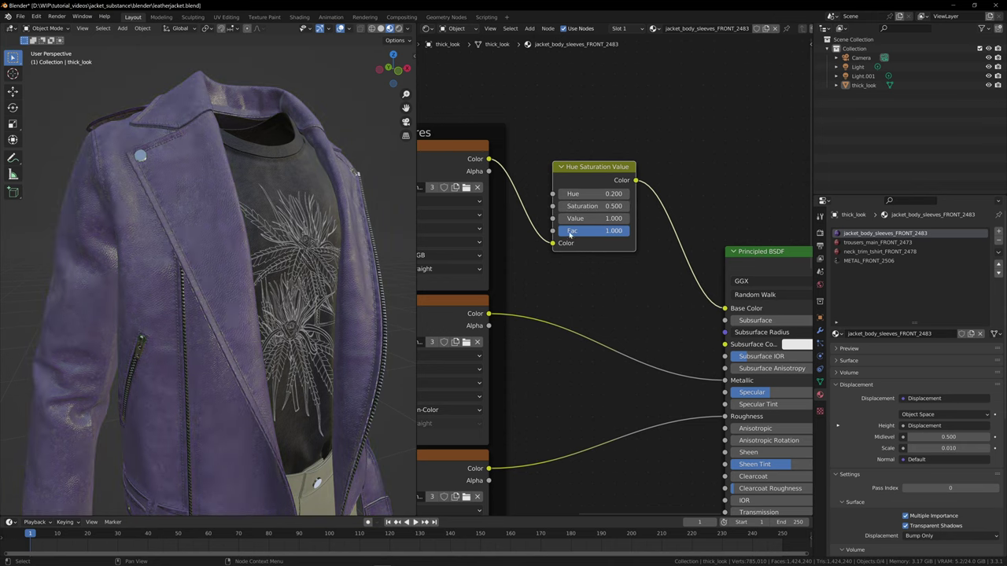
{"action": "left_click", "coordinate": [590, 218]}
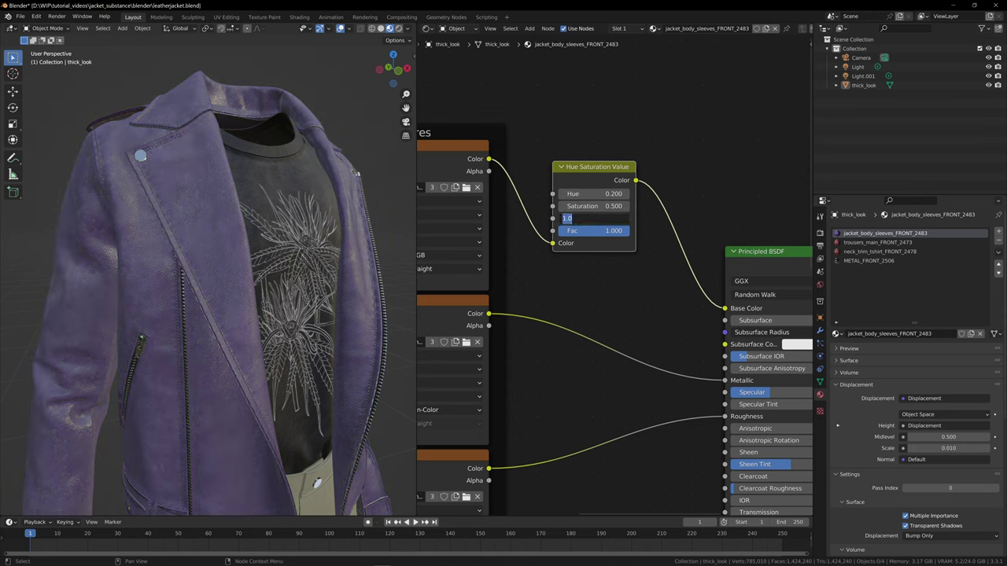
{"action": "type", "text": "0.25"}
{"action": "key", "text": "Return"}
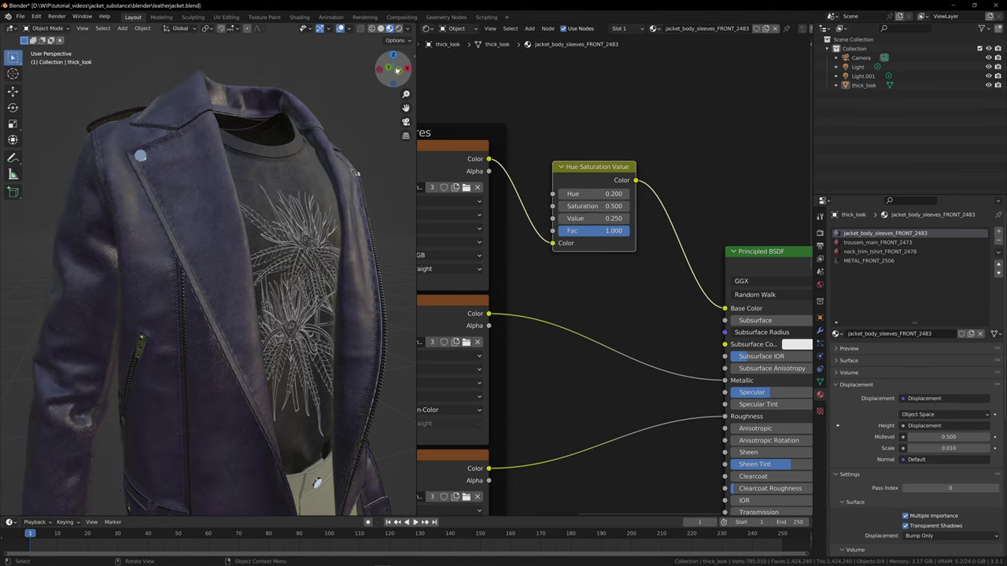
Compare the recolored jacket with its original texture by lowering the color node's Fac to 0.000 and restoring it to 1.000
{"action": "left_click_drag", "start_coordinate": [397, 69], "coordinate": [354, 70]}
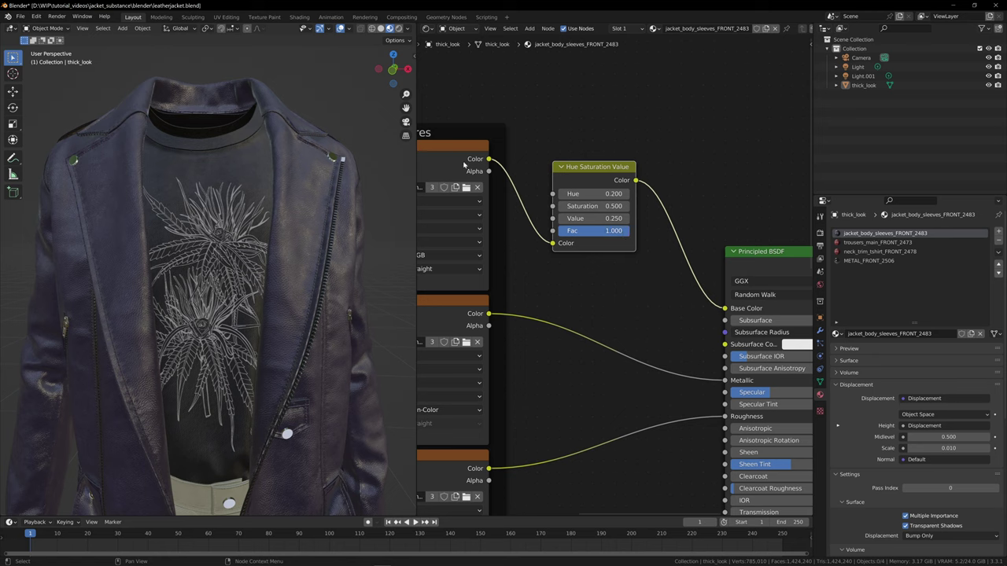
{"action": "left_click_drag", "start_coordinate": [617, 230], "coordinate": [497, 206]}
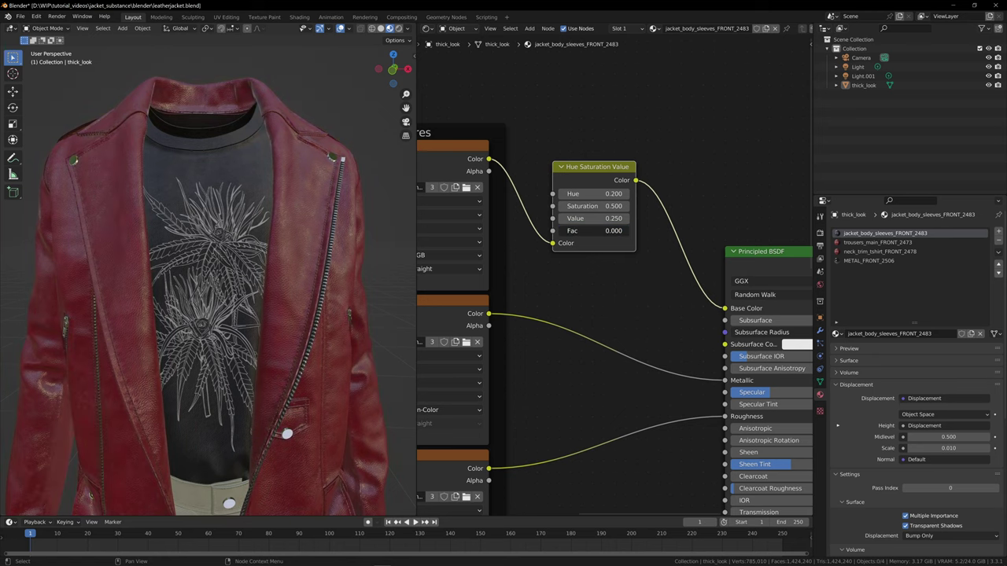
{"action": "left_click_drag", "start_coordinate": [568, 232], "coordinate": [635, 232]}
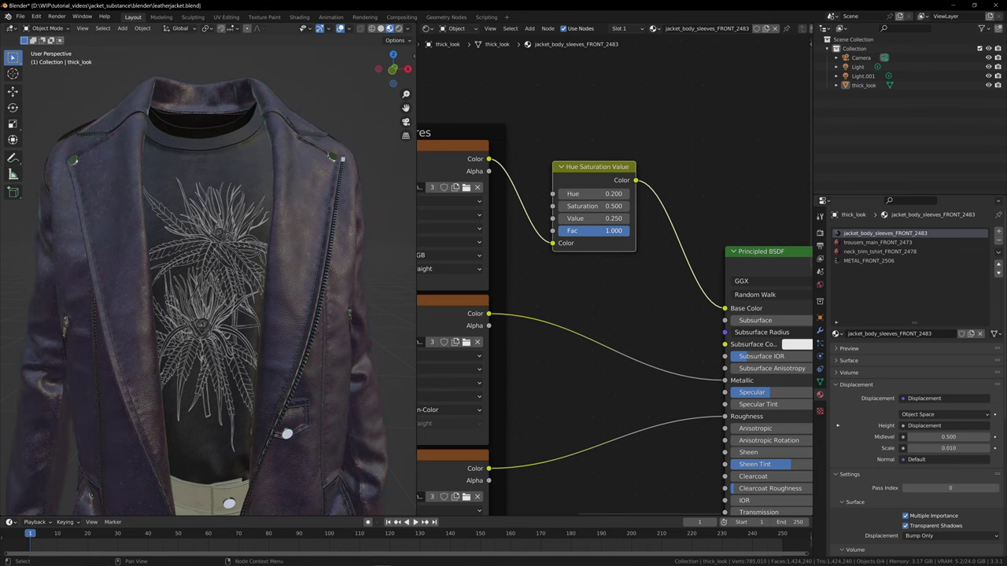
Inspect the recolored jacket from several angles and distances
{"action": "middle_click_drag", "start_coordinate": [658, 261], "coordinate": [707, 242]}
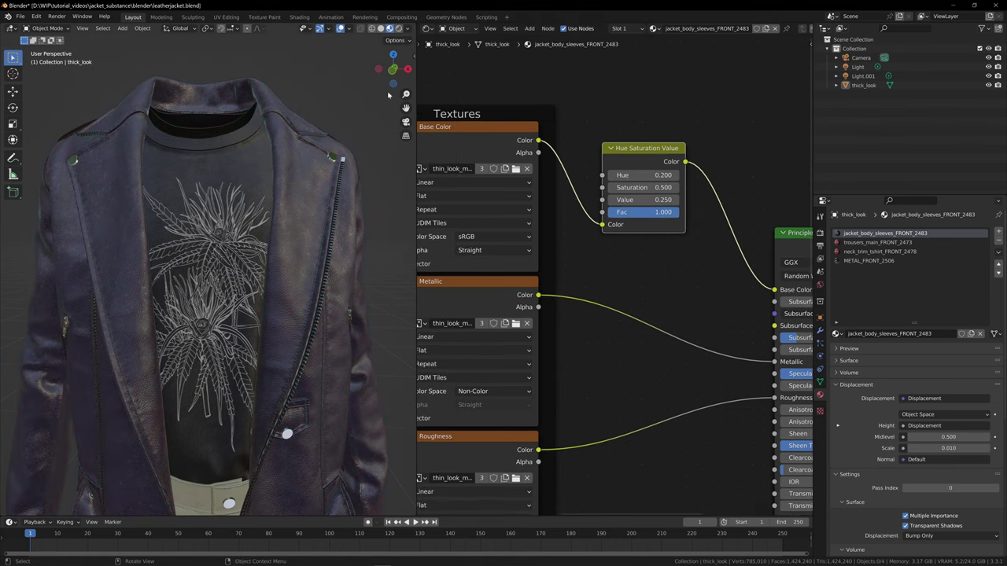
{"action": "left_click_drag", "start_coordinate": [389, 73], "coordinate": [321, 73]}
{"action": "scroll", "coordinate": [272, 195], "scroll_direction": "down", "scroll_amount": 1}
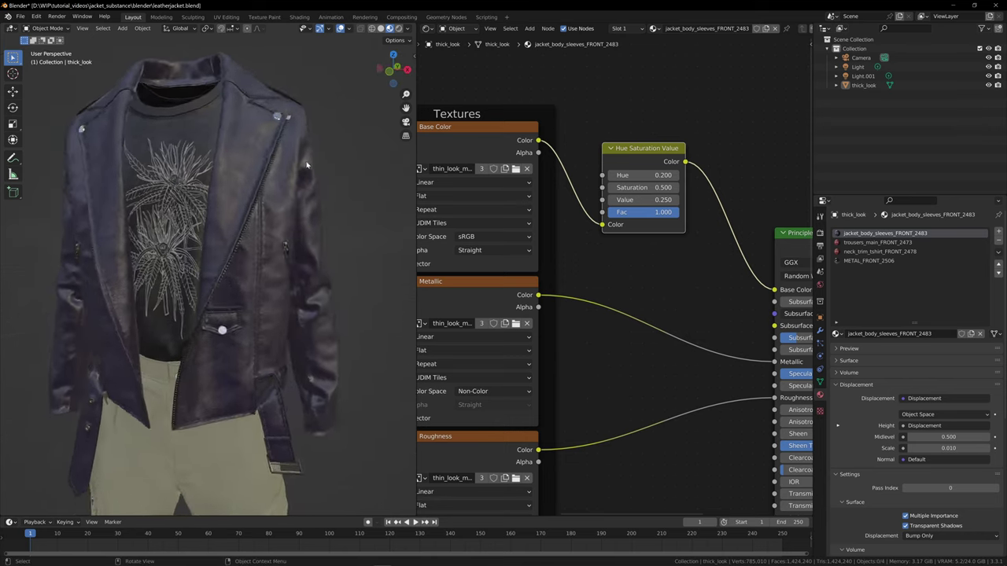
{"action": "scroll", "coordinate": [307, 164], "scroll_direction": "up", "scroll_amount": 3}
{"action": "scroll", "coordinate": [301, 159], "scroll_direction": "down", "scroll_amount": 4}
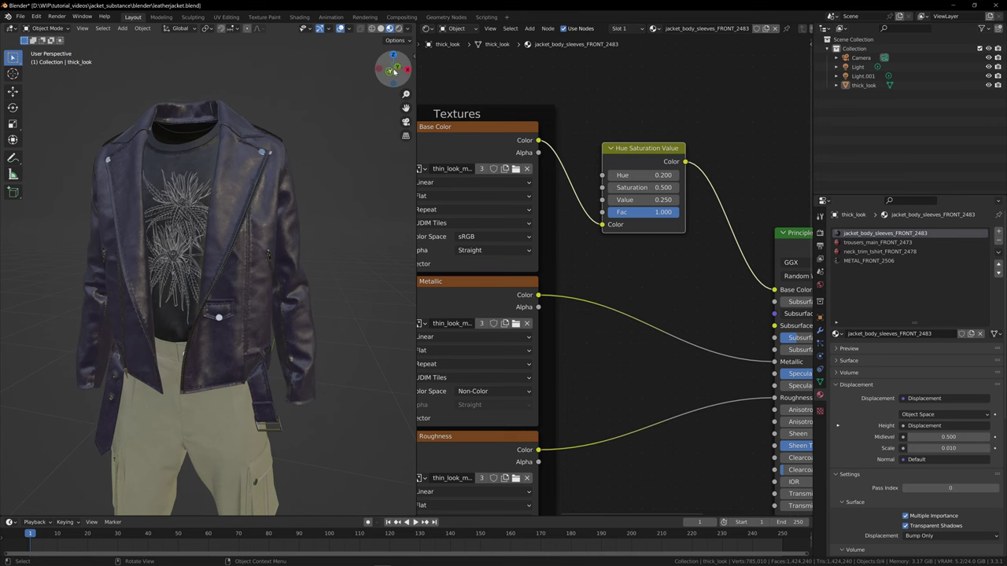
{"action": "left_click_drag", "start_coordinate": [393, 71], "coordinate": [541, 260]}
{"action": "scroll", "coordinate": [643, 373], "scroll_direction": "down", "scroll_amount": 1}
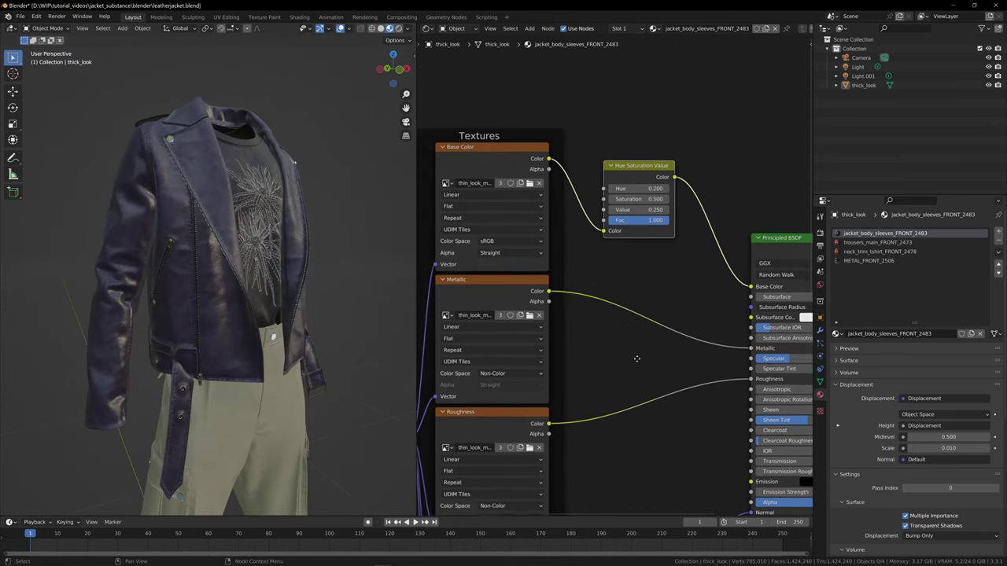
Insert a ColorRamp node between the Roughness texture and the Roughness input of the jacket's Principled BSDF
{"action": "middle_click_drag", "start_coordinate": [646, 447], "coordinate": [616, 328]}
{"action": "left_click", "coordinate": [612, 328]}
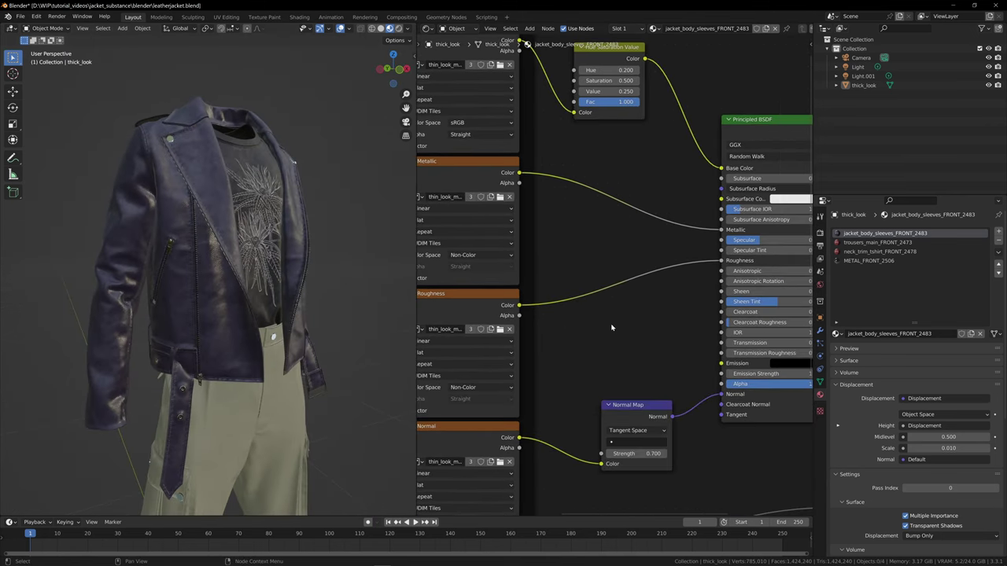
{"action": "key", "text": "shift+a"}
{"action": "type", "text": "c"}
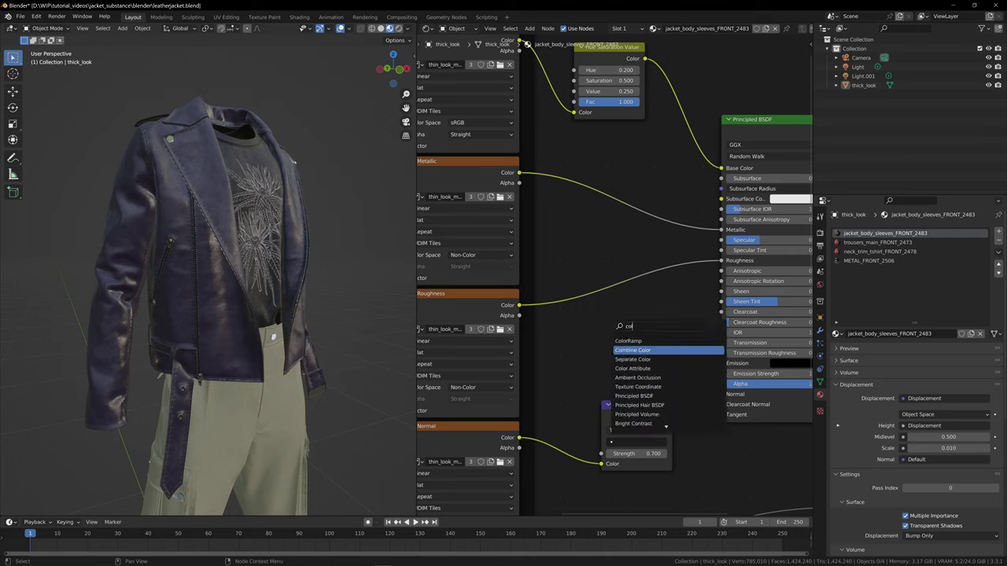
{"action": "type", "text": "o"}
{"action": "key", "text": "Return"}
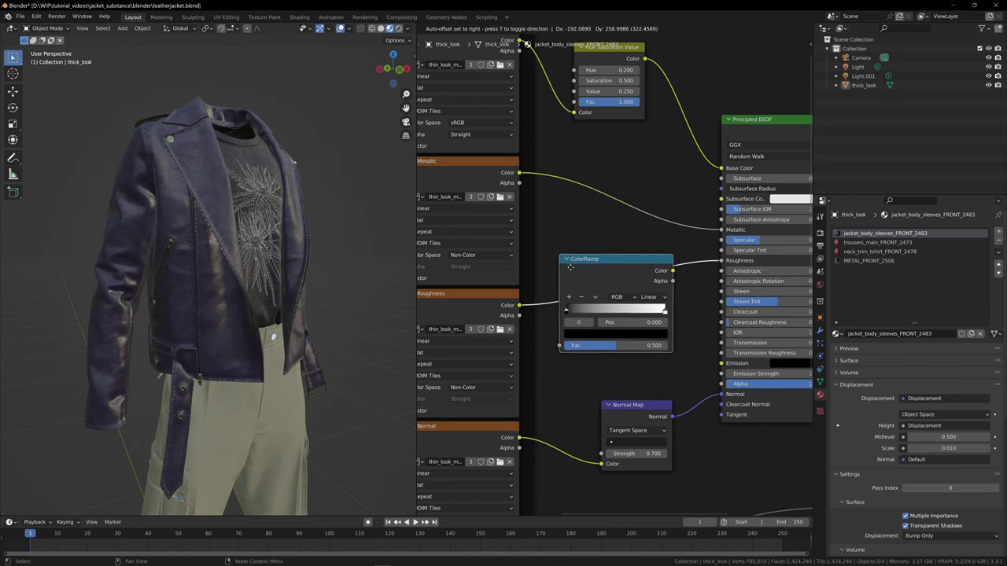
{"action": "left_click", "coordinate": [653, 324]}
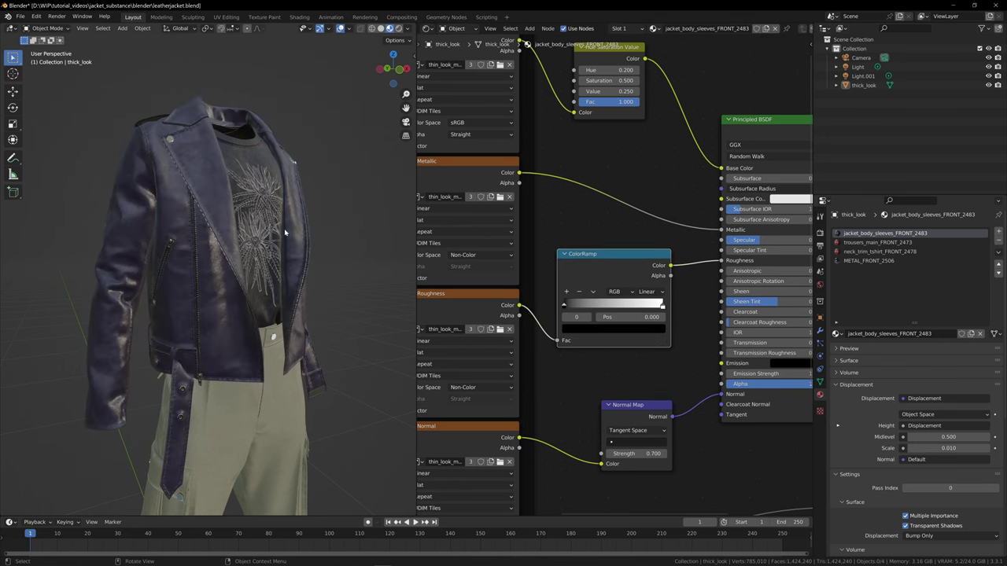
Try out the brightness of the ColorRamp's black and white stops to test the jacket's roughness, returning them to pure black and white
{"action": "scroll", "coordinate": [252, 254], "scroll_direction": "up", "scroll_amount": 5}
{"action": "scroll", "coordinate": [251, 253], "scroll_direction": "down", "scroll_amount": 5}
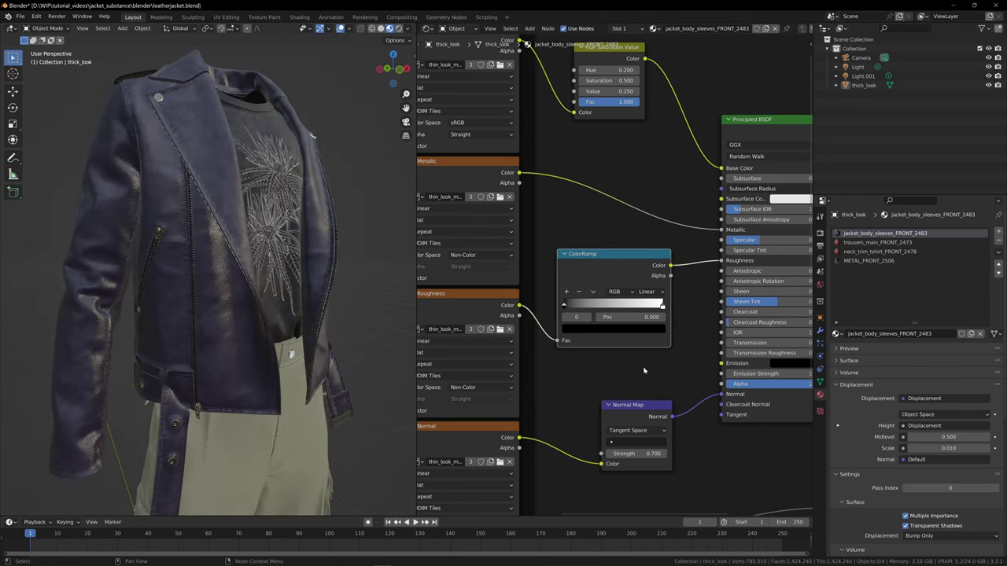
{"action": "scroll", "coordinate": [638, 349], "scroll_direction": "up", "scroll_amount": 2}
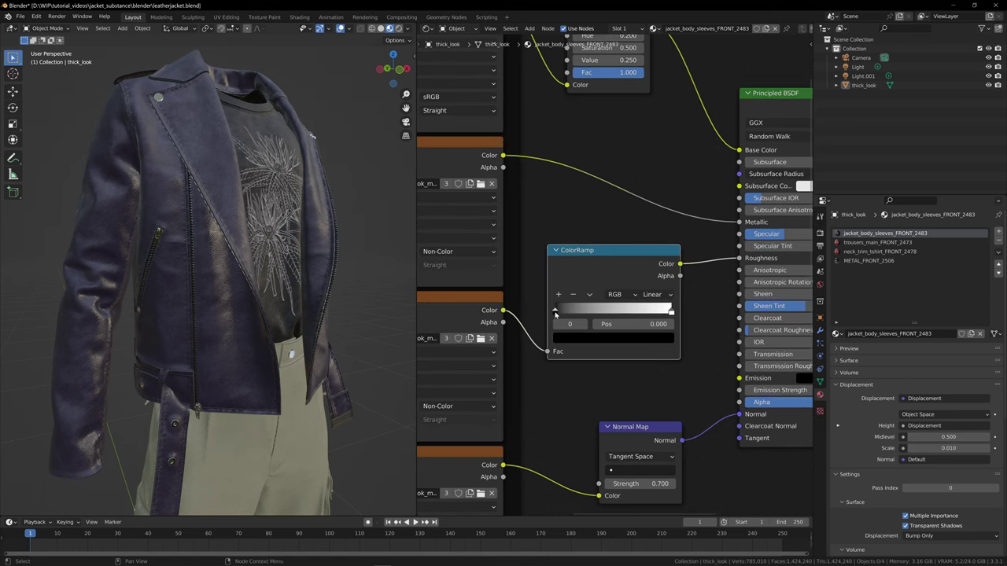
{"action": "left_click", "coordinate": [606, 338]}
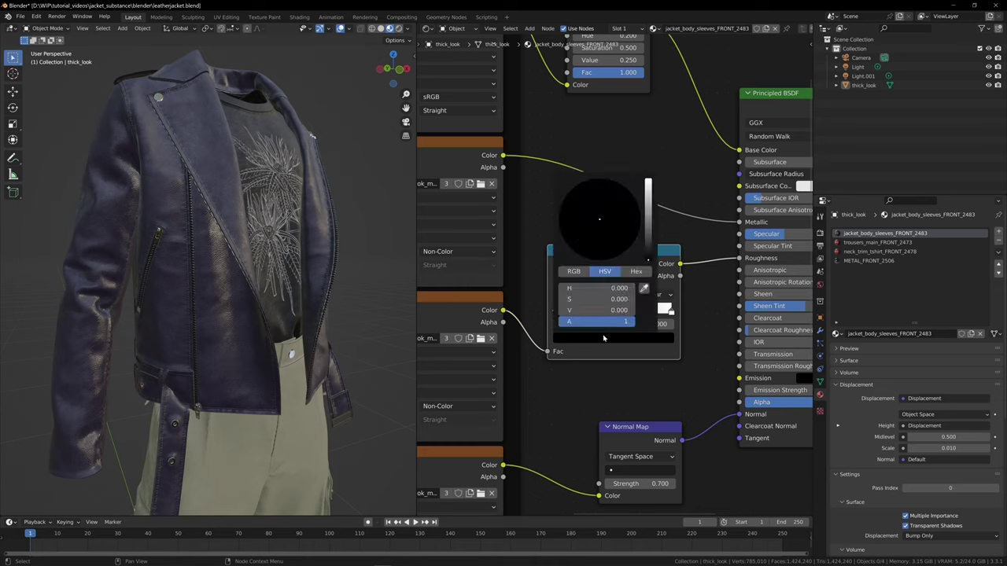
{"action": "mouse_move", "coordinate": [649, 259]}
{"action": "left_mouse_down"}
{"action": "mouse_move", "coordinate": [648, 193]}
{"action": "mouse_move", "coordinate": [647, 259]}
{"action": "left_mouse_up"}
{"action": "left_click", "coordinate": [671, 313]}
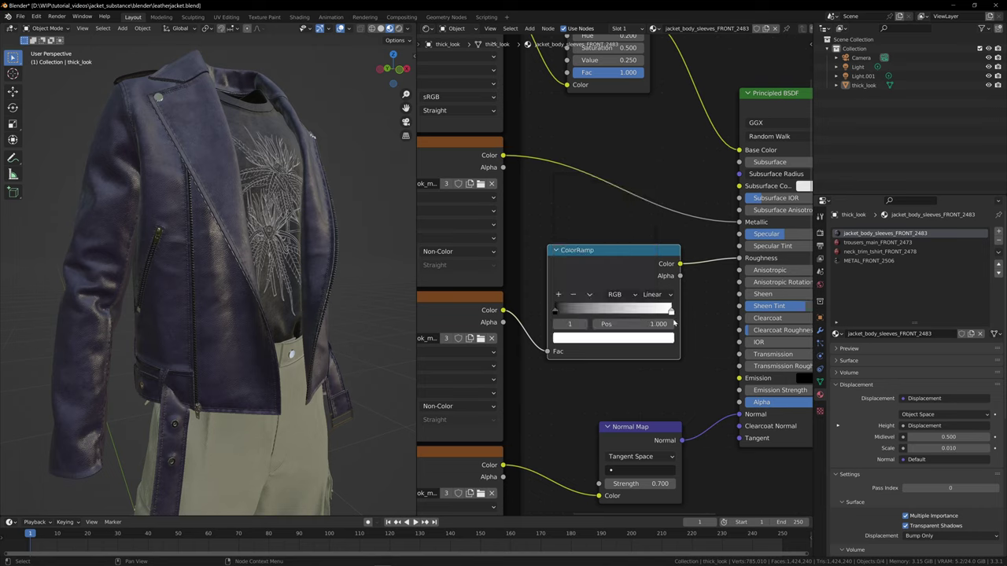
{"action": "left_click", "coordinate": [668, 339]}
{"action": "left_click", "coordinate": [655, 337]}
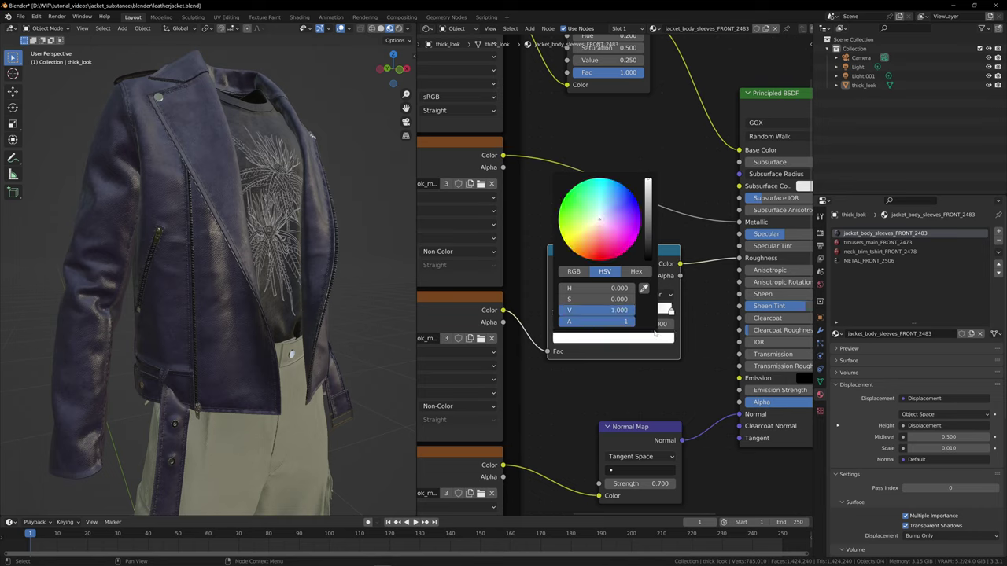
{"action": "mouse_move", "coordinate": [648, 183]}
{"action": "left_mouse_down"}
{"action": "mouse_move", "coordinate": [647, 235]}
{"action": "mouse_move", "coordinate": [647, 179]}
{"action": "left_mouse_up"}
Lighten the ColorRamp's black stop to a dark grey to make the jacket's glossiest areas rougher
{"action": "left_click", "coordinate": [558, 313]}
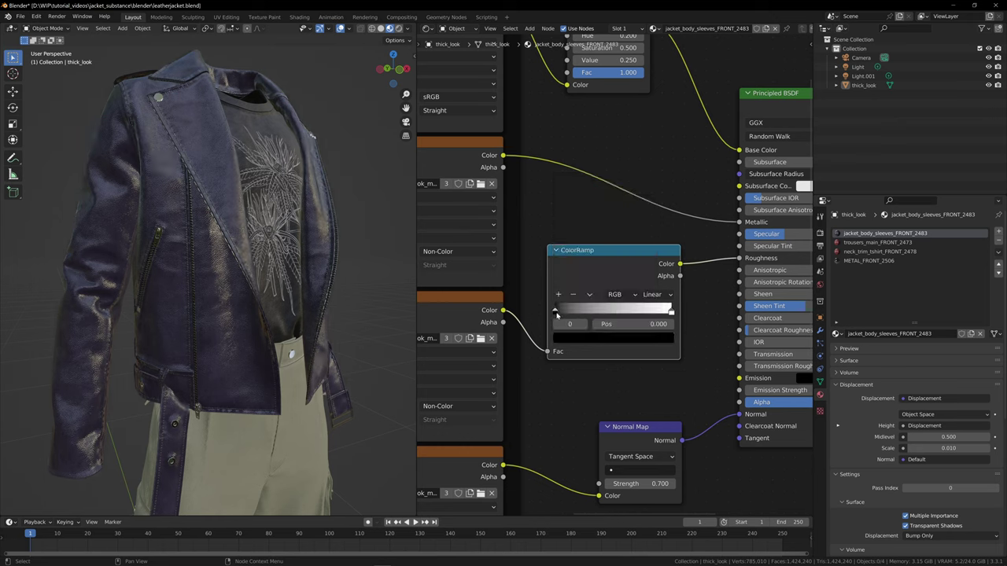
{"action": "left_click", "coordinate": [598, 340]}
{"action": "mouse_move", "coordinate": [650, 262]}
{"action": "left_mouse_down"}
{"action": "mouse_move", "coordinate": [648, 221]}
{"action": "mouse_move", "coordinate": [648, 249]}
{"action": "left_mouse_up"}
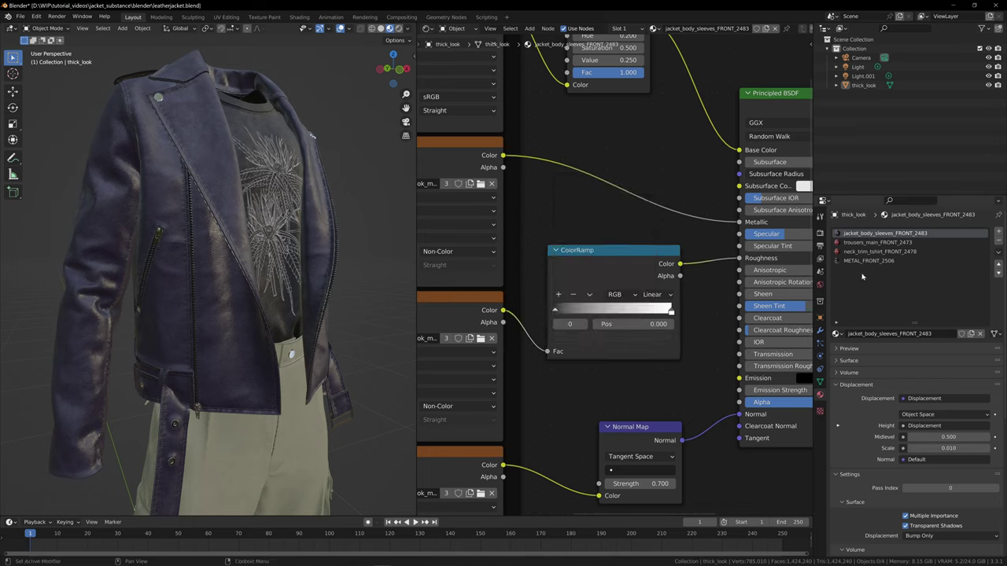
Insert a Hue Saturation Value node between the Base Color texture and the Principled BSDF's Base Color input in the trousers_main_FRONT_2473 material
{"action": "left_click", "coordinate": [881, 242]}
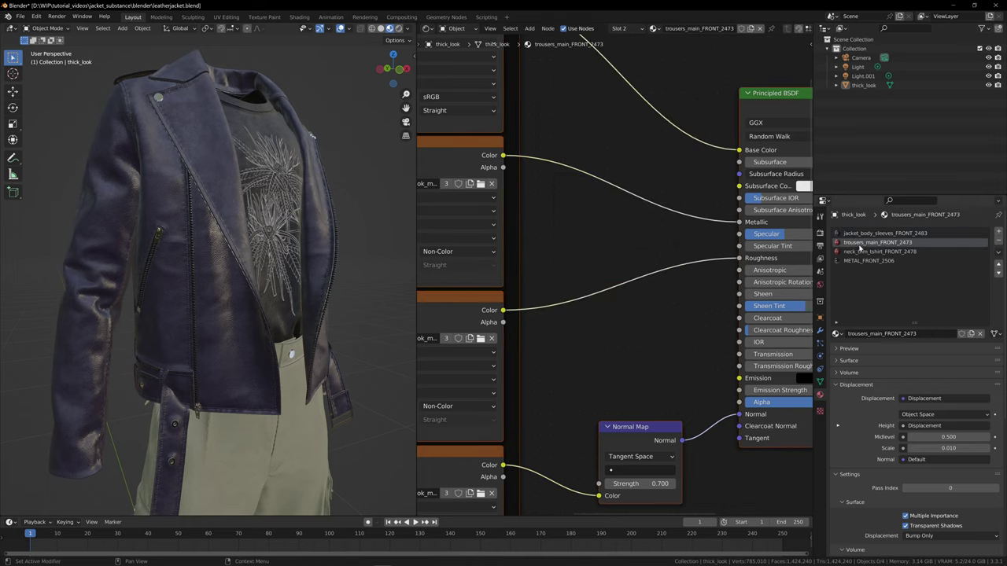
{"action": "scroll", "coordinate": [599, 196], "scroll_direction": "down", "scroll_amount": 3}
{"action": "key", "text": "shift+a"}
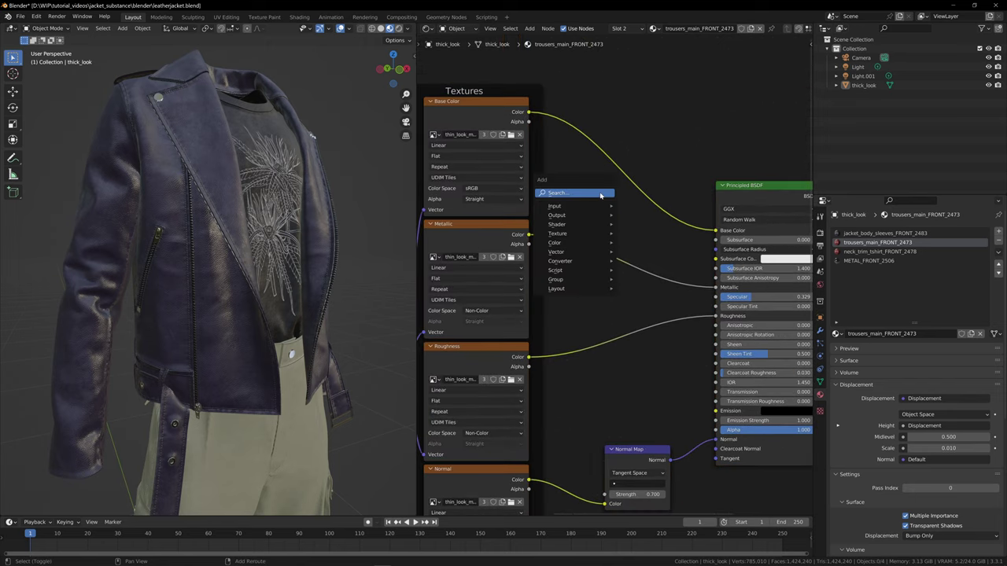
{"action": "type", "text": "ue"}
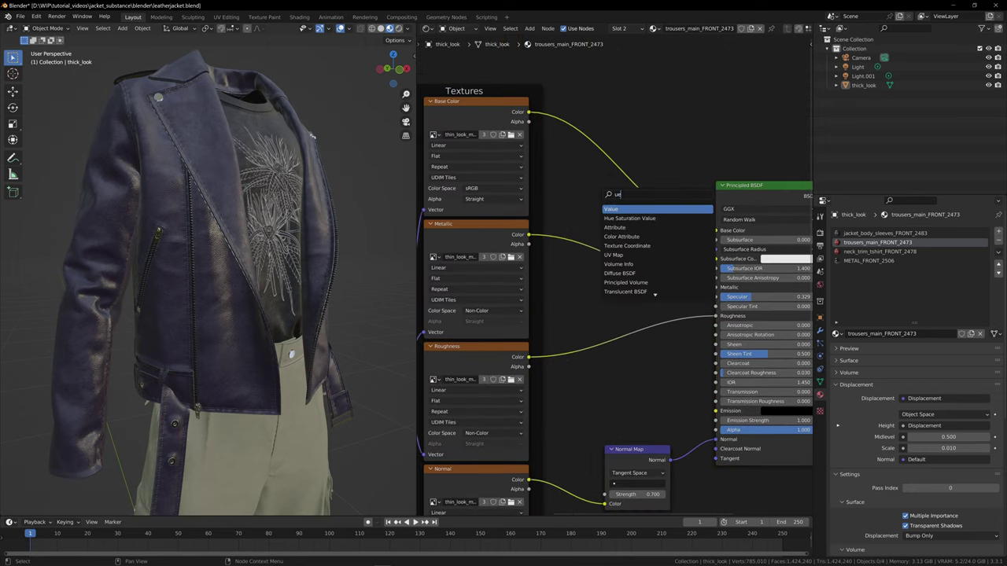
{"action": "left_click", "coordinate": [630, 218]}
{"action": "left_click", "coordinate": [626, 154]}
{"action": "middle_click_drag", "start_coordinate": [626, 154], "coordinate": [633, 208]}
{"action": "scroll", "coordinate": [632, 208], "scroll_direction": "up", "scroll_amount": 2}
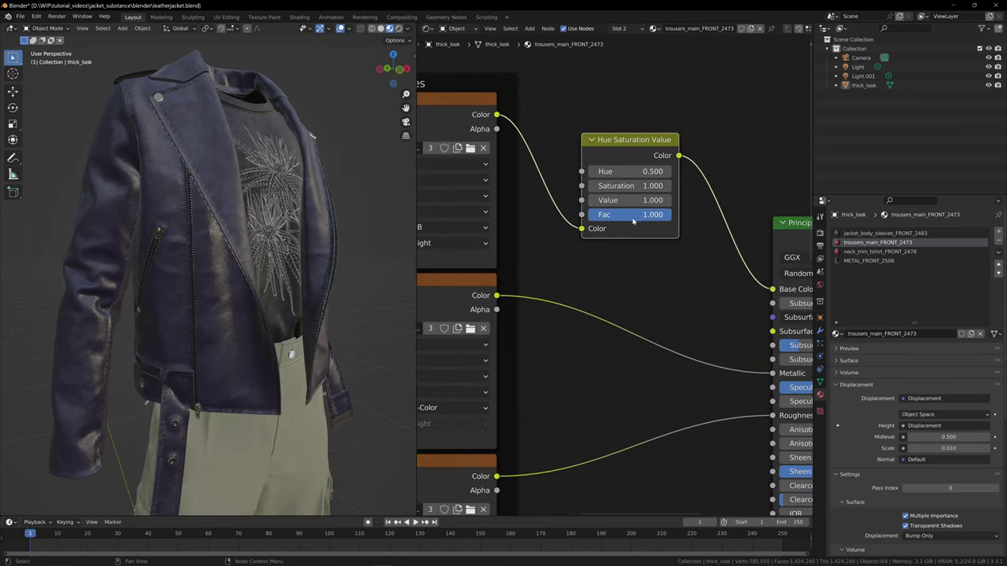
Set the trousers' Hue Saturation Value node to hue 0.600, saturation 1.200 and value 0.100 for a dark green
{"action": "left_click", "coordinate": [626, 200]}
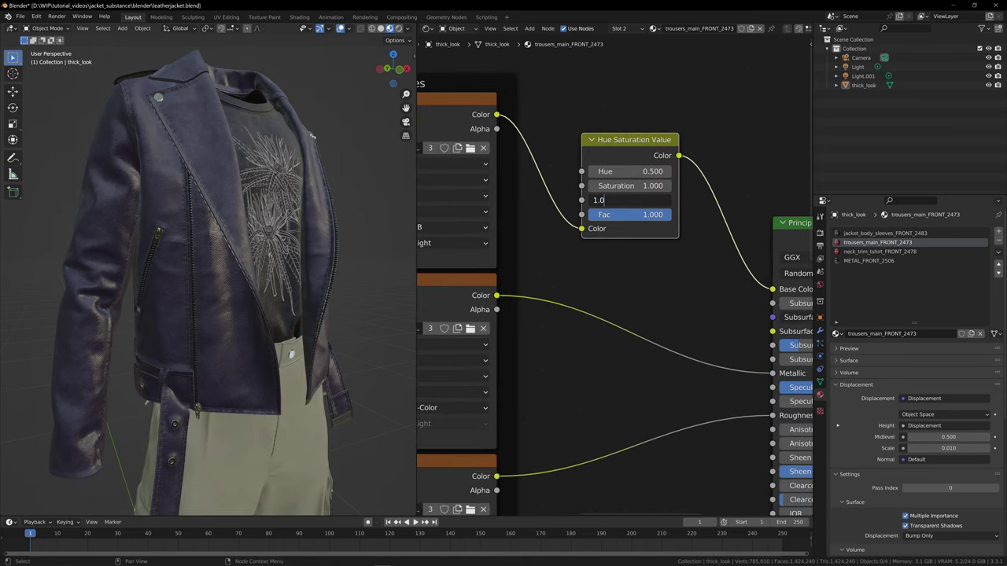
{"action": "key", "text": "BackSpace"}
{"action": "type", "text": "0.1"}
{"action": "key", "text": "Return"}
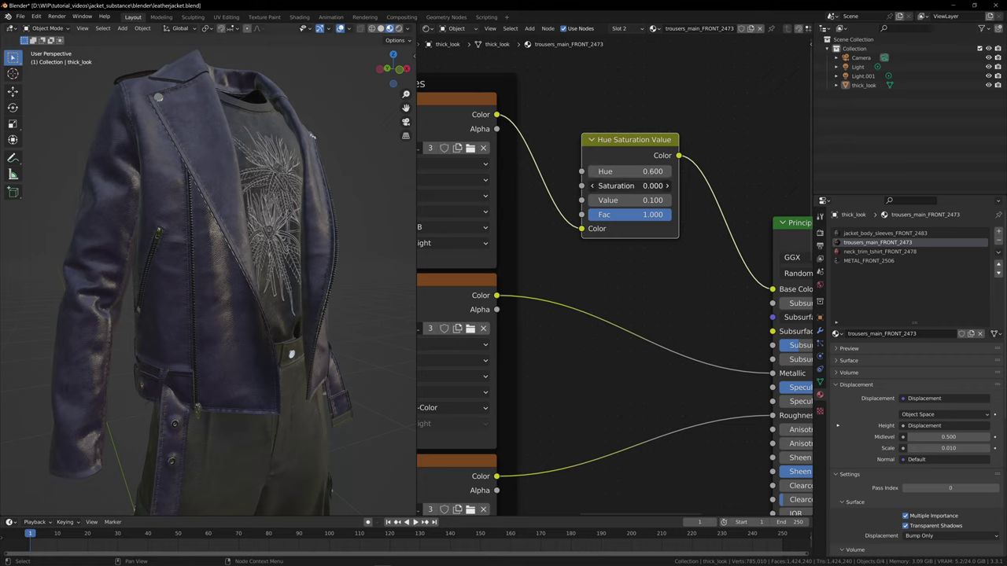
{"action": "left_click_drag", "start_coordinate": [629, 186], "coordinate": [620, 185], "text": "ctrl"}
{"action": "scroll", "coordinate": [343, 178], "scroll_direction": "down", "scroll_amount": 1}
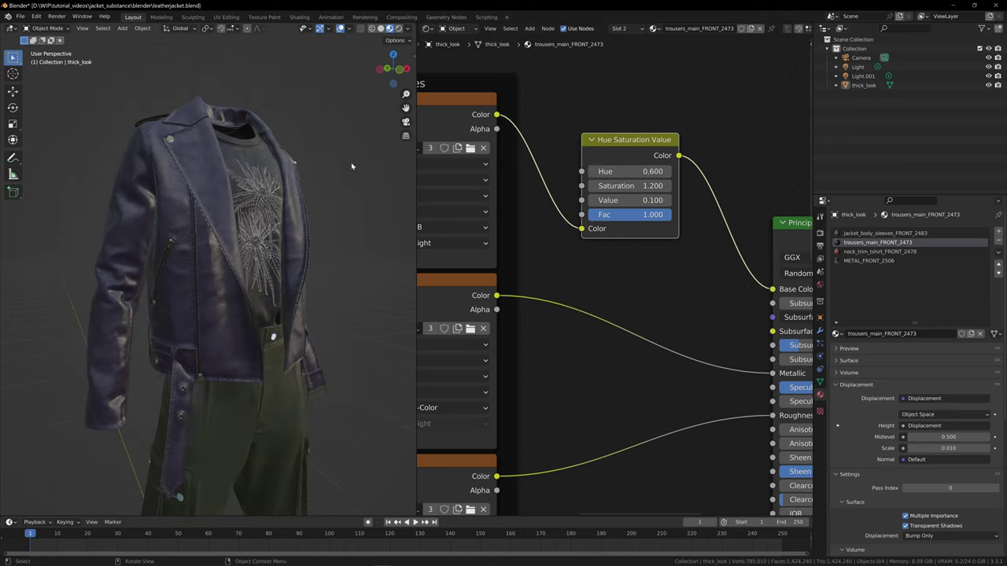
{"action": "left_click_drag", "start_coordinate": [406, 107], "coordinate": [406, 29]}
{"action": "middle_click_drag", "start_coordinate": [358, 147], "coordinate": [375, 102]}
{"action": "mouse_move", "coordinate": [393, 77]}
{"action": "left_mouse_down"}
{"action": "mouse_move", "coordinate": [268, 77]}
{"action": "mouse_move", "coordinate": [386, 77]}
{"action": "left_mouse_up"}
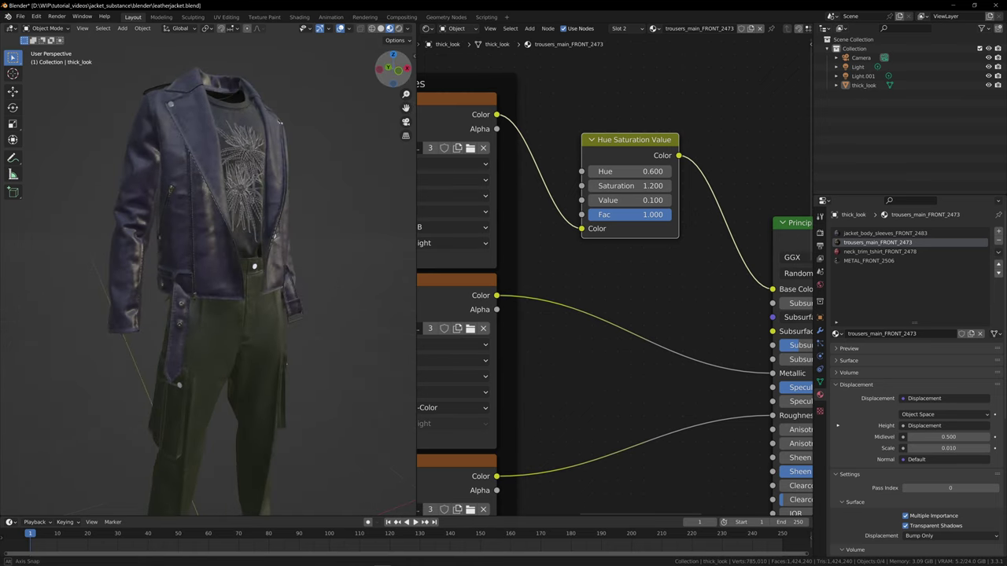
Insert a ColorRamp node between the Base Color texture and the Base Color input of the neck_trim_tshirt_FRONT_2478 material
{"action": "left_click", "coordinate": [861, 251]}
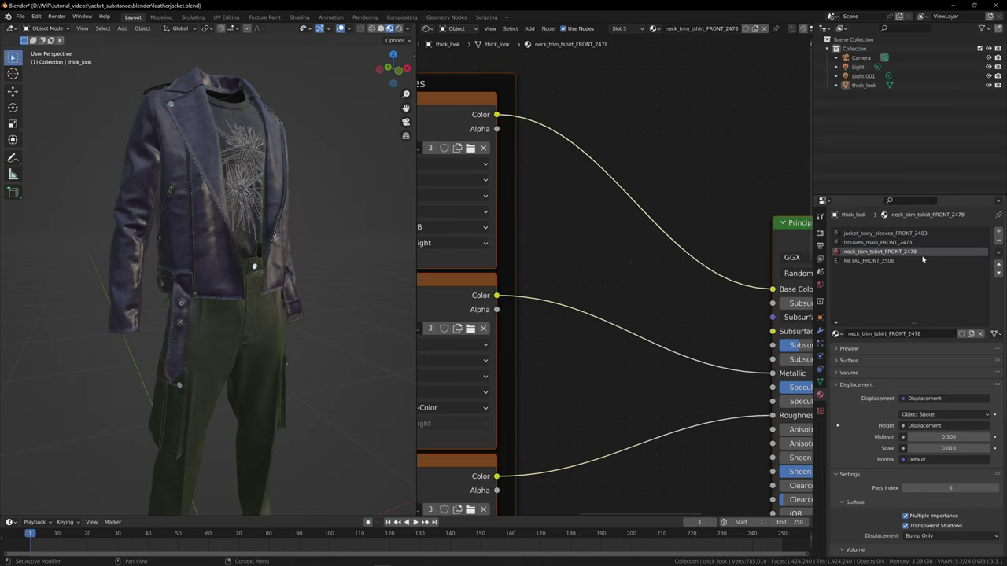
{"action": "scroll", "coordinate": [599, 225], "scroll_direction": "down", "scroll_amount": 2}
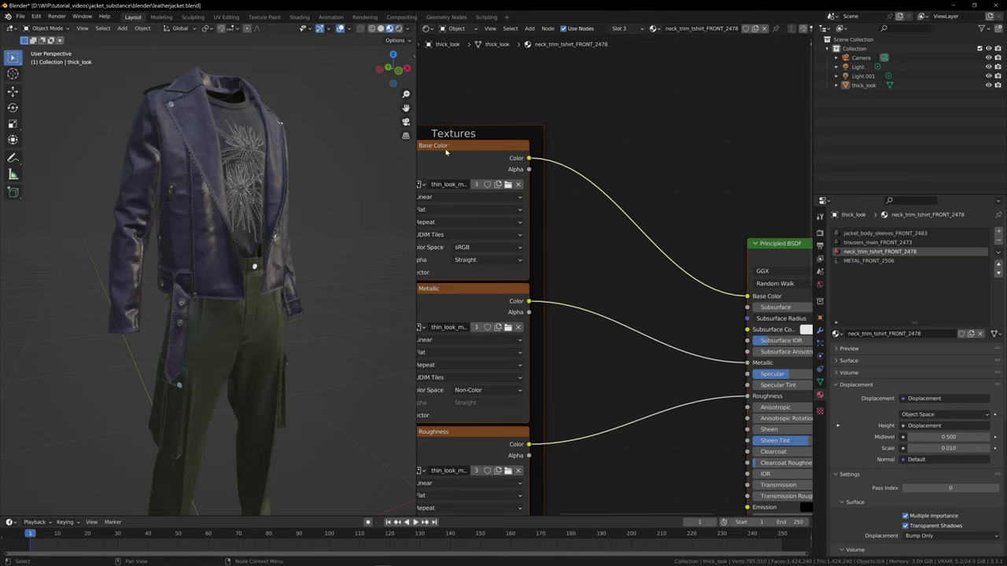
{"action": "key", "text": "shift+a"}
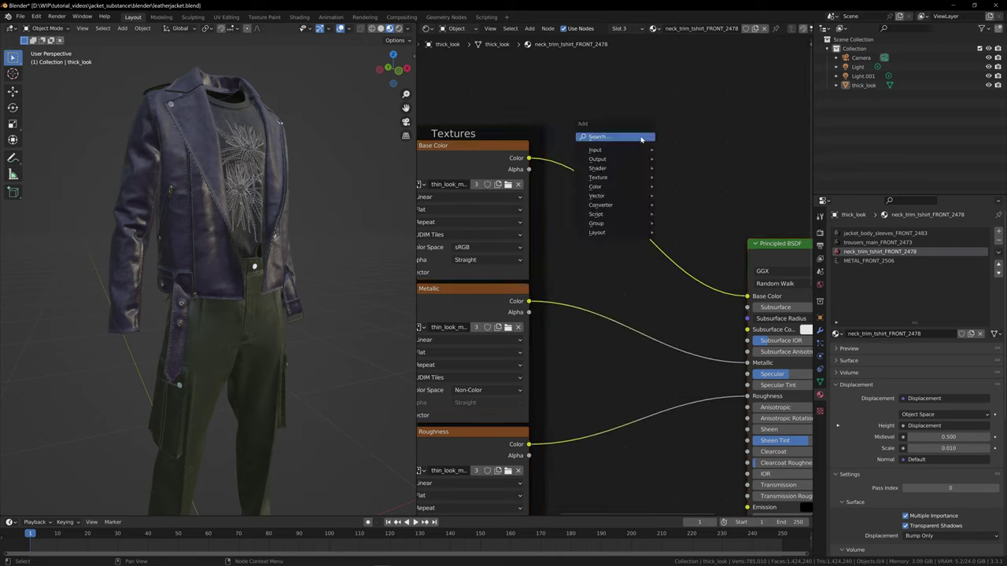
{"action": "left_click", "coordinate": [641, 139]}
{"action": "type", "text": "ramp"}
{"action": "key", "text": "Return"}
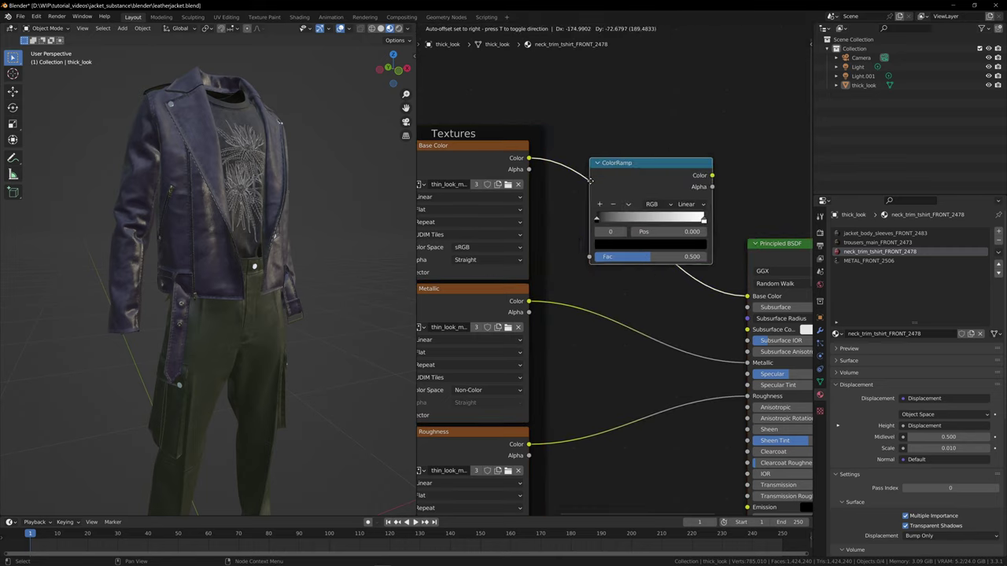
{"action": "left_click", "coordinate": [578, 188]}
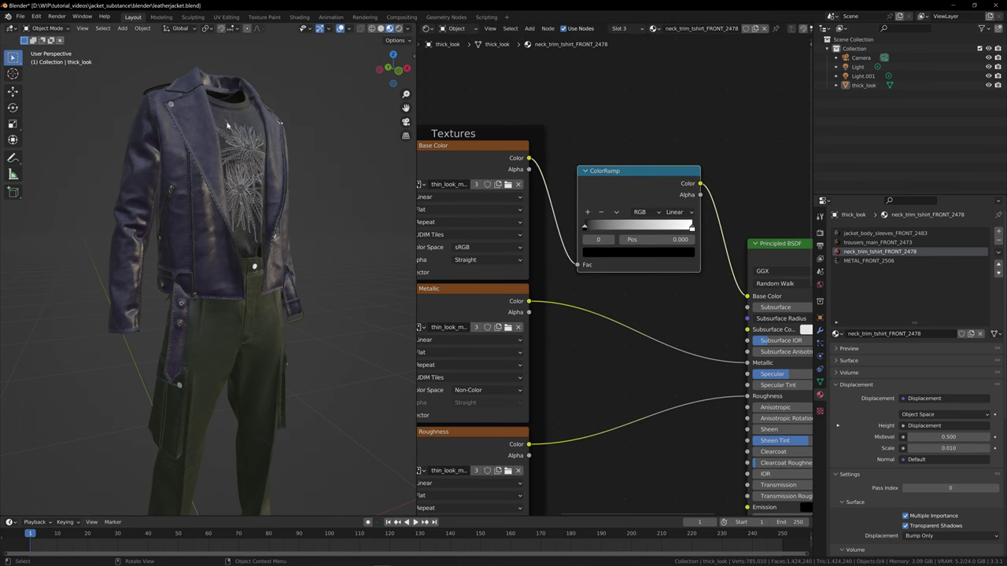
Change the T-shirt ColorRamp's white stop to a light salmon red to tint the printed line art
{"action": "scroll", "coordinate": [301, 175], "scroll_direction": "up", "scroll_amount": 4}
{"action": "scroll", "coordinate": [342, 144], "scroll_direction": "down", "scroll_amount": 2}
{"action": "left_click_drag", "start_coordinate": [402, 110], "coordinate": [368, 204]}
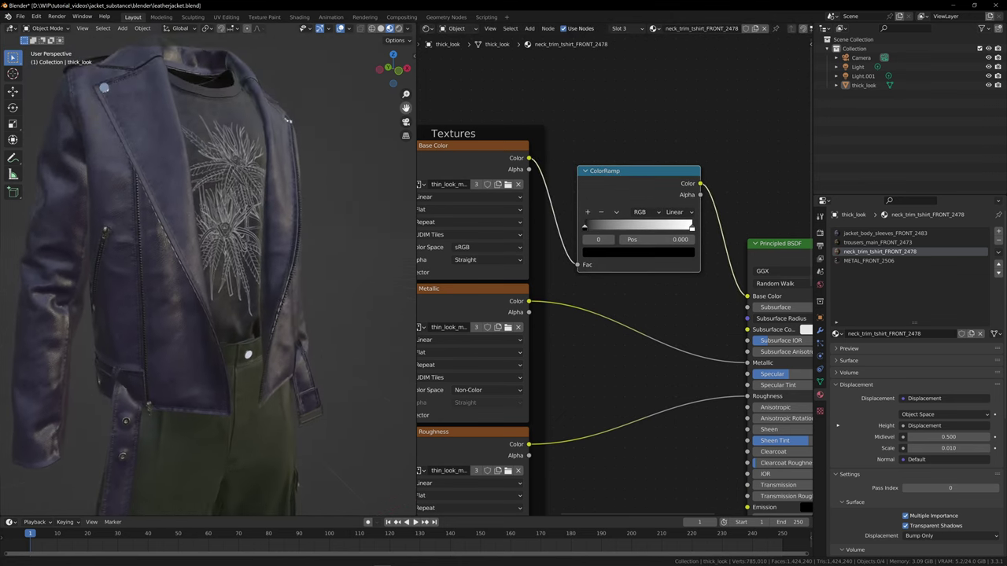
{"action": "left_click_drag", "start_coordinate": [315, 166], "coordinate": [315, 184]}
{"action": "scroll", "coordinate": [315, 184], "scroll_direction": "up", "scroll_amount": 2}
{"action": "left_click_drag", "start_coordinate": [391, 77], "coordinate": [335, 79]}
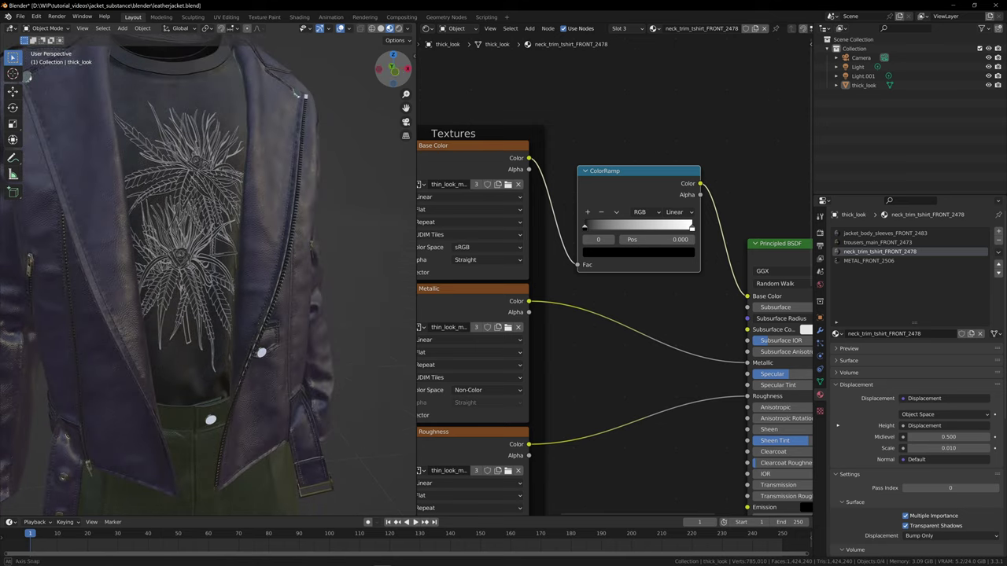
{"action": "scroll", "coordinate": [617, 273], "scroll_direction": "up", "scroll_amount": 2}
{"action": "left_click", "coordinate": [730, 206]}
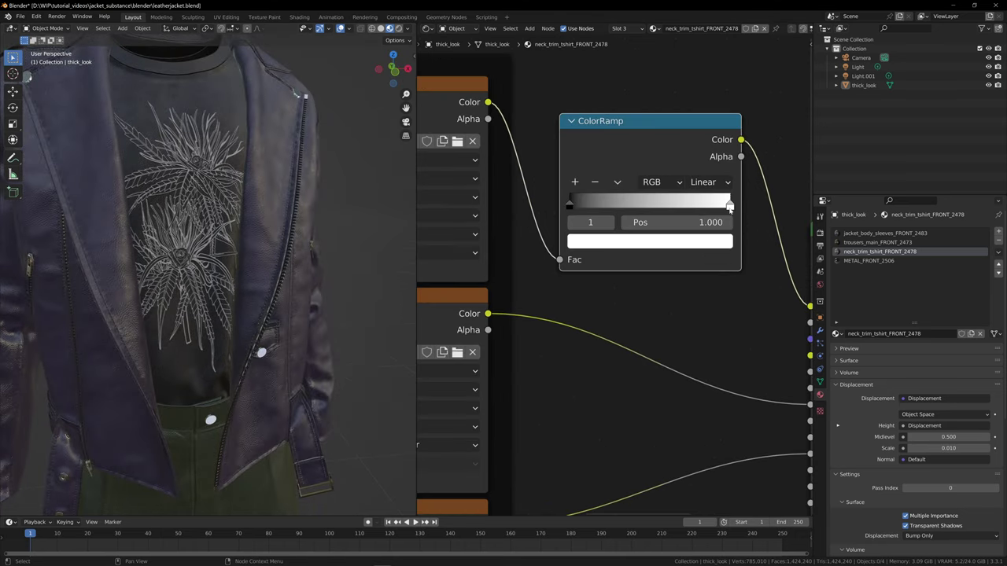
{"action": "left_click", "coordinate": [706, 244]}
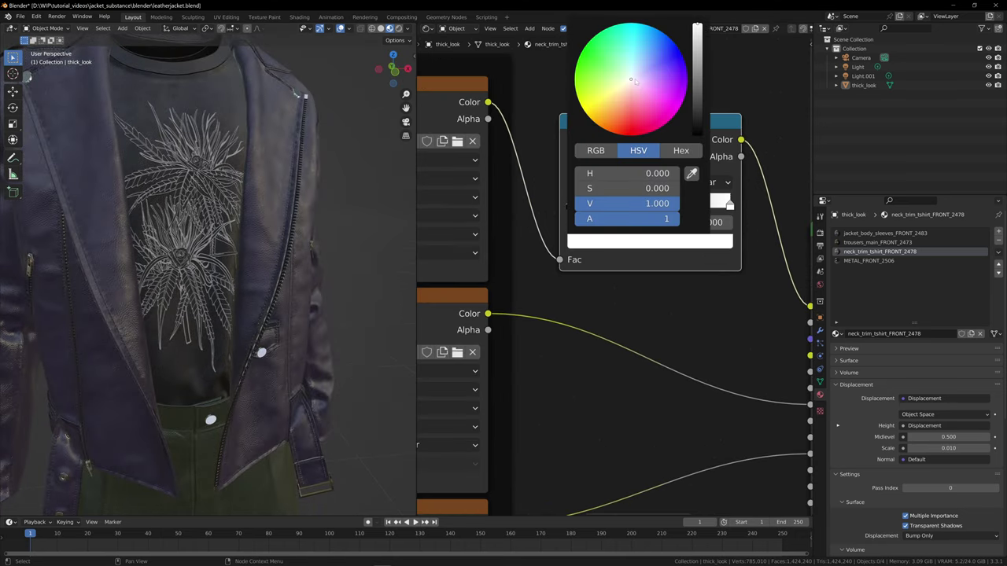
{"action": "left_click_drag", "start_coordinate": [632, 80], "coordinate": [627, 105]}
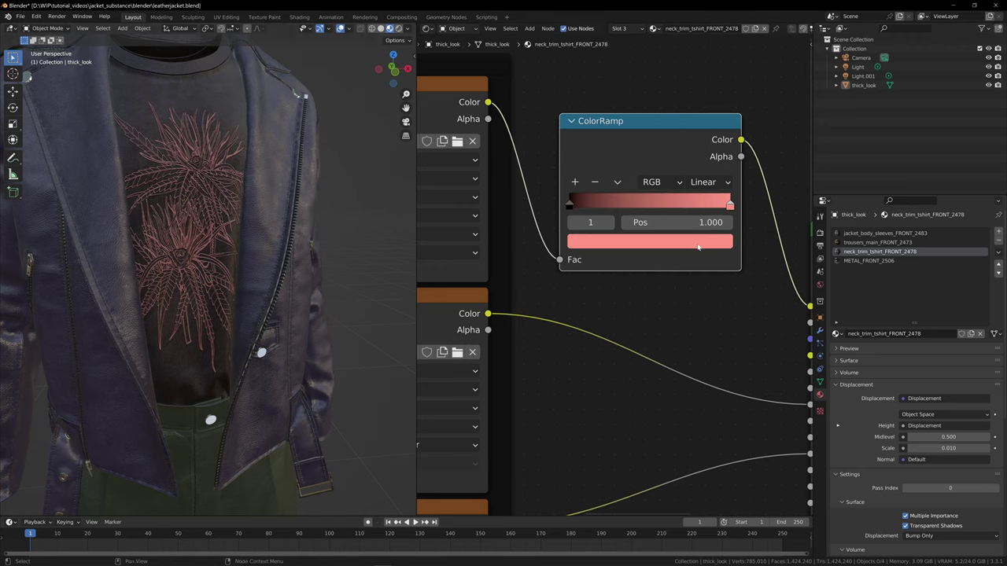
Move the T-shirt ColorRamp's black stop to position 0.049 and shift the salmon stop slightly inward to strengthen the print's contrast
{"action": "scroll", "coordinate": [228, 213], "scroll_direction": "up", "scroll_amount": 4}
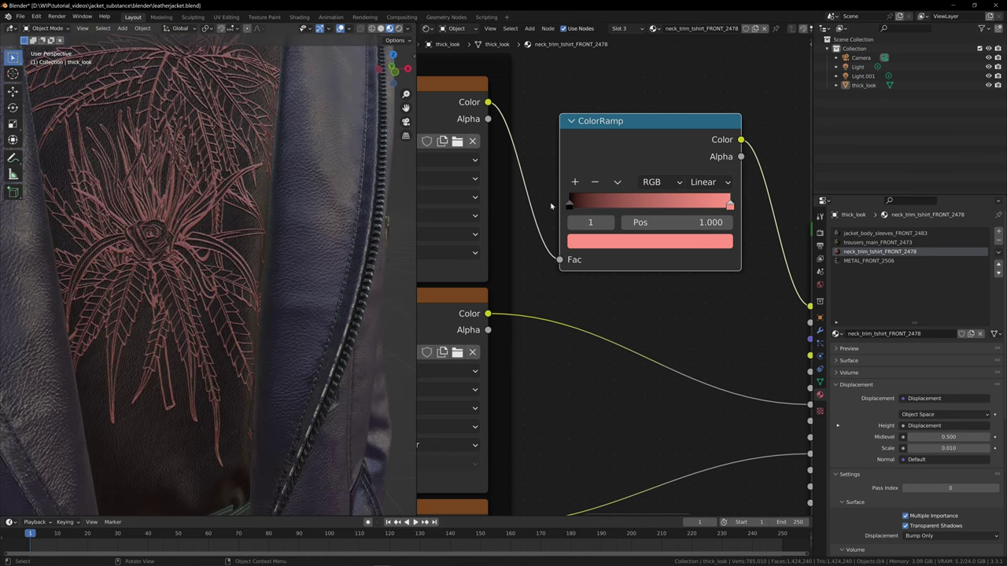
{"action": "left_click_drag", "start_coordinate": [730, 207], "coordinate": [578, 210]}
{"action": "key", "text": "ctrl+z"}
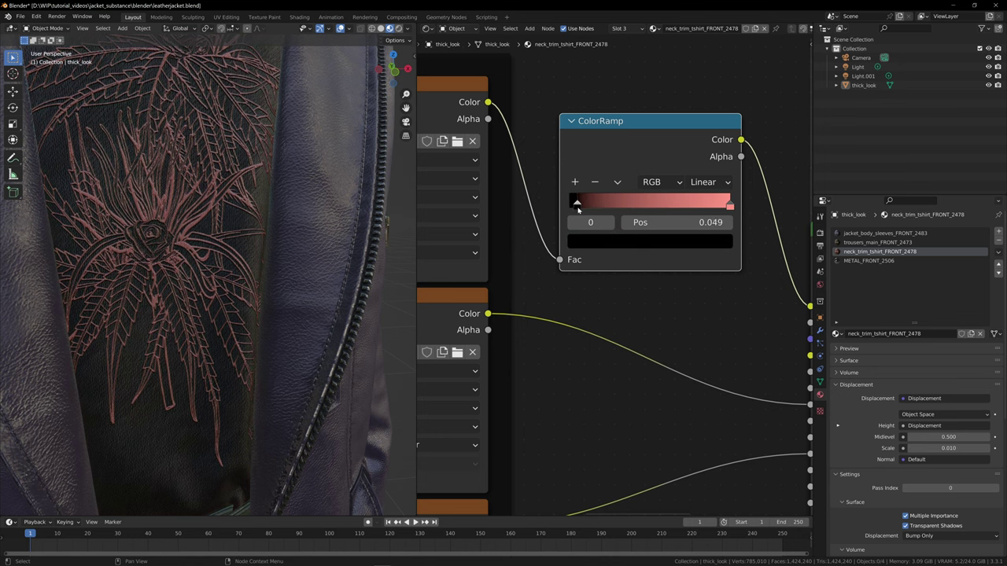
{"action": "left_click_drag", "start_coordinate": [730, 209], "coordinate": [710, 209]}
Try out brighter colors on the T-shirt ColorRamp's black stop to test the fabric color, returning it to pure black
{"action": "left_click", "coordinate": [577, 205]}
{"action": "left_click", "coordinate": [593, 242]}
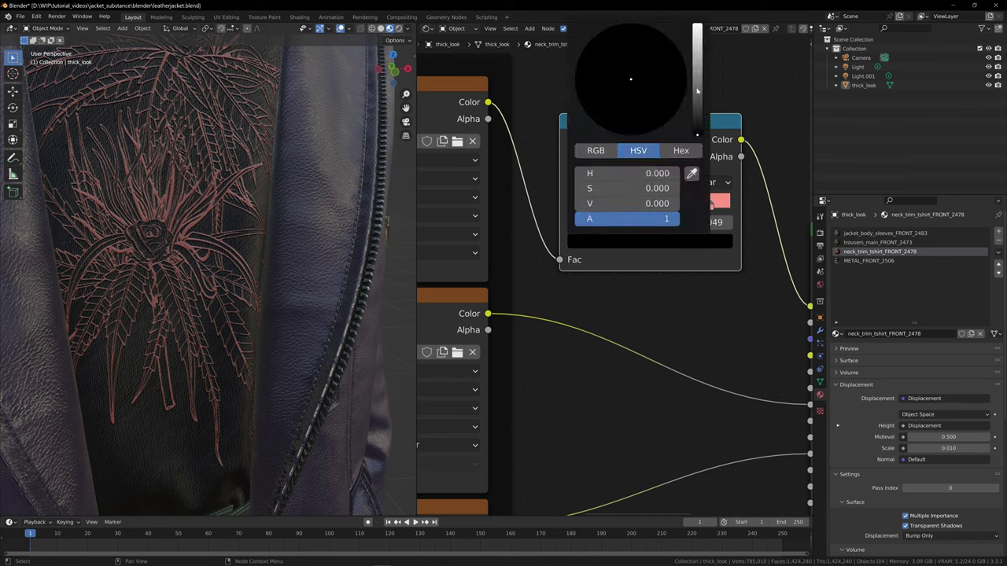
{"action": "left_click_drag", "start_coordinate": [696, 90], "coordinate": [697, 69]}
{"action": "mouse_move", "coordinate": [605, 79]}
{"action": "left_mouse_down"}
{"action": "mouse_move", "coordinate": [582, 51]}
{"action": "mouse_move", "coordinate": [575, 92]}
{"action": "mouse_move", "coordinate": [633, 136]}
{"action": "left_mouse_up"}
{"action": "left_click_drag", "start_coordinate": [697, 71], "coordinate": [697, 135]}
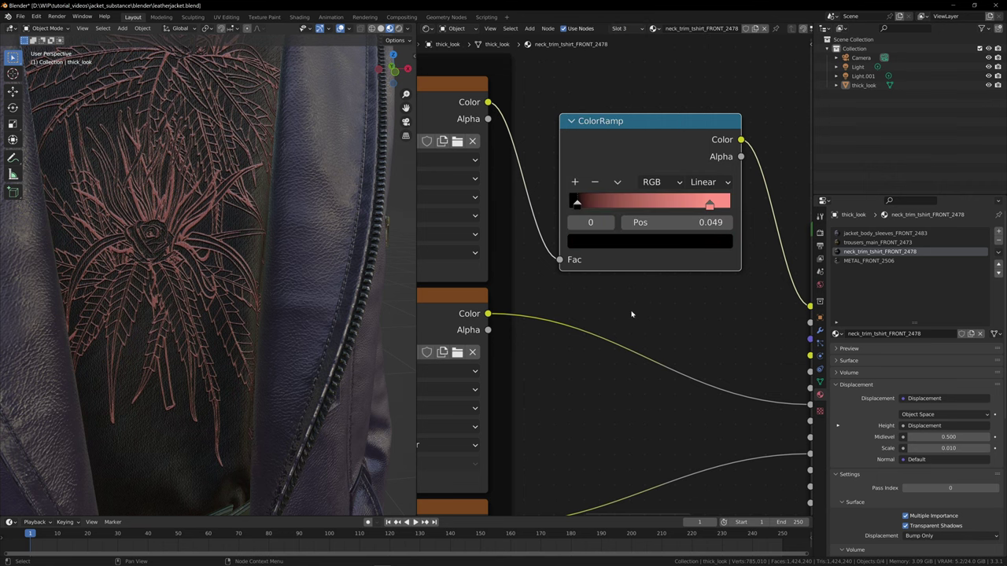
Check the recolored outfit from the front and side, and save leatherjacket.blend
{"action": "scroll", "coordinate": [556, 244], "scroll_direction": "down", "scroll_amount": 3}
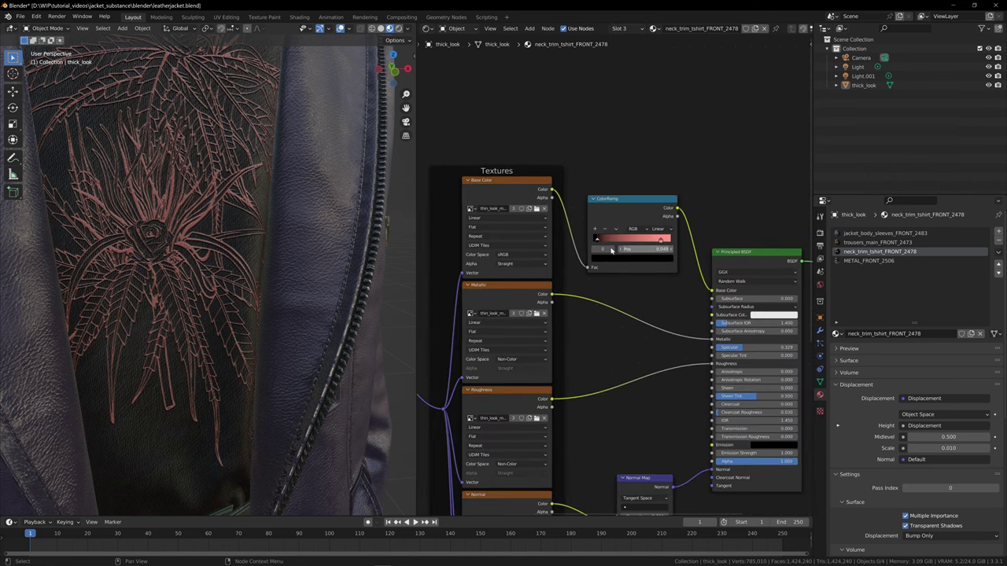
{"action": "scroll", "coordinate": [196, 206], "scroll_direction": "down", "scroll_amount": 3}
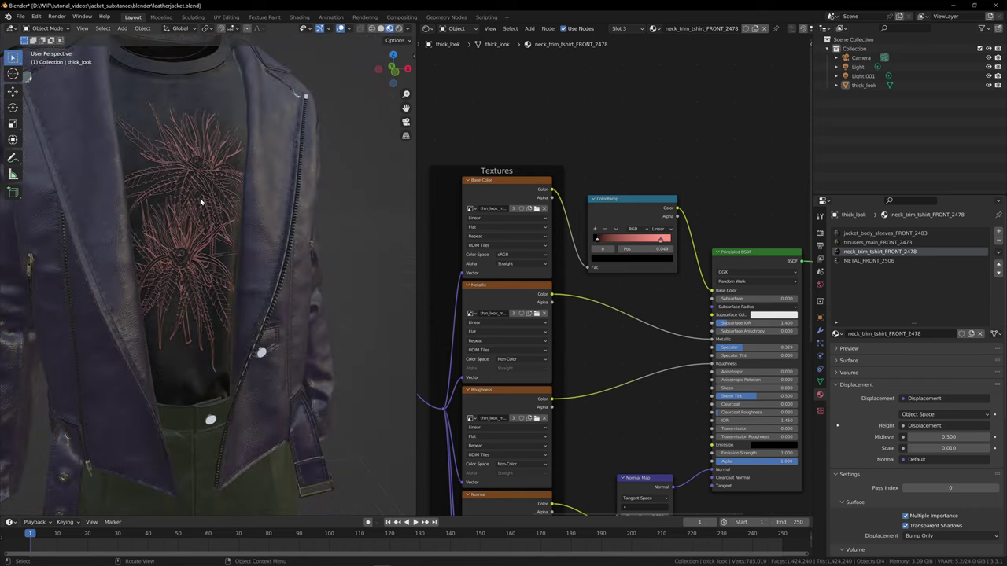
{"action": "scroll", "coordinate": [215, 193], "scroll_direction": "down", "scroll_amount": 3}
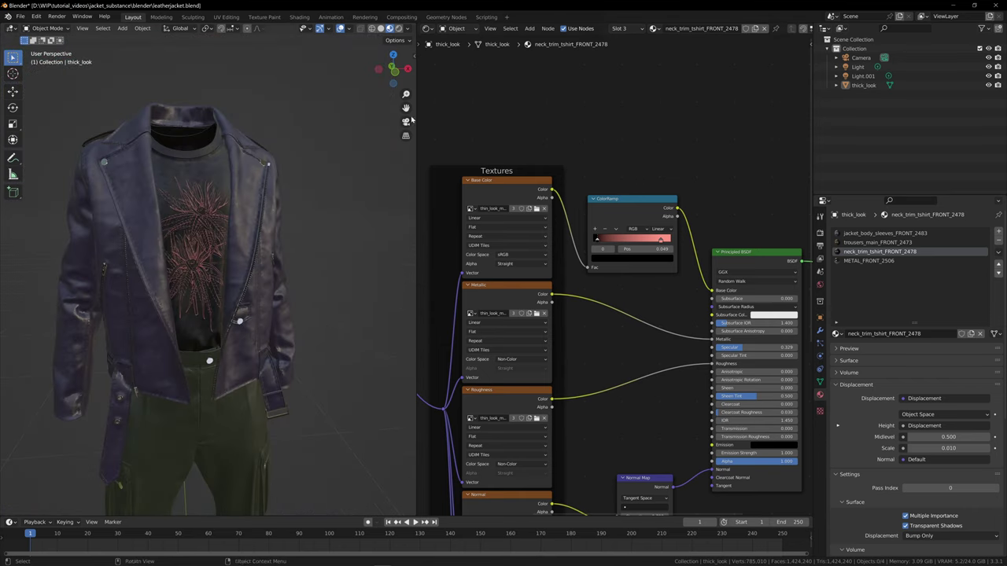
{"action": "left_click_drag", "start_coordinate": [406, 108], "coordinate": [417, 23]}
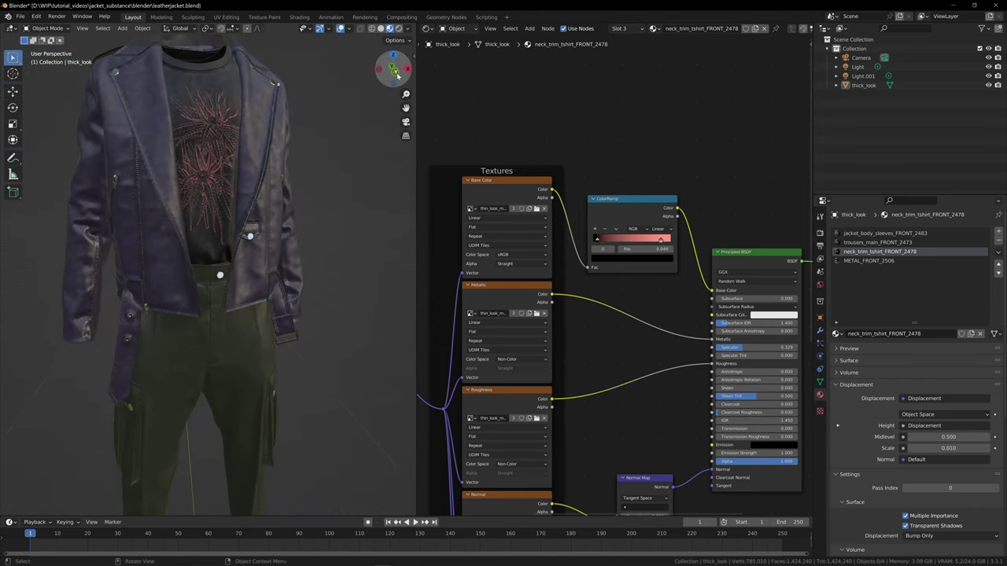
{"action": "left_click_drag", "start_coordinate": [398, 73], "coordinate": [369, 148]}
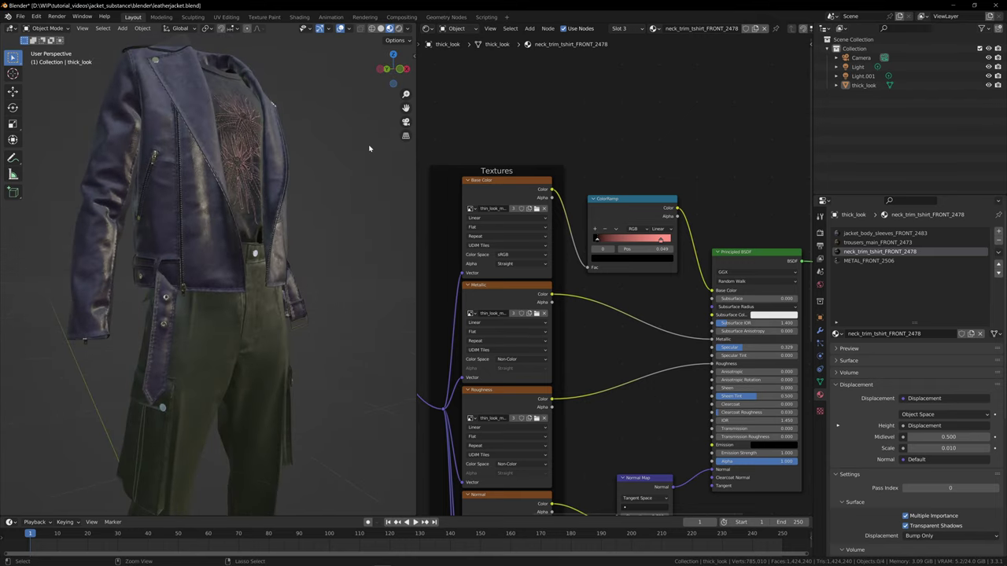
{"action": "key", "text": "ctrl+s"}
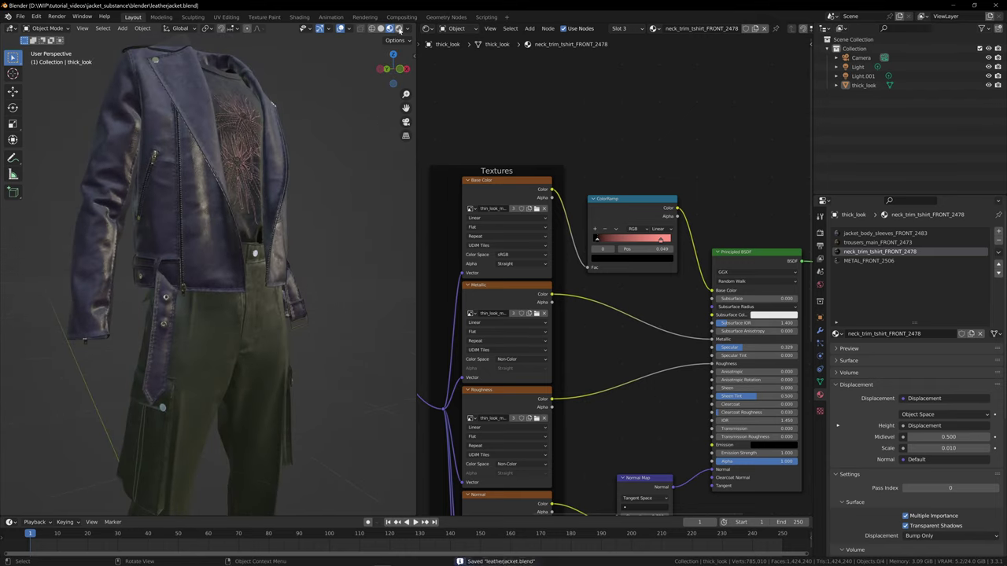
Switch the viewport to rendered shading and examine the jacket and trousers from the other side
{"action": "left_click", "coordinate": [398, 29]}
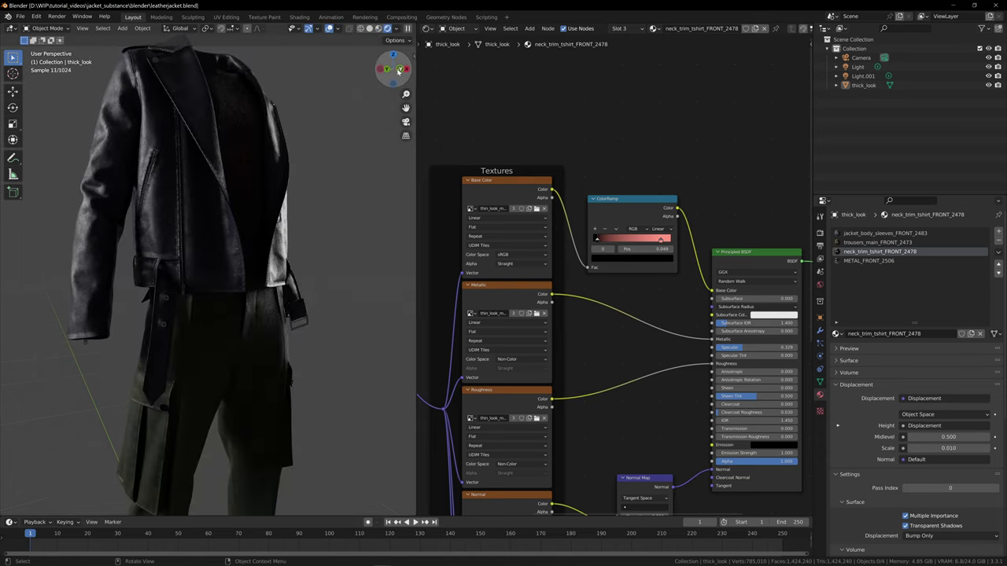
{"action": "left_click_drag", "start_coordinate": [399, 70], "coordinate": [294, 74]}
{"action": "left_click_drag", "start_coordinate": [394, 69], "coordinate": [384, 57]}
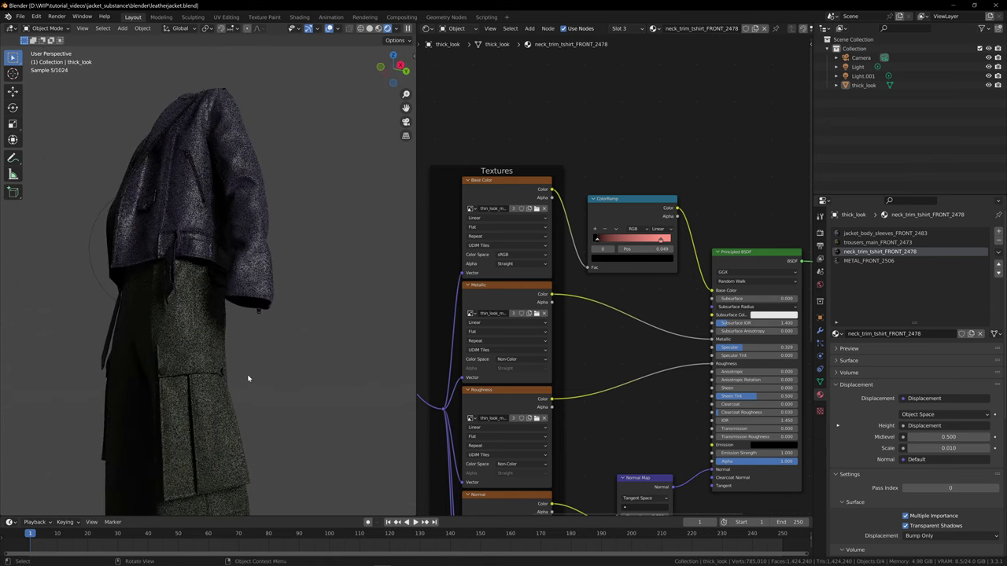
{"action": "scroll", "coordinate": [185, 352], "scroll_direction": "up", "scroll_amount": 2}
{"action": "scroll", "coordinate": [186, 354], "scroll_direction": "down", "scroll_amount": 4}
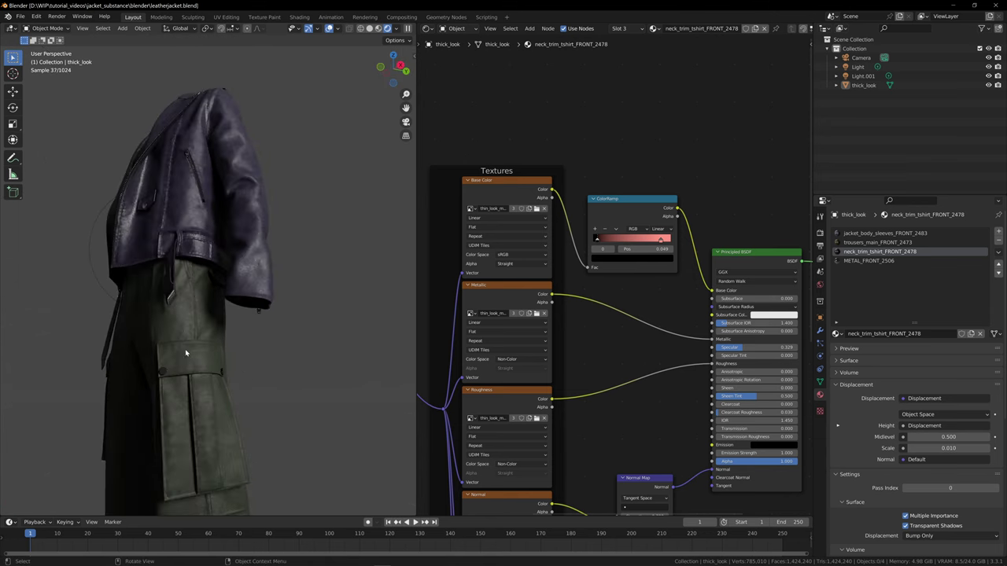
Insert a ColorRamp between the Roughness texture and the Principled BSDF's Roughness input in the trousers_main_FRONT_2473 material
{"action": "left_click", "coordinate": [870, 243]}
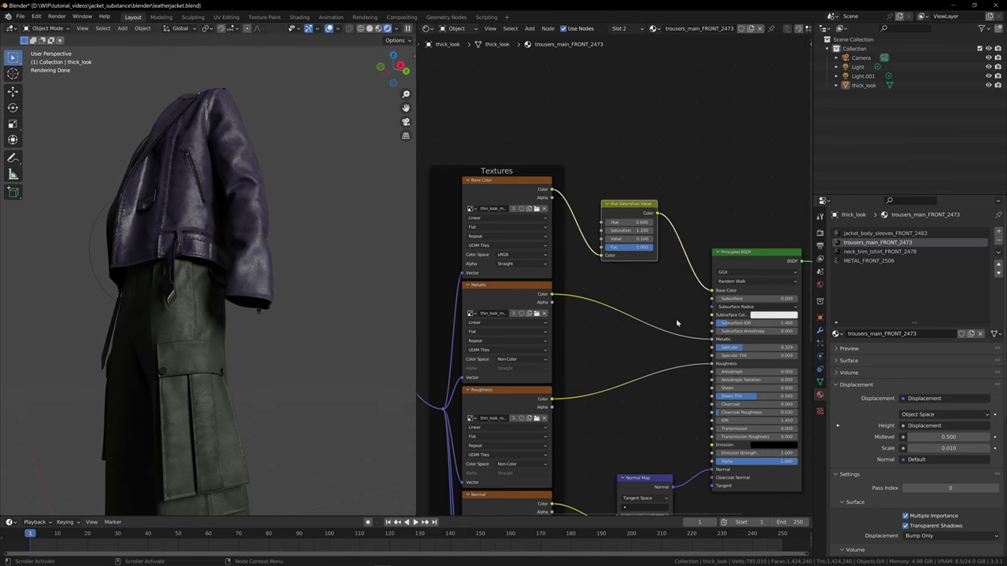
{"action": "scroll", "coordinate": [667, 339], "scroll_direction": "down", "scroll_amount": 2}
{"action": "key", "text": "shift+a"}
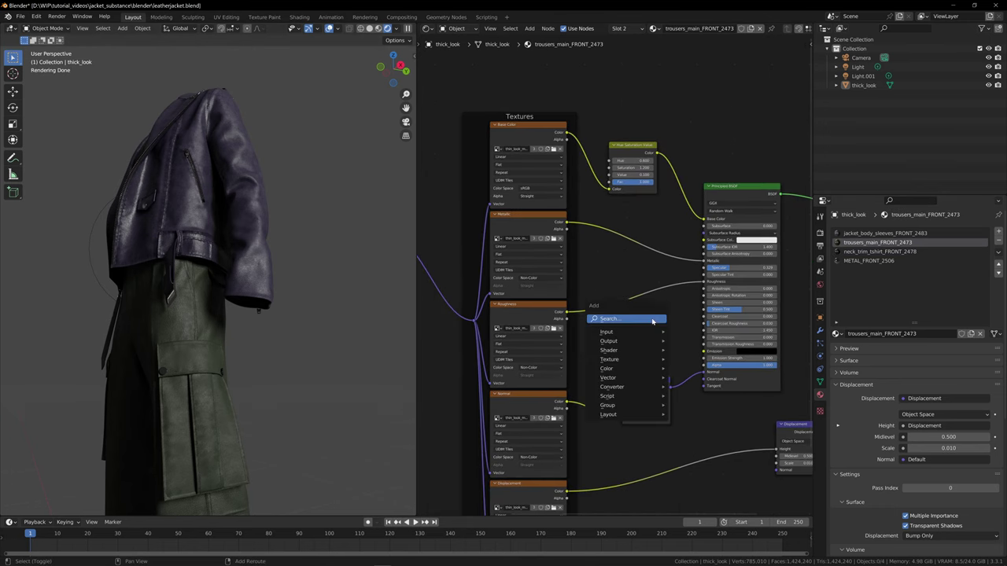
{"action": "type", "text": "ram"}
{"action": "key", "text": "Down"}
{"action": "key", "text": "Down"}
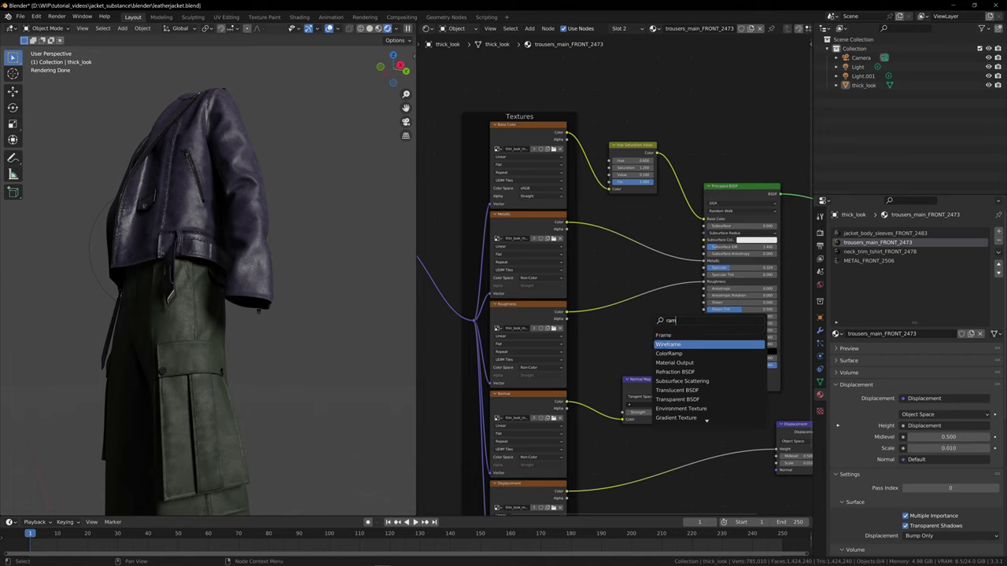
{"action": "key", "text": "Return"}
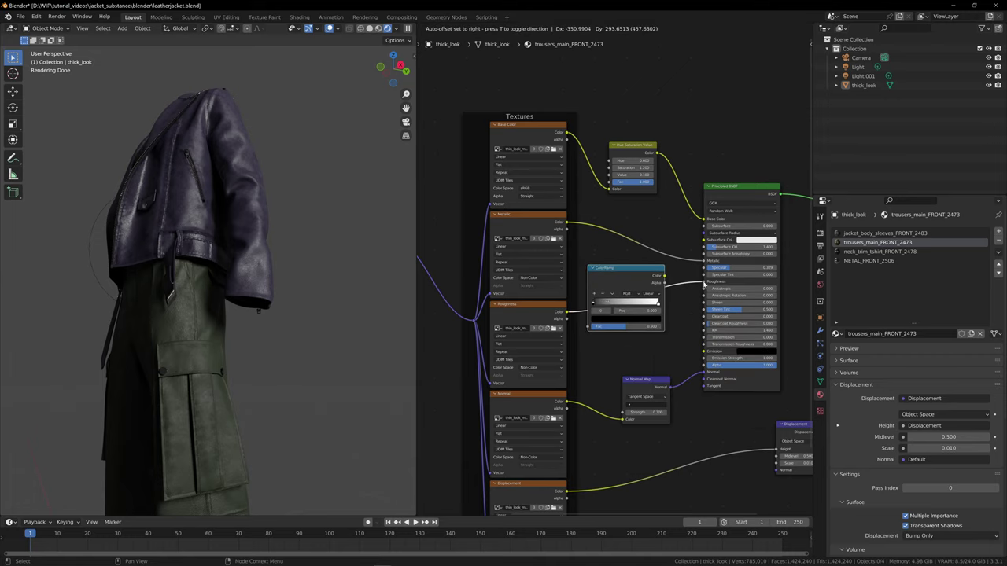
{"action": "left_click", "coordinate": [712, 287]}
{"action": "scroll", "coordinate": [620, 275], "scroll_direction": "up", "scroll_amount": 1}
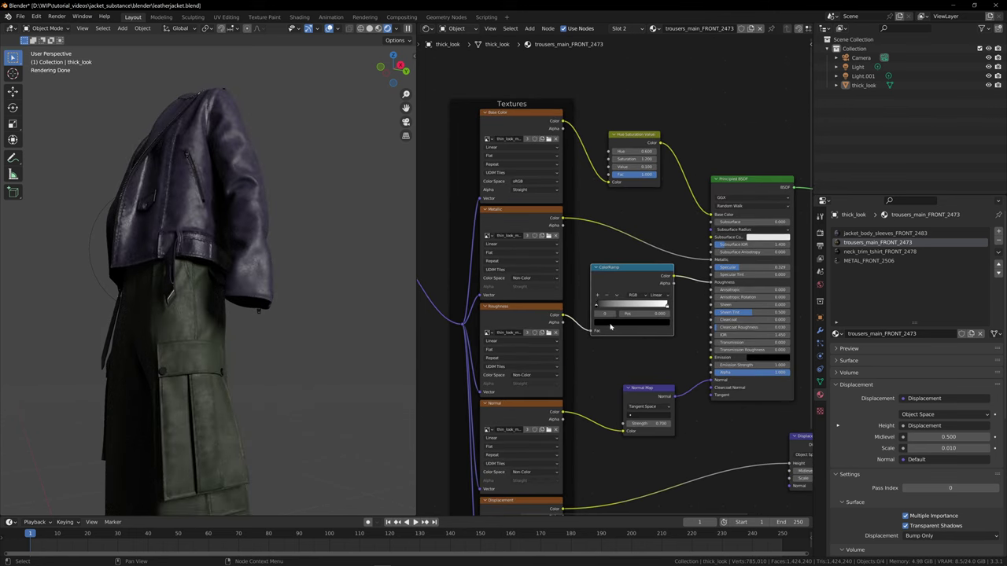
Lighten the black stop of the trousers' roughness ColorRamp to light gray and check the outfit in rendered shading
{"action": "left_click", "coordinate": [612, 325]}
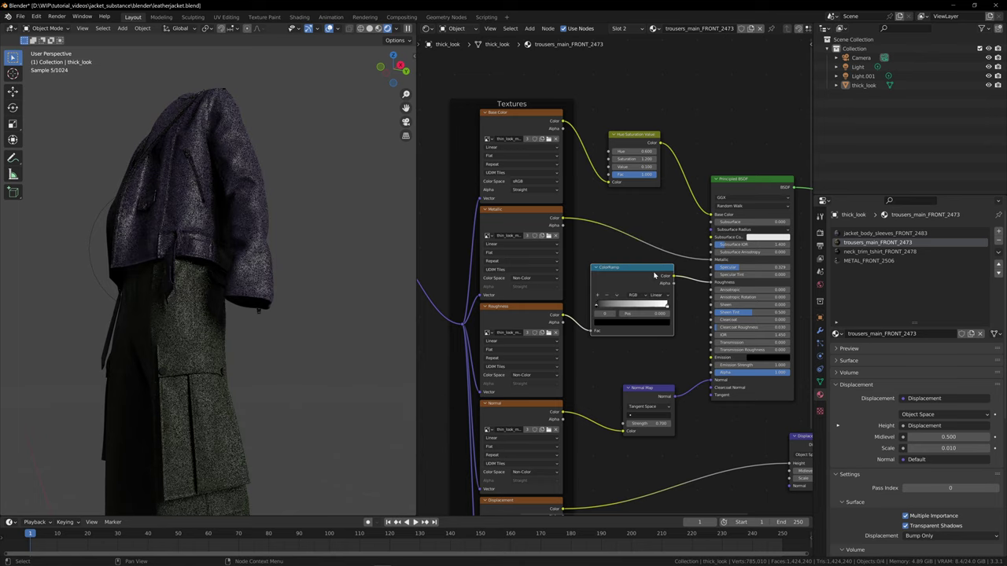
{"action": "left_click", "coordinate": [378, 28]}
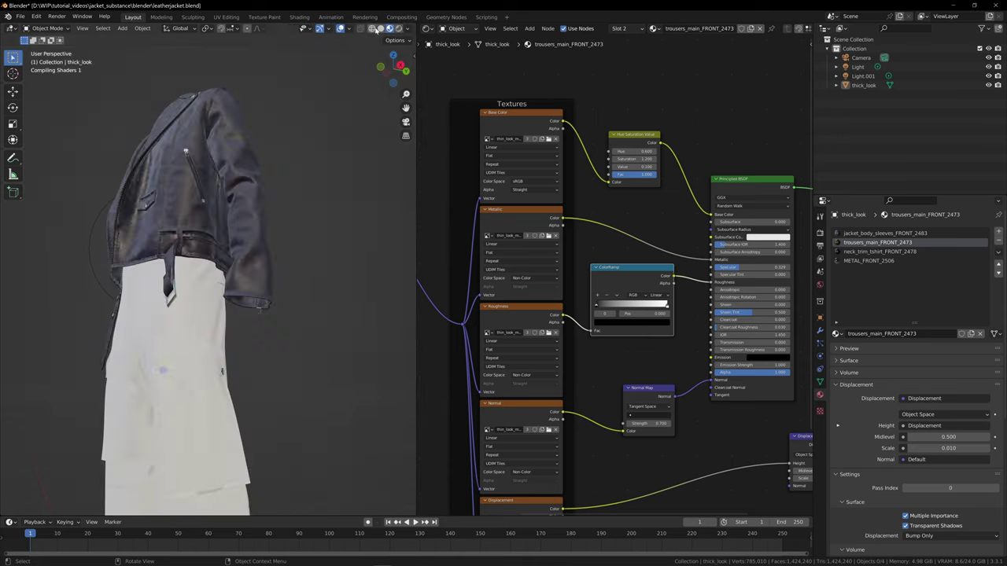
{"action": "left_click", "coordinate": [633, 326]}
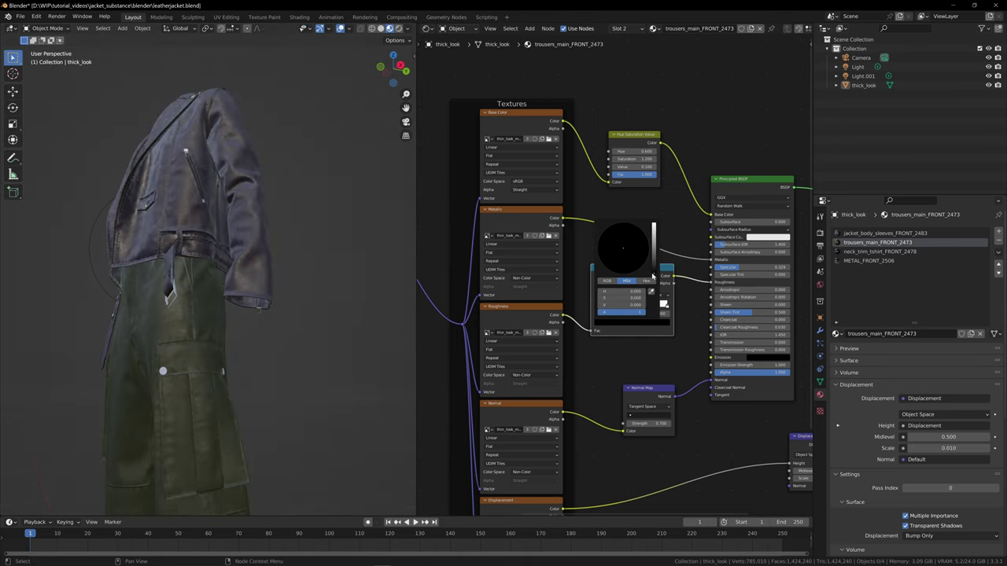
{"action": "left_click_drag", "start_coordinate": [653, 273], "coordinate": [654, 249]}
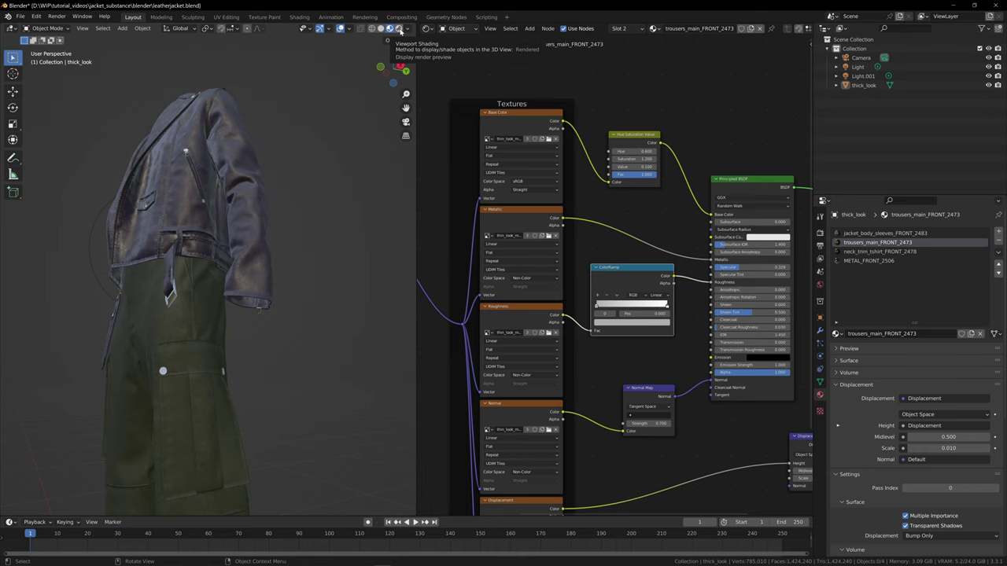
{"action": "left_click", "coordinate": [399, 29]}
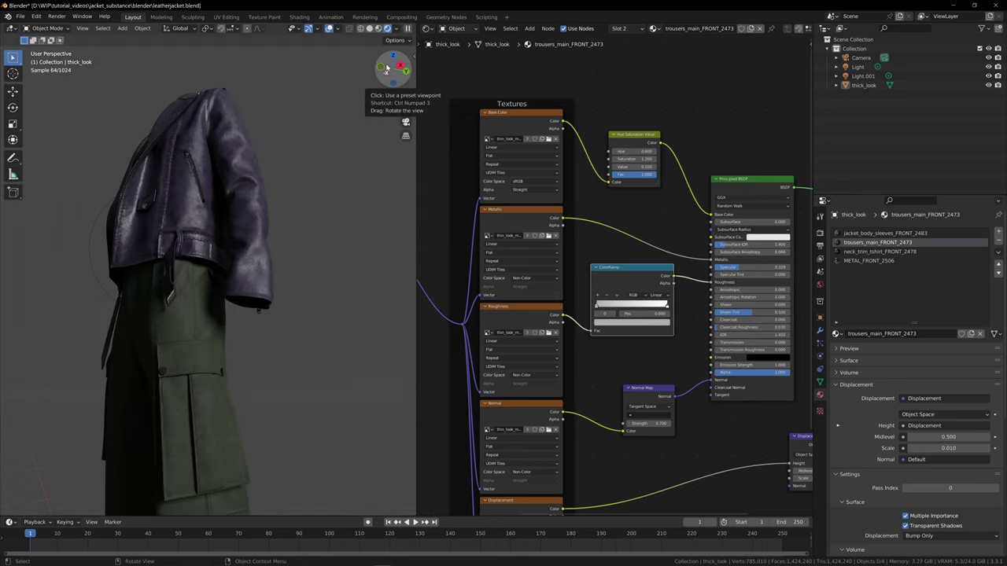
{"action": "left_click_drag", "start_coordinate": [386, 69], "coordinate": [337, 84]}
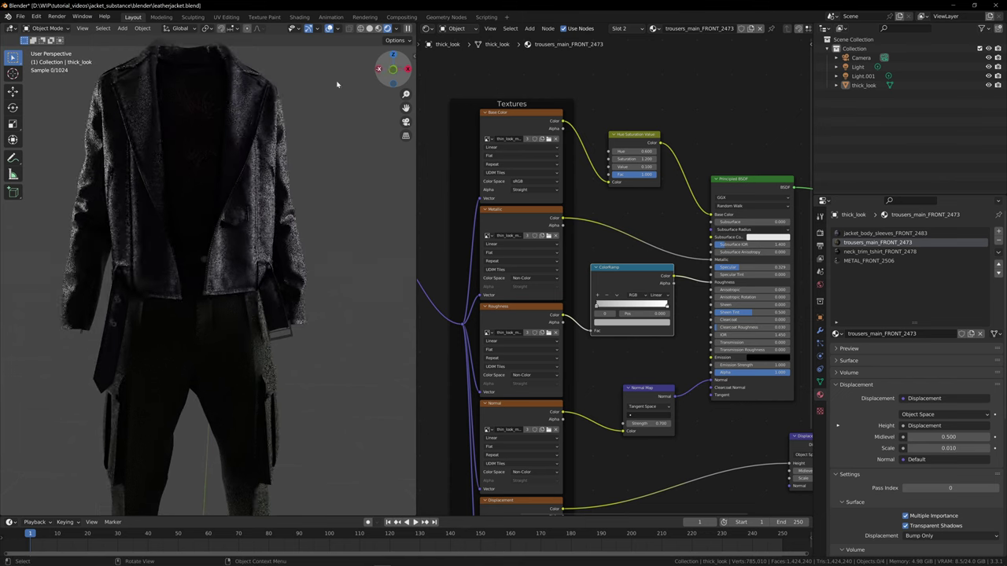
Turn the shader editor area into a second 3D viewport showing the outfit and both lights from above
{"action": "left_click", "coordinate": [429, 30]}
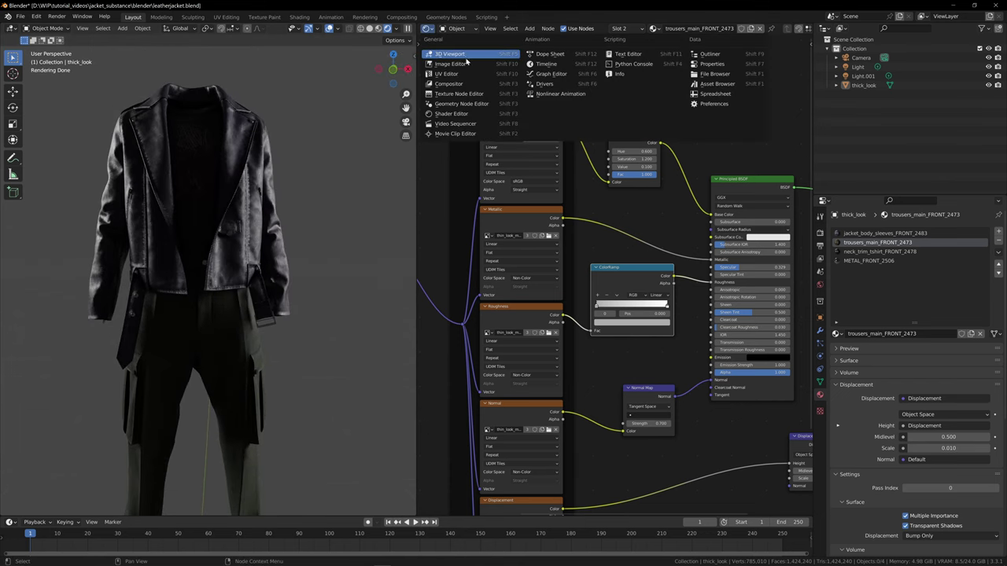
{"action": "left_click", "coordinate": [465, 54]}
{"action": "left_click_drag", "start_coordinate": [789, 70], "coordinate": [709, 247]}
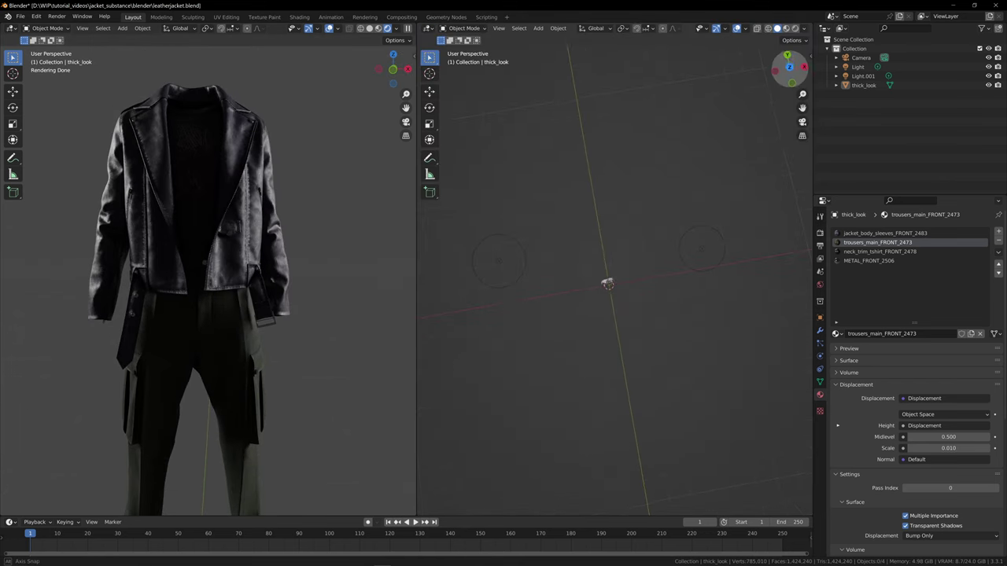
Move the point light named Light about 3.9 m toward the front of the outfit and check the rendered lighting
{"action": "left_click", "coordinate": [700, 250]}
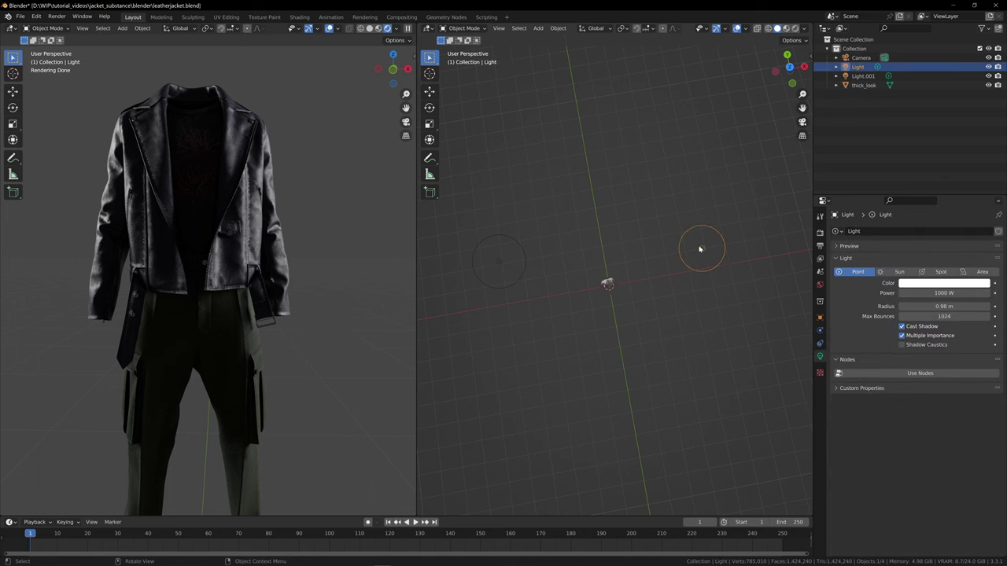
{"action": "key", "text": "g"}
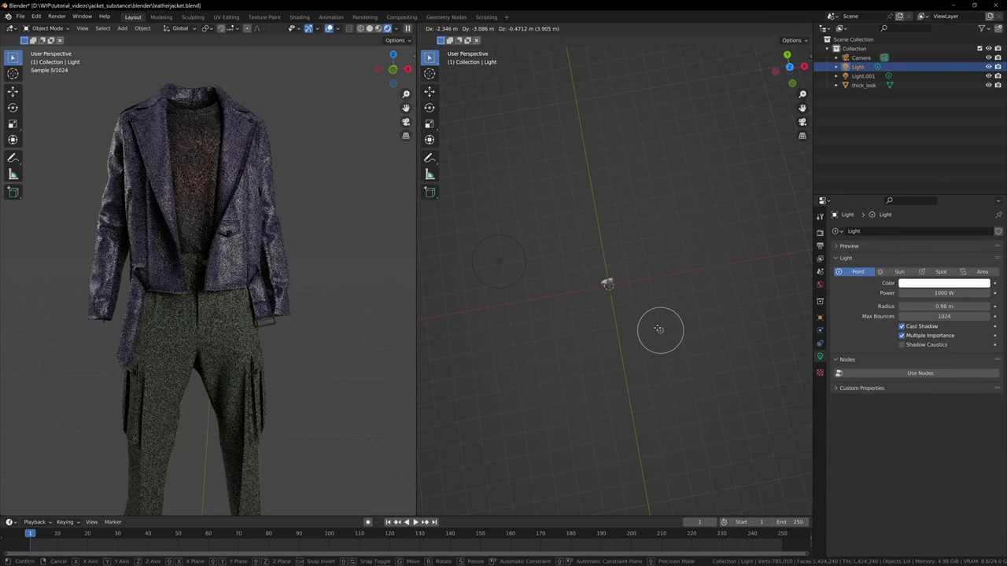
{"action": "left_click", "coordinate": [662, 327]}
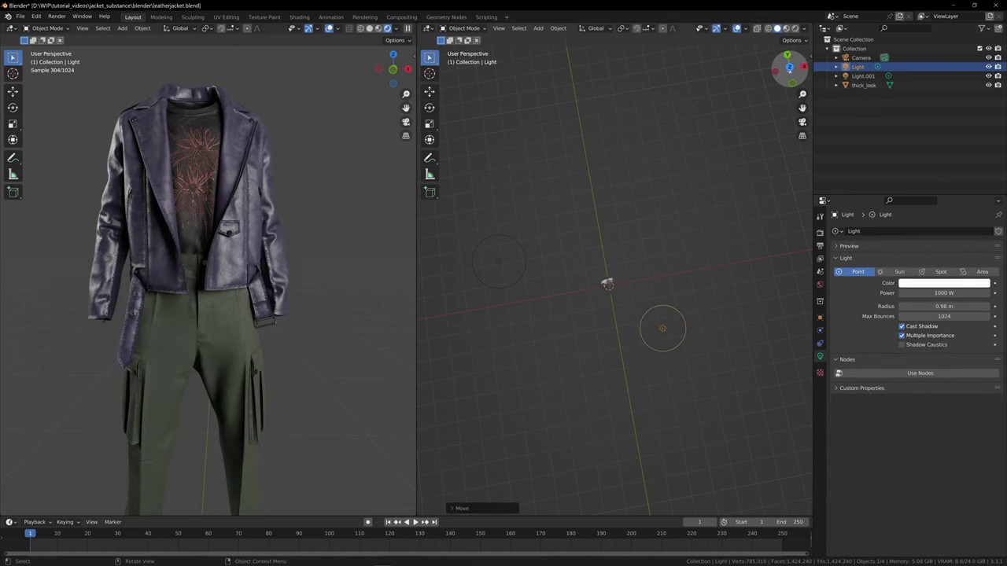
{"action": "left_click_drag", "start_coordinate": [790, 71], "coordinate": [688, 515]}
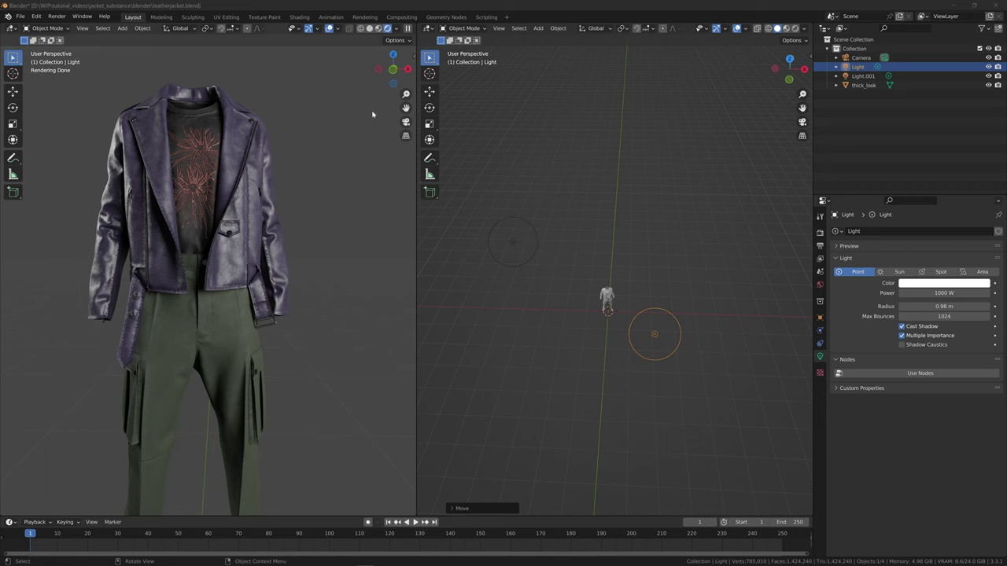
{"action": "left_click_drag", "start_coordinate": [394, 68], "coordinate": [457, 73]}
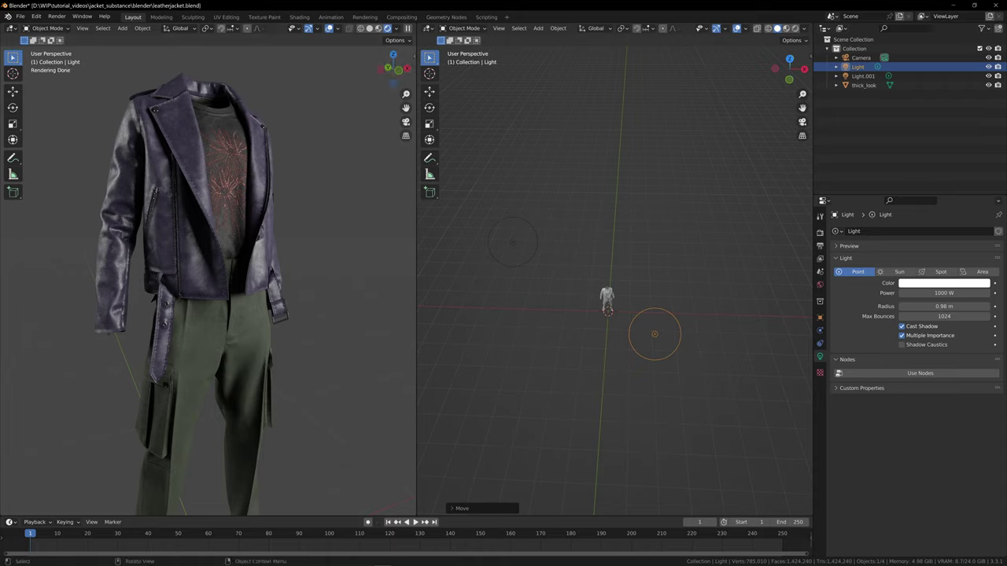